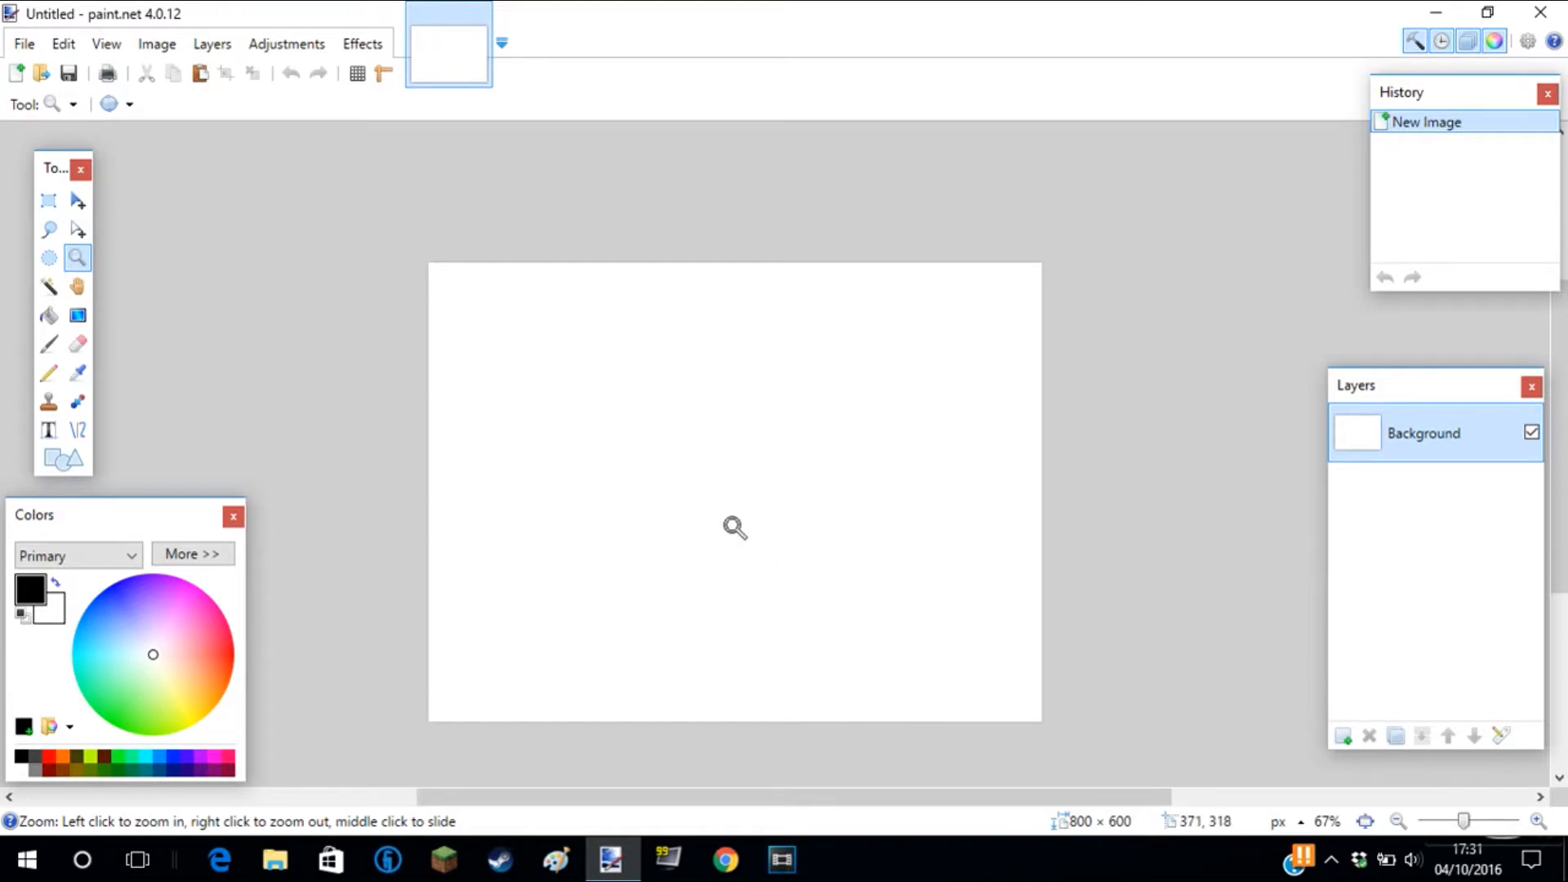
click(716, 529)
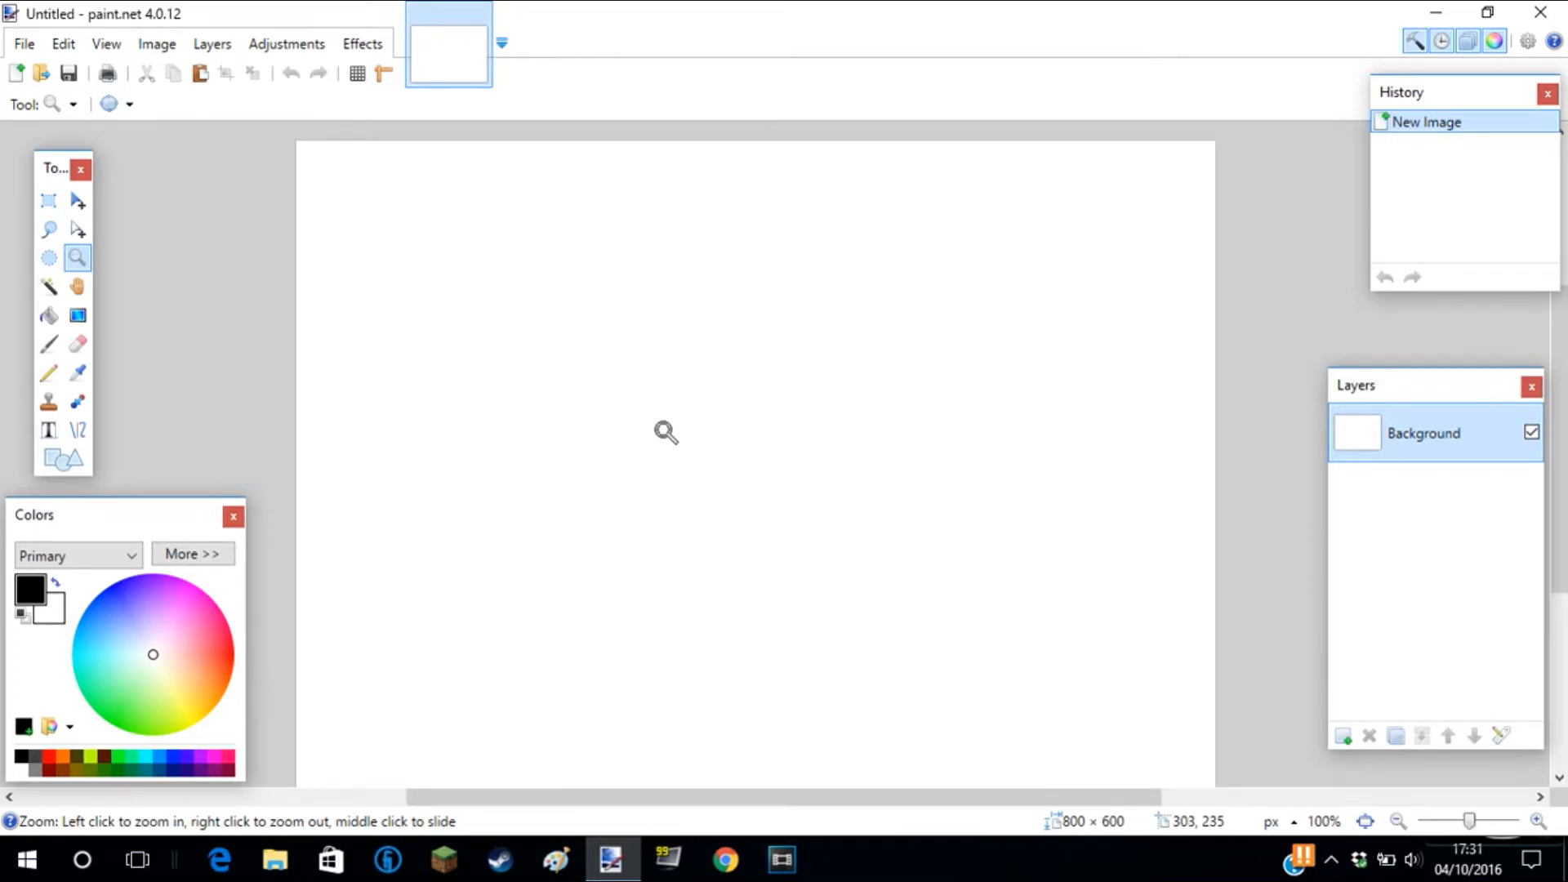
right_click(664, 431)
drag(994, 808, 863, 807)
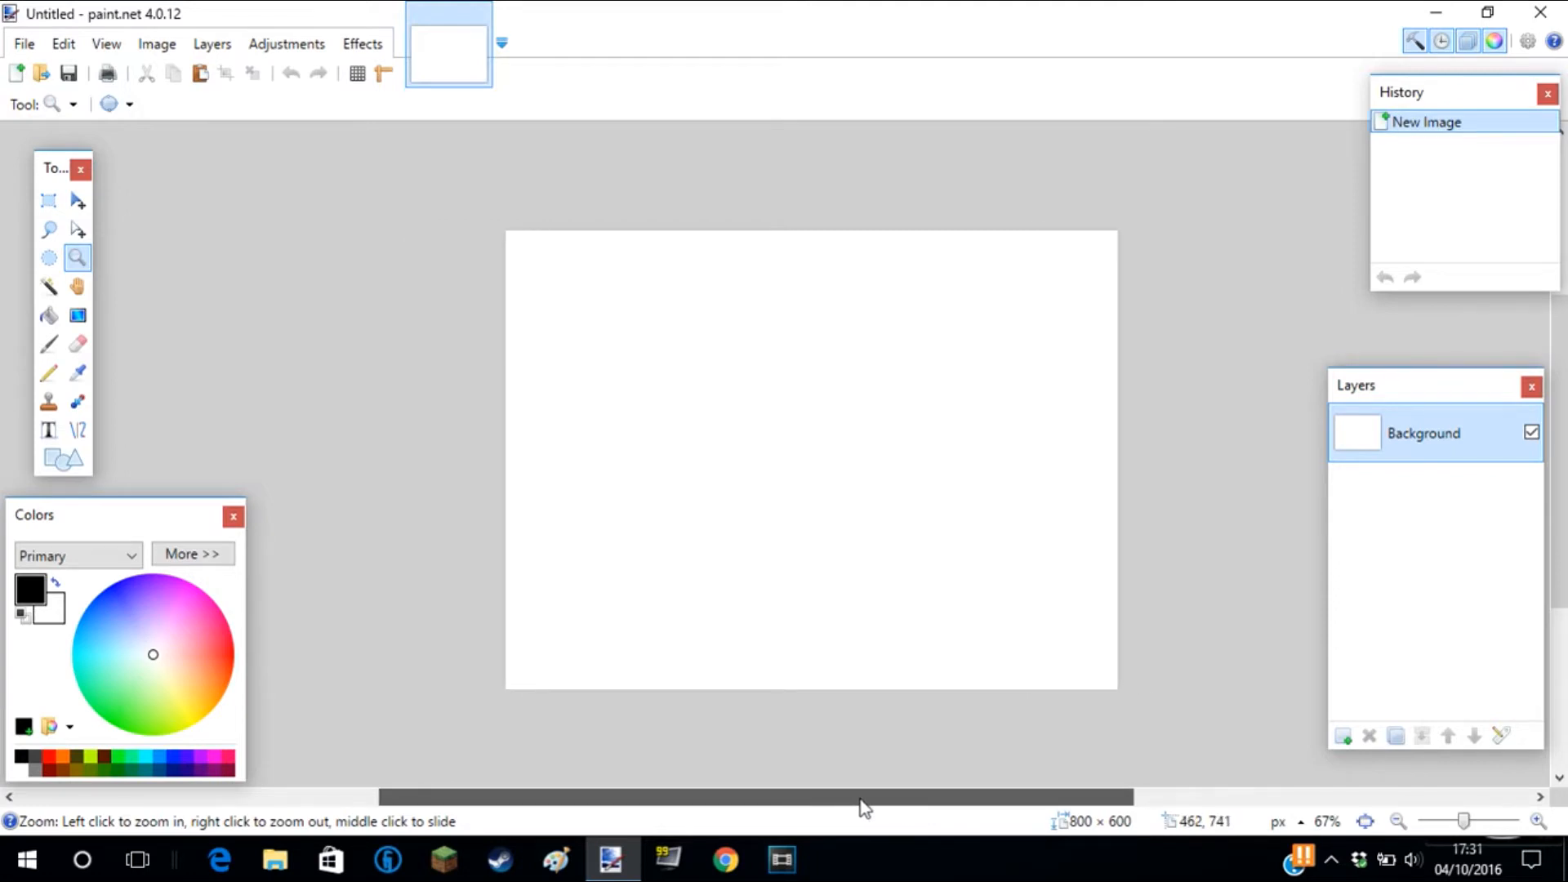
drag(866, 807, 830, 807)
click(864, 499)
scroll(1032, 689, down, 5)
scroll(1034, 718, up, 4)
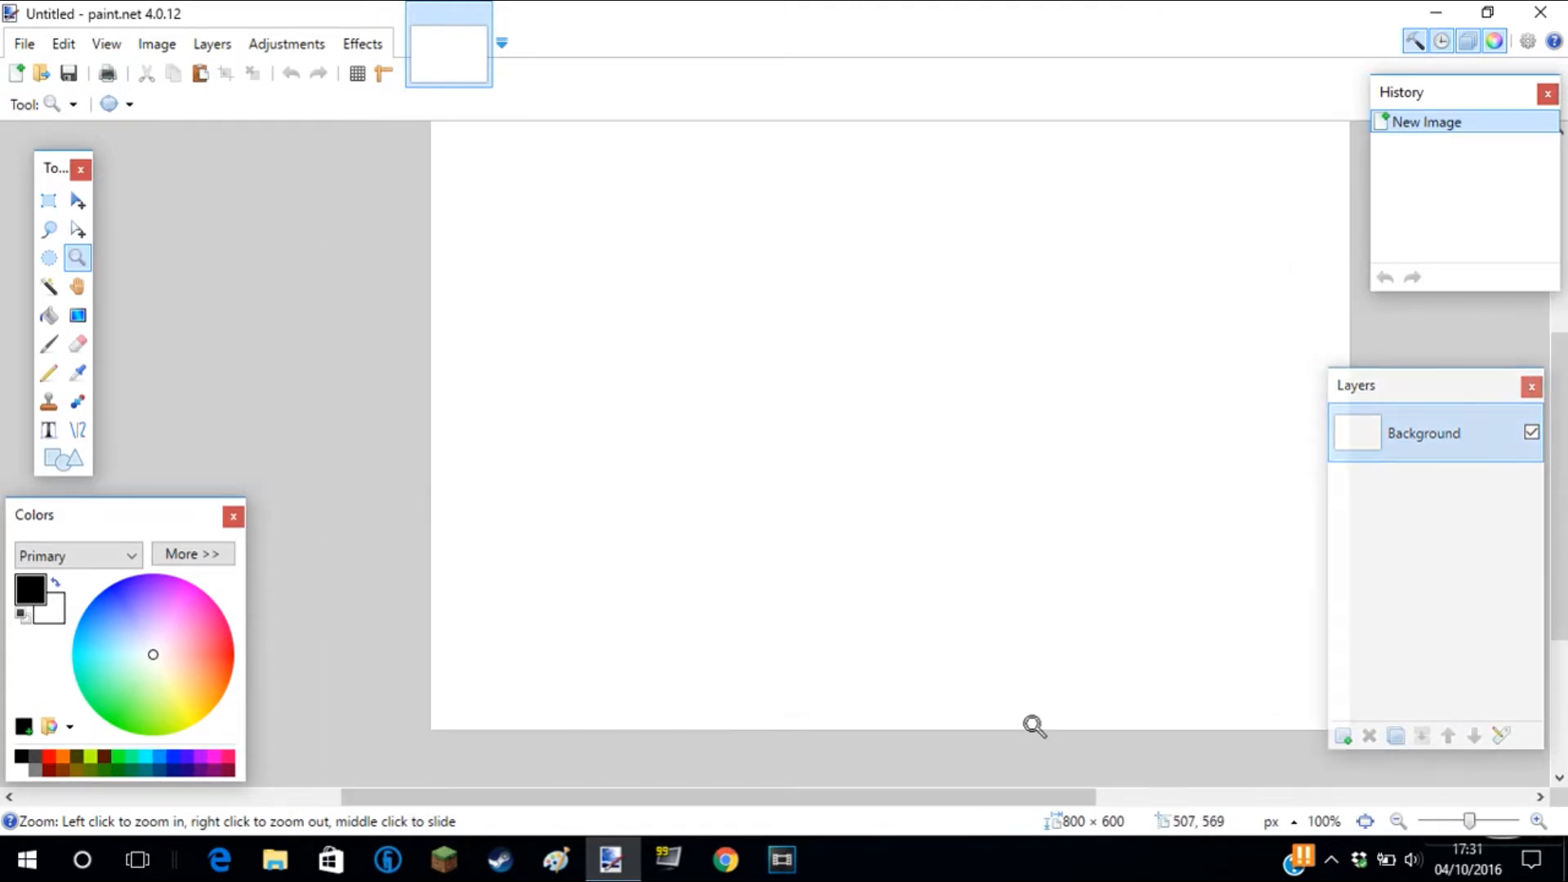
scroll(1035, 726, up, 2)
drag(939, 807, 1008, 806)
scroll(1004, 665, down, 1)
scroll(1004, 735, up, 1)
scroll(1011, 744, down, 1)
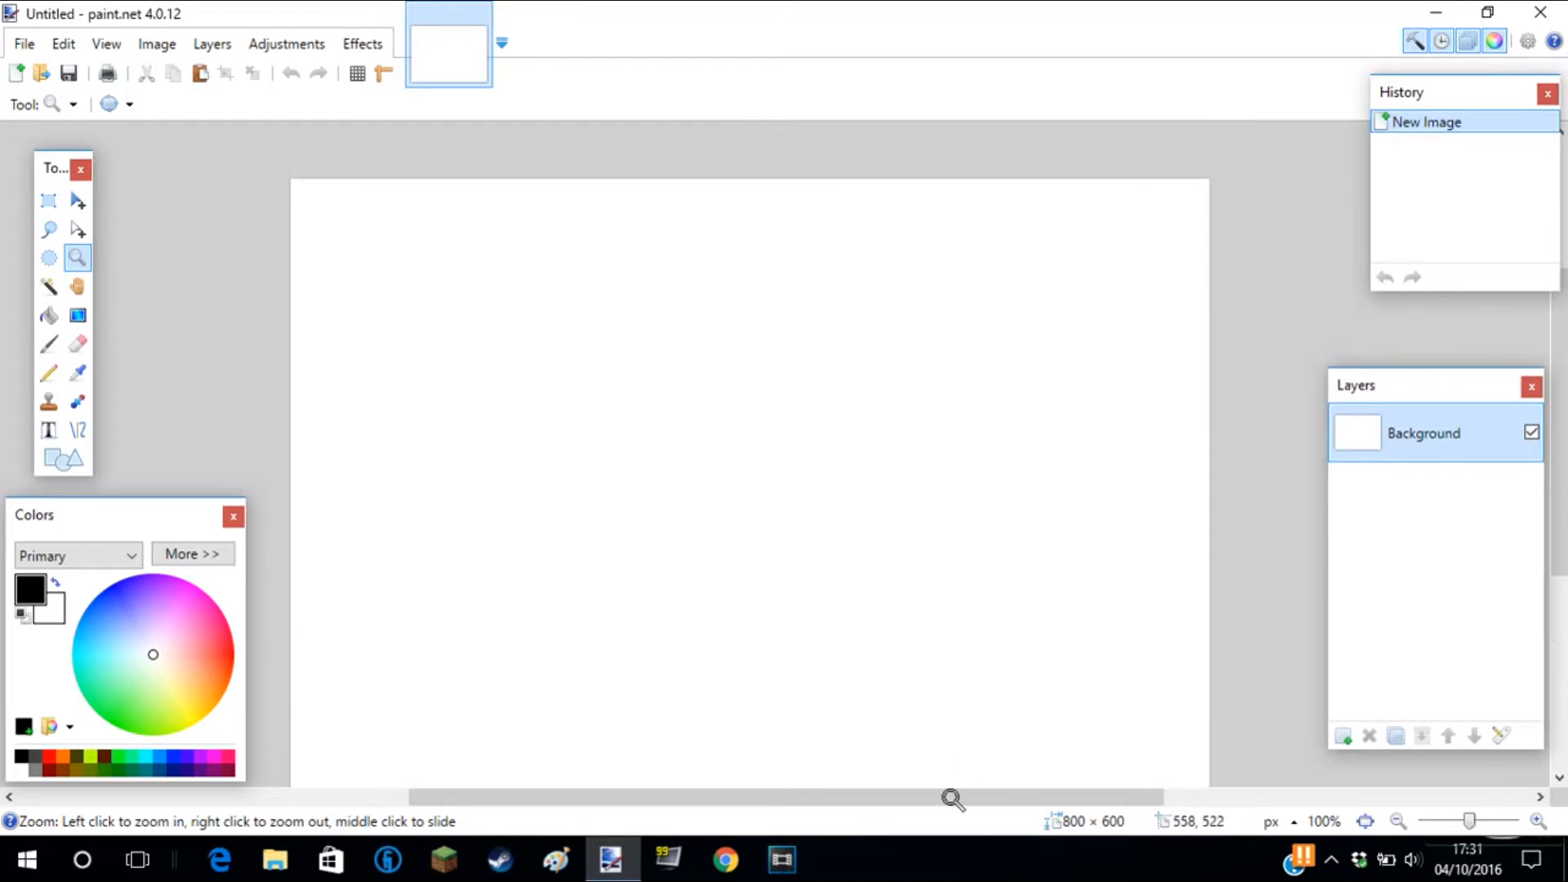
scroll(952, 798, down, 1)
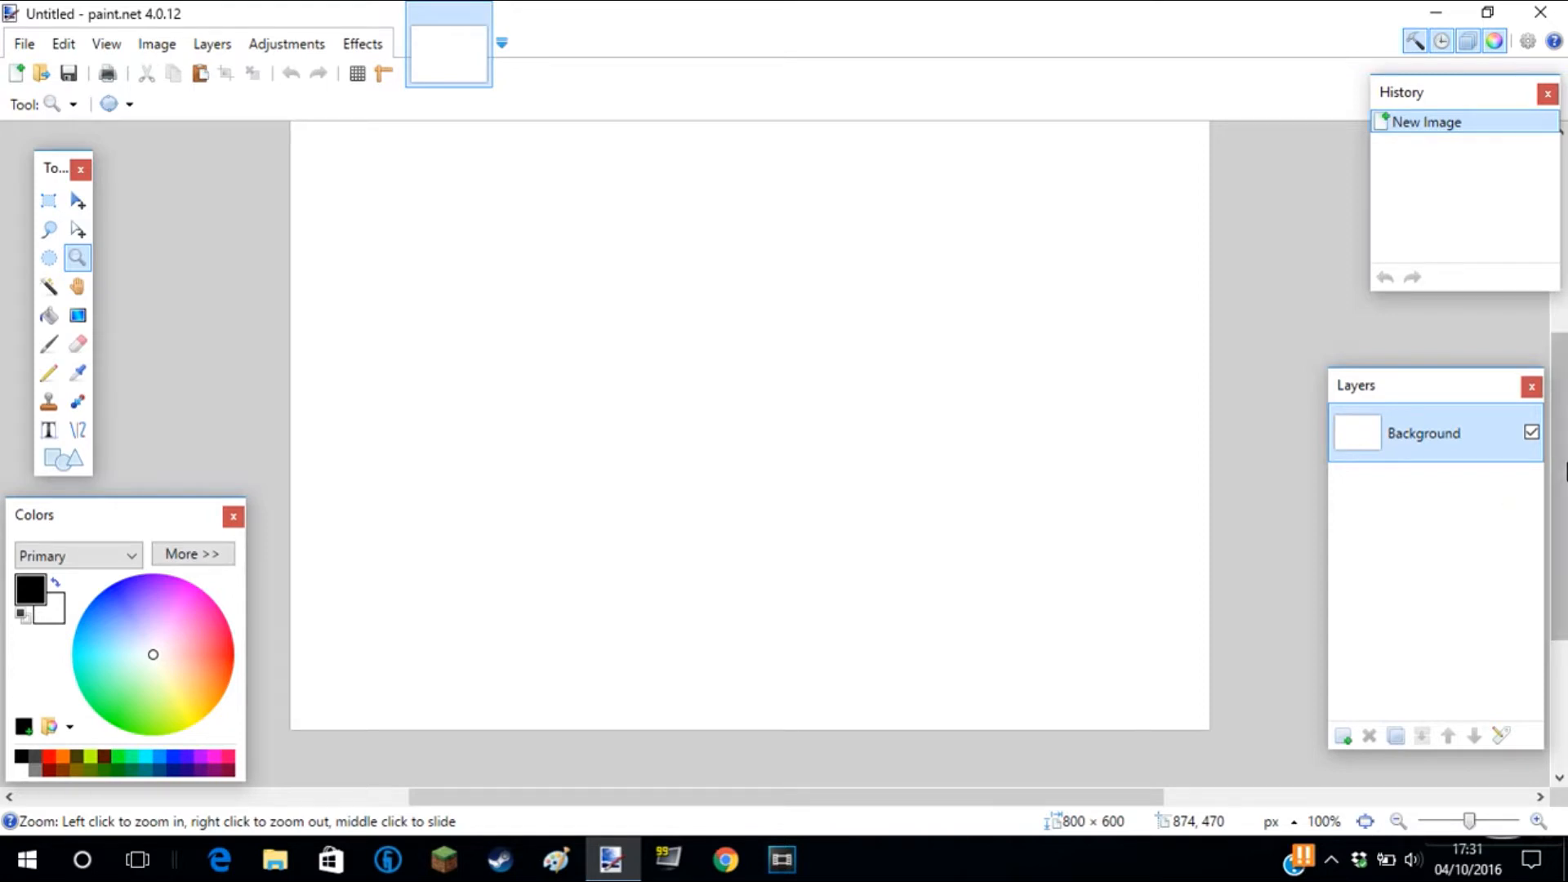
scroll(1558, 408, up, 1)
scroll(1559, 408, up, 1)
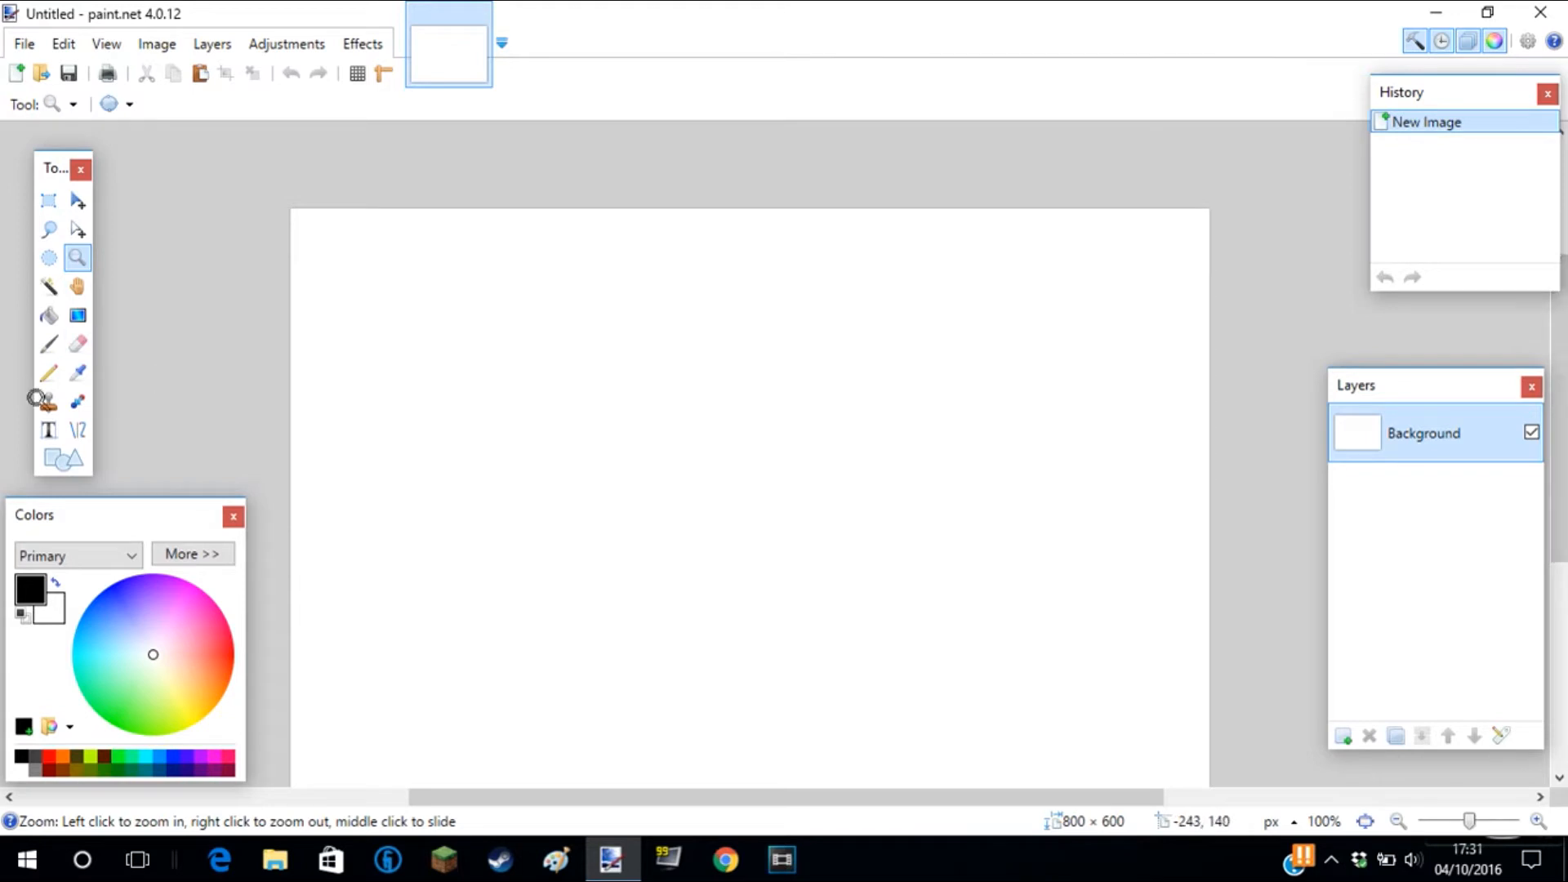
Write the sample text "HEY" on the blank canvas.
click(48, 430)
click(370, 419)
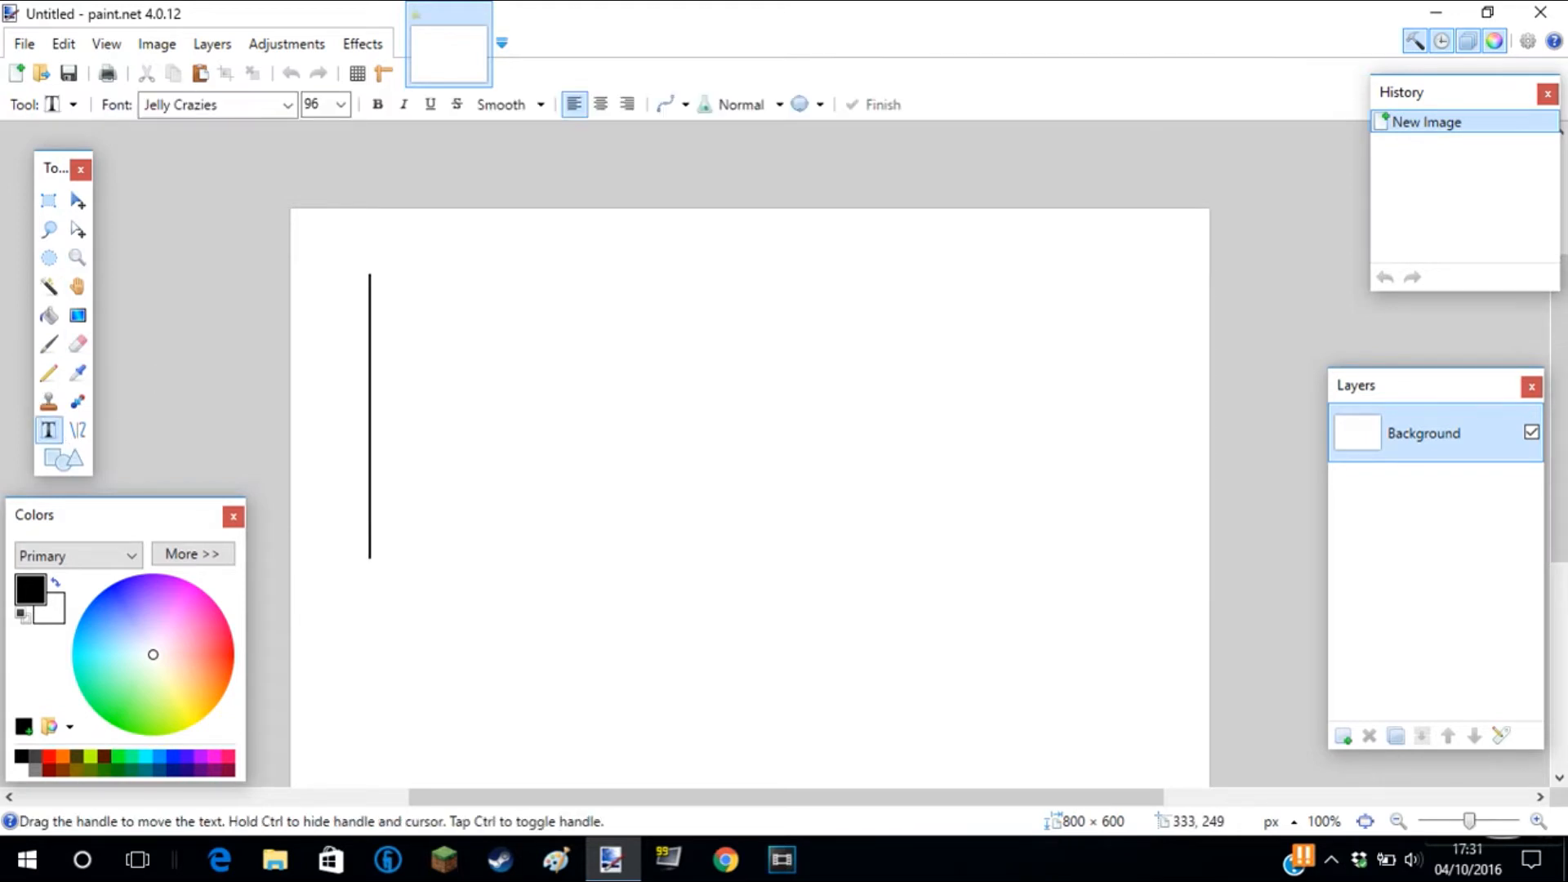
text(C)
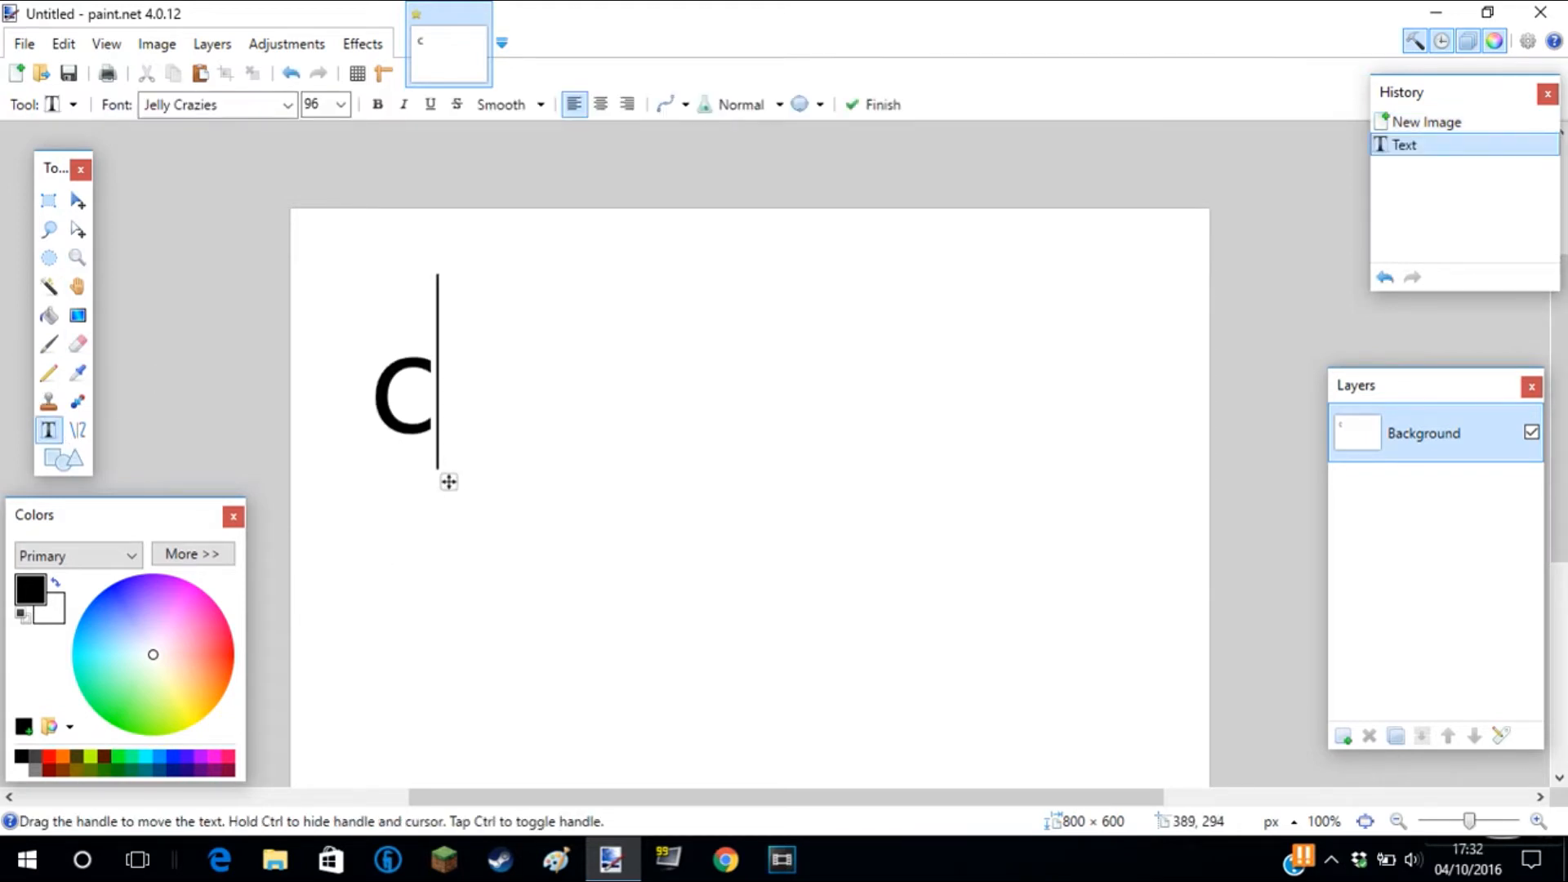
key(BackSpace)
text(HEY)
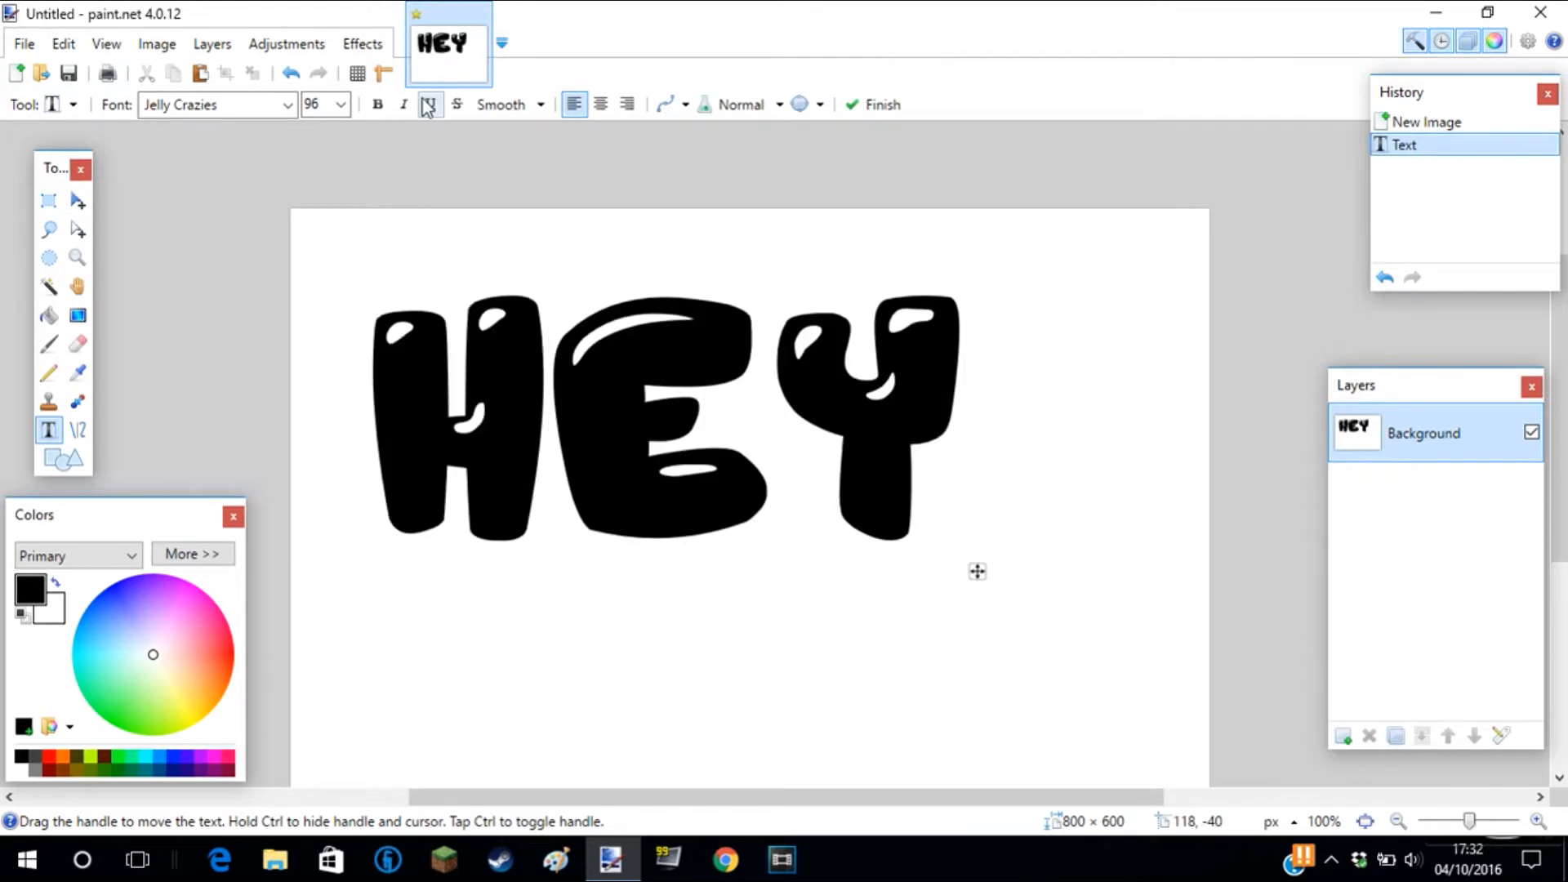
Change the text font to GROBOLD.
click(288, 107)
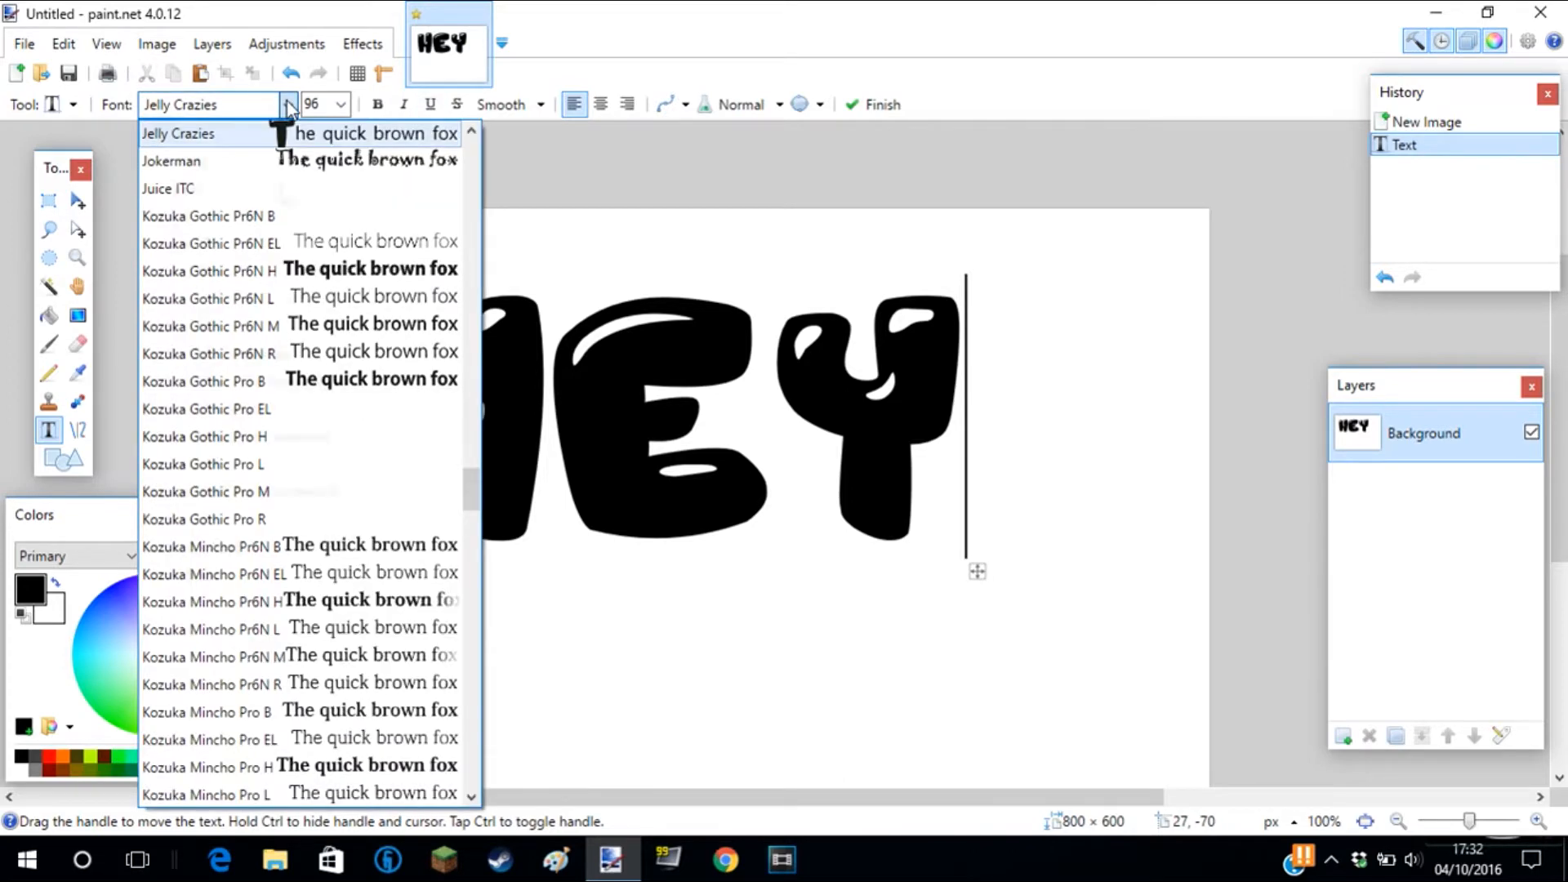
scroll(310, 302, up, 10)
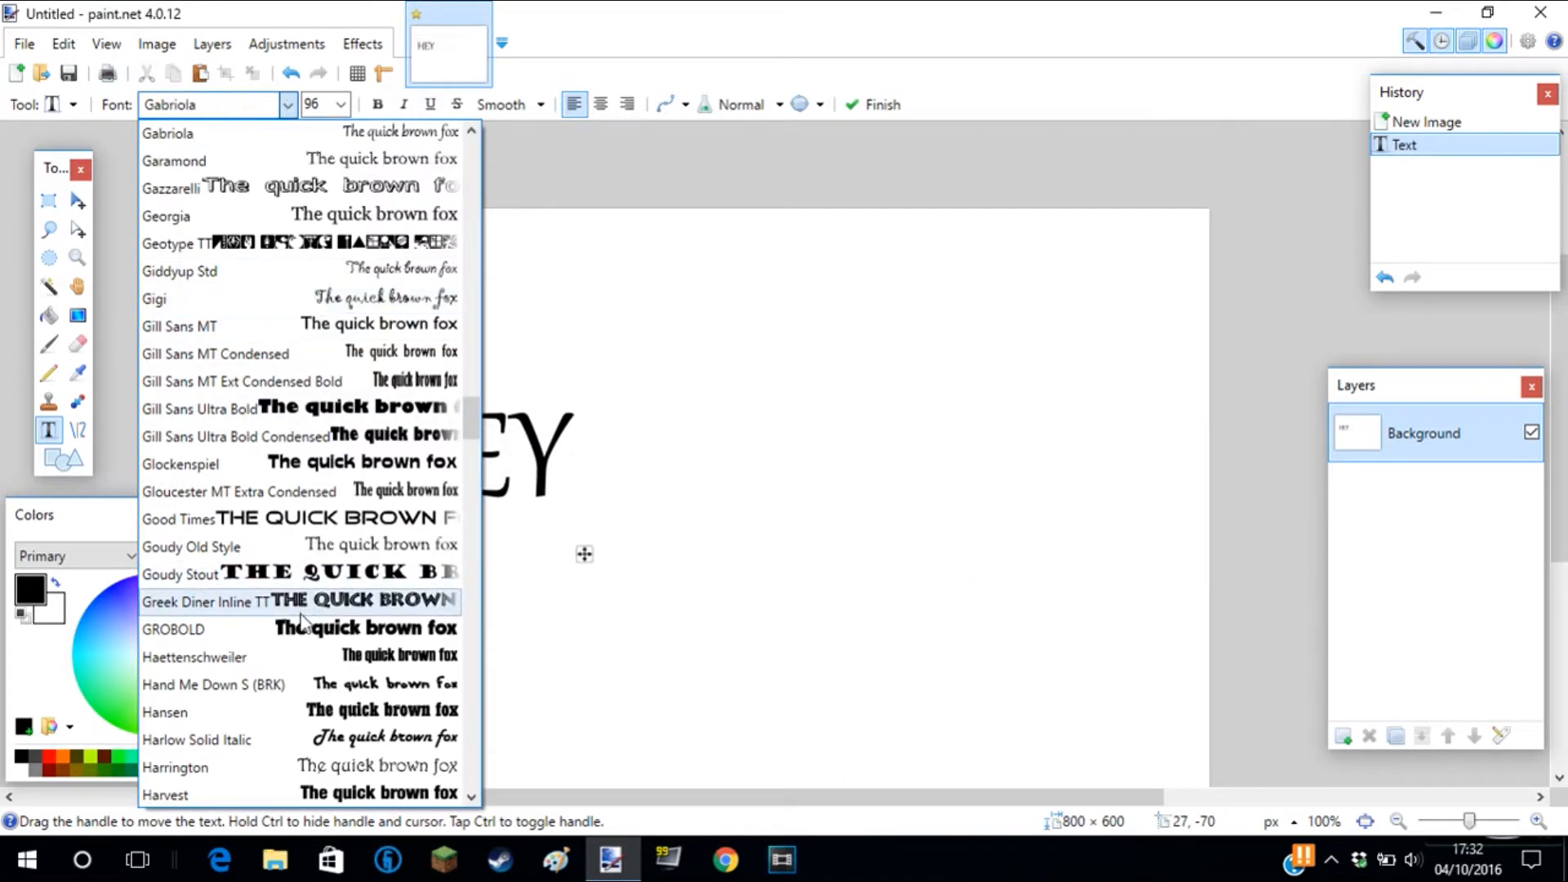
click(310, 629)
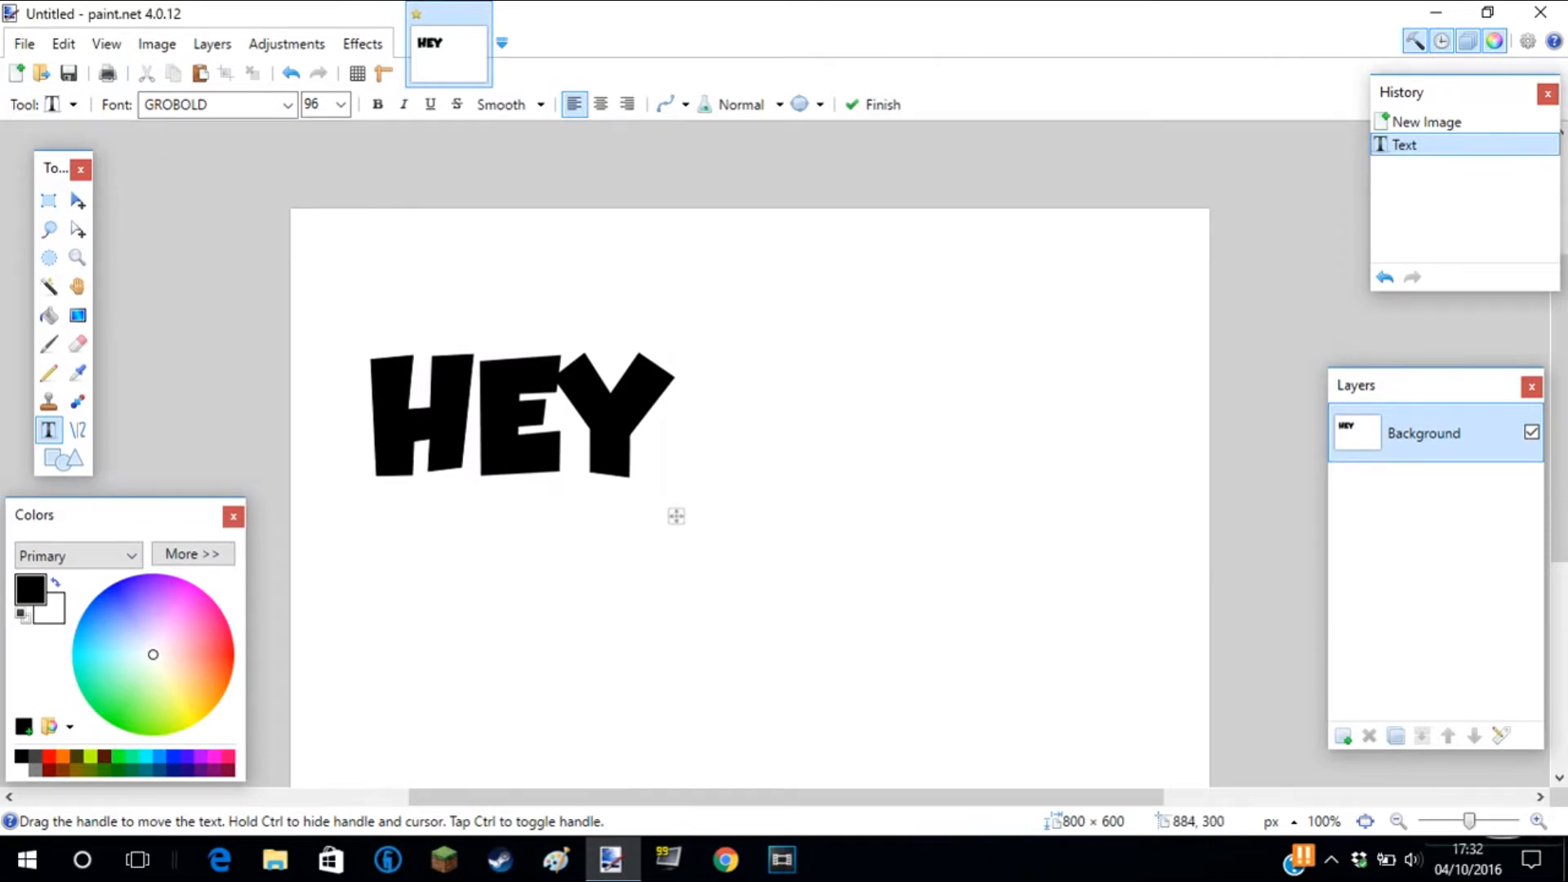
Delete all letters of the "HEY" sample text and leave text editing.
scroll(750, 457, down, 3)
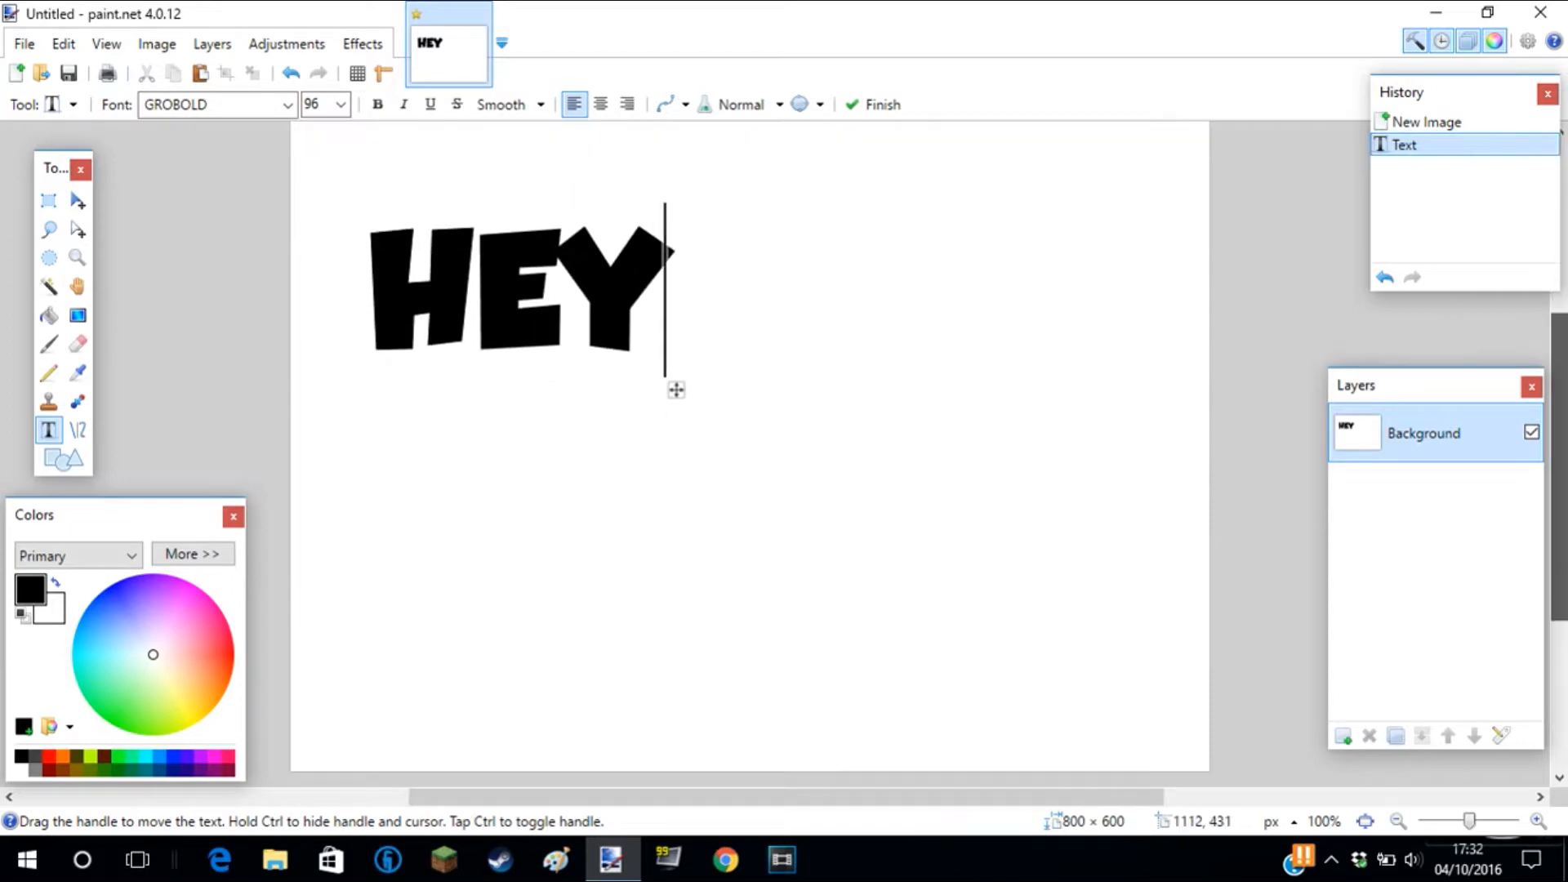
scroll(855, 476, up, 3)
key(BackSpace)
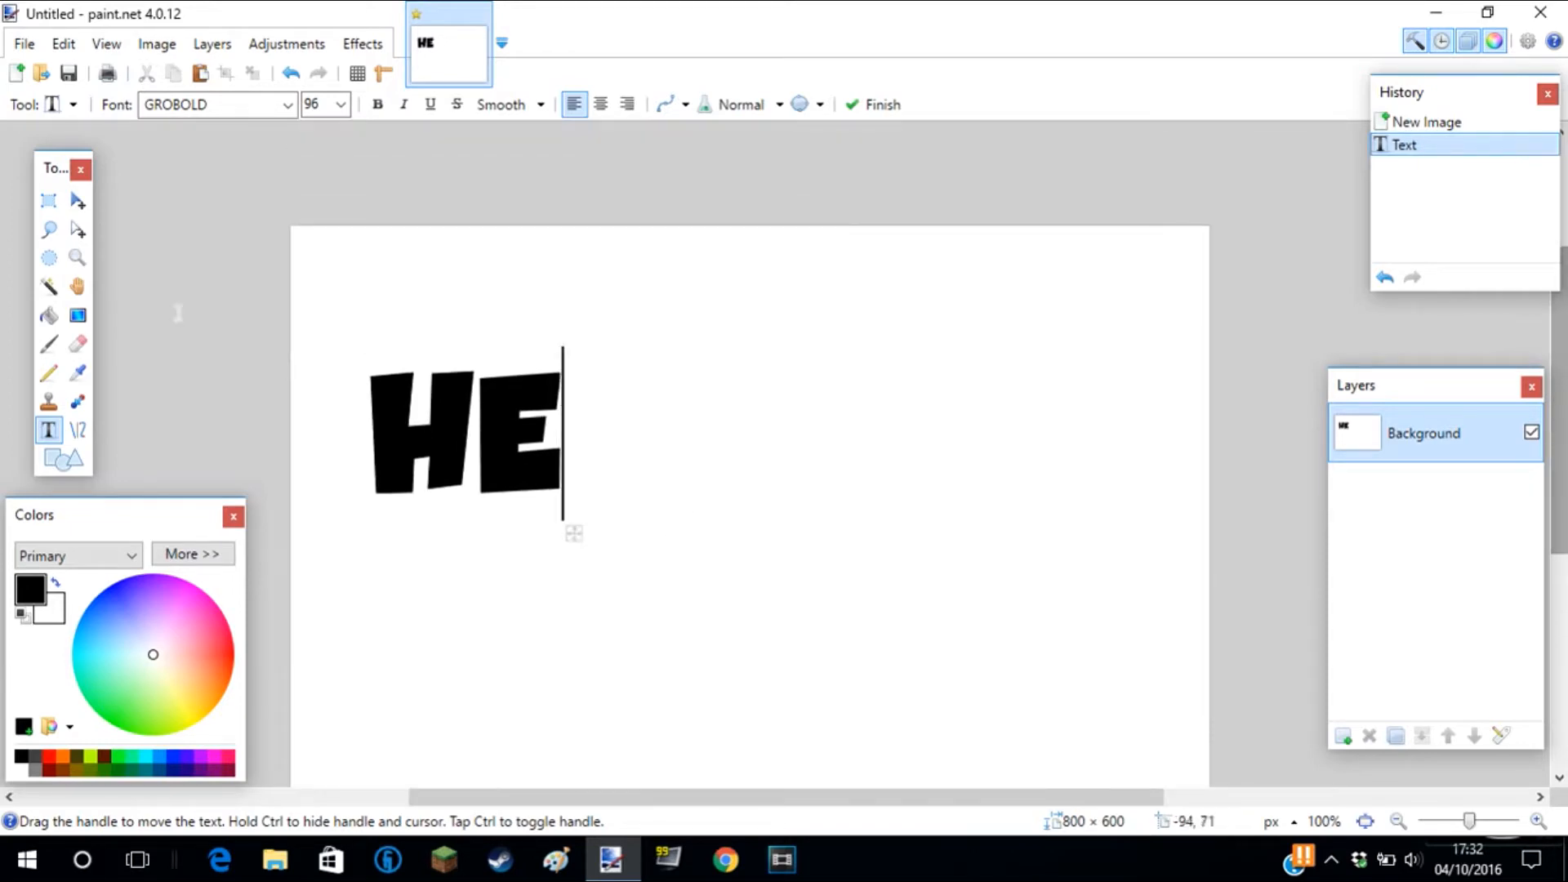
key(BackSpace)
key(BackSpace)
click(48, 200)
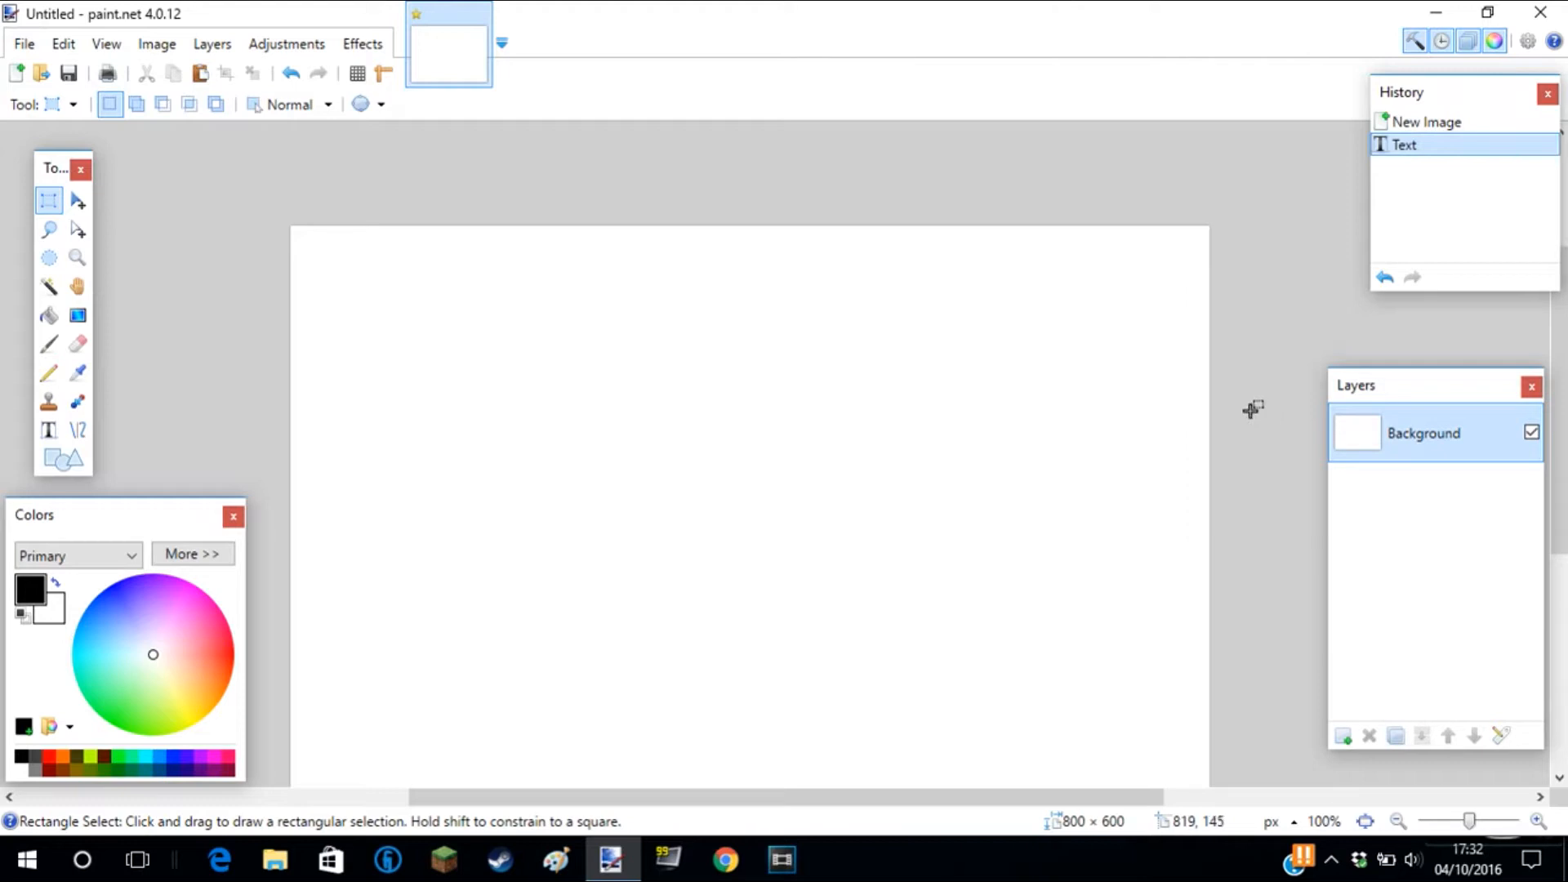
Create a new image of 1280 × 720 pixels at 96 pixels/inch.
click(24, 43)
click(31, 70)
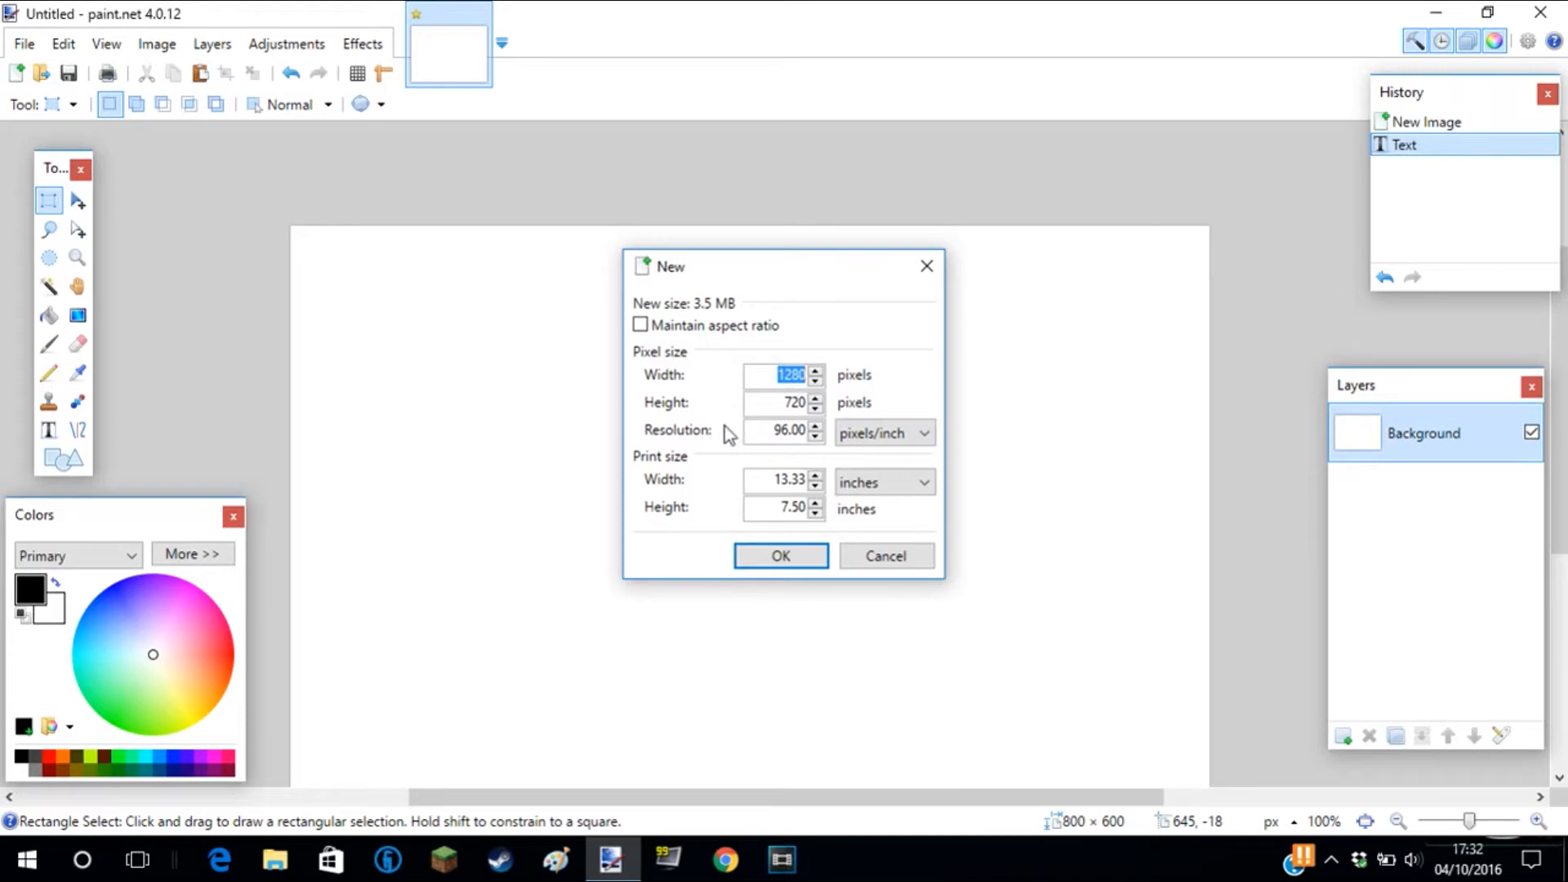
click(774, 557)
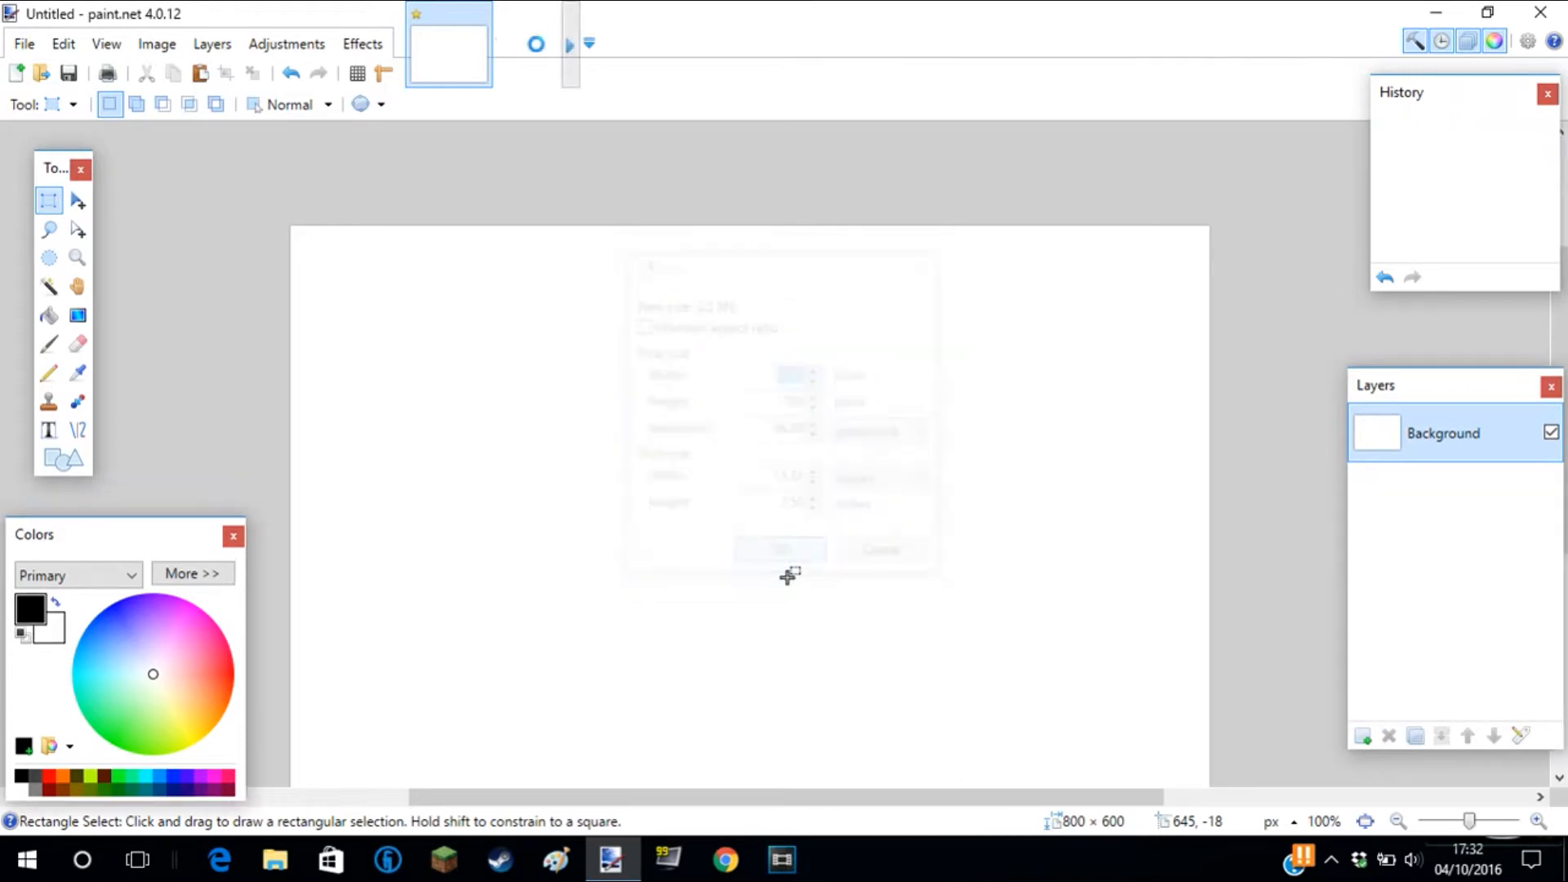
click(77, 257)
right_click(781, 458)
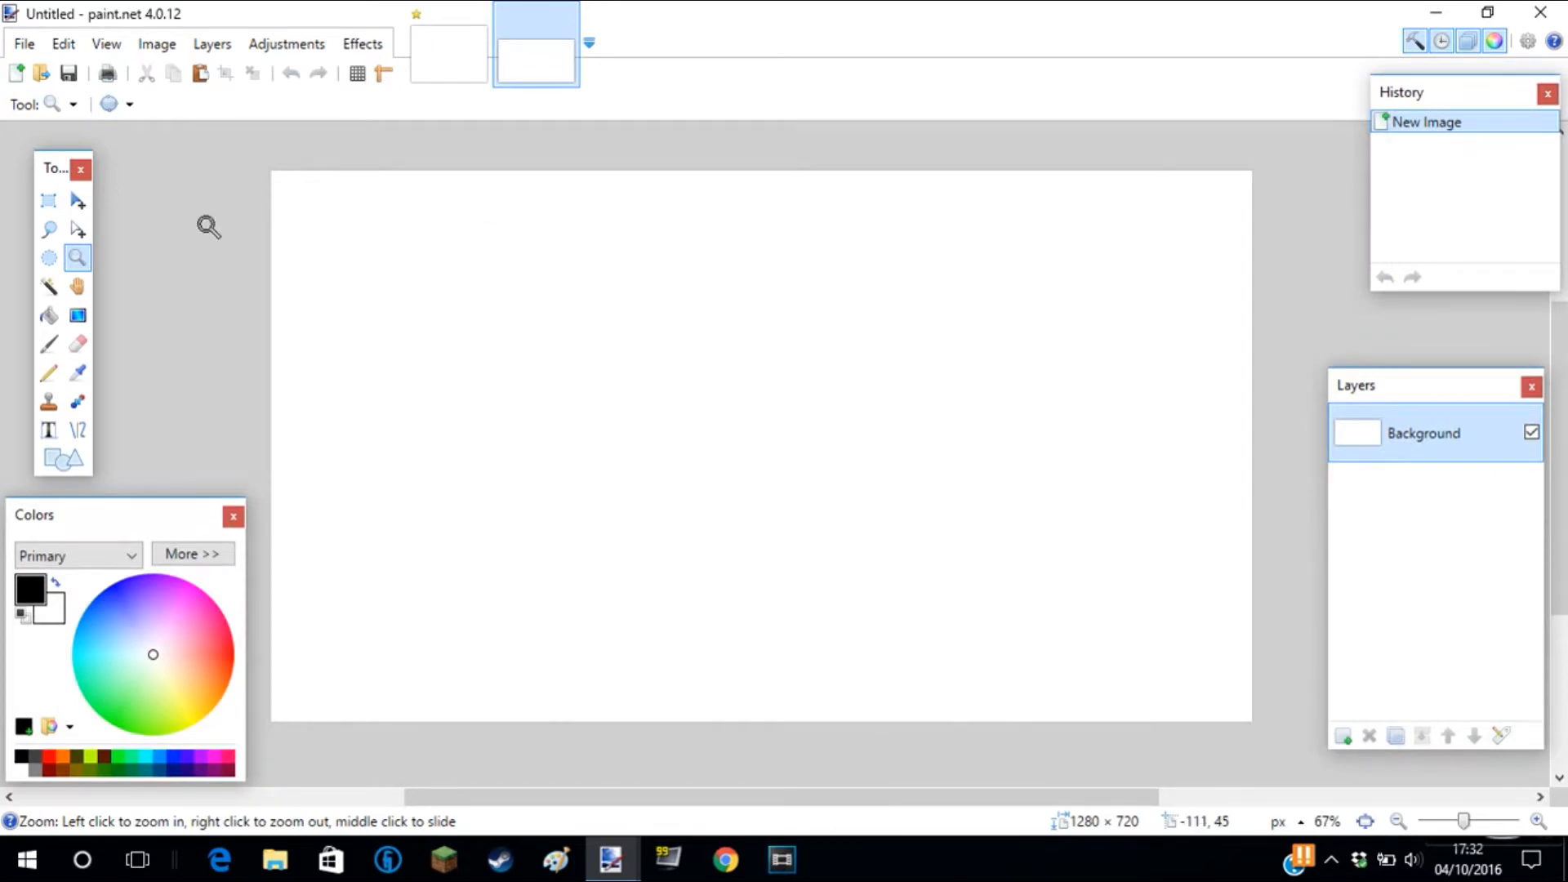
Select the whole canvas with Rectangle Select, fill it with black and deselect it.
click(49, 200)
drag(248, 164, 1562, 874)
click(360, 332)
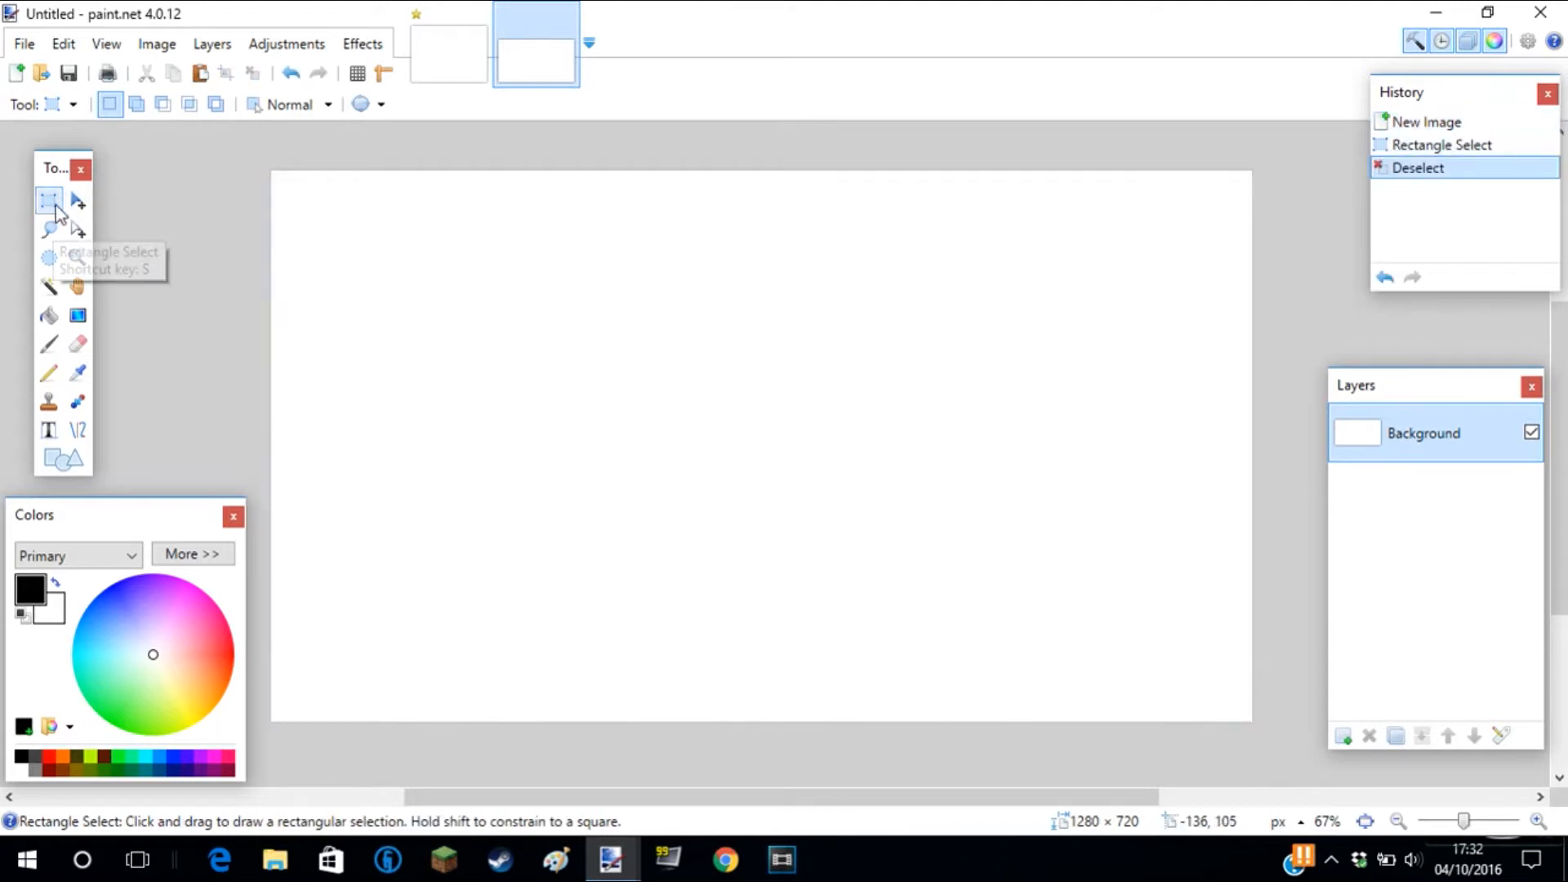
drag(260, 174, 1511, 727)
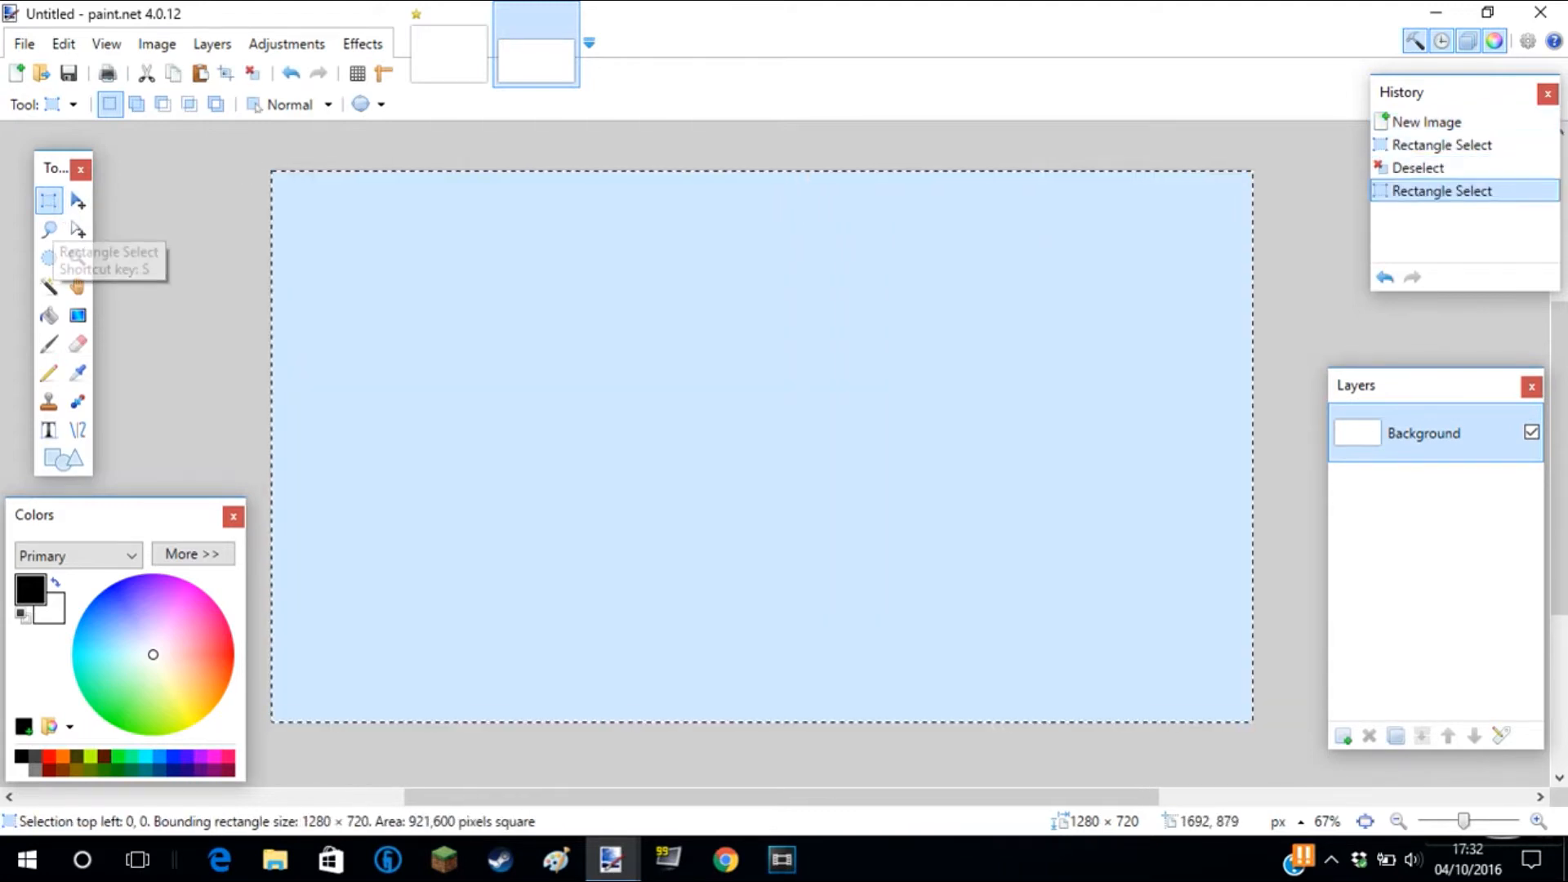
key(BackSpace)
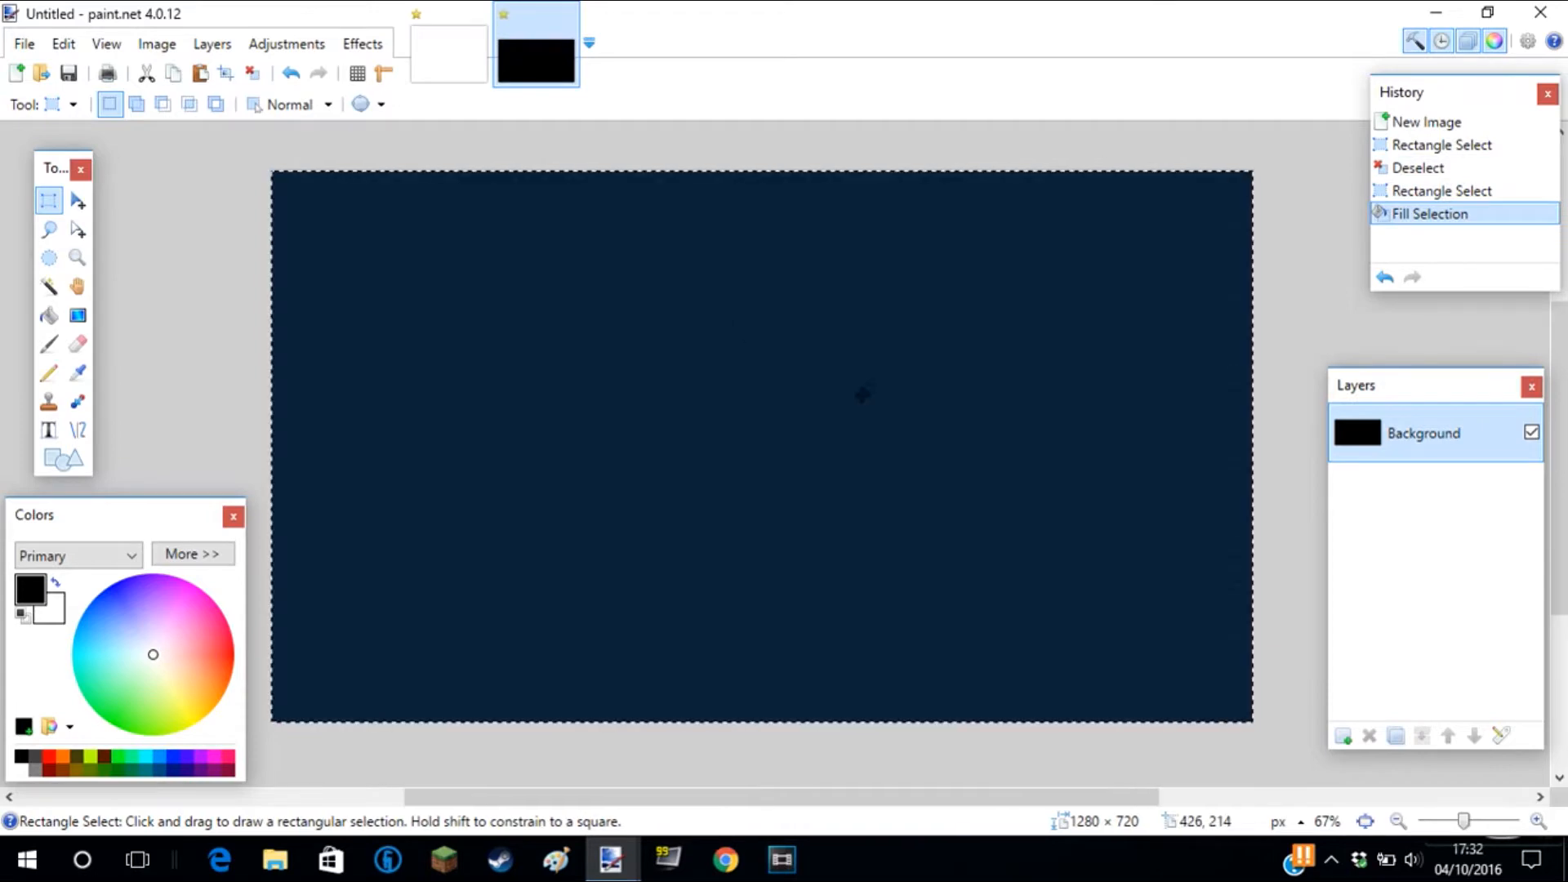
click(795, 438)
Select the entire canvas and erase its contents to transparency.
drag(266, 177, 1529, 864)
key(Delete)
click(907, 453)
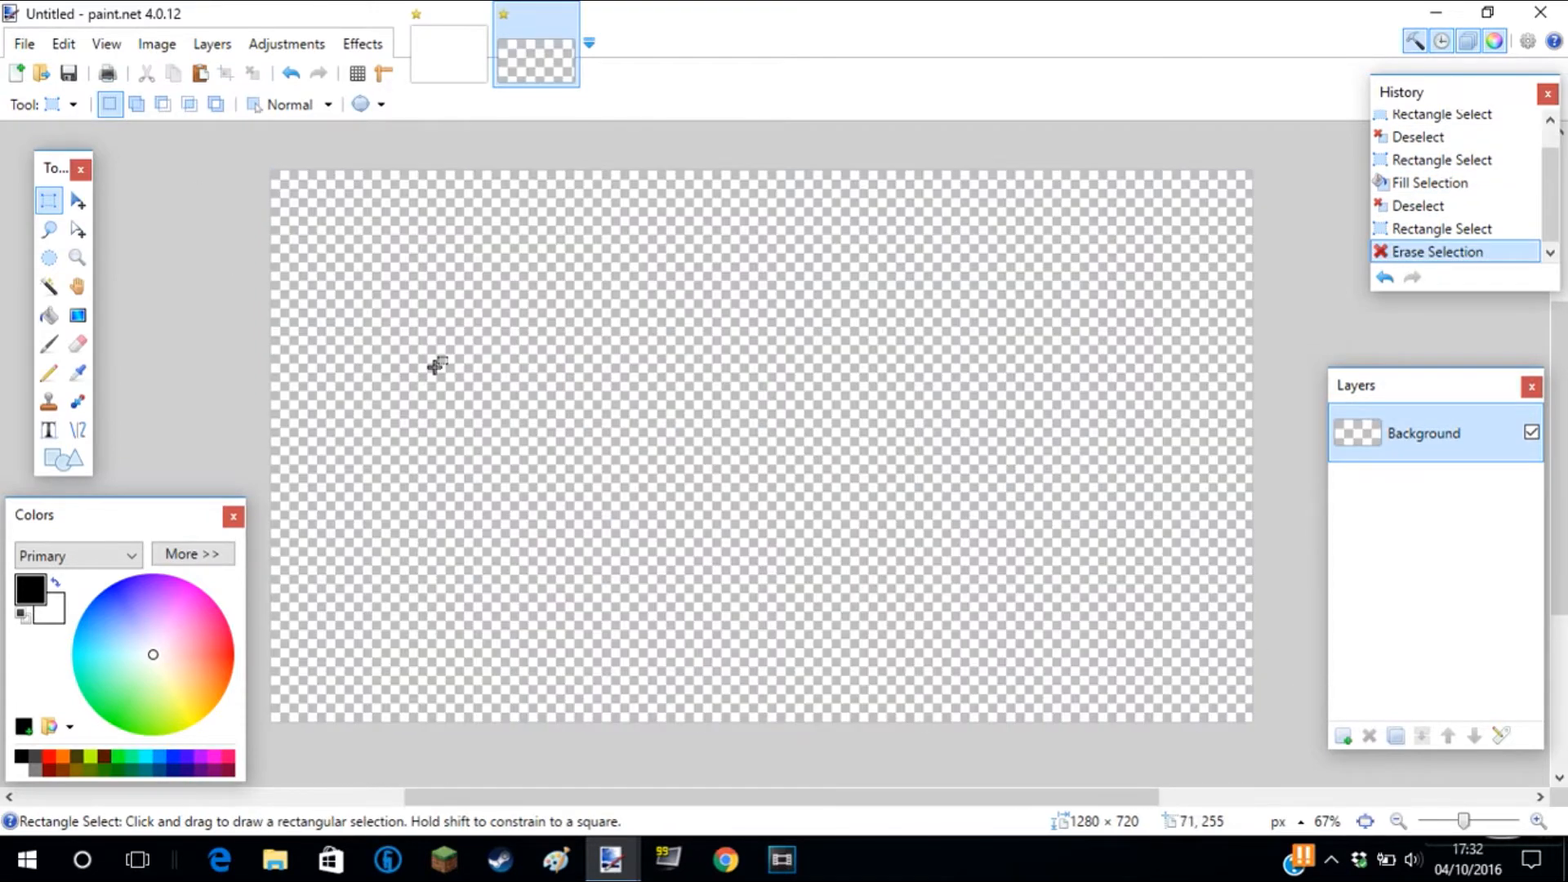
Paste the copied yellow and brown sunburst picture over the empty canvas and deselect it.
key(ctrl+v)
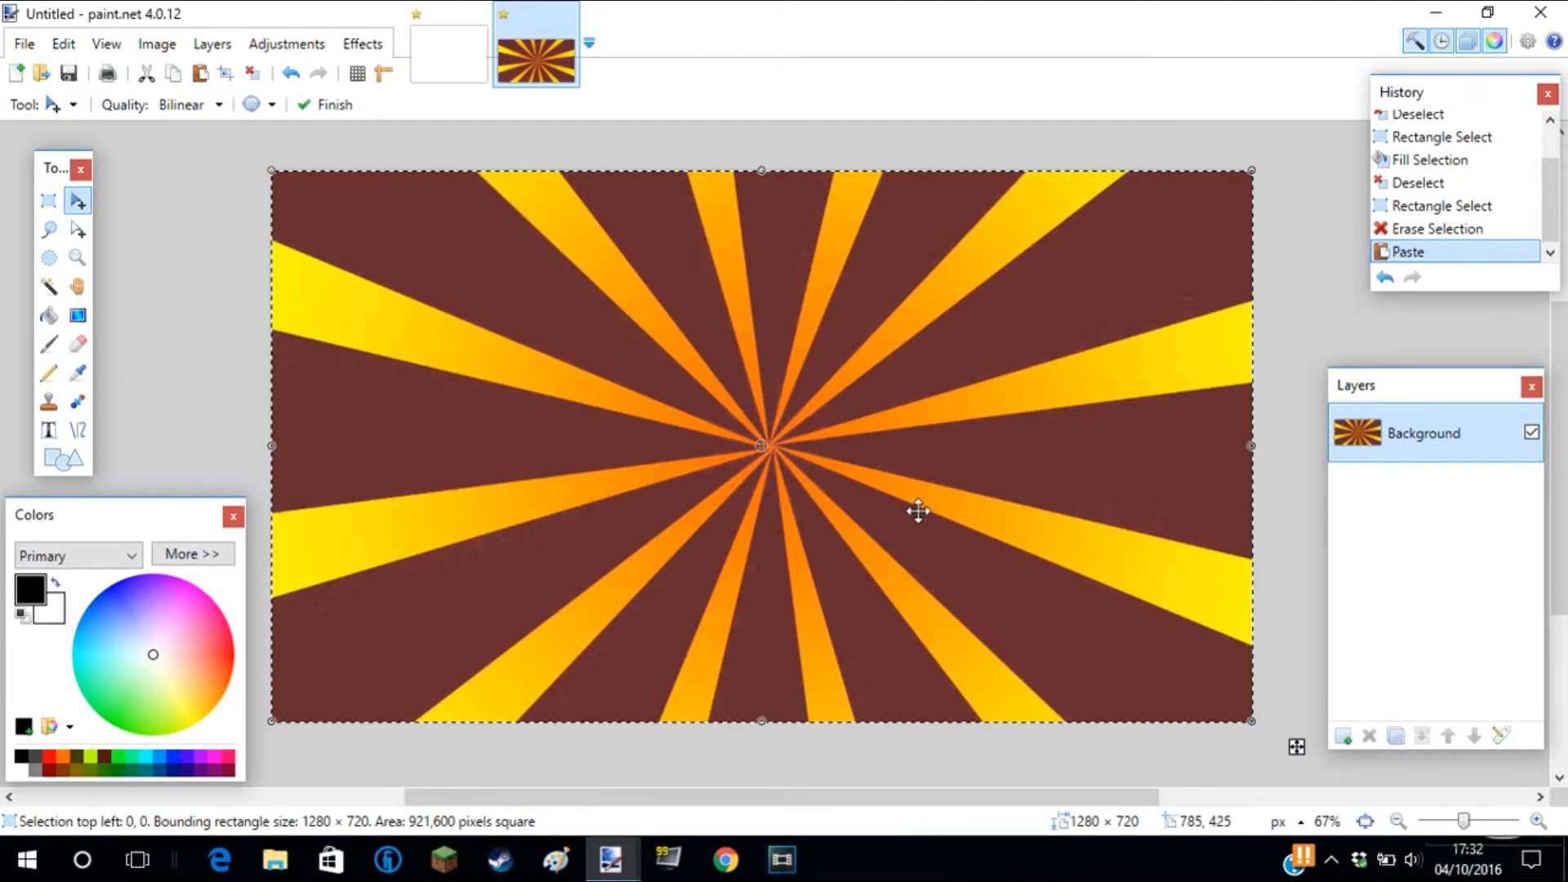
click(49, 230)
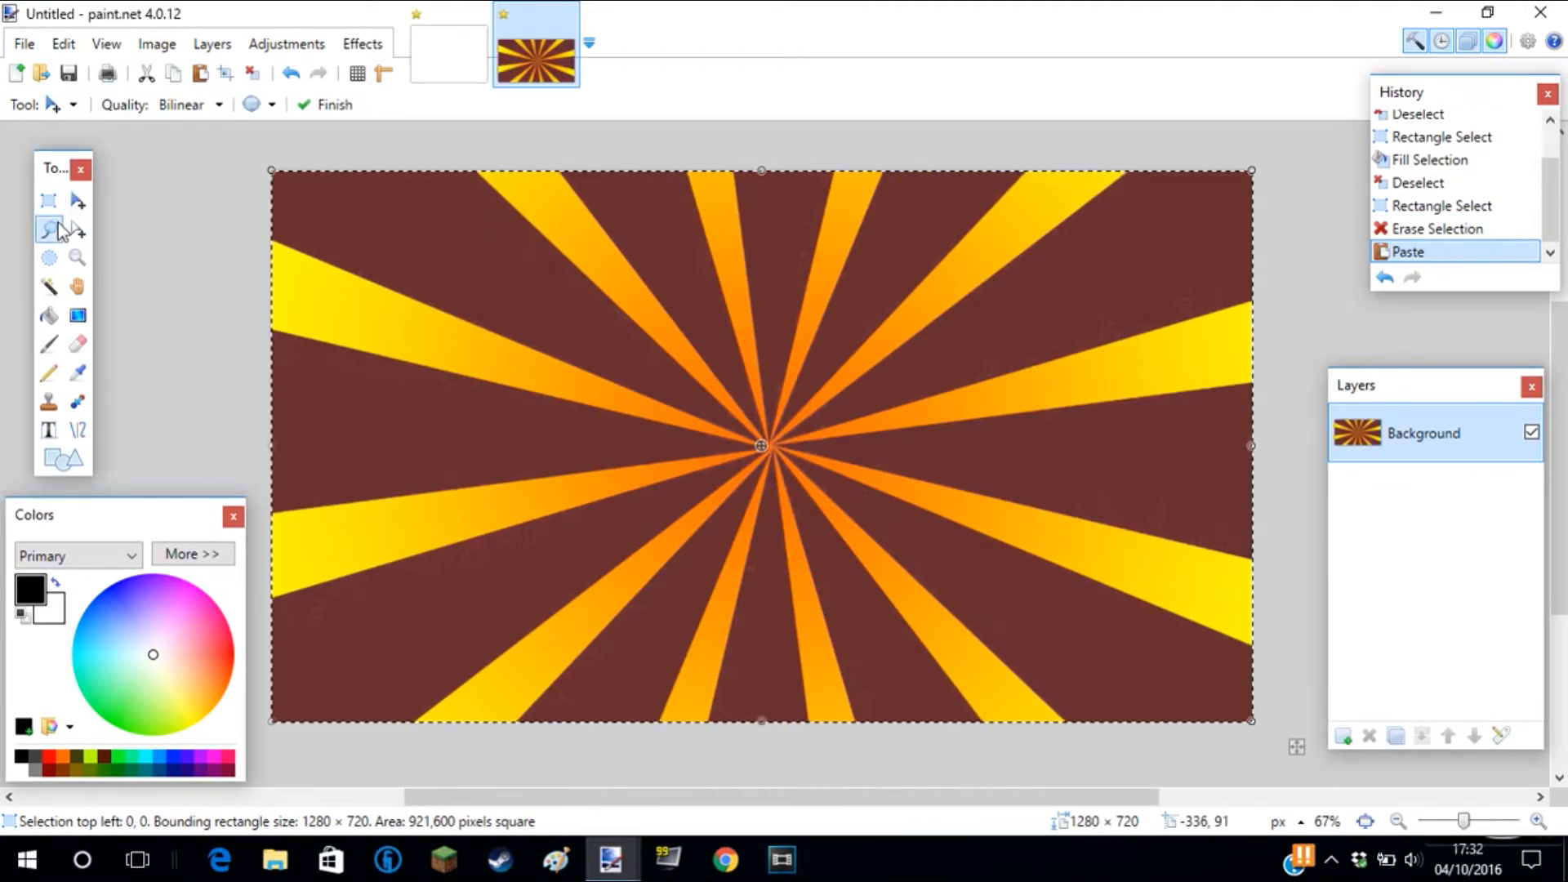
key(ctrl+d)
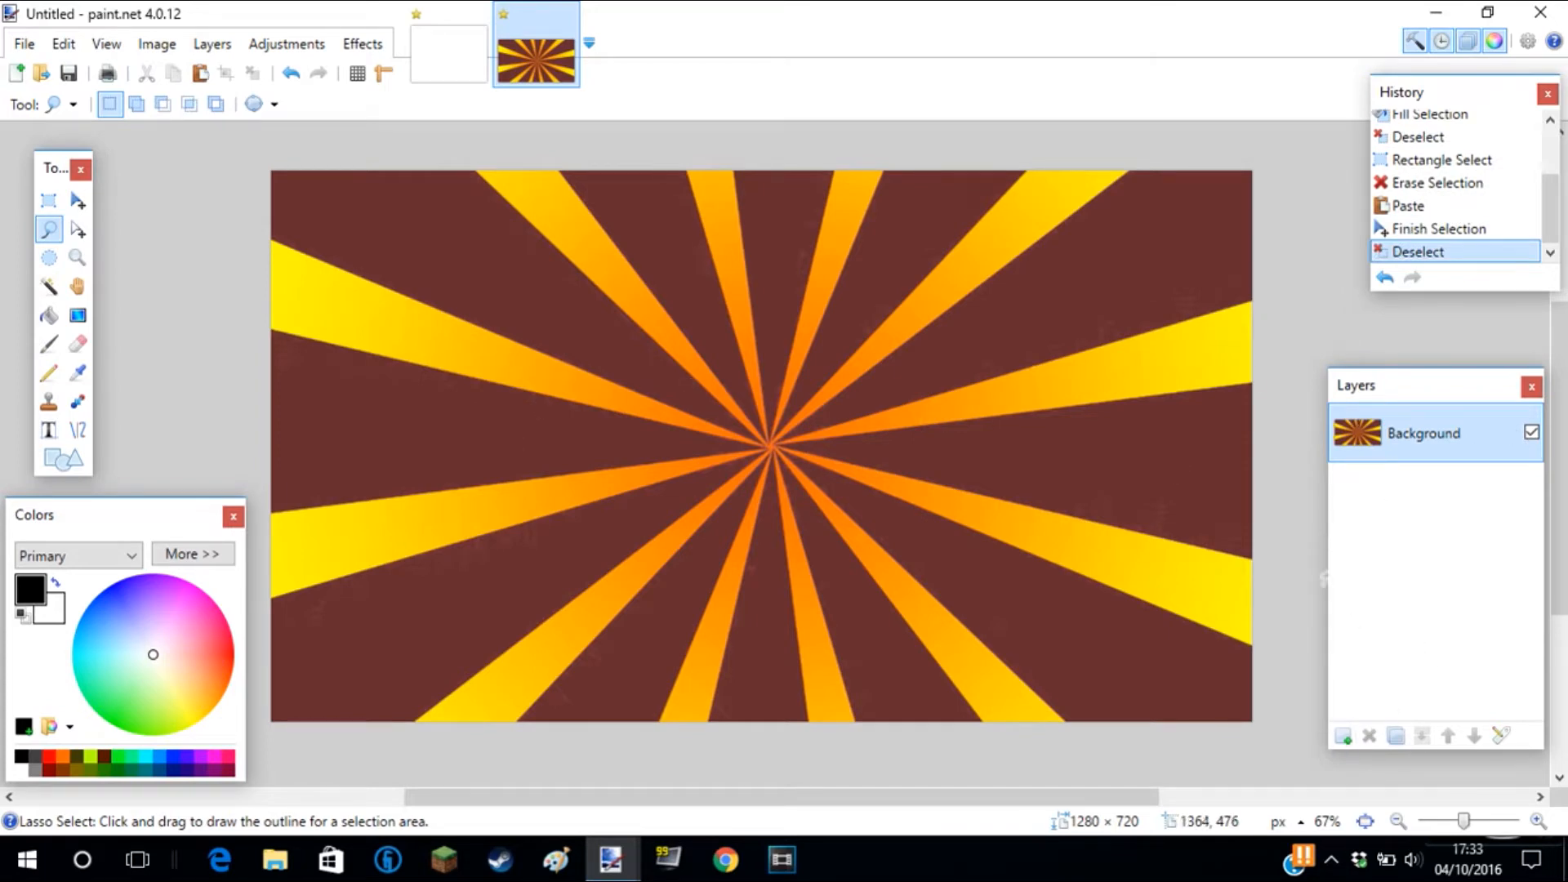
Add a new layer above the background and write "HOW TO MAKE" across the upper part of the image.
click(1342, 736)
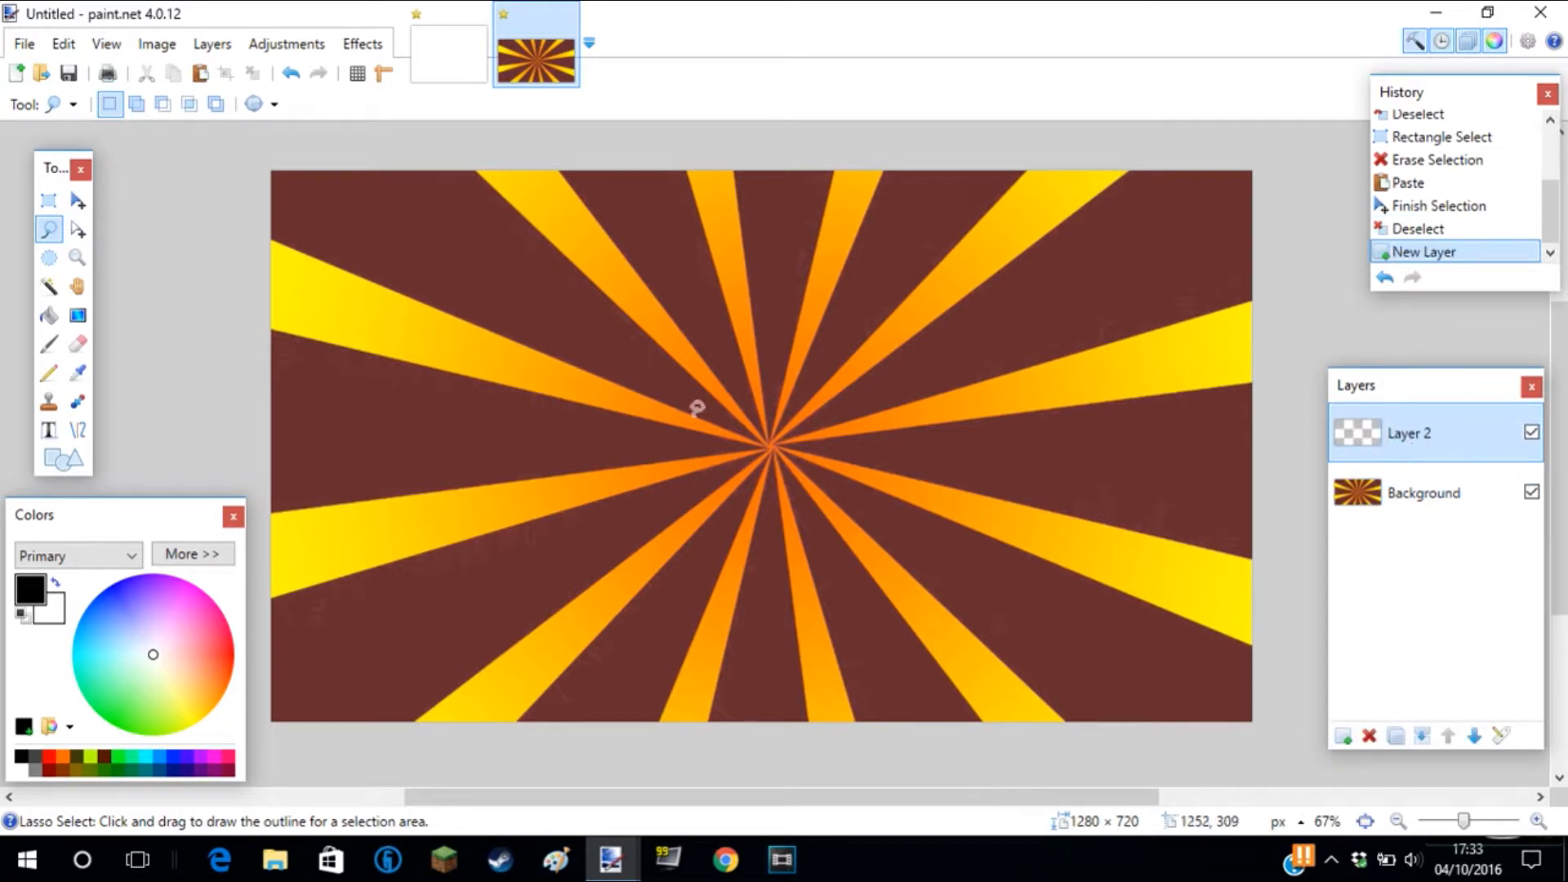
click(48, 430)
click(354, 221)
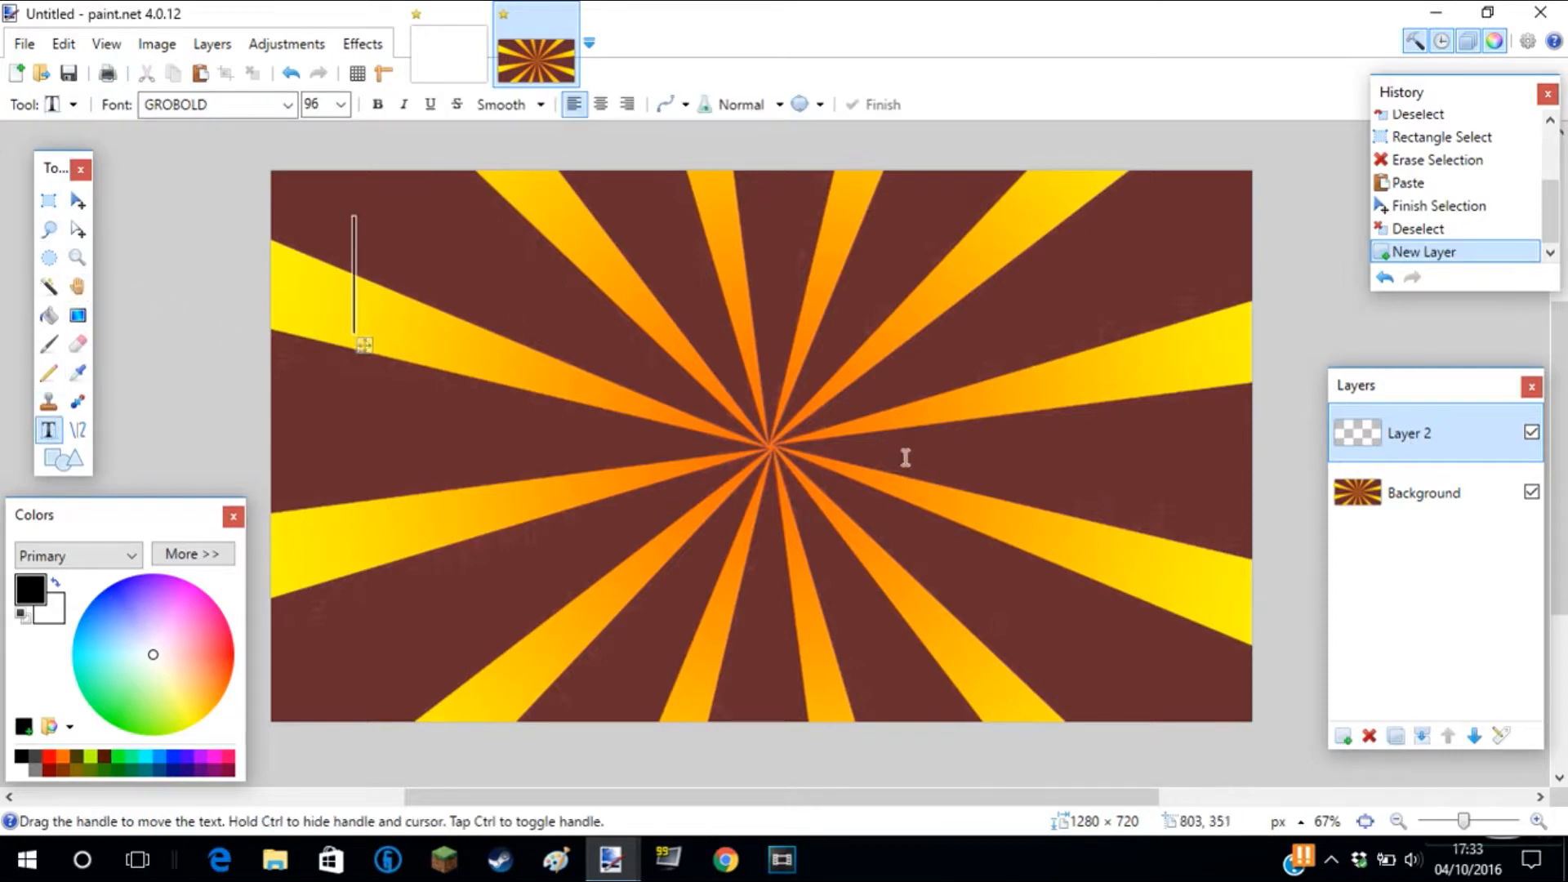
text(HOW TO MAKE)
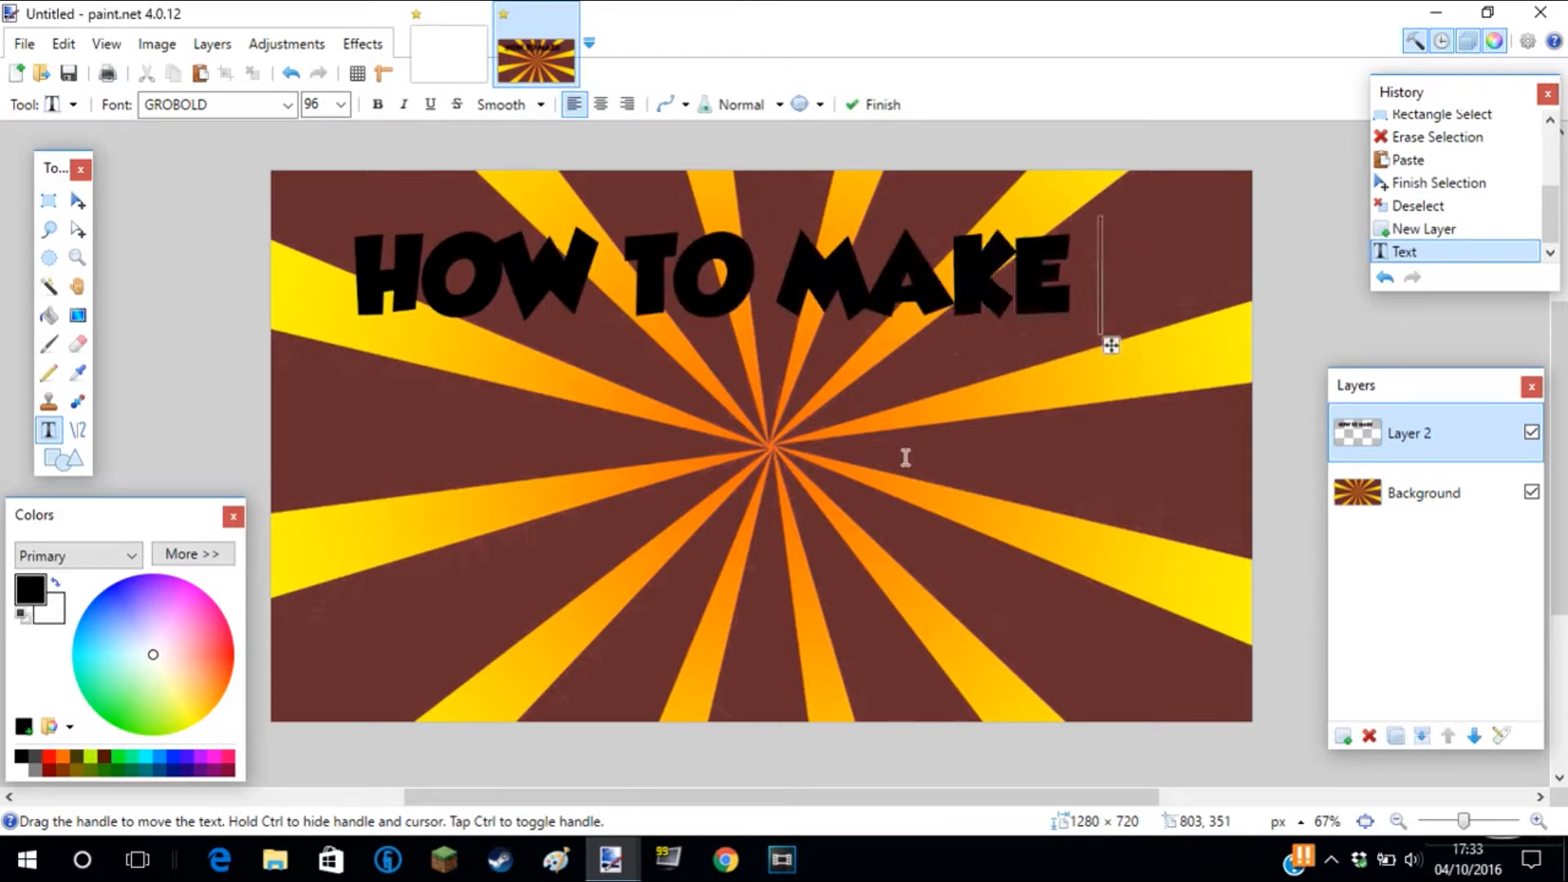
drag(1126, 368, 1190, 345)
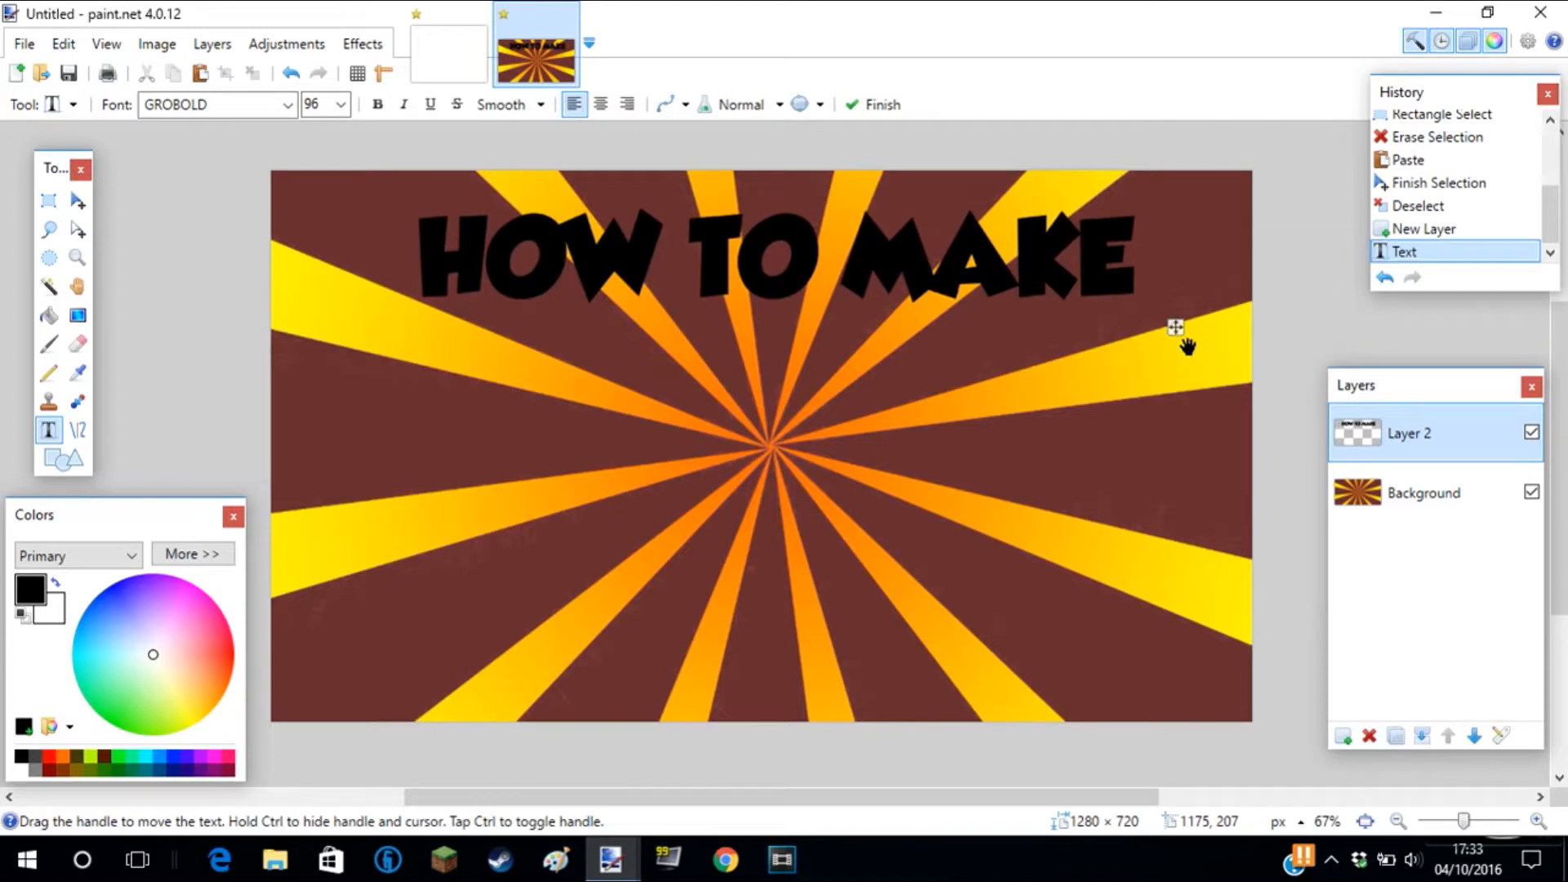
Recolour the "HOW TO MAKE" text bright pink and shift it slightly down and left.
click(91, 758)
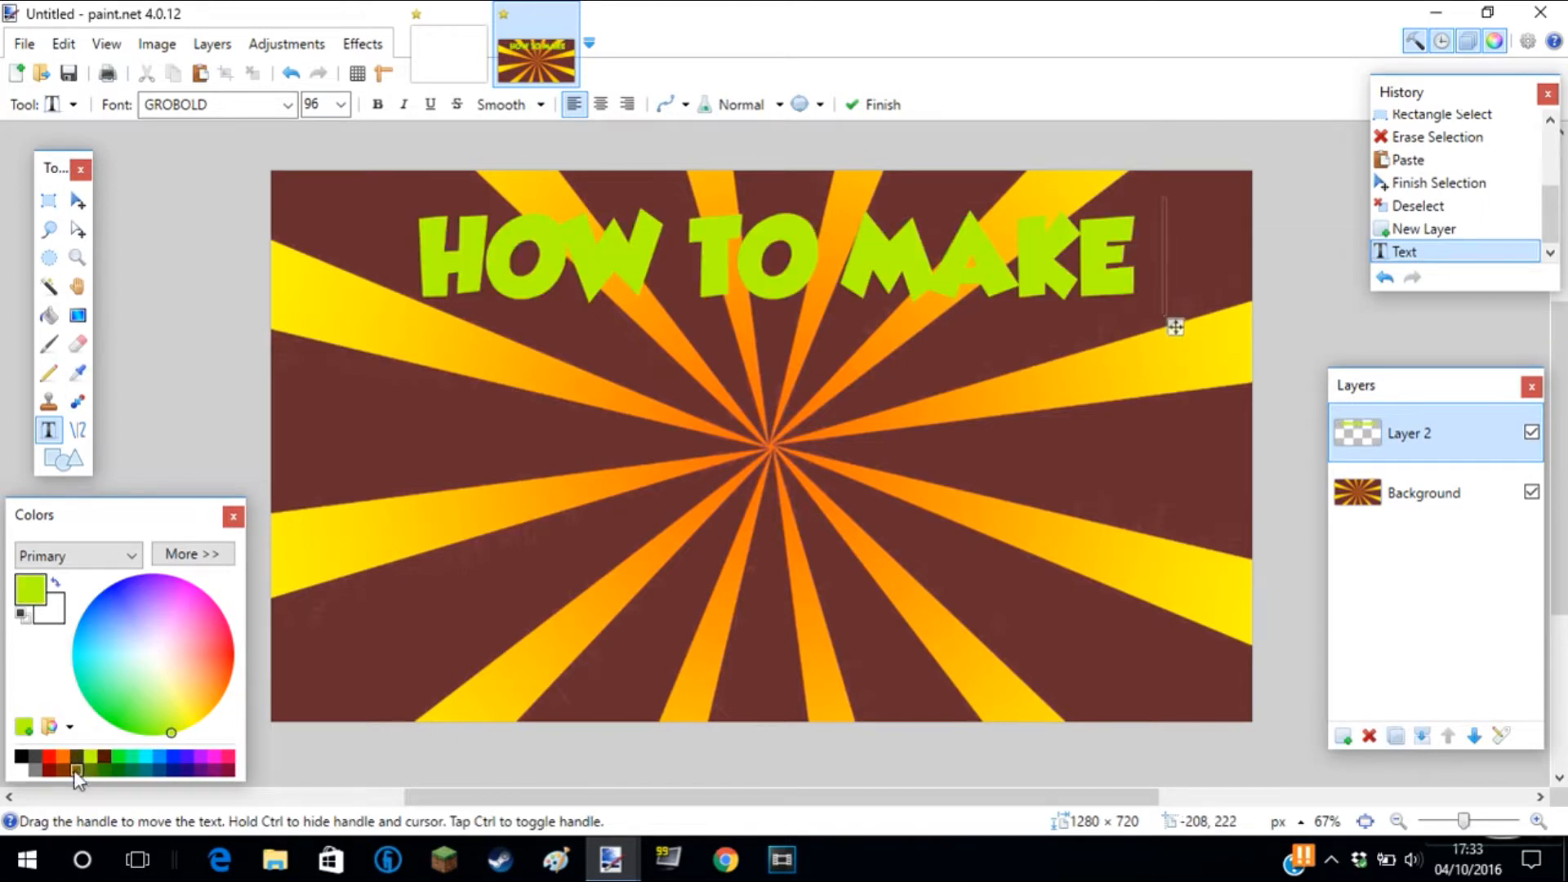
drag(234, 671, 345, 529)
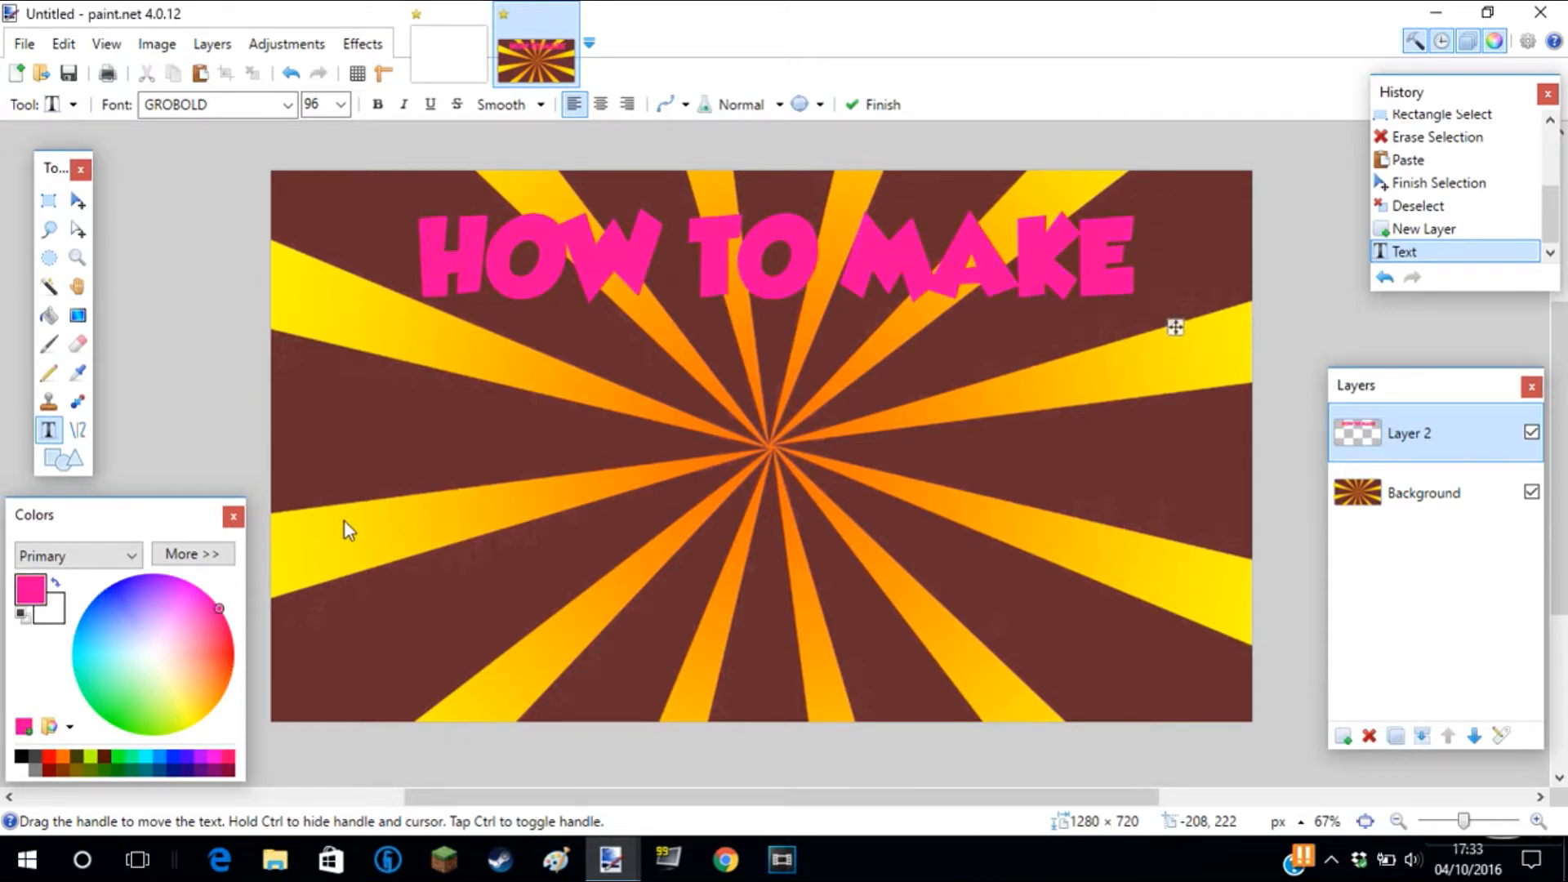
drag(1177, 328, 1177, 360)
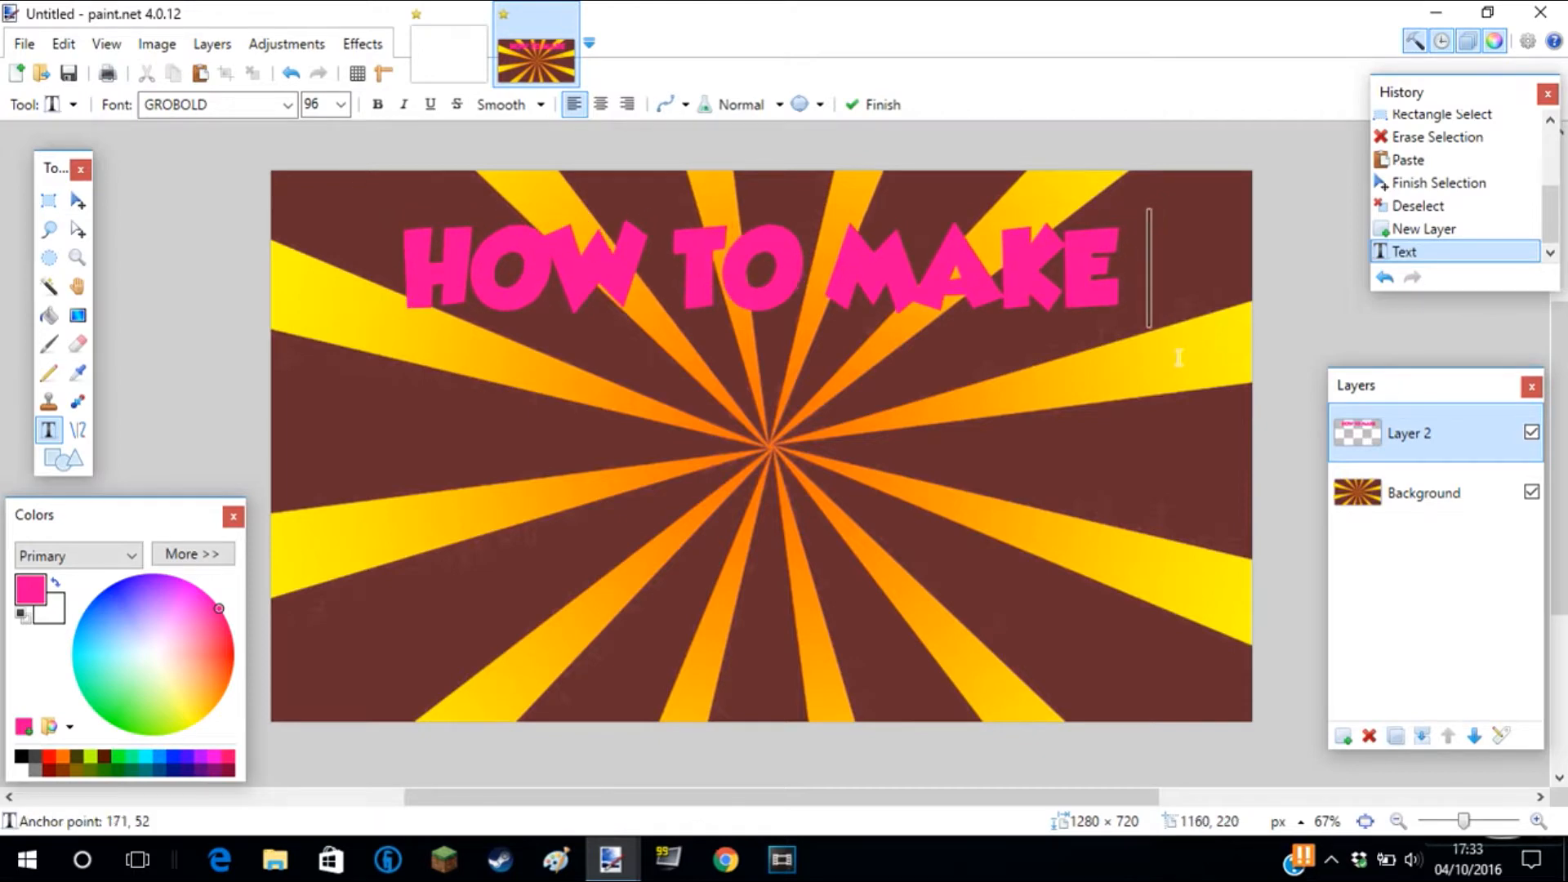
Enlarge the "HOW TO MAKE" text to size 144 and move it left along the top of the image.
click(342, 103)
click(315, 437)
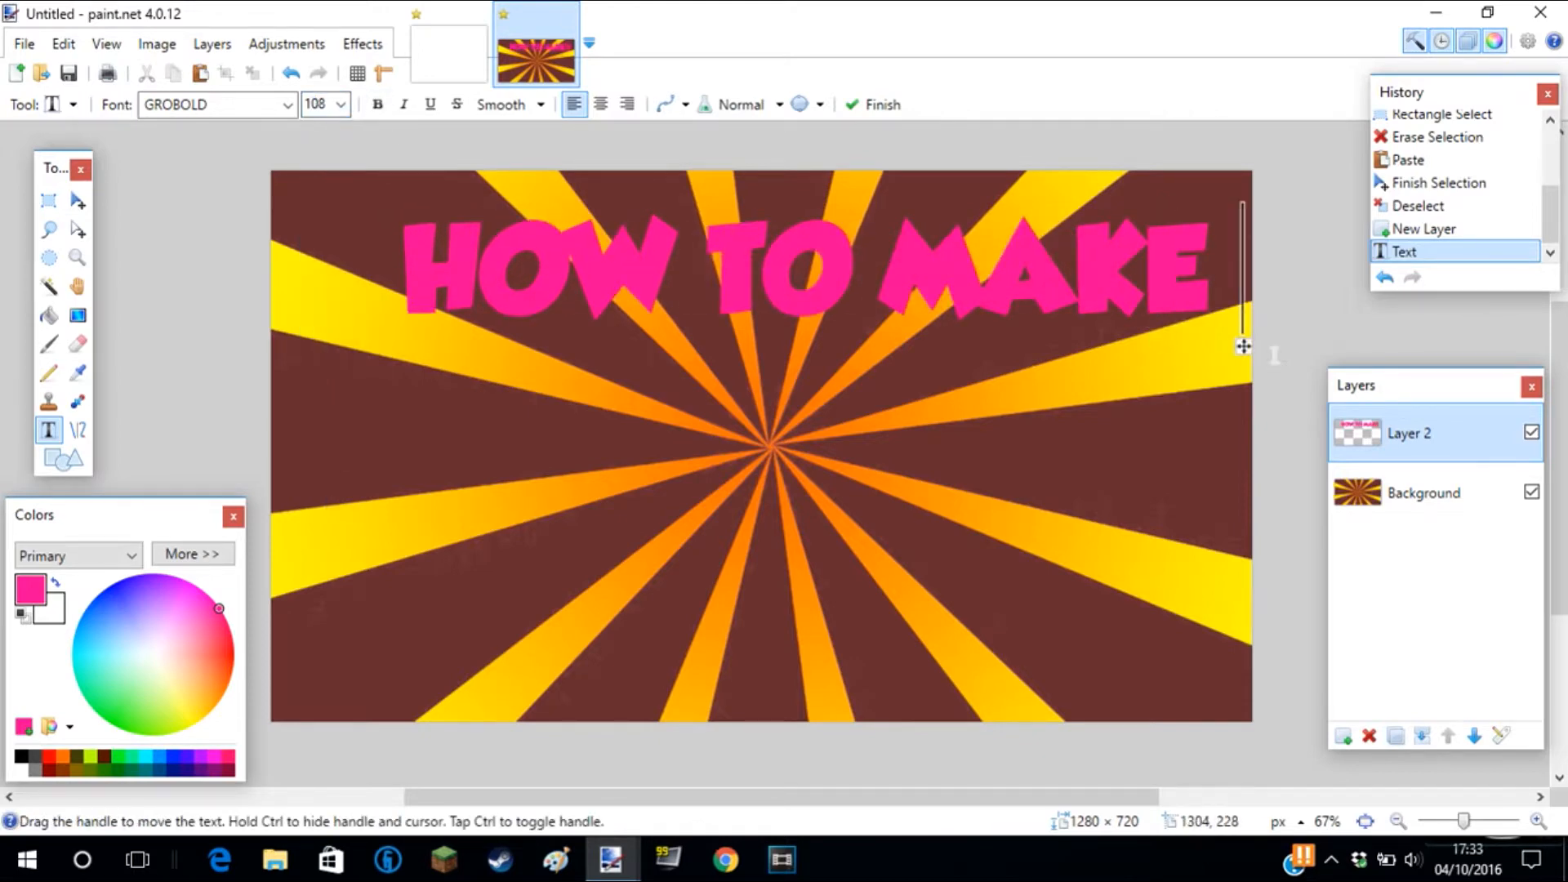
drag(1260, 363, 1226, 361)
click(341, 104)
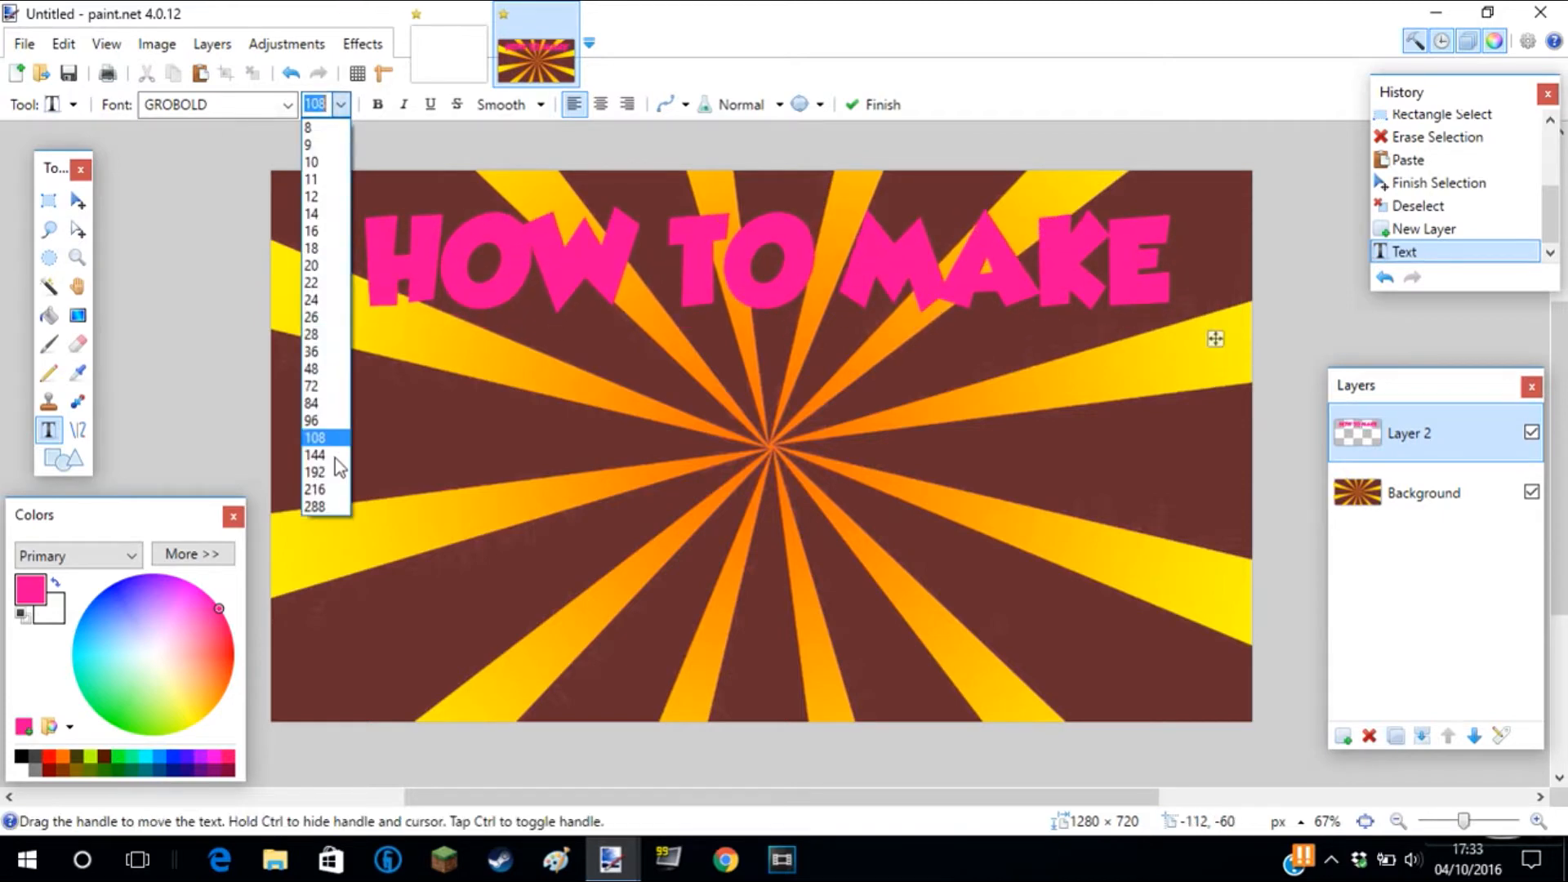
click(315, 454)
drag(1265, 375, 1174, 365)
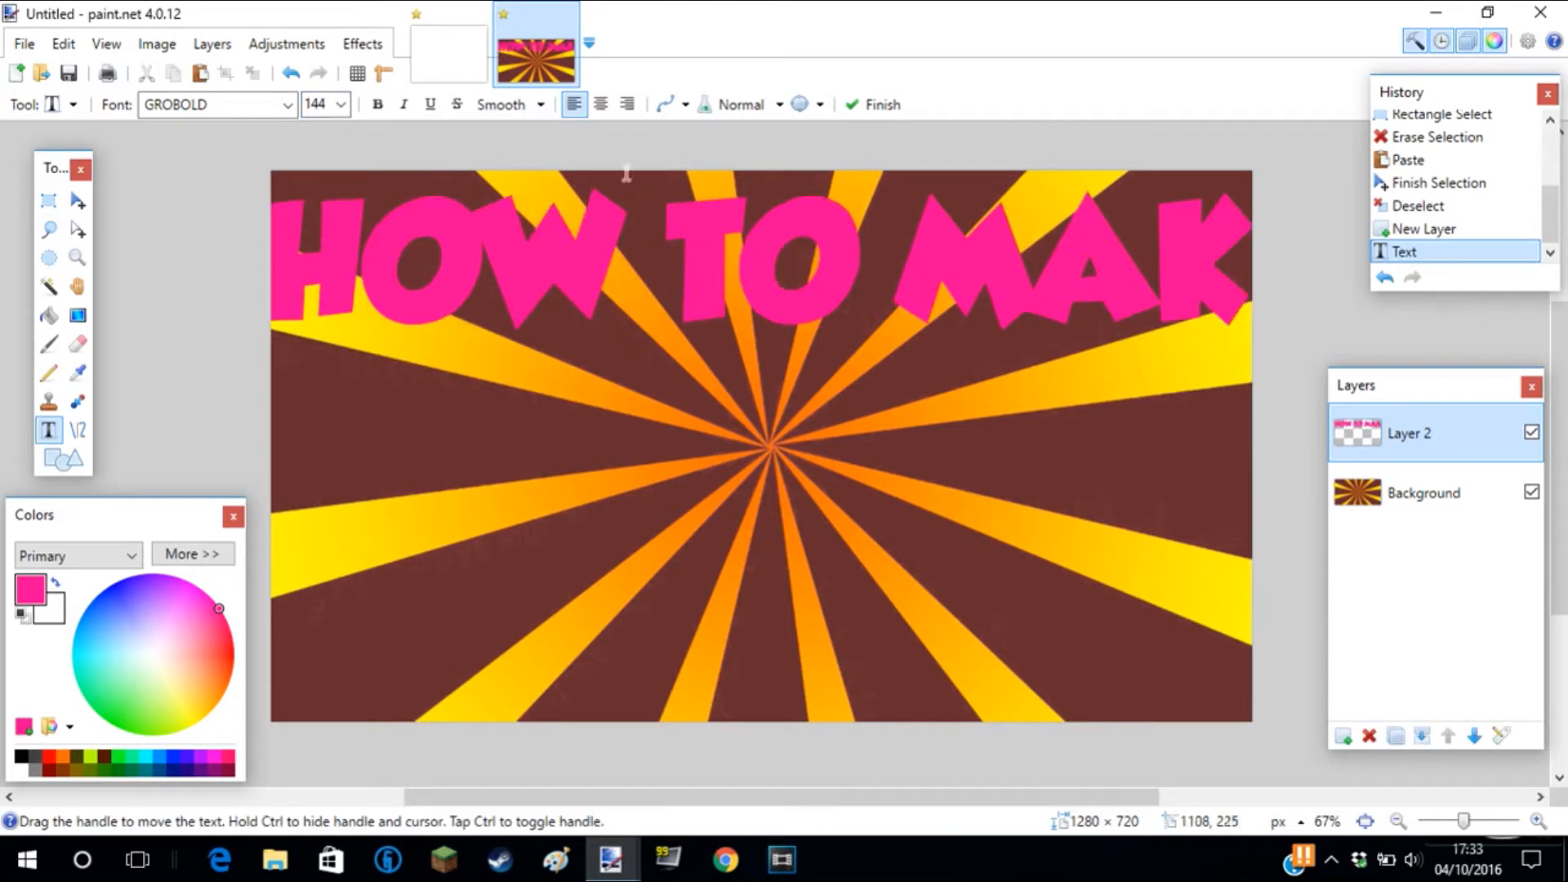
Reduce the "HOW TO MAKE" text to size 108 and move it right to centre it along the top of the image.
click(341, 104)
click(346, 451)
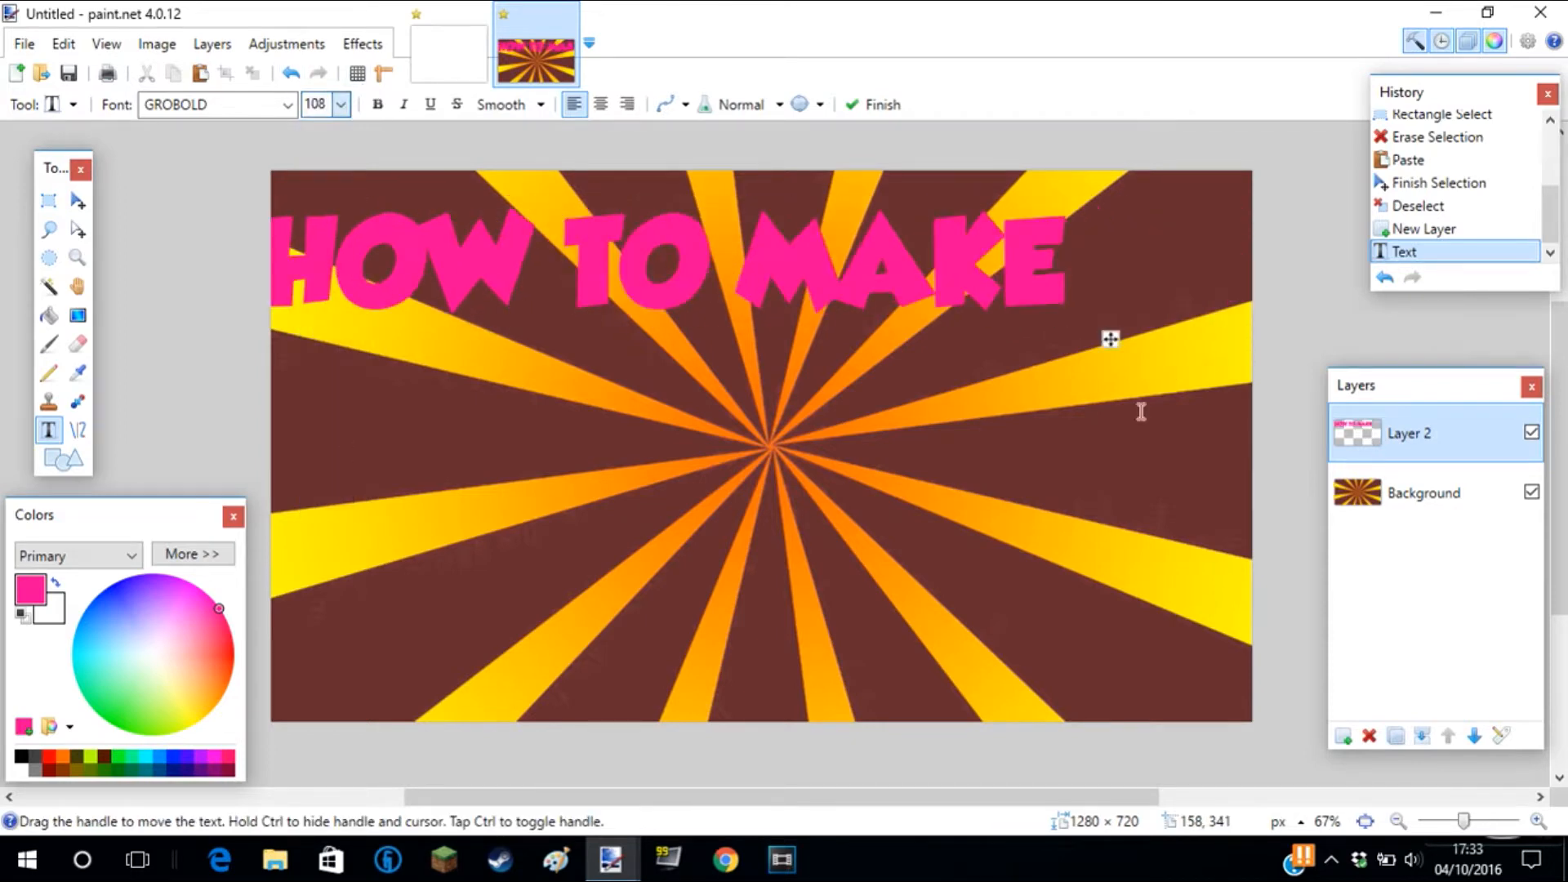
drag(1155, 353, 1225, 356)
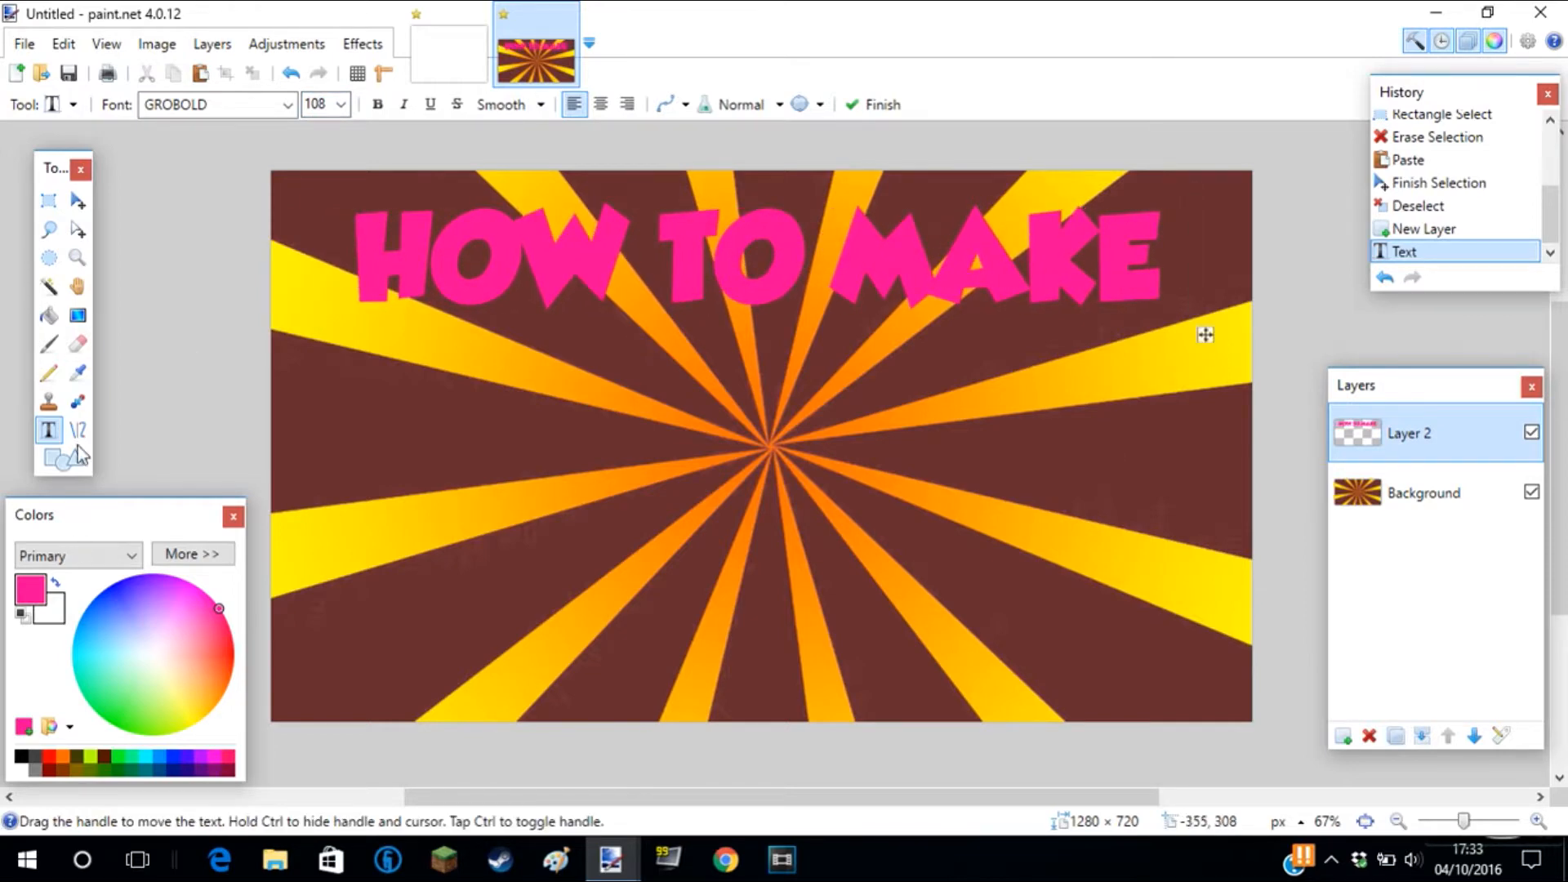
Select all the "HOW TO MAKE" letters with the Magic Wand at 85% tolerance.
click(50, 287)
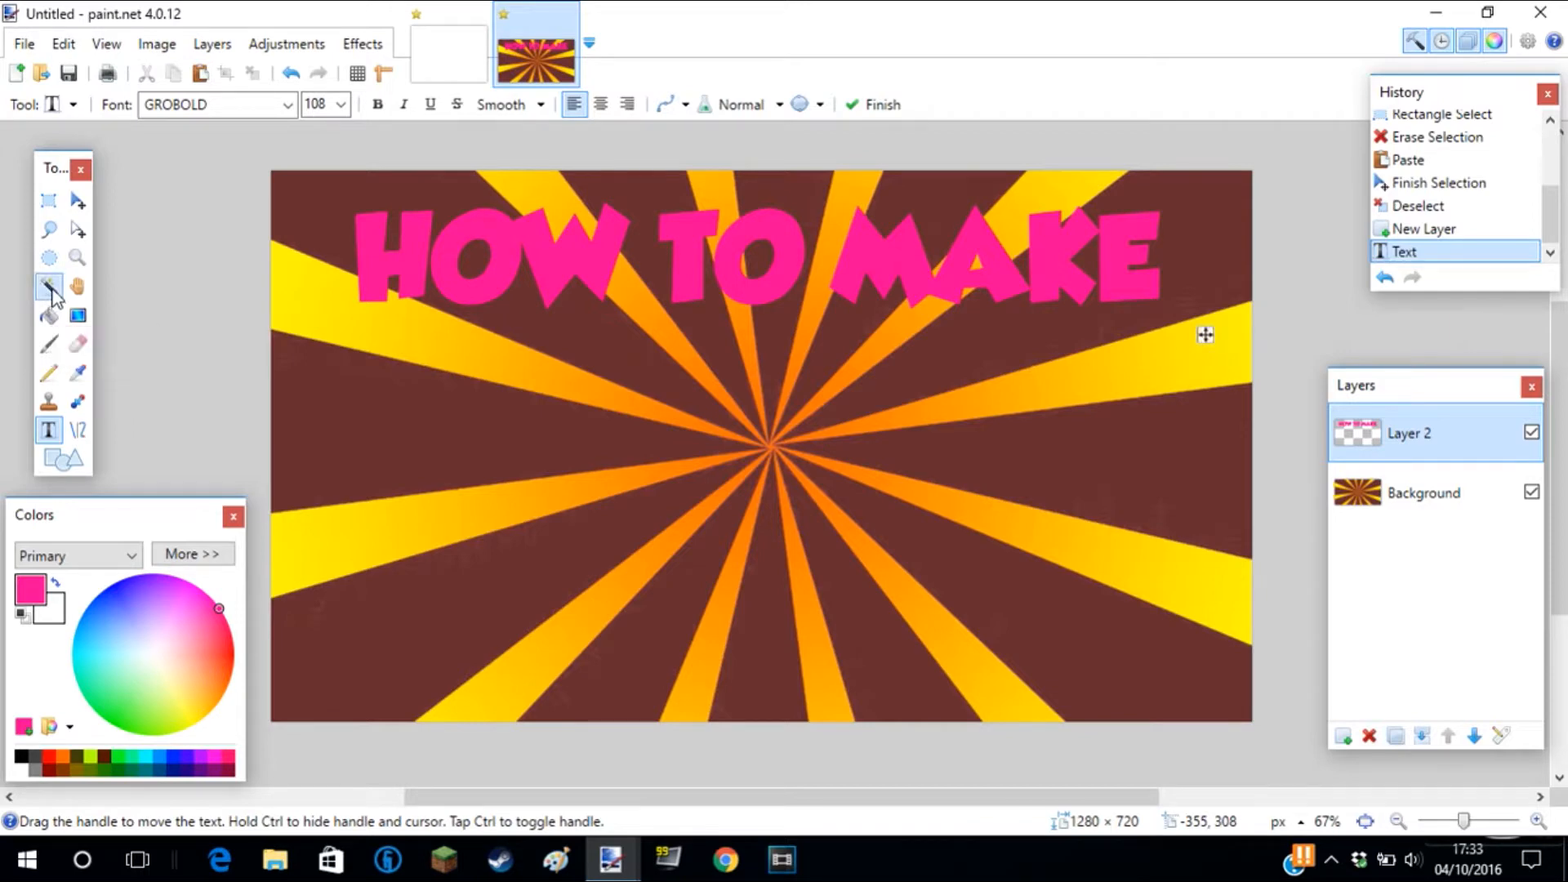
click(388, 271)
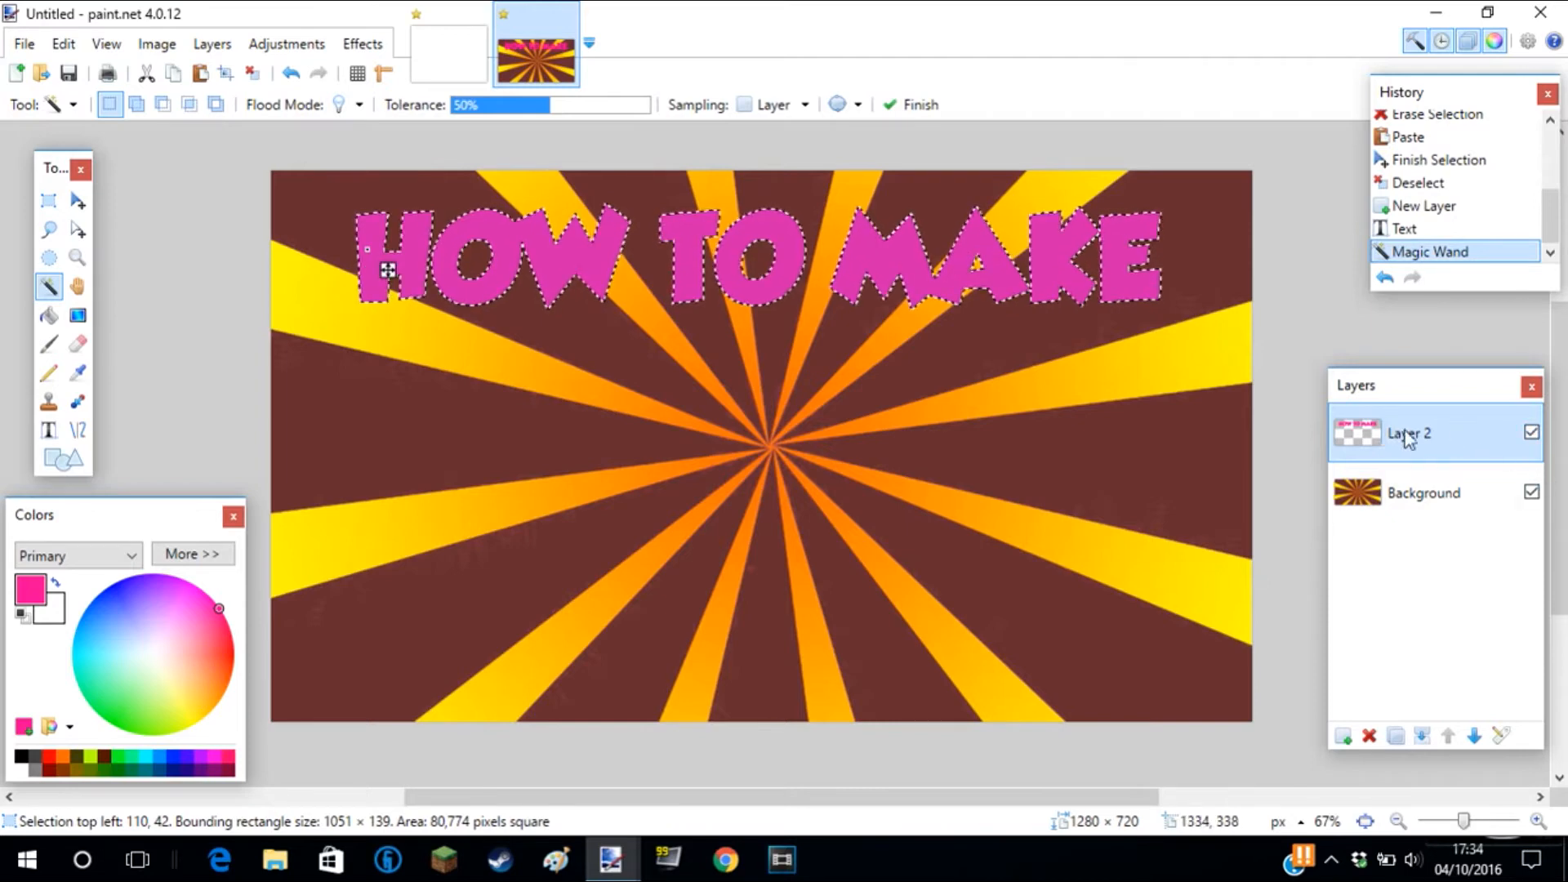
drag(571, 104, 664, 121)
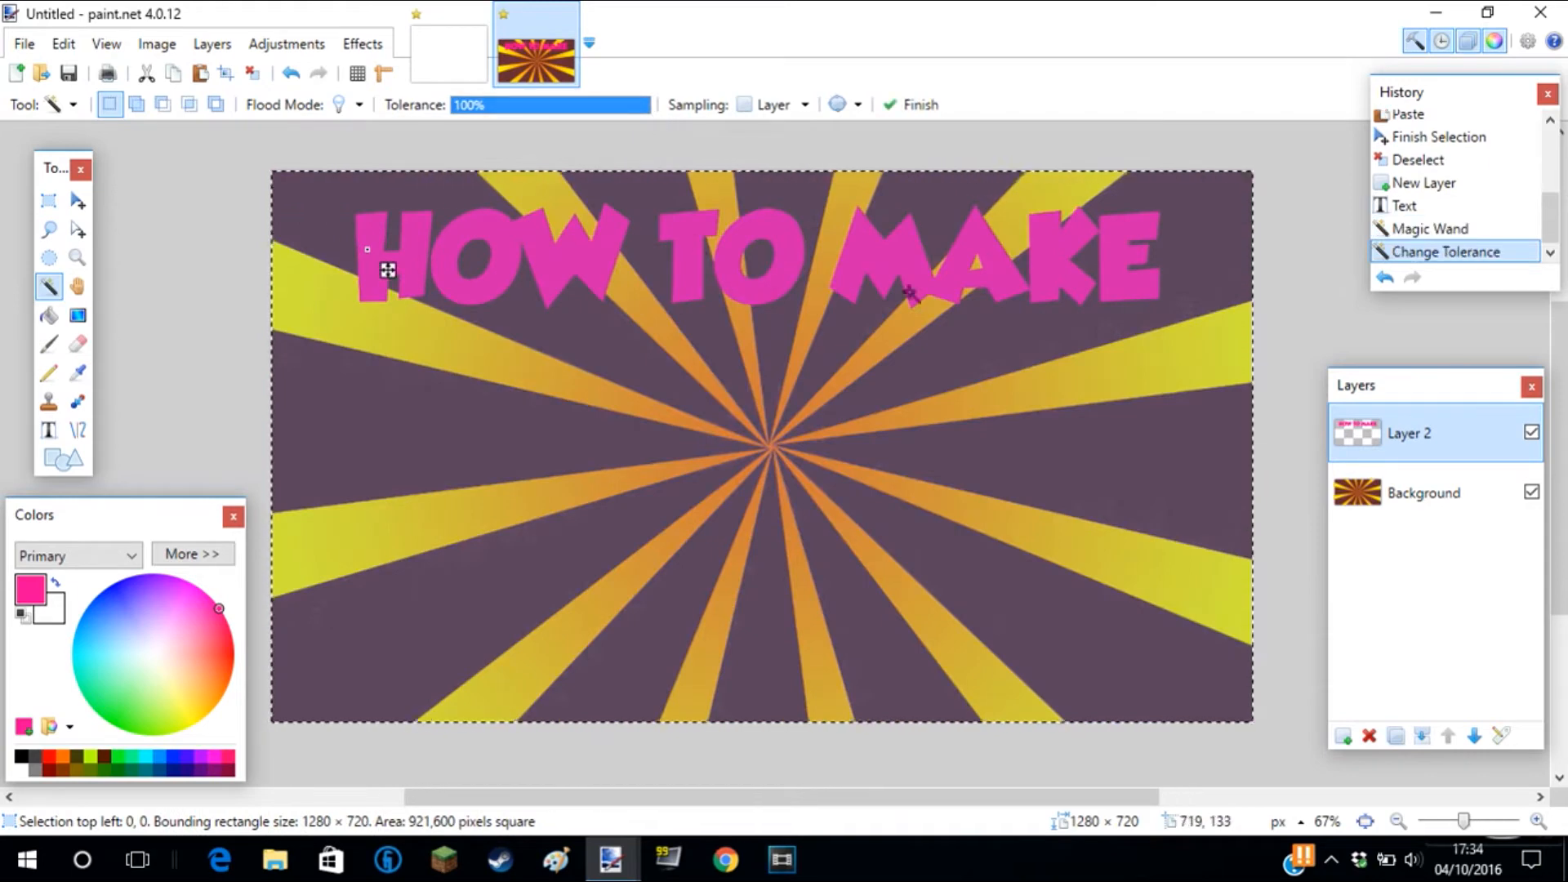
click(524, 106)
mouse_move(598, 105)
mouse_down()
mouse_move(640, 107)
mouse_move(621, 114)
mouse_up()
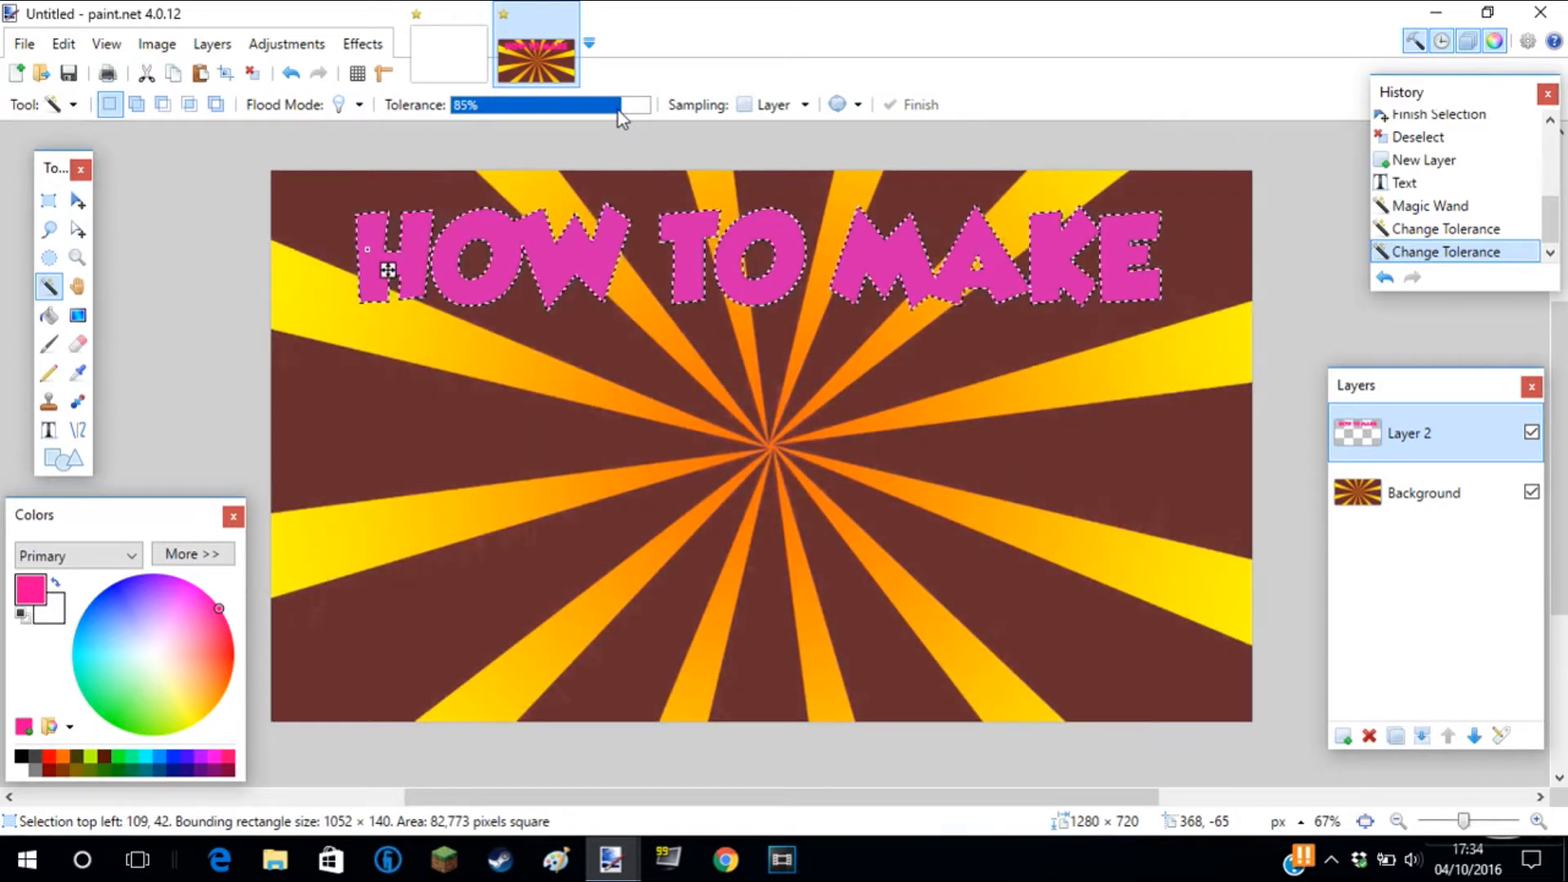
Start a Gradient effect on the selected letters with top left colour red (255, 16, 0) and top right colour yellow (255, 229, 0).
click(373, 45)
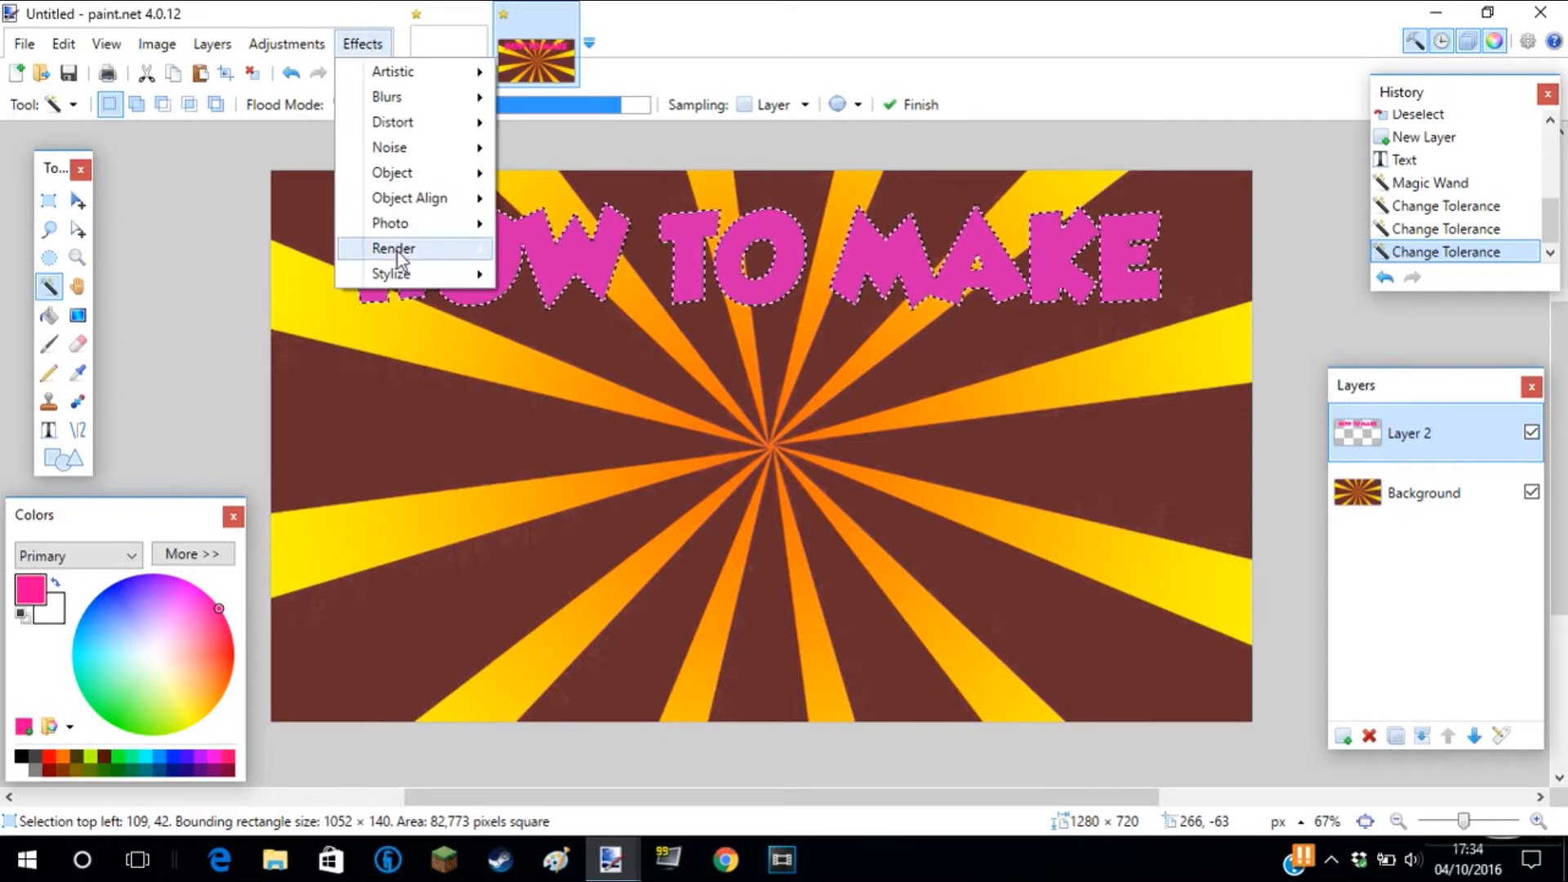
mouse_move(398, 253)
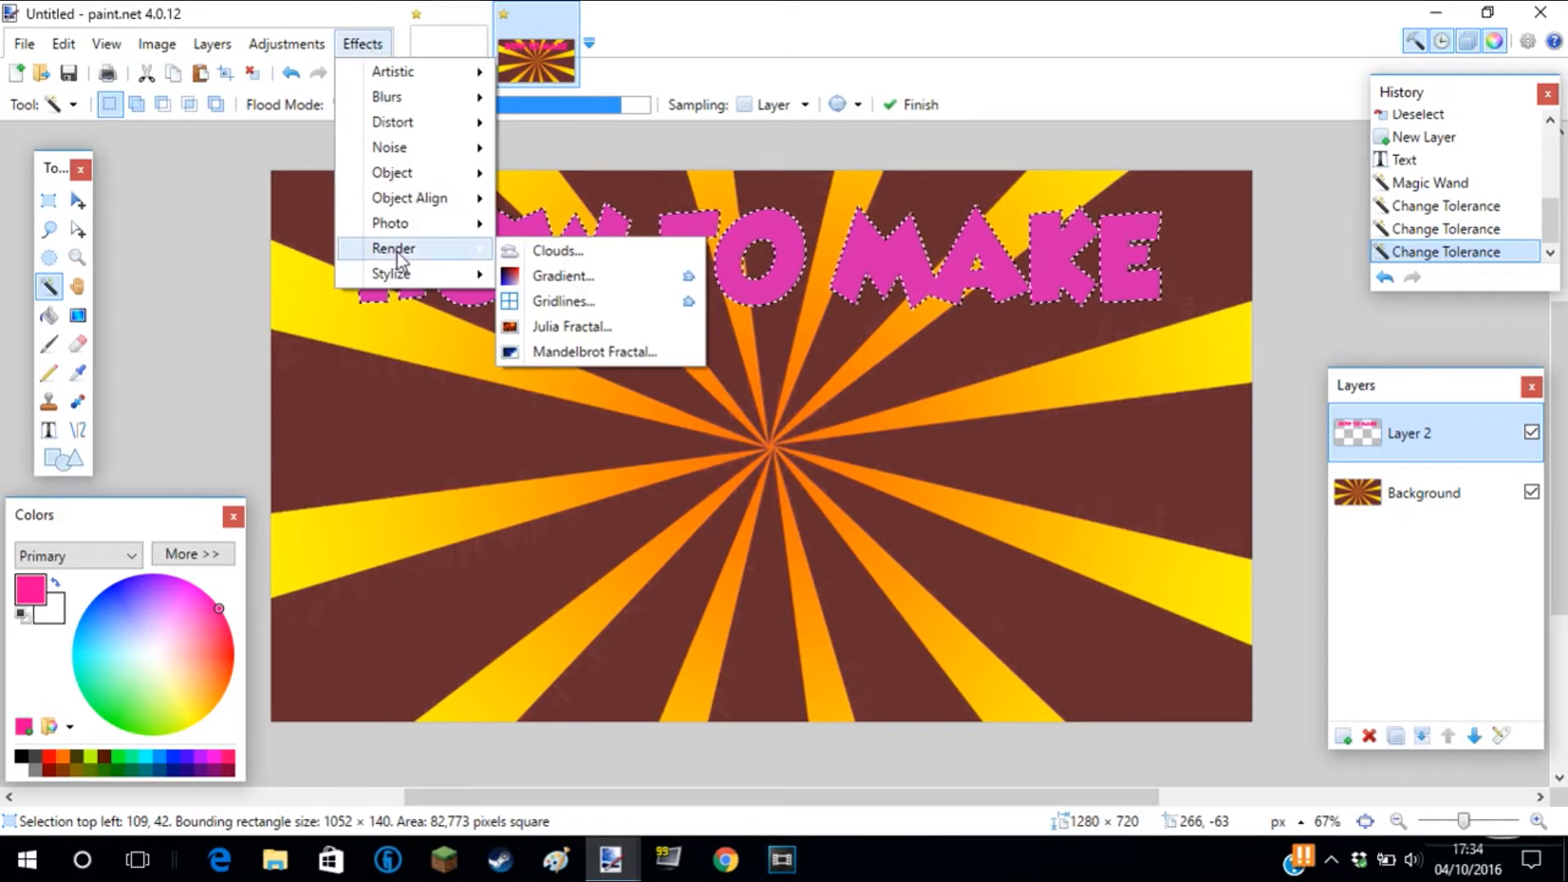
click(579, 279)
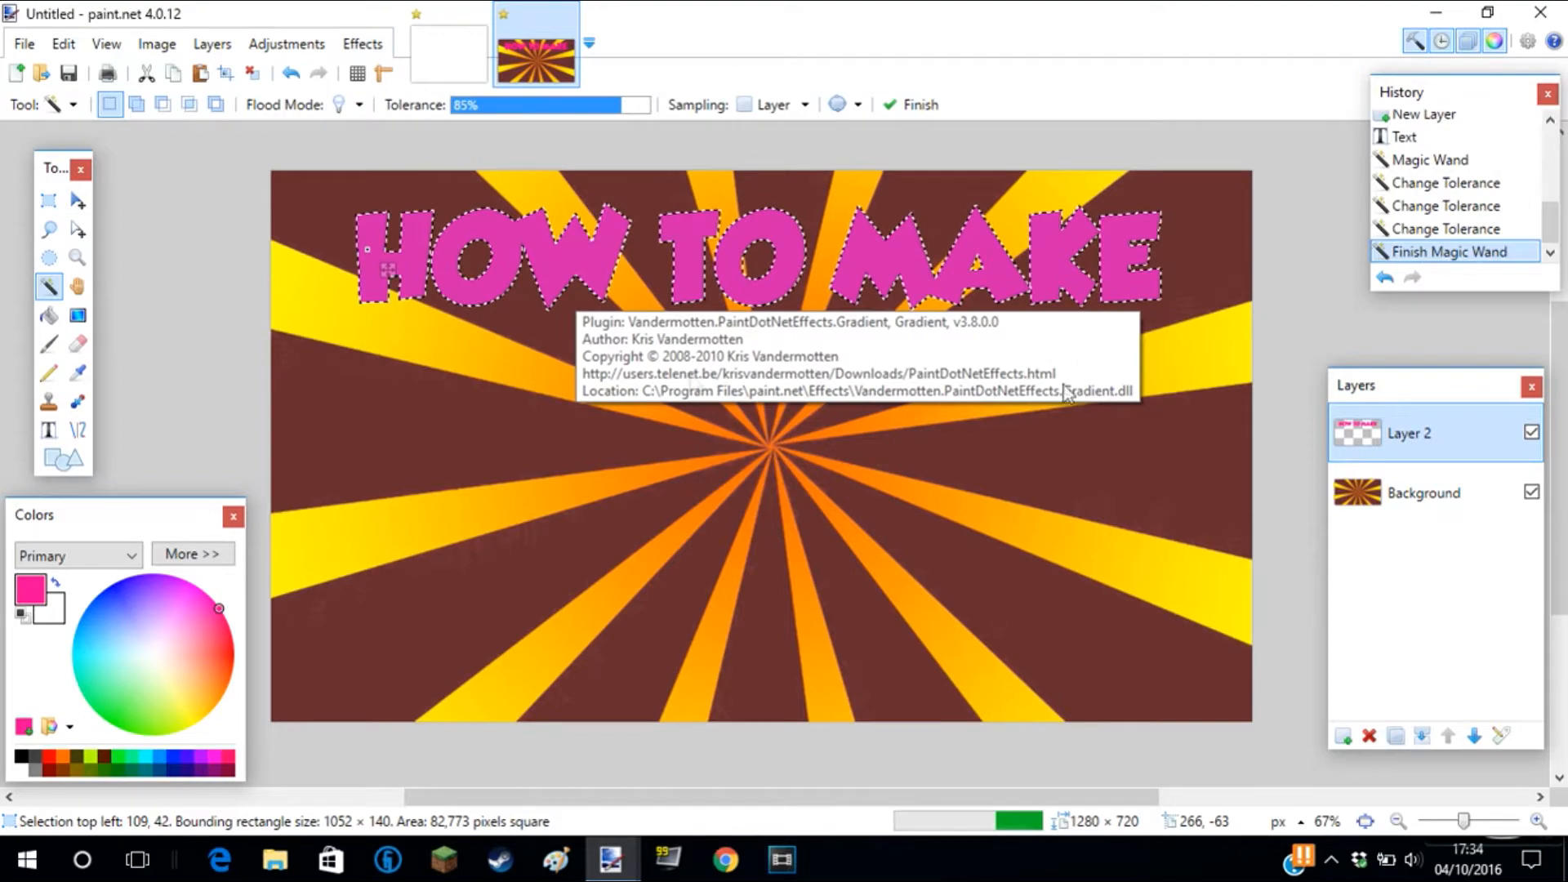
drag(804, 40, 1341, 132)
click(1305, 237)
click(1315, 238)
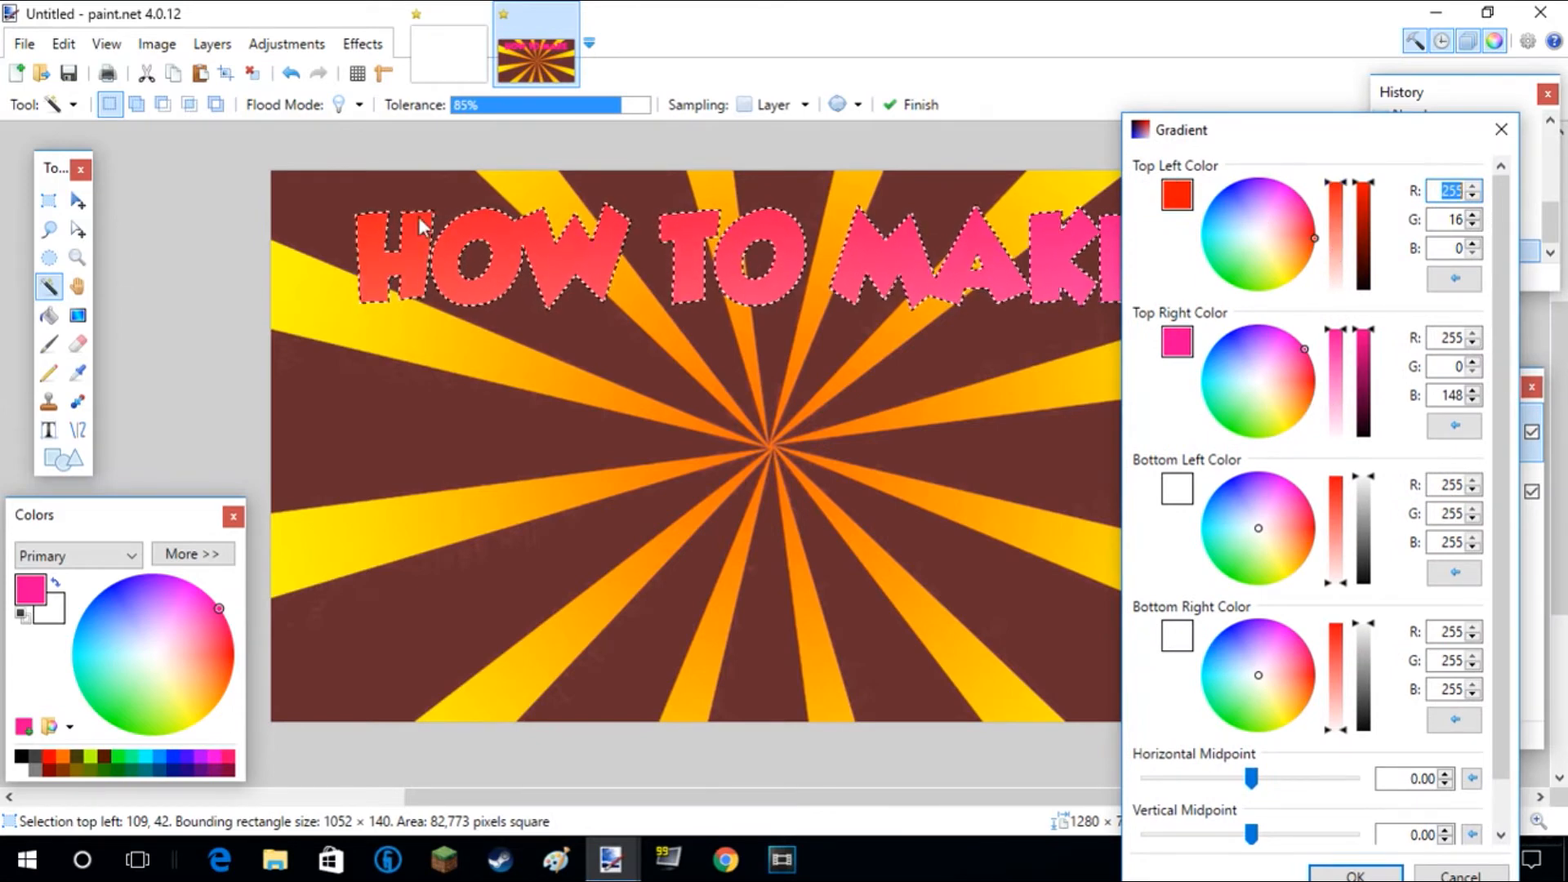
click(1292, 426)
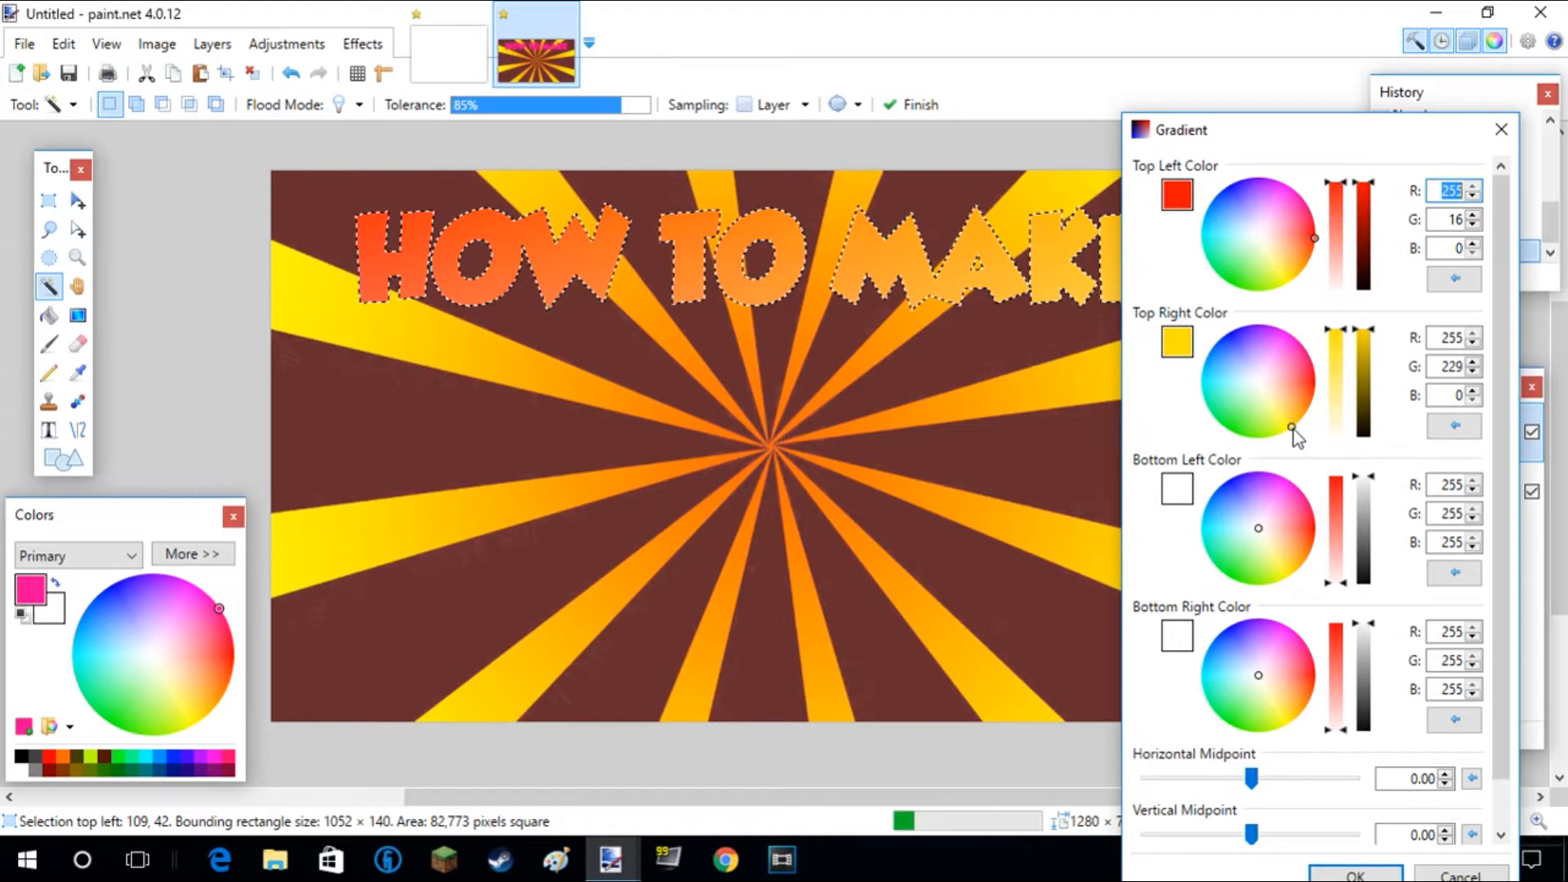
drag(1241, 134, 360, 316)
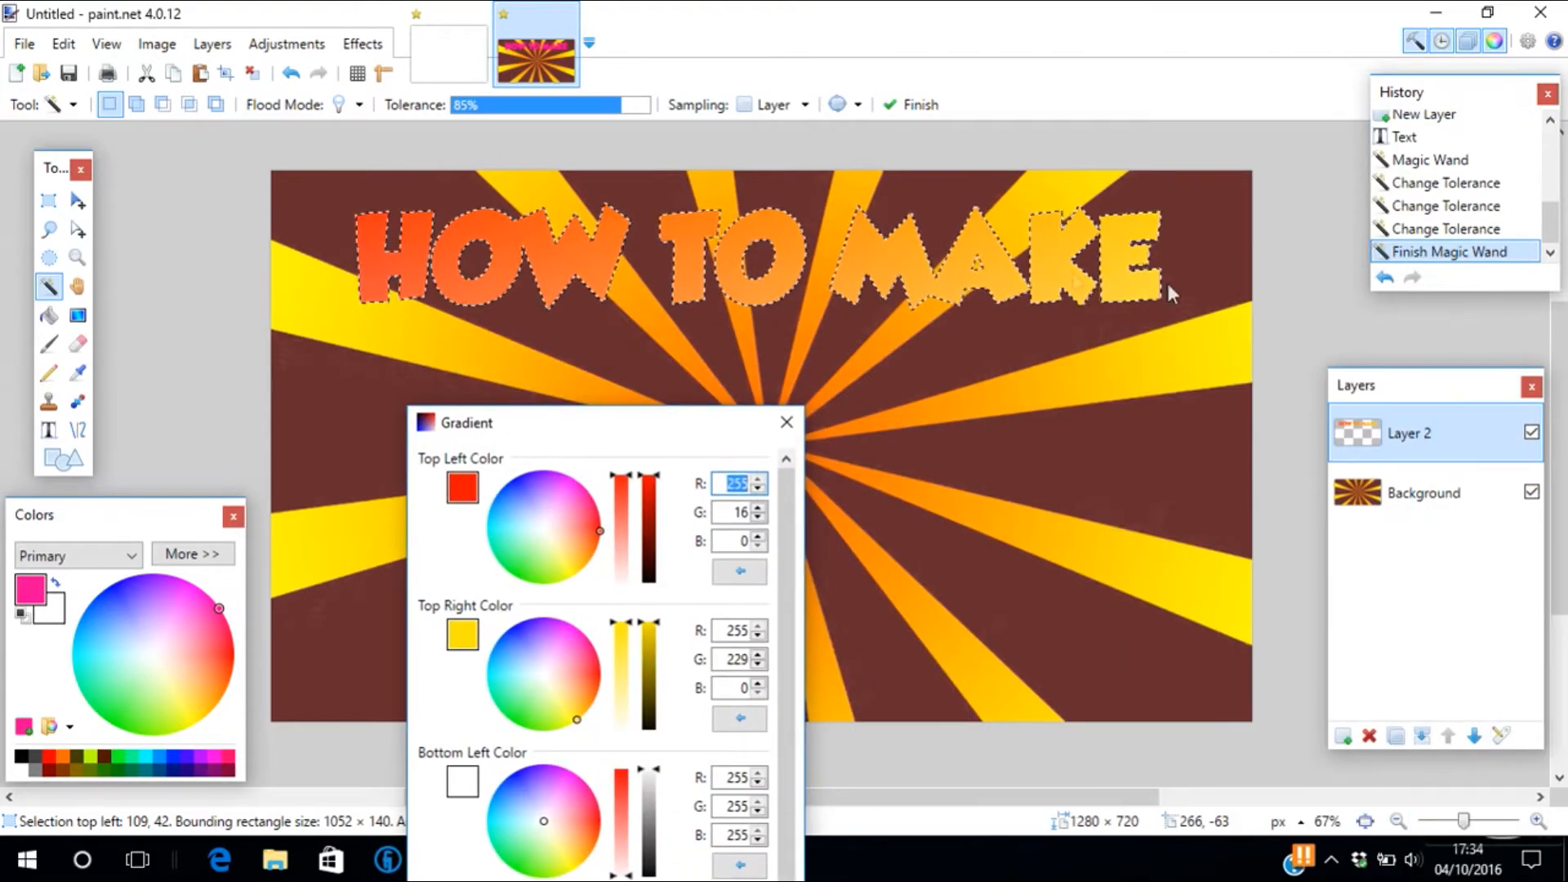
drag(662, 418, 1416, 224)
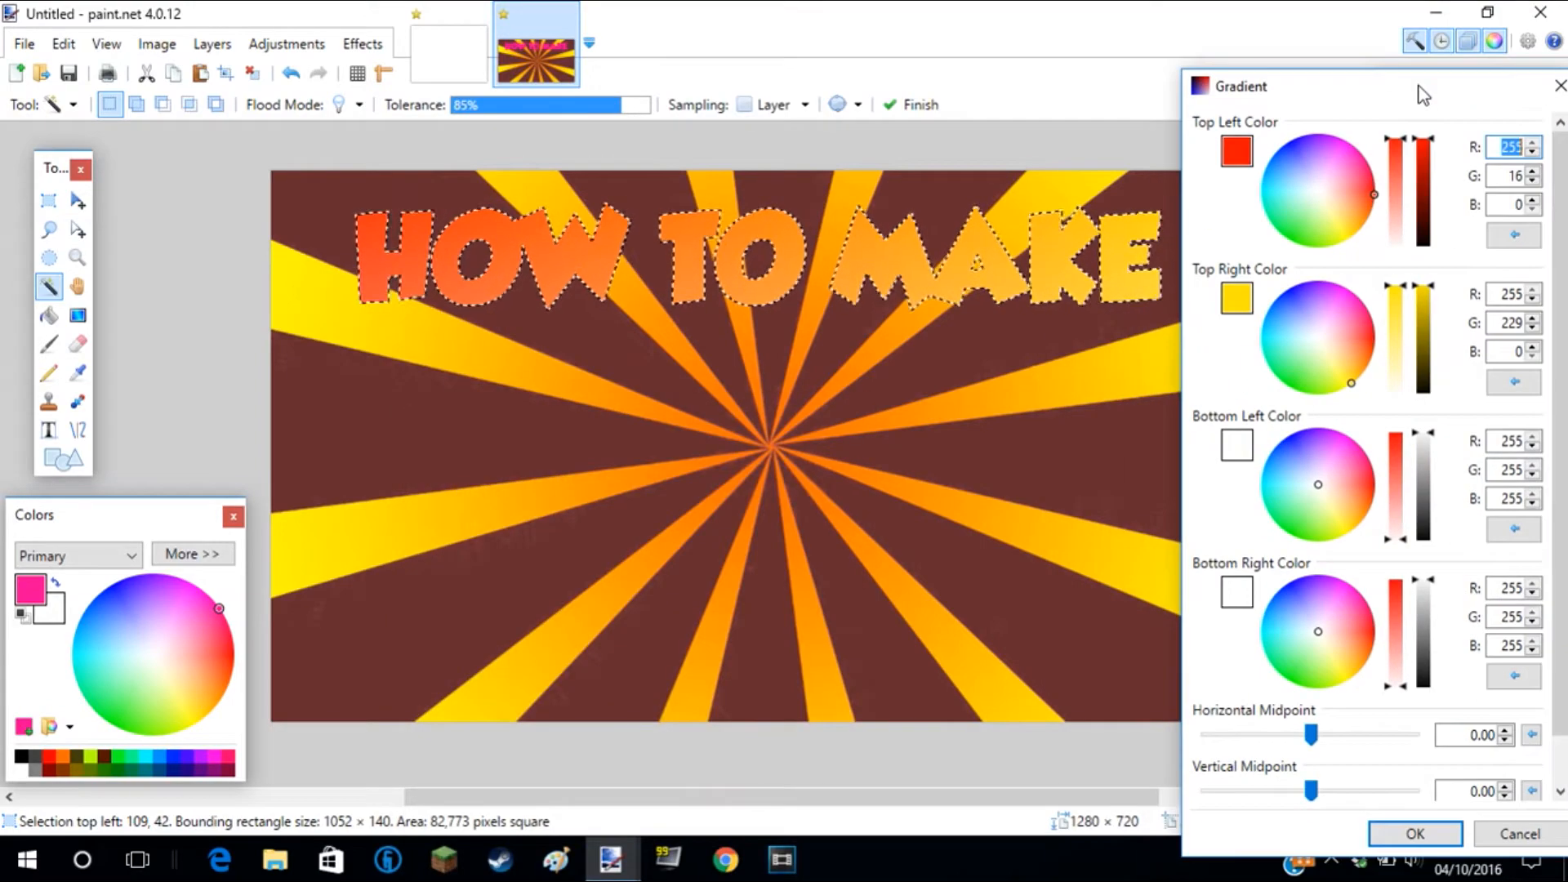
Set the gradient's top left colour to blue, top right to purple, bottom left to green and bottom right to green (0, 255, 55).
click(1294, 139)
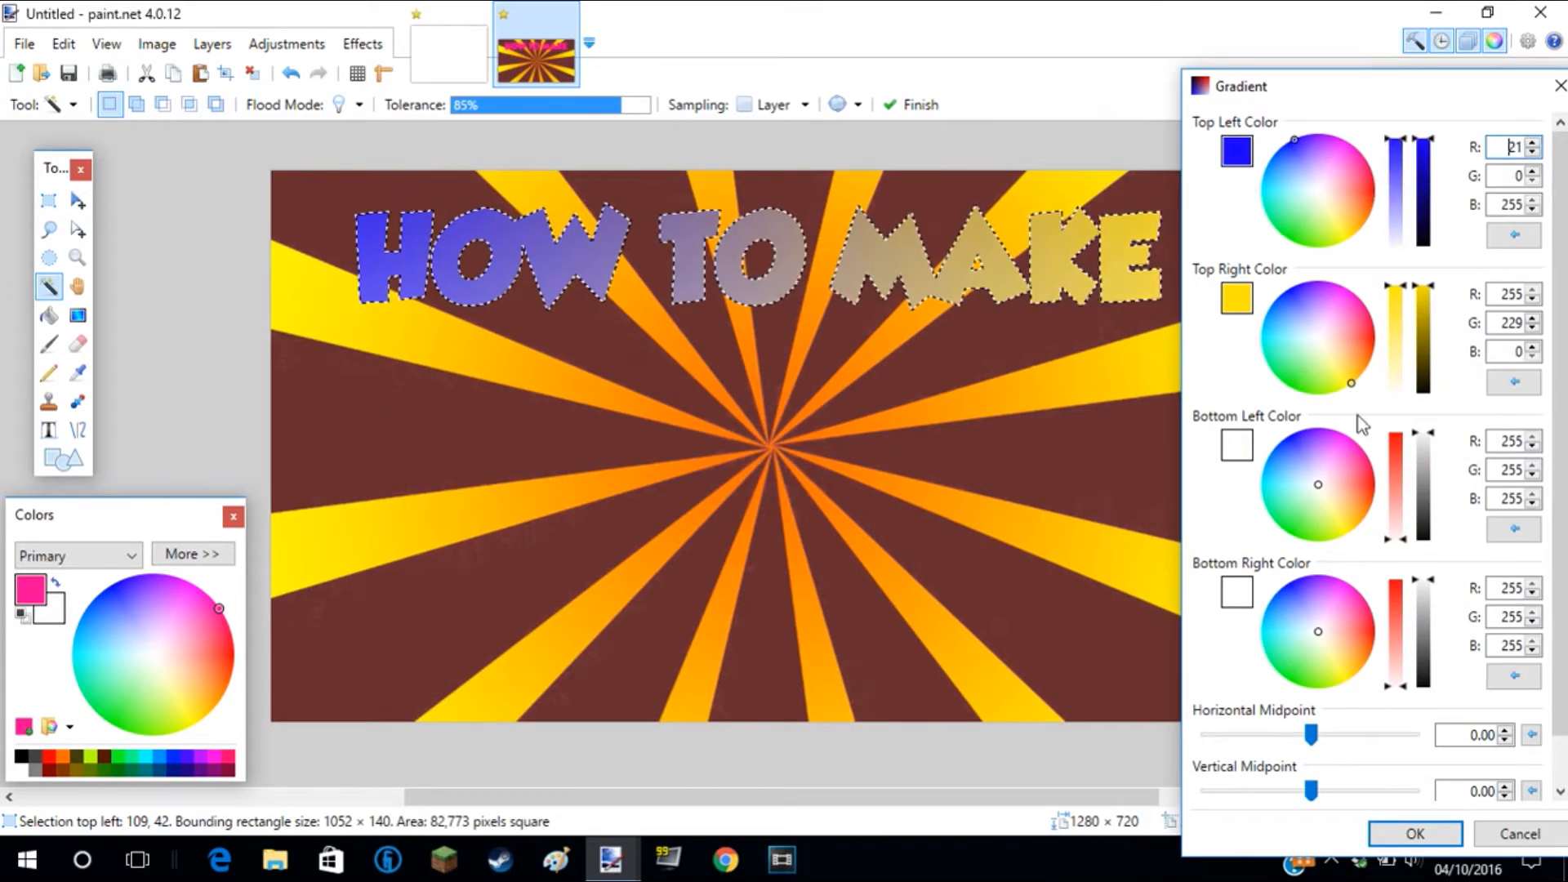
mouse_move(1330, 348)
mouse_down()
mouse_move(1193, 409)
mouse_move(1290, 408)
mouse_move(1262, 327)
mouse_move(1312, 252)
mouse_up()
click(1283, 529)
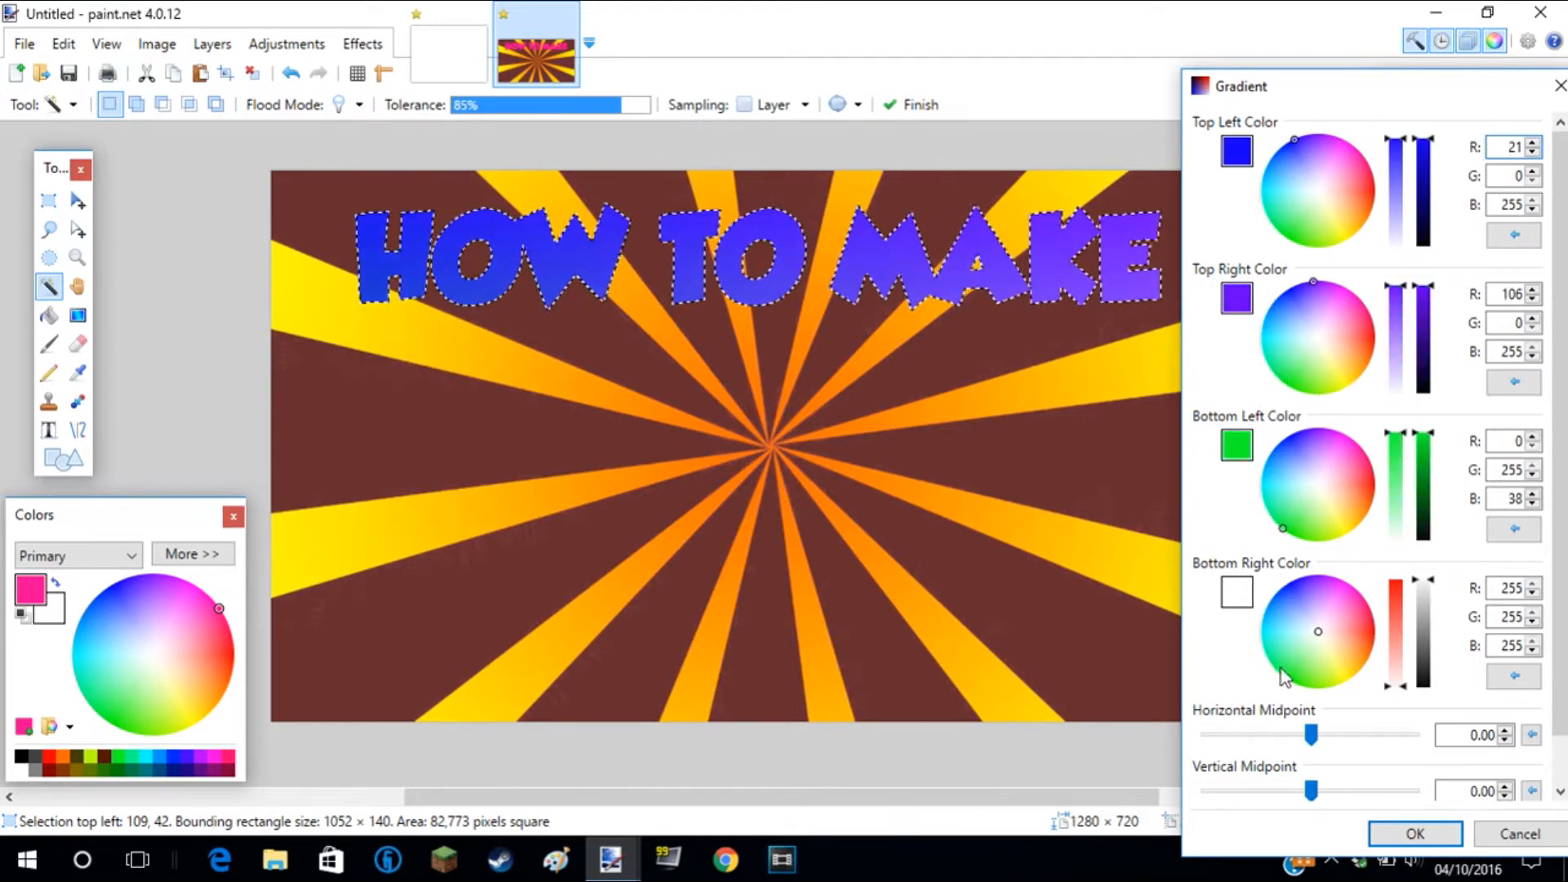
click(1298, 685)
mouse_move(1314, 694)
mouse_down()
mouse_move(1316, 658)
mouse_move(1259, 704)
mouse_up()
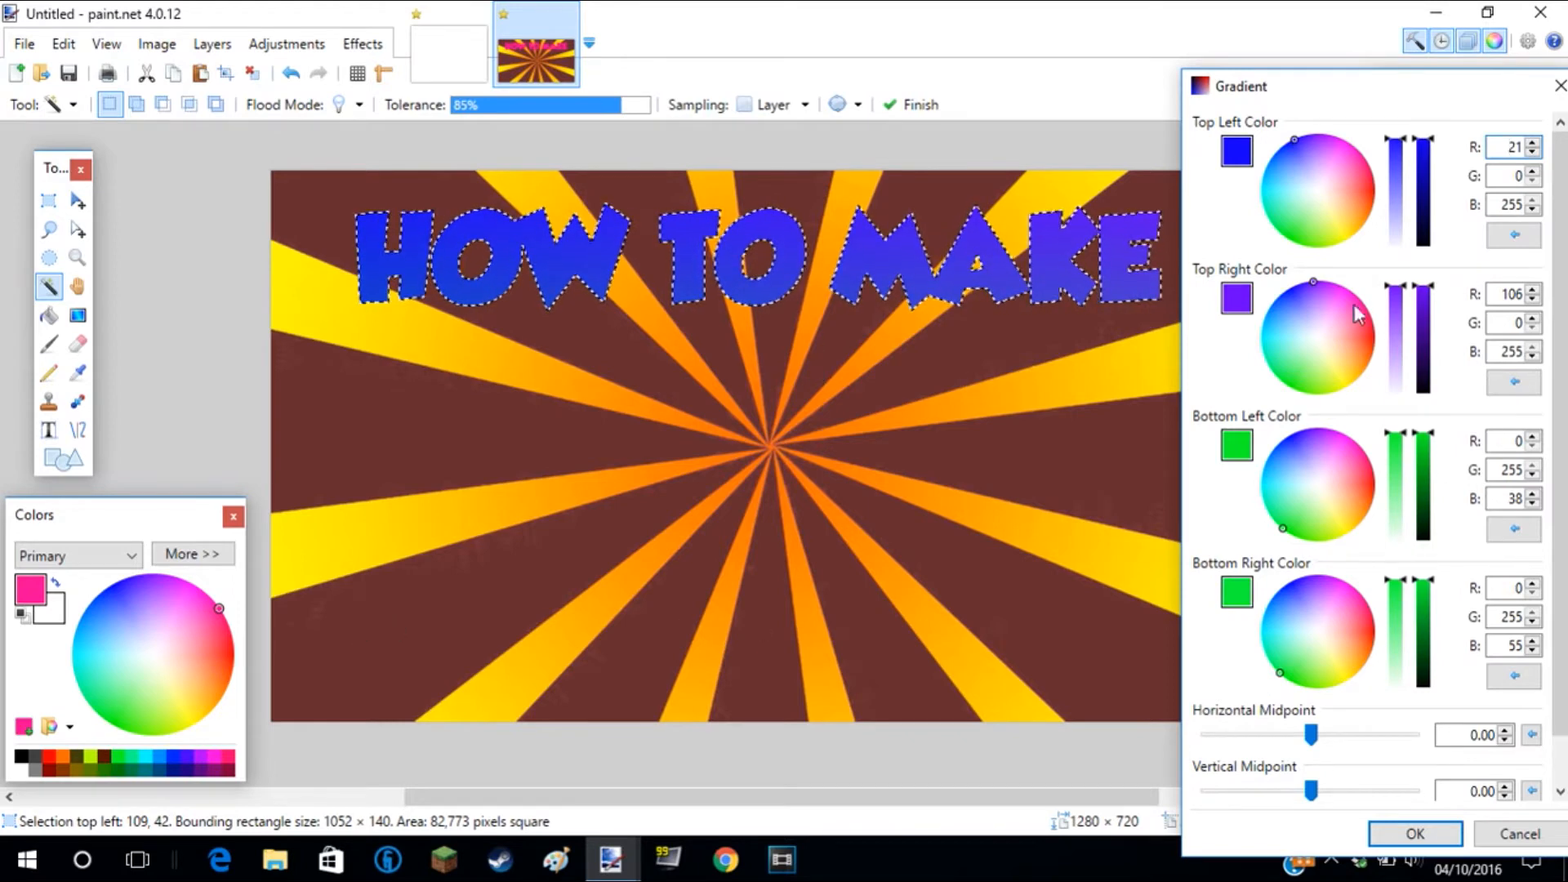
Apply the gradient with top left orange-red (255, 46, 0), top right yellow (255, 238, 0) and bottom left red (255, 25, 0).
mouse_move(1321, 380)
mouse_down()
mouse_move(1295, 372)
mouse_move(1351, 368)
mouse_move(1316, 321)
mouse_move(1300, 331)
mouse_move(1303, 387)
mouse_move(1276, 301)
mouse_up()
drag(1374, 494, 1385, 491)
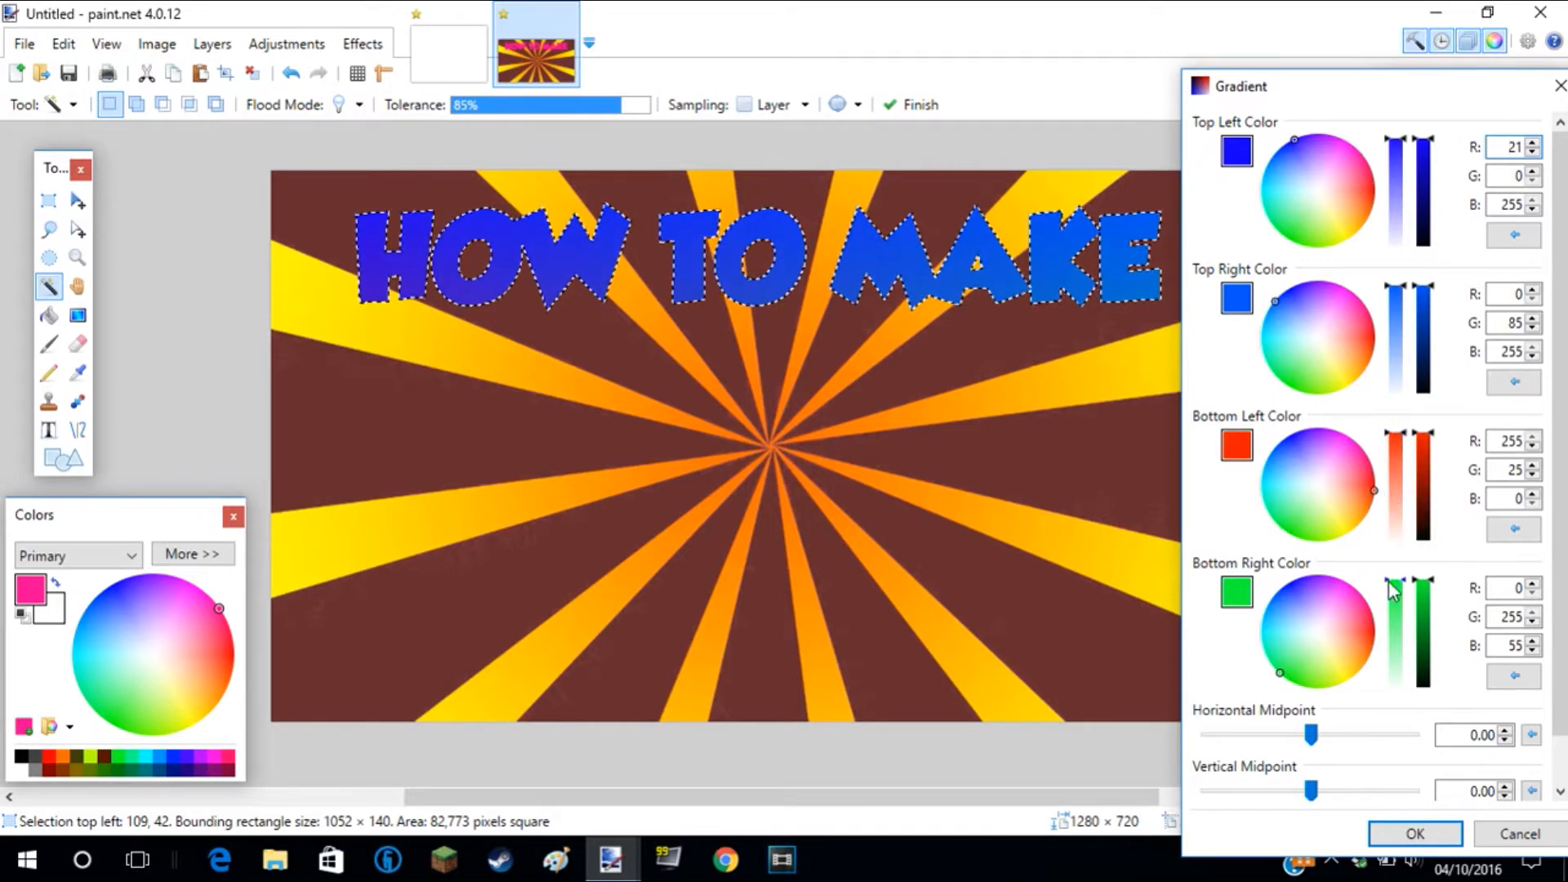
mouse_move(1371, 204)
mouse_down()
mouse_move(1370, 219)
mouse_move(1403, 214)
mouse_up()
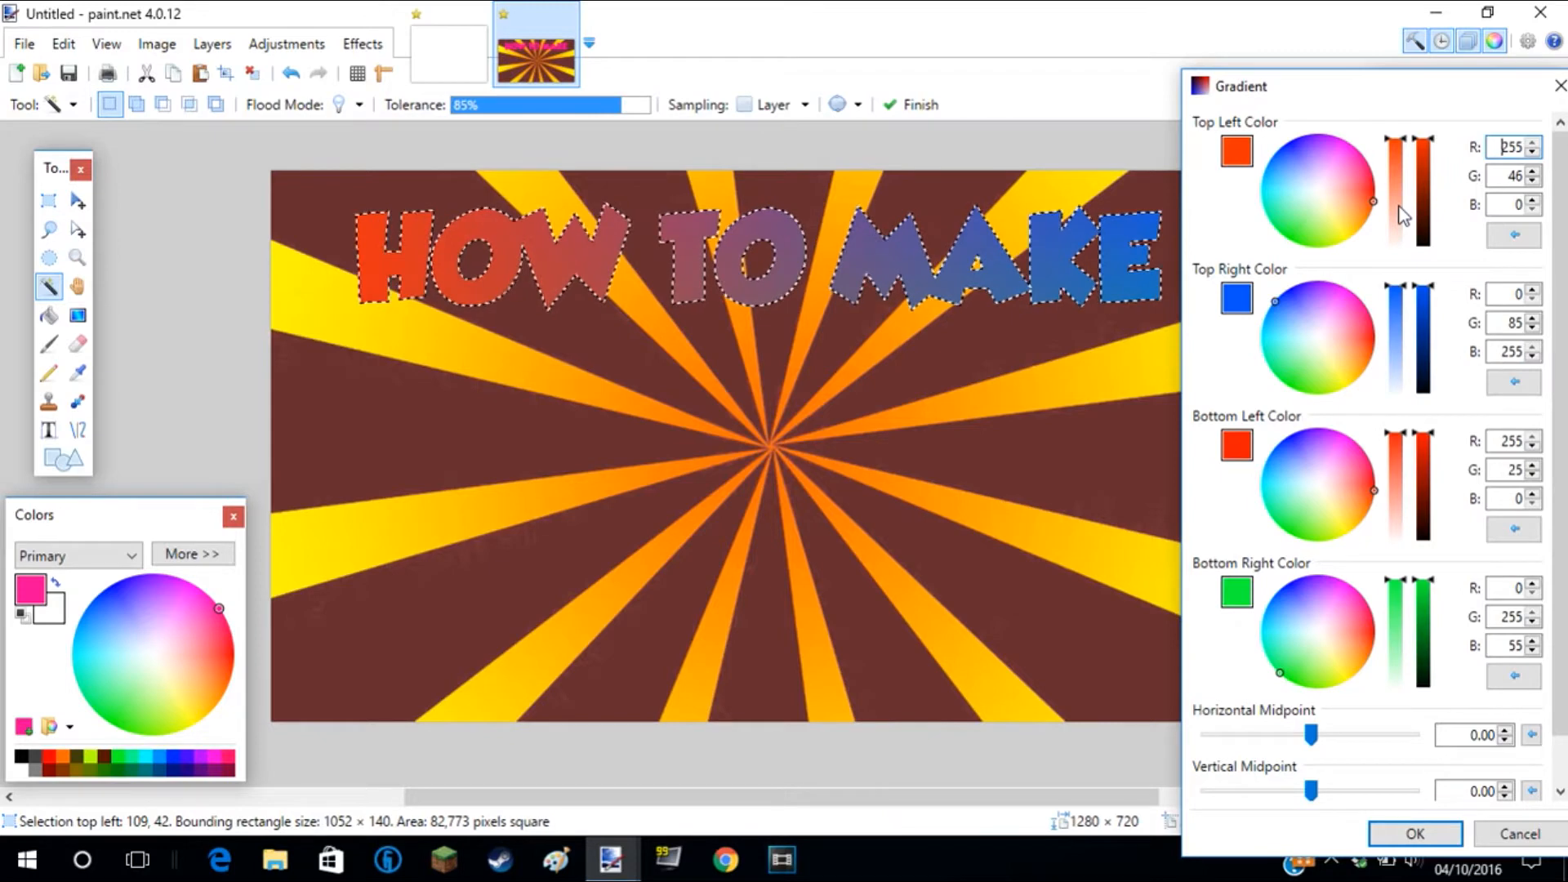
drag(1341, 385, 1352, 391)
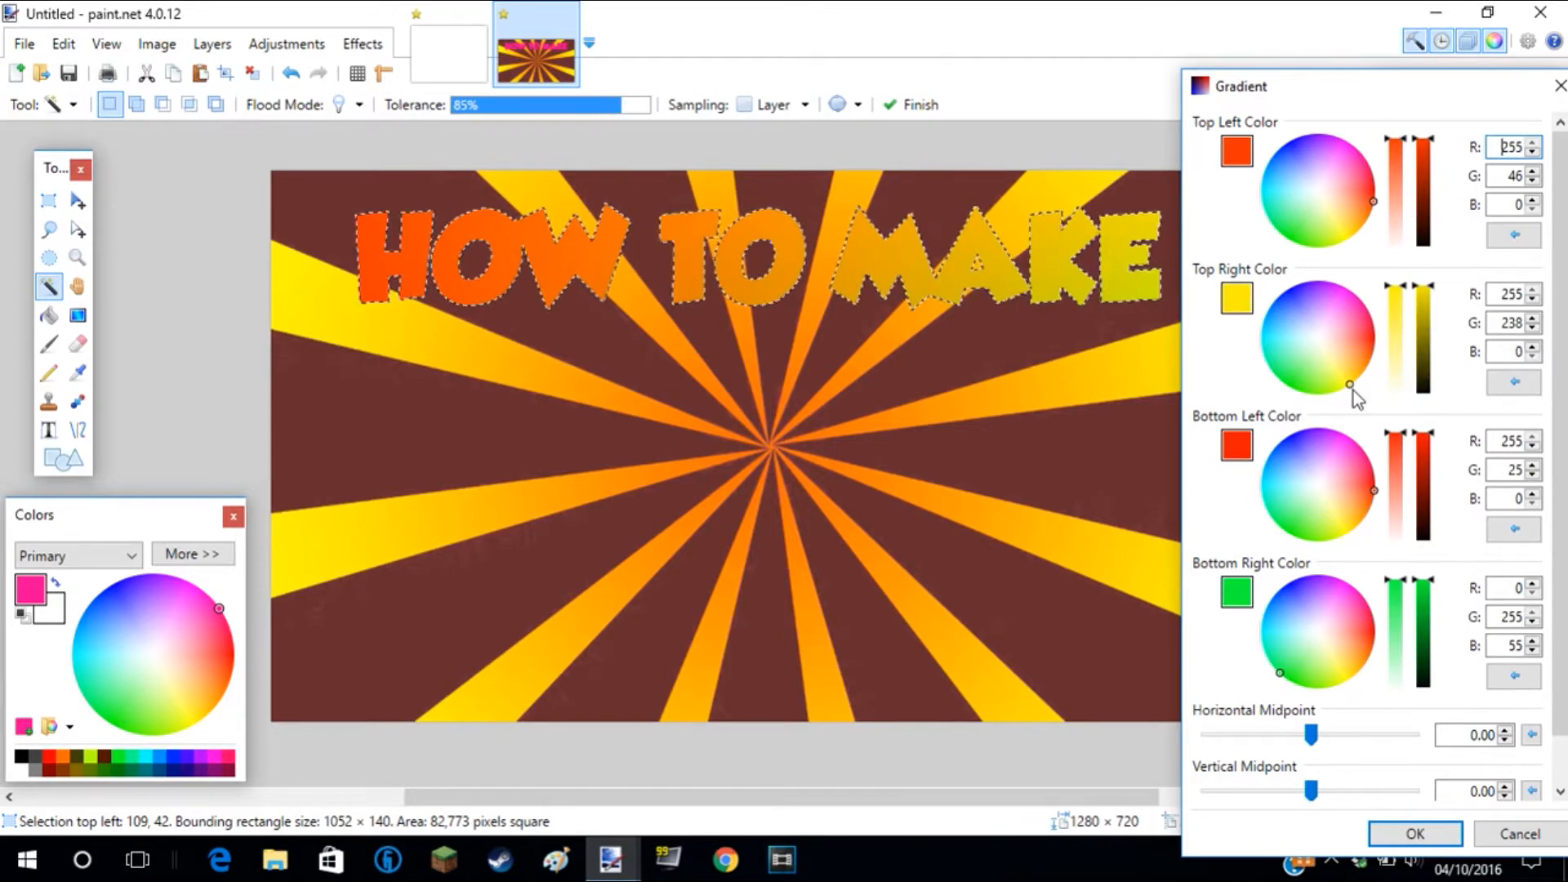
click(1415, 833)
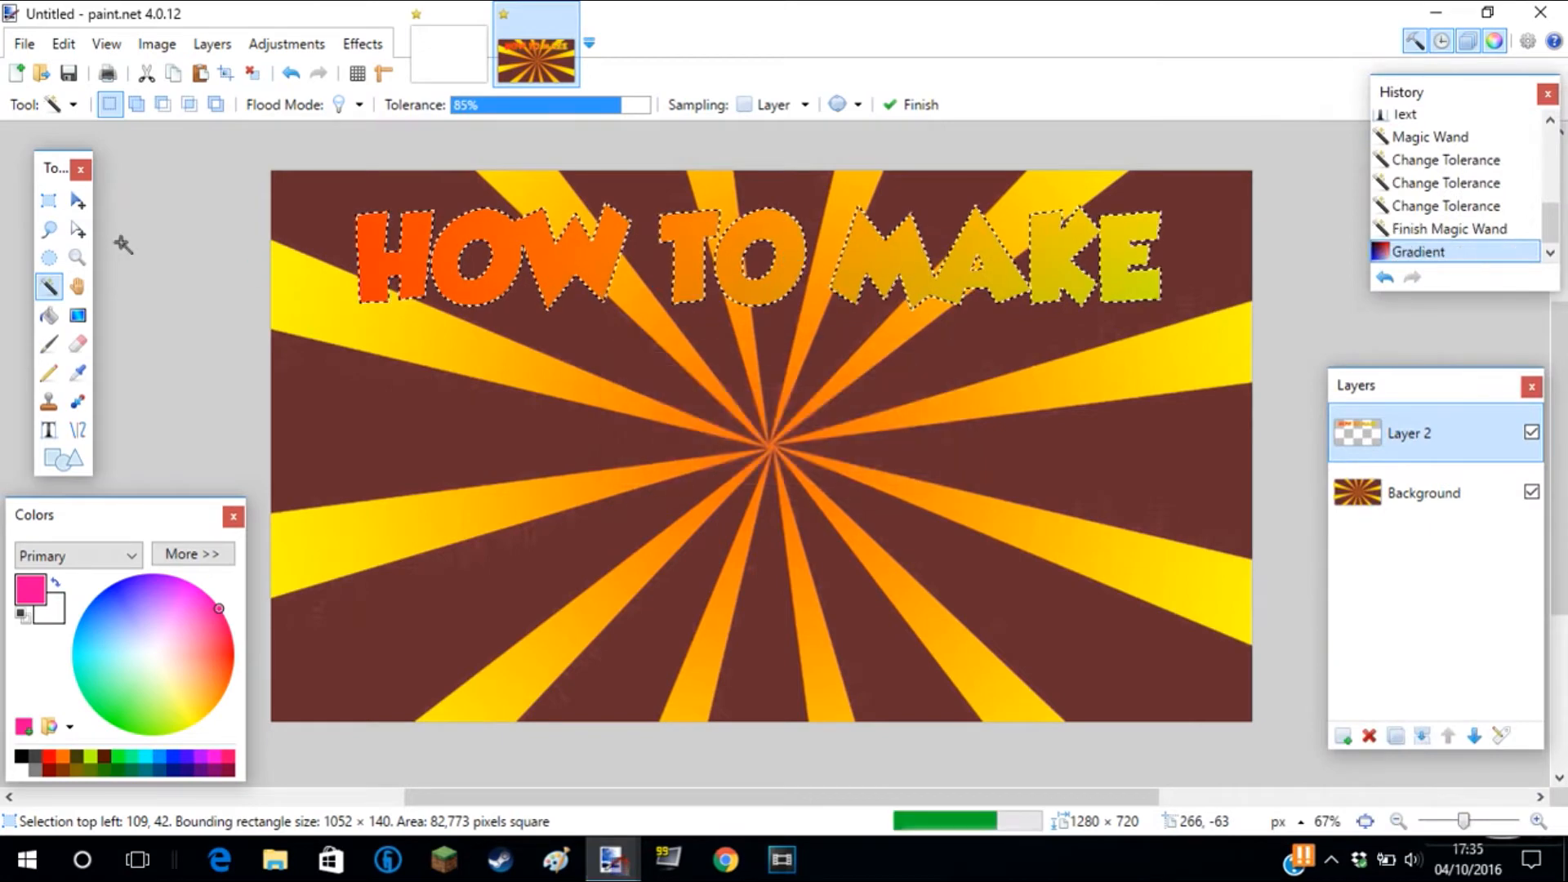
Deselect the gradient-filled letters and briefly hide the Background layer to check the text on its own.
click(78, 201)
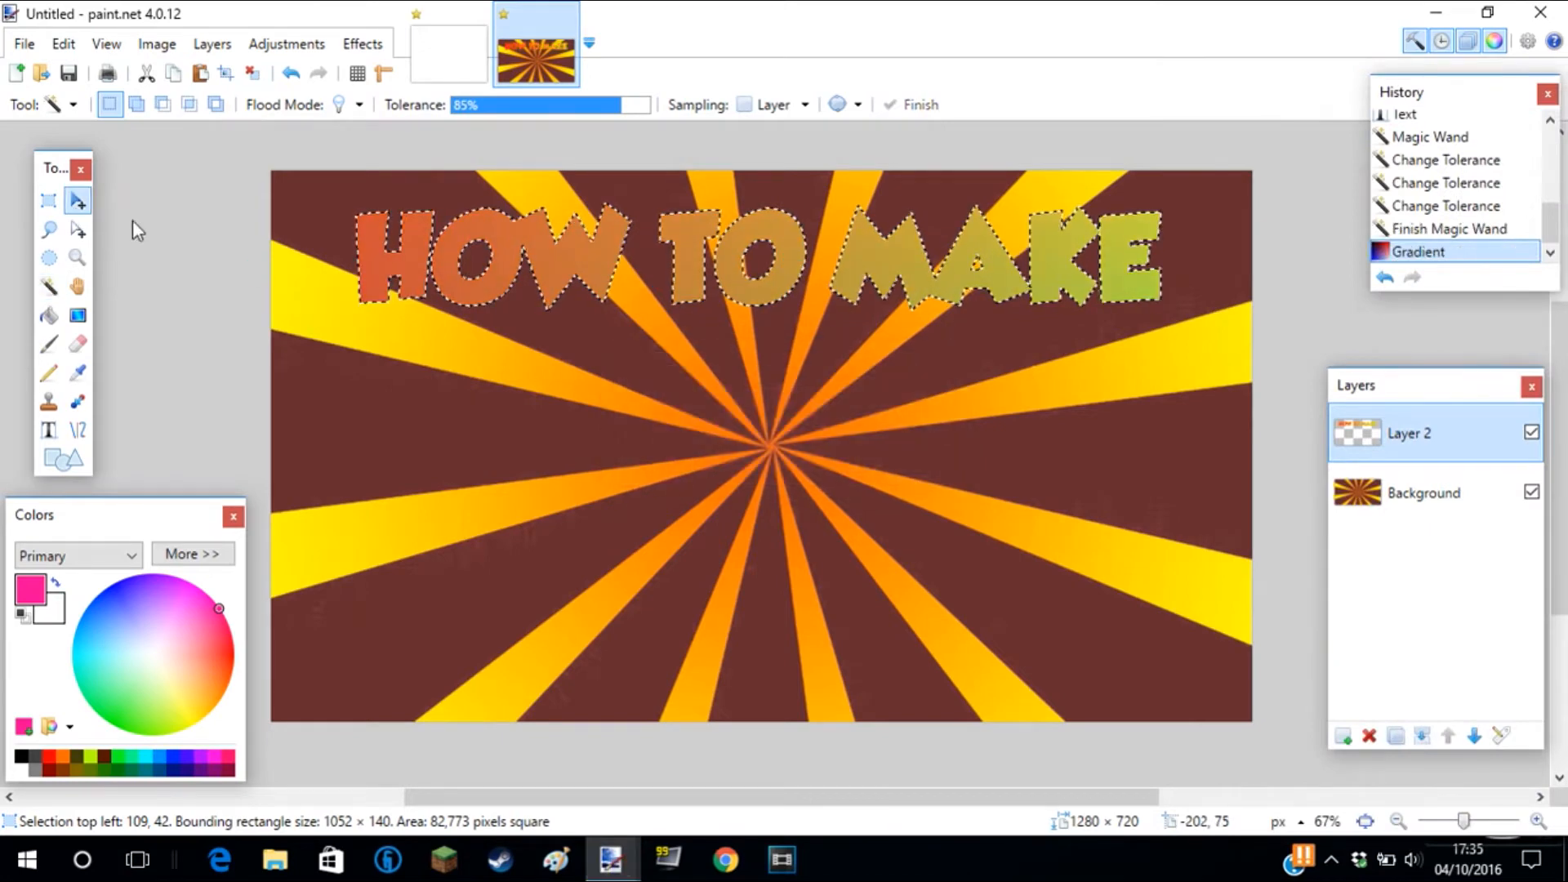
click(49, 229)
key(ctrl+d)
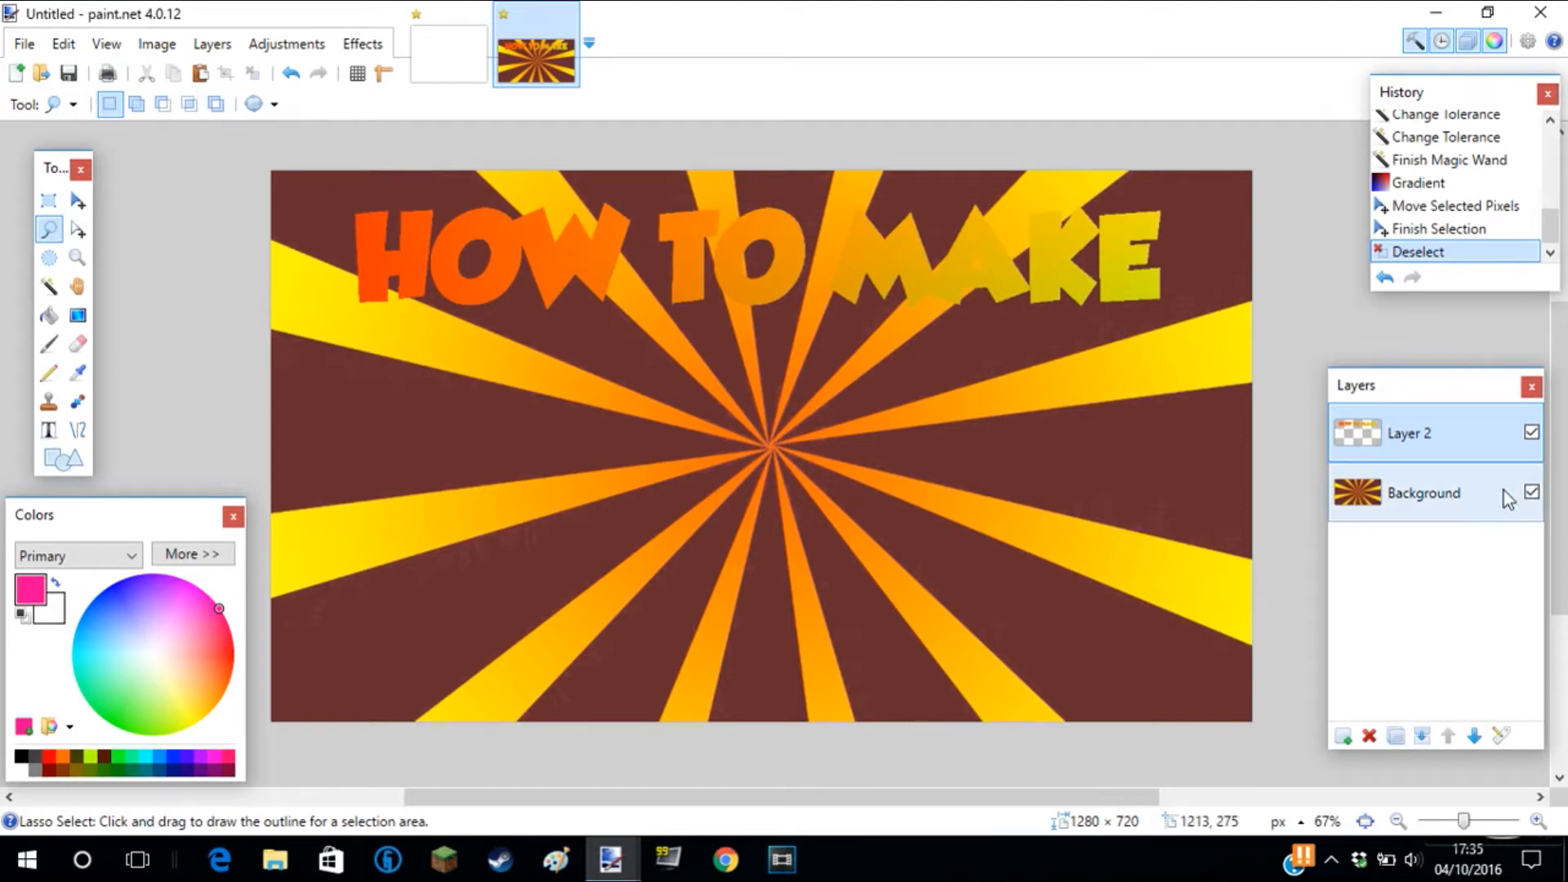
click(1532, 492)
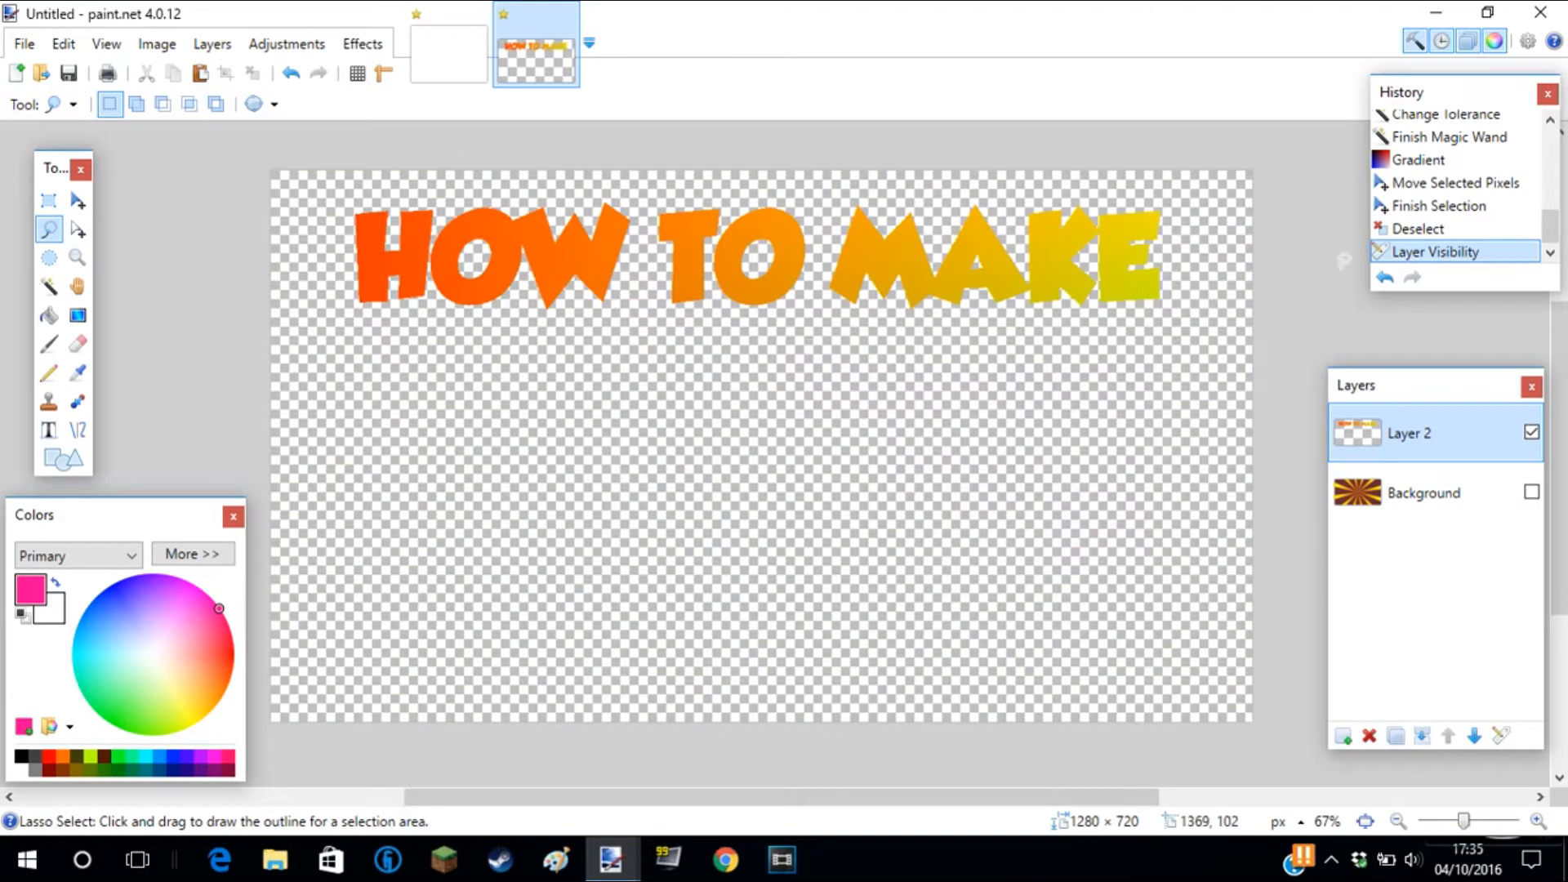
click(1532, 493)
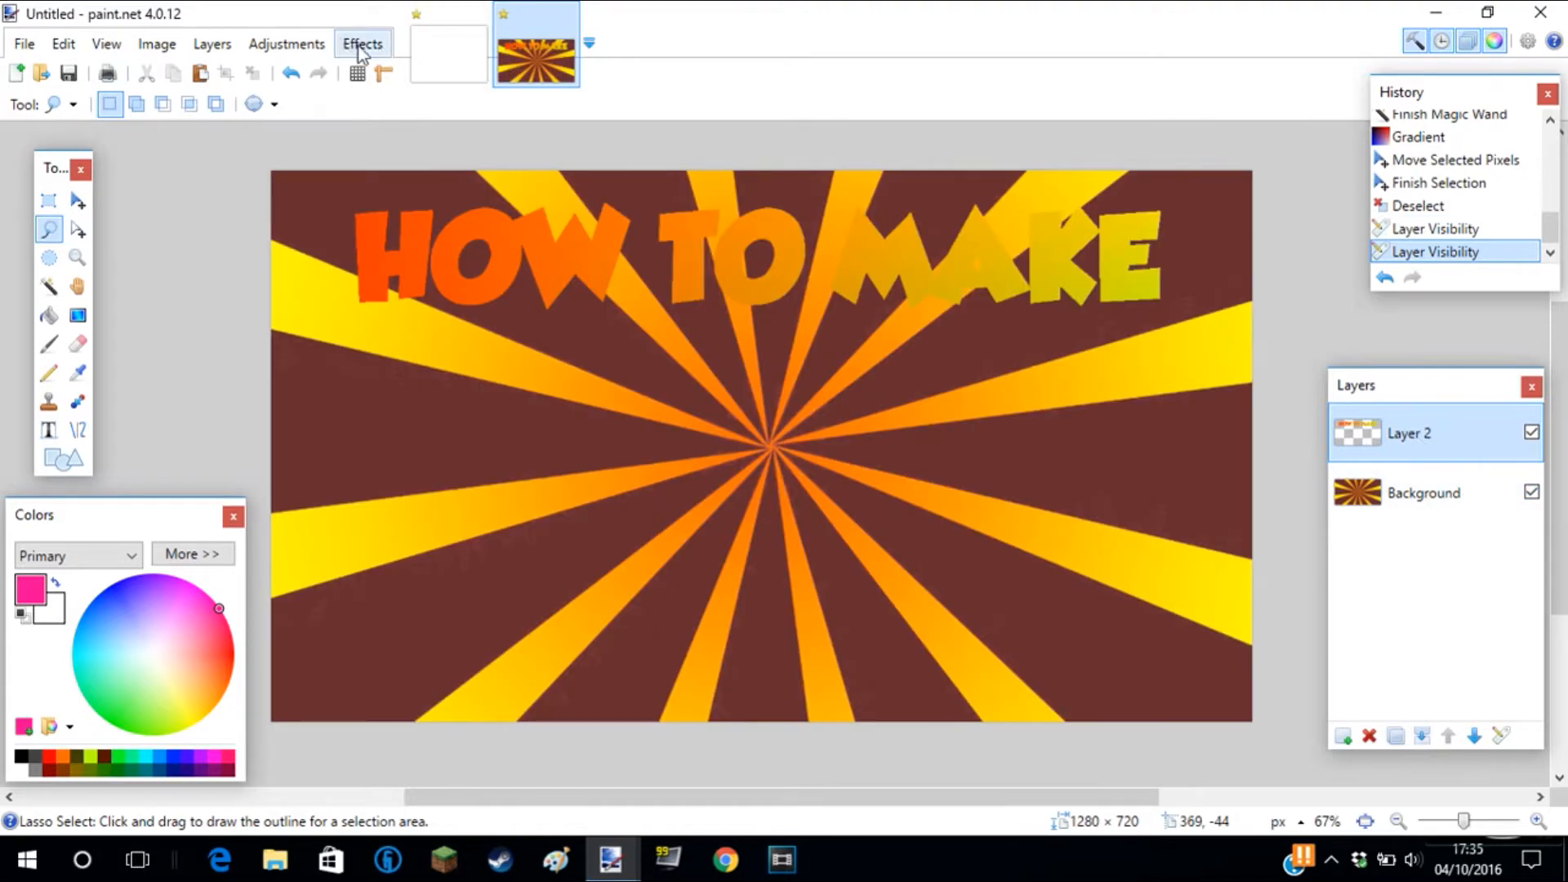
Start a Drop Shadow effect on the text layer and set the shadow colour to black.
key(m)
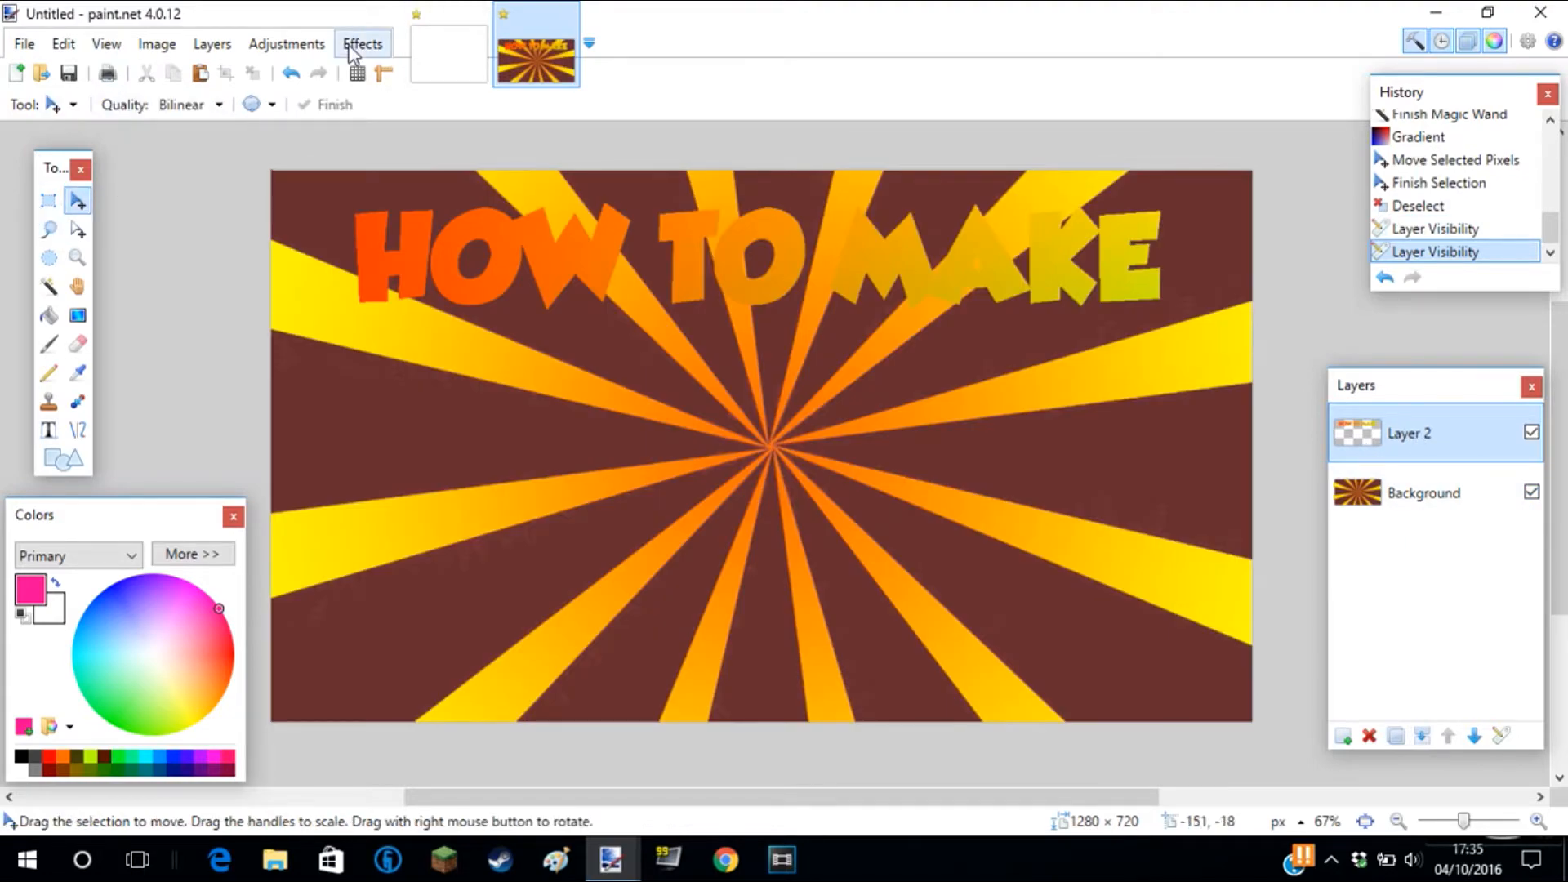
click(352, 45)
mouse_move(404, 211)
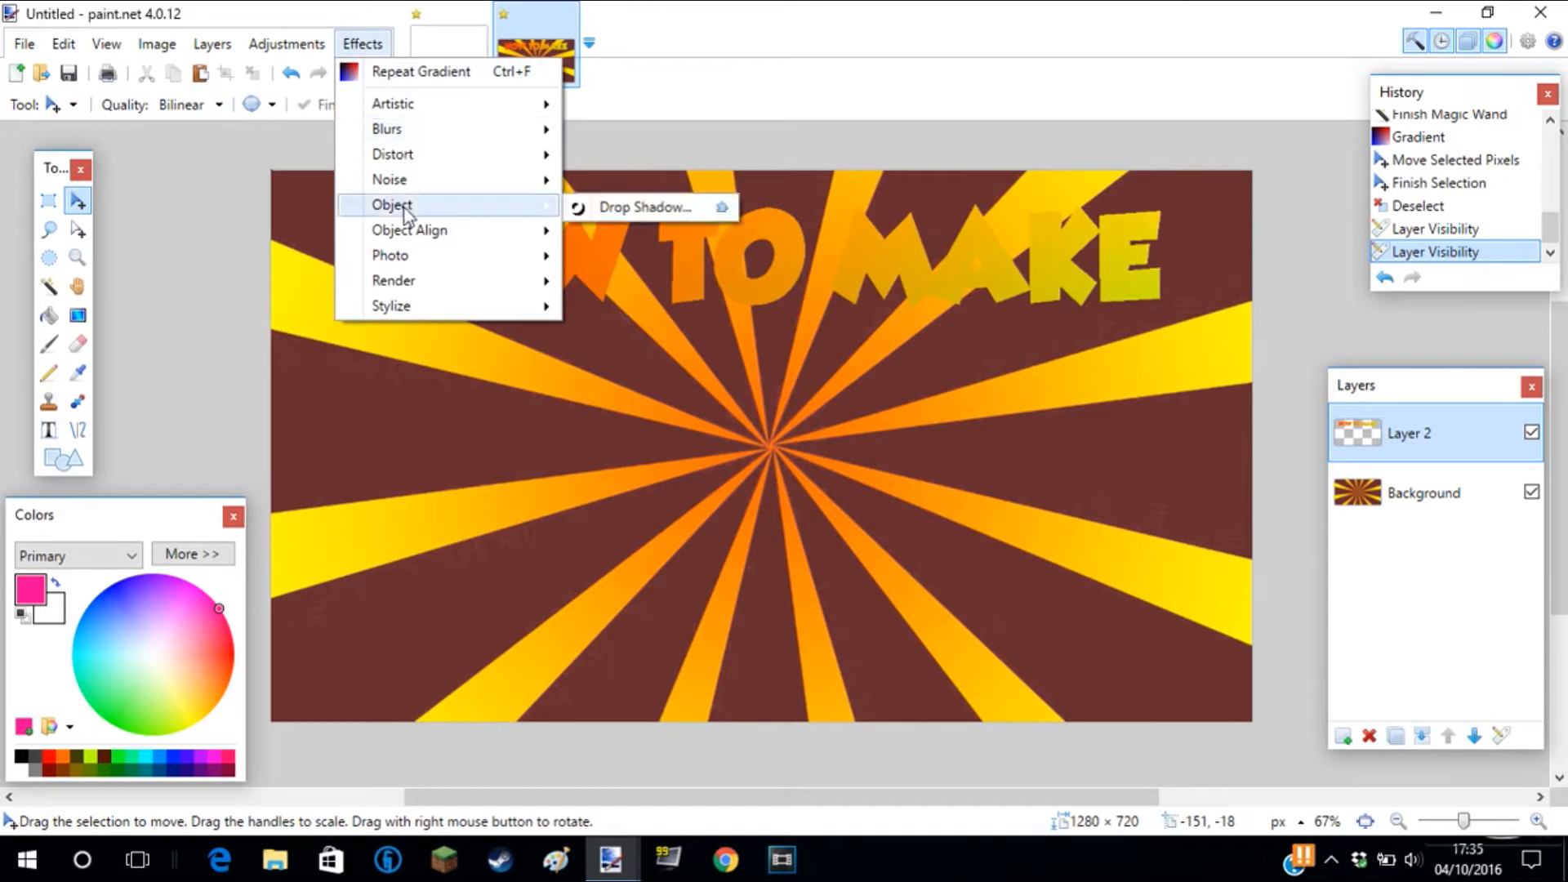
click(694, 209)
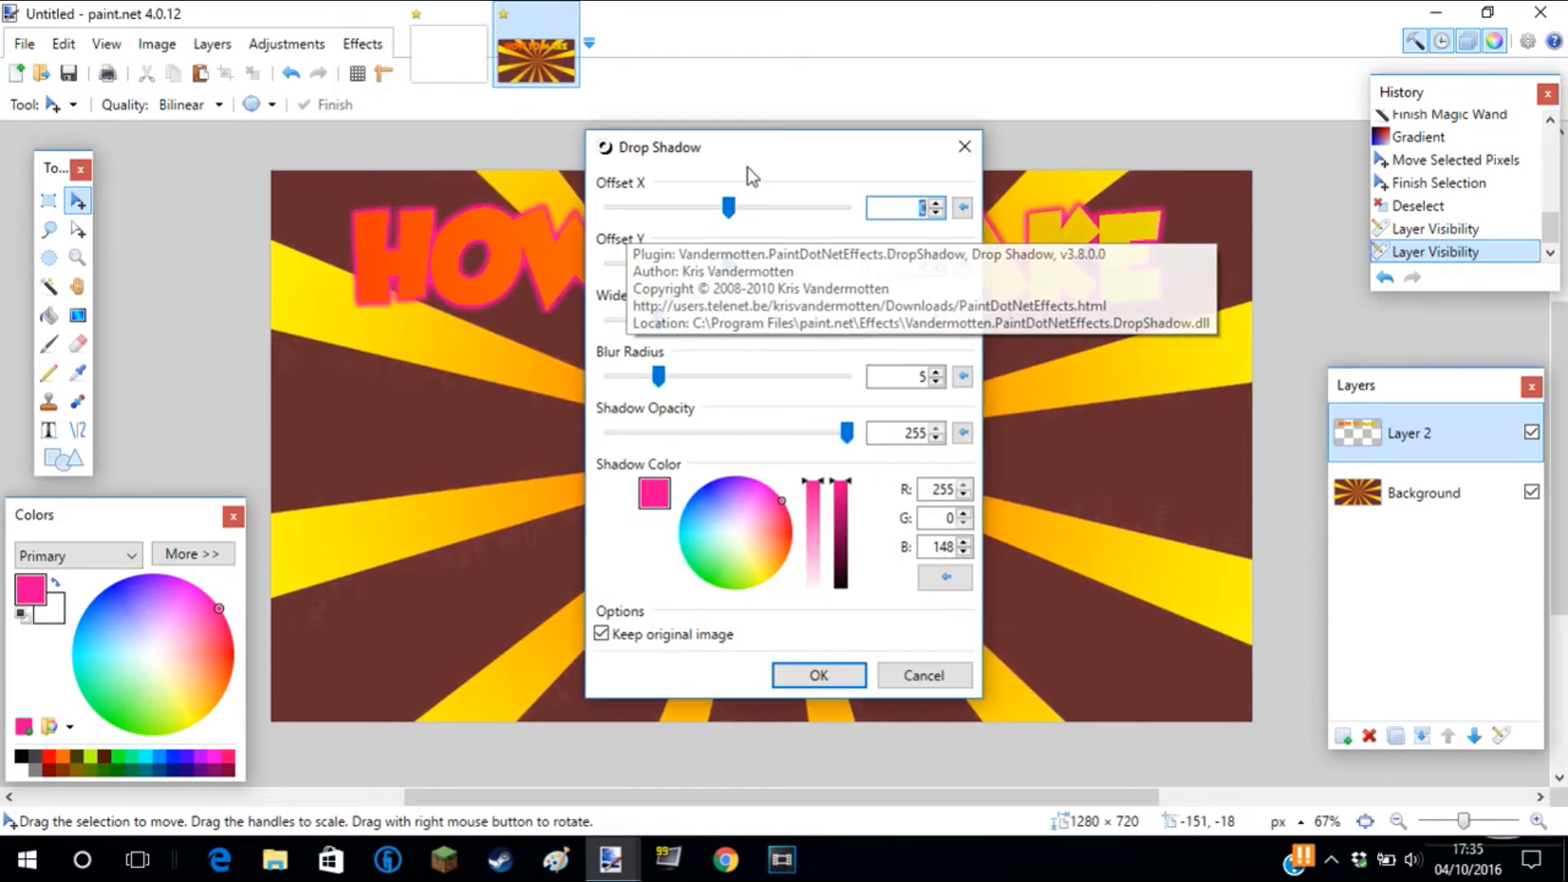
drag(750, 161, 743, 366)
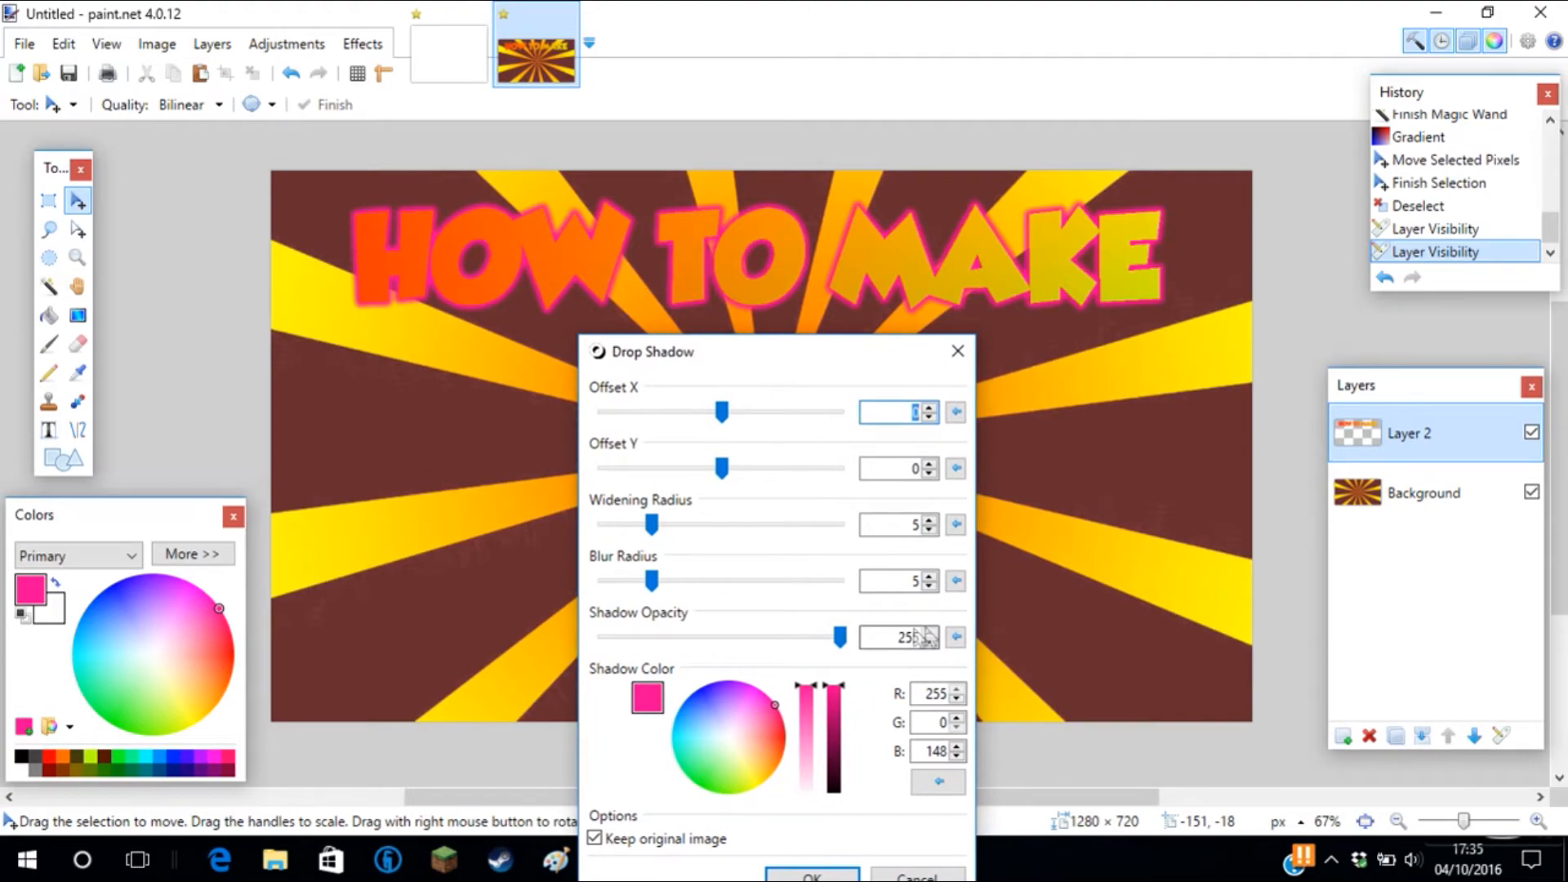
drag(787, 373, 631, 222)
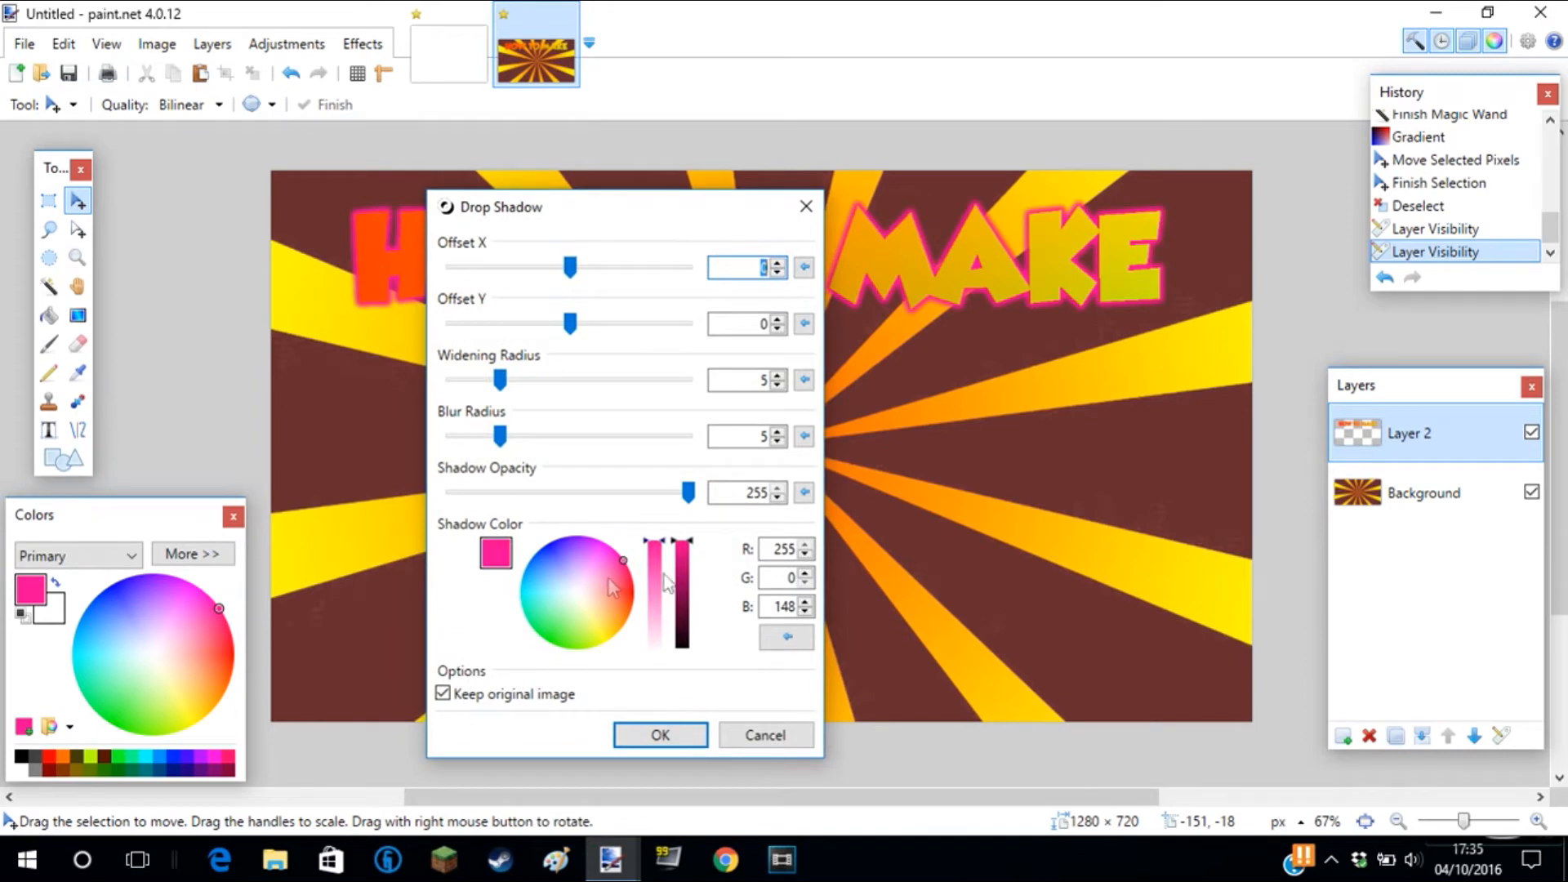
drag(686, 590, 686, 683)
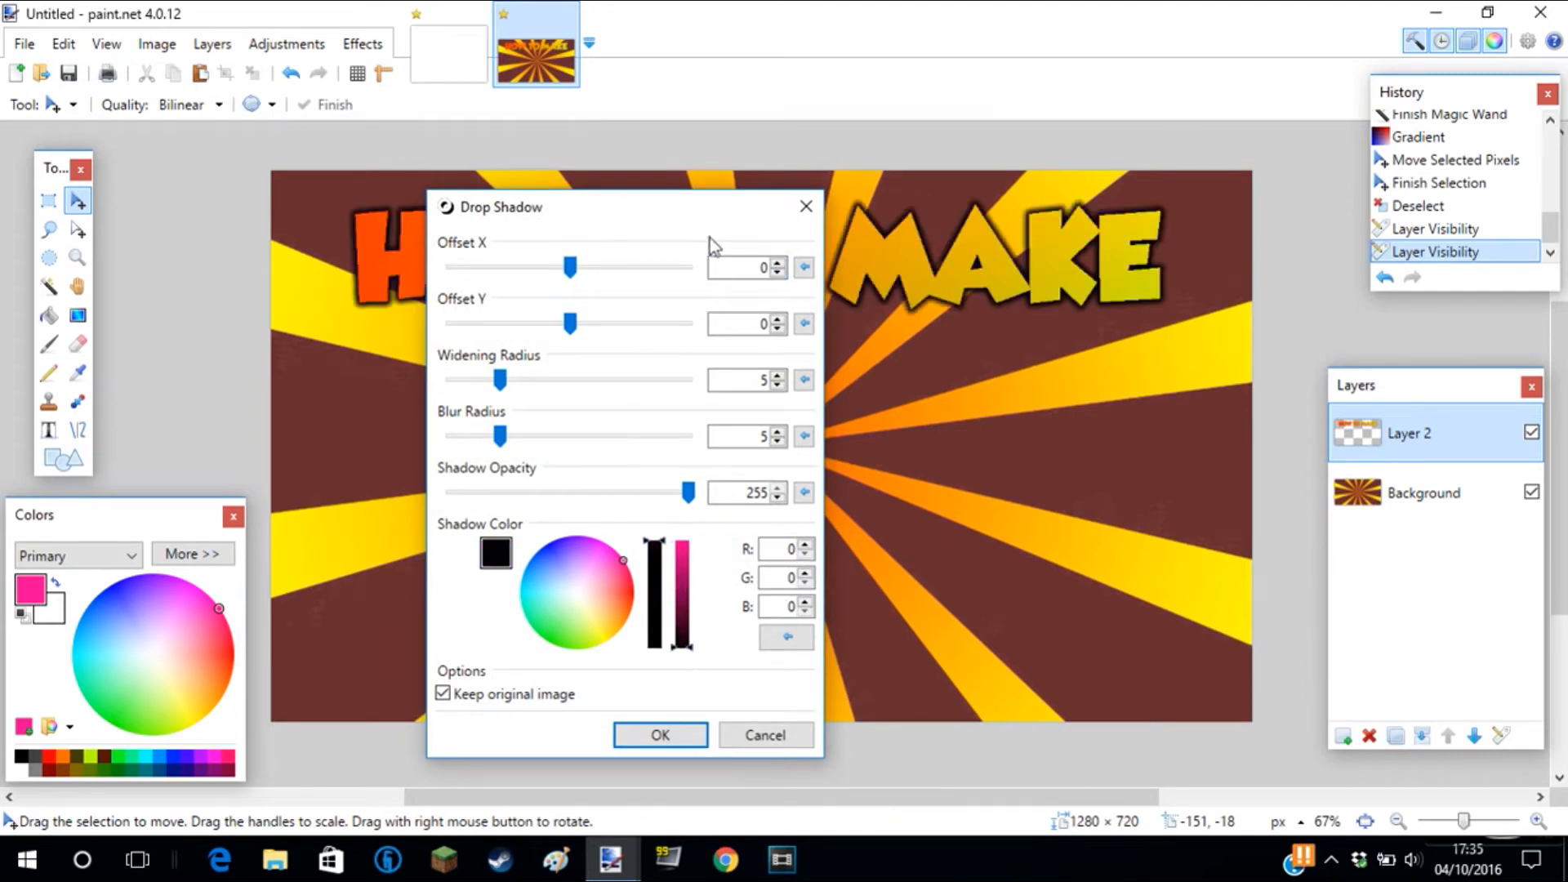
drag(637, 208, 825, 341)
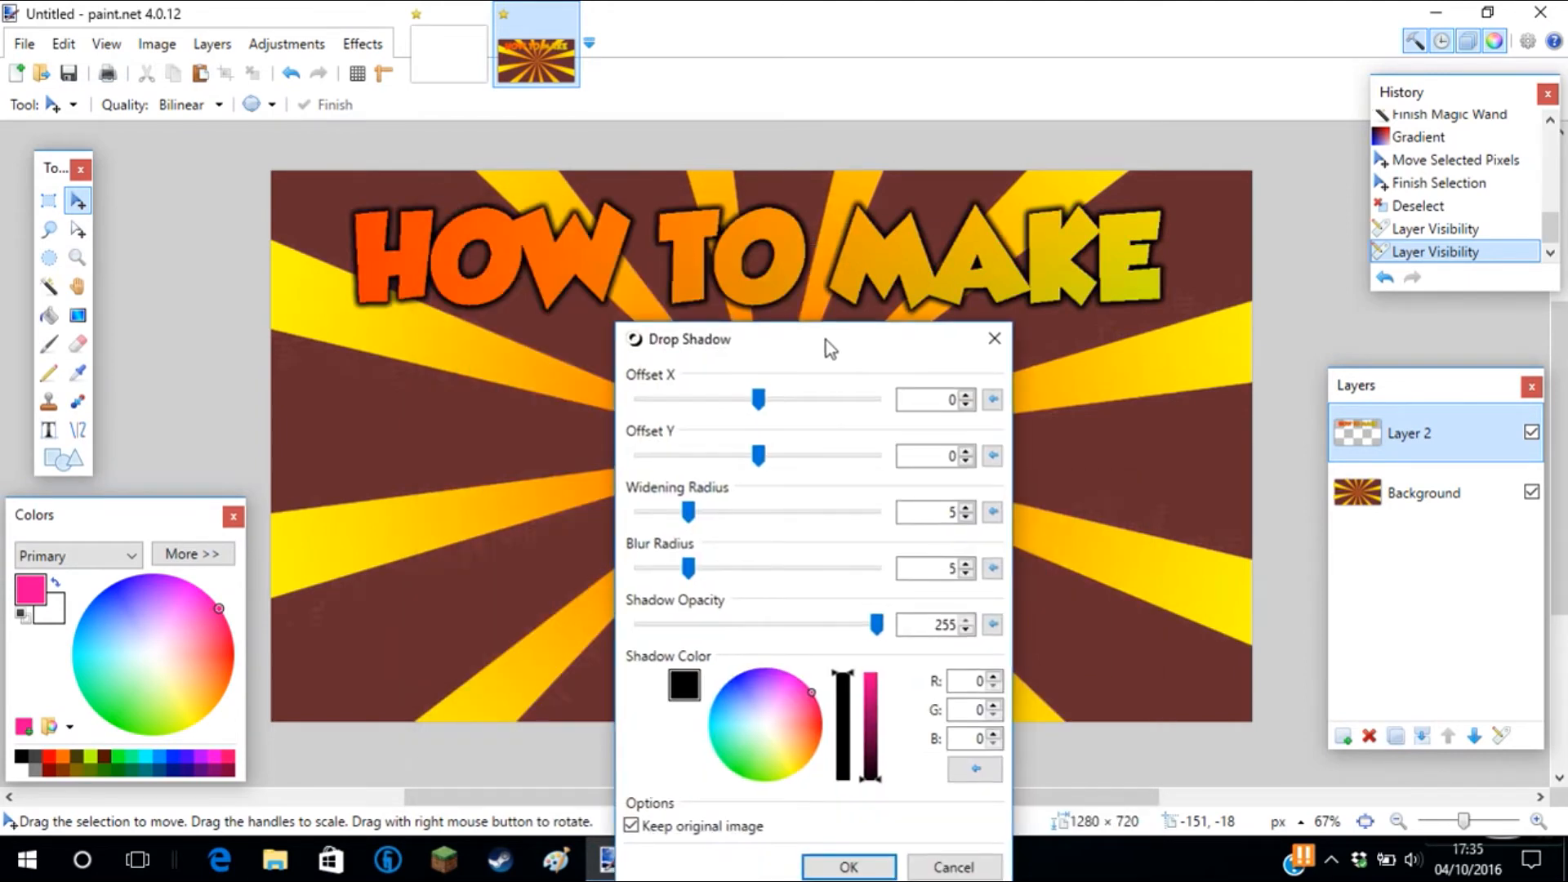
Set the drop shadow's widening radius to 13 and its blur radius to 9.
drag(688, 512, 728, 512)
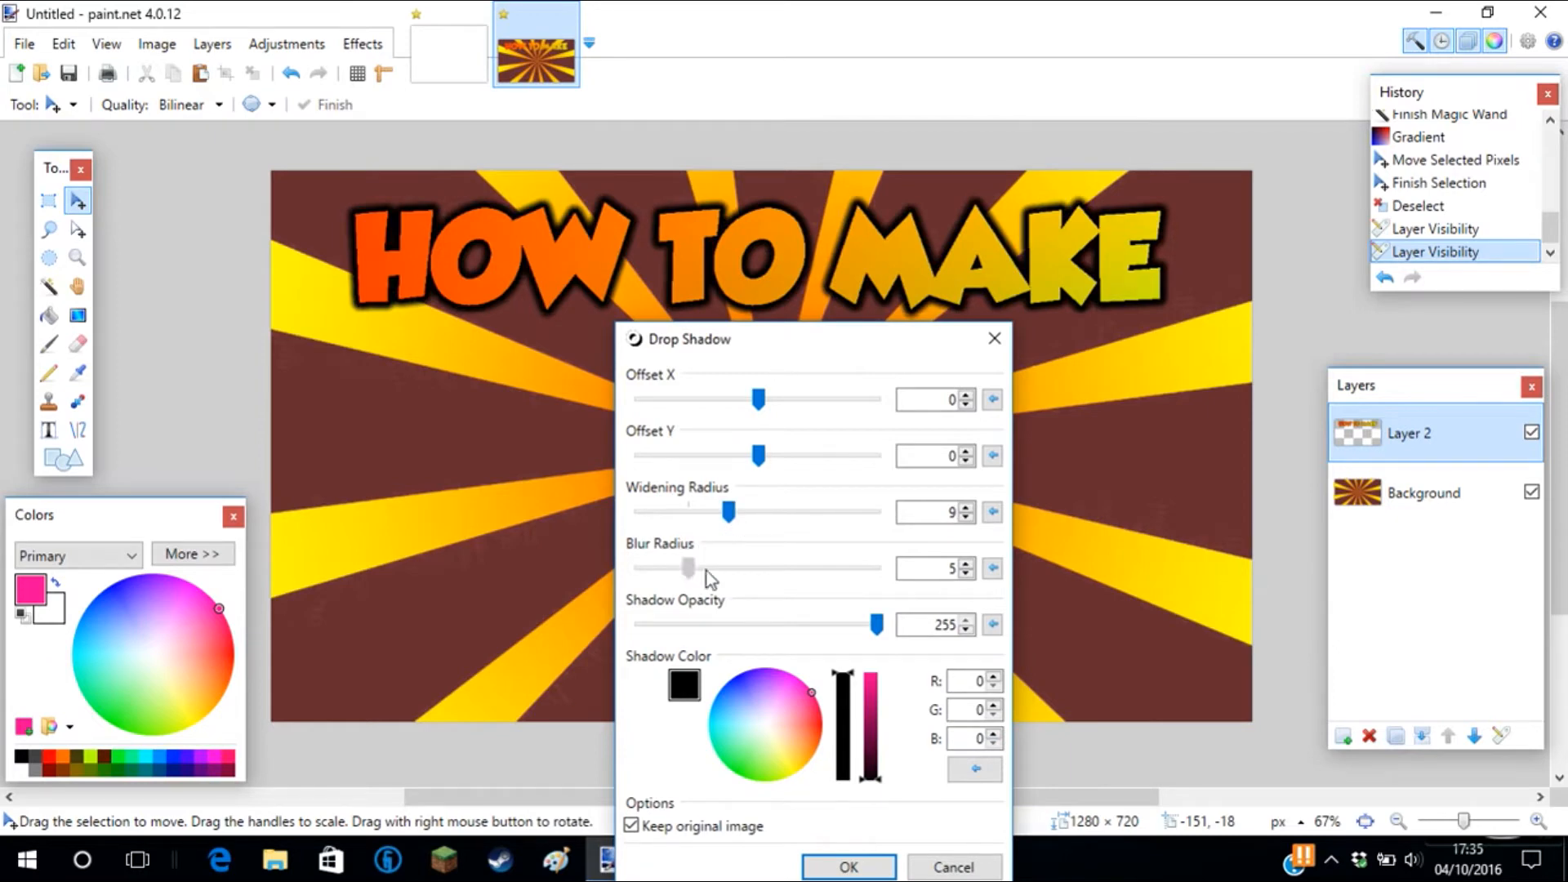
drag(707, 574, 877, 570)
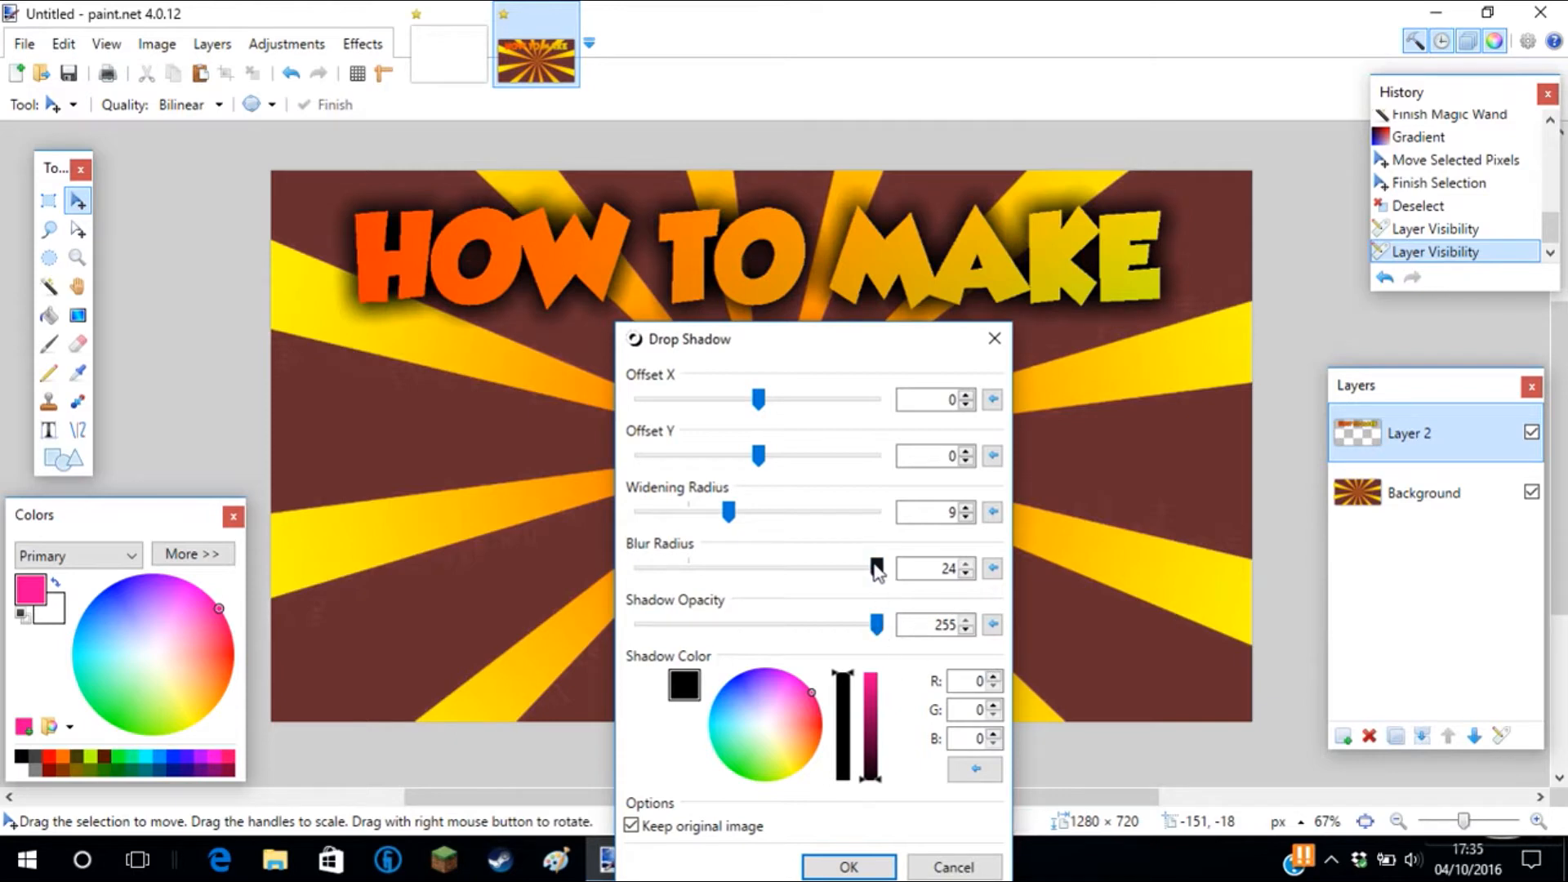
drag(878, 570, 728, 560)
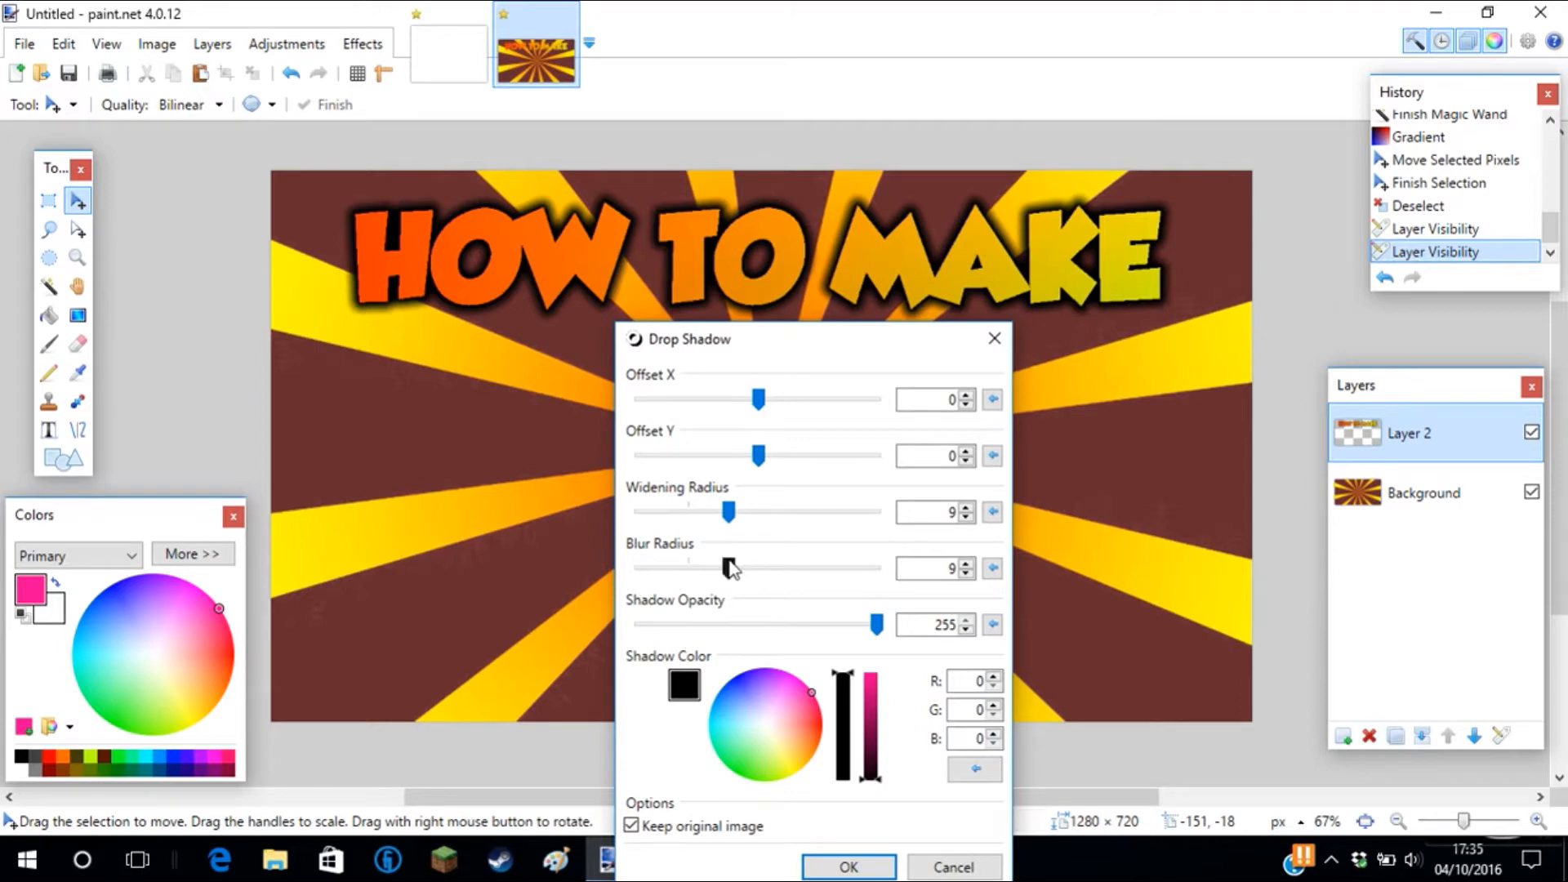
drag(786, 512, 995, 512)
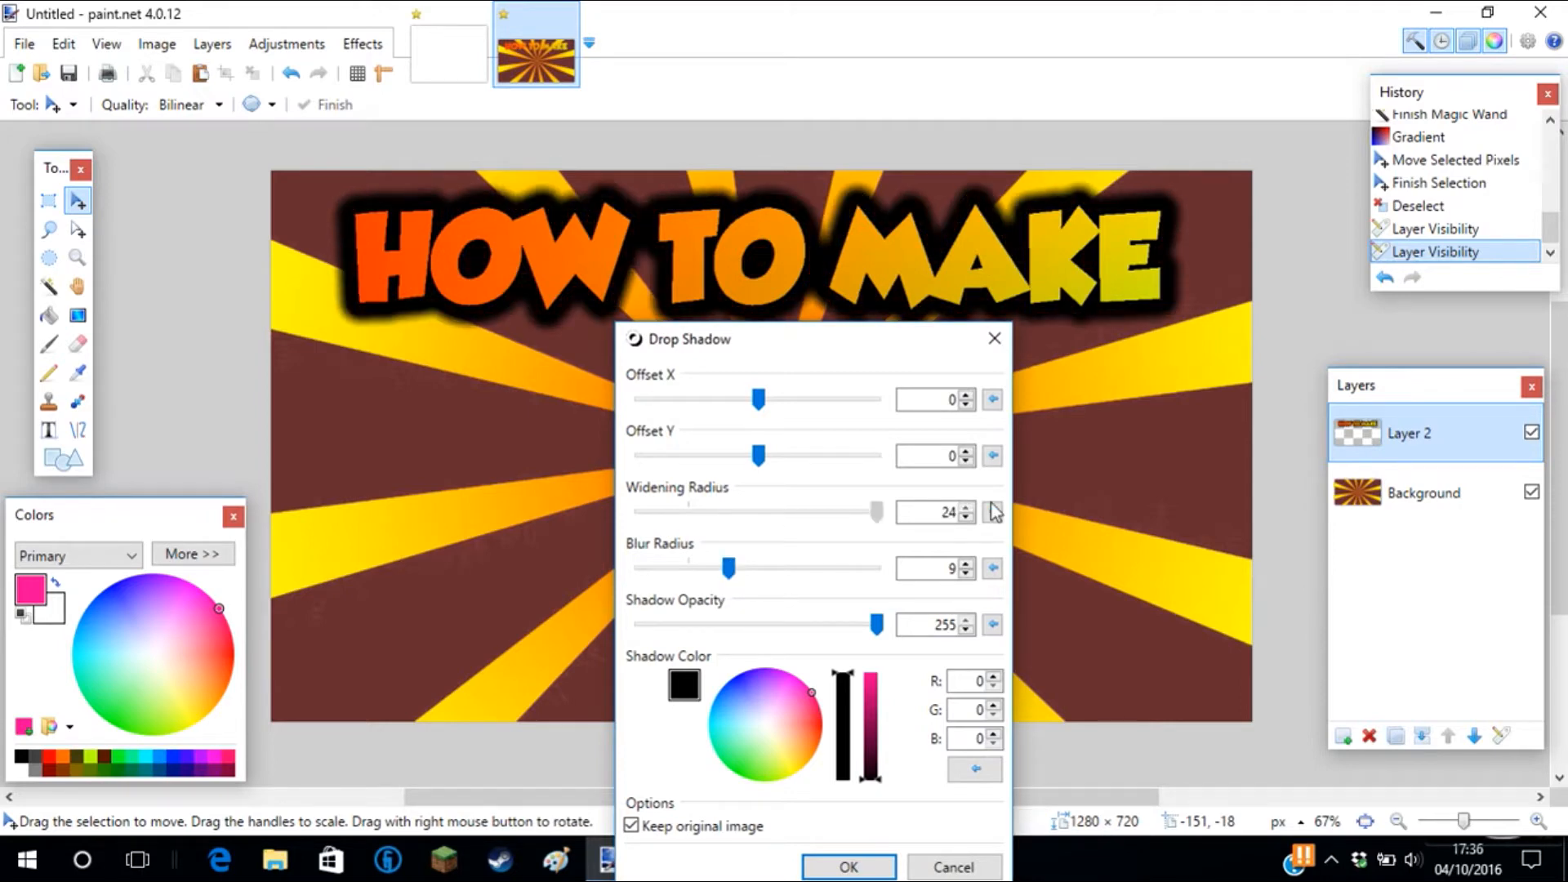
drag(735, 542, 767, 539)
drag(802, 341, 1197, 183)
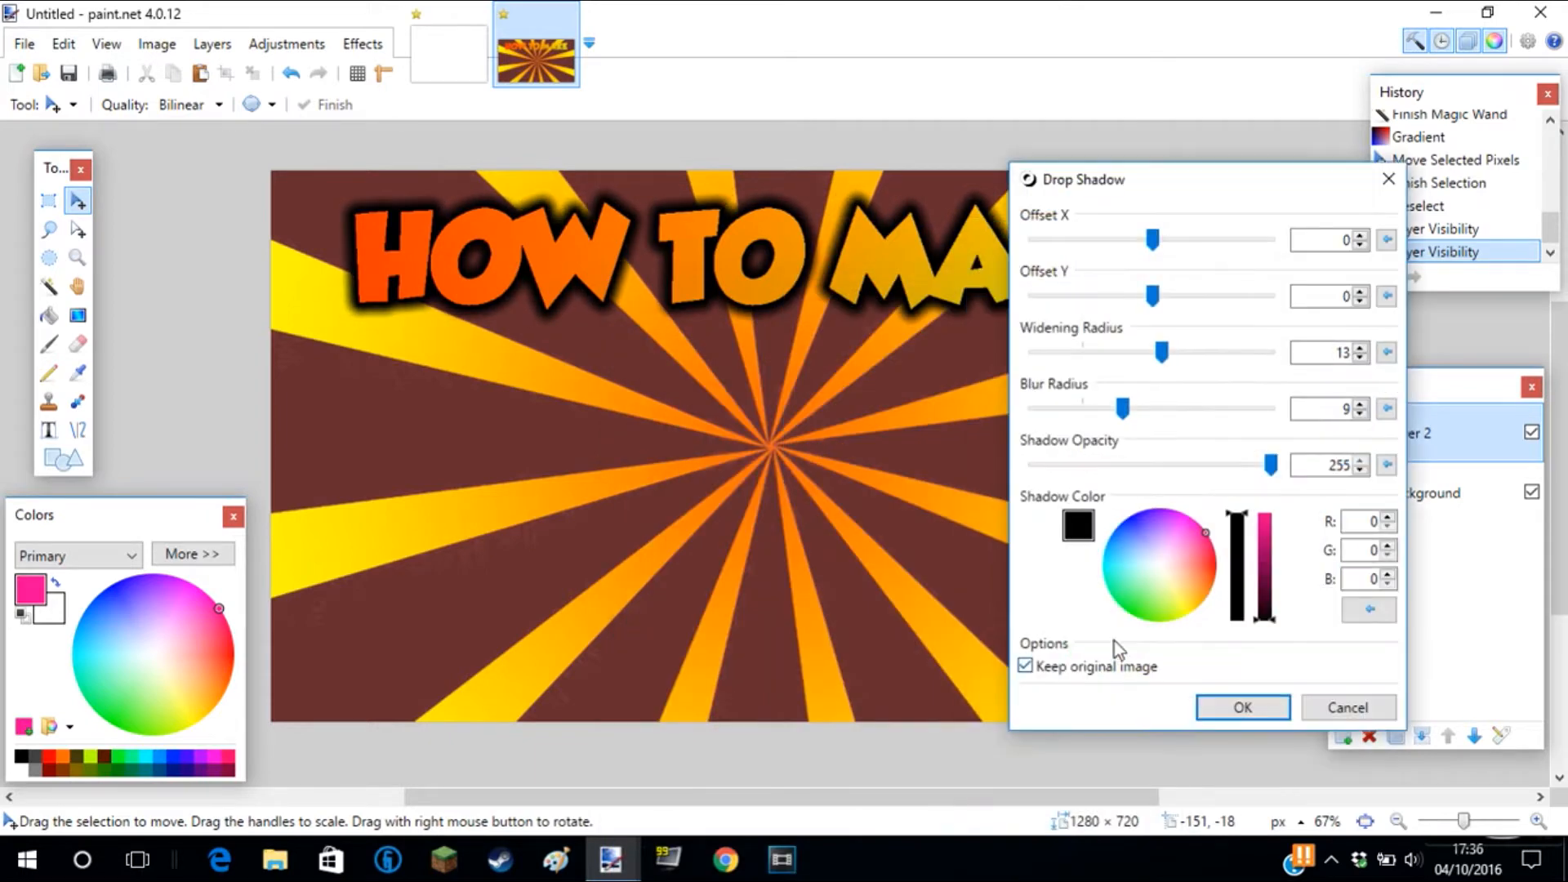
Try a near-white shadow colour (255, 247, 251), return it to black and apply the drop shadow.
mouse_move(1174, 545)
mouse_down()
mouse_move(1173, 635)
mouse_move(1163, 562)
mouse_up()
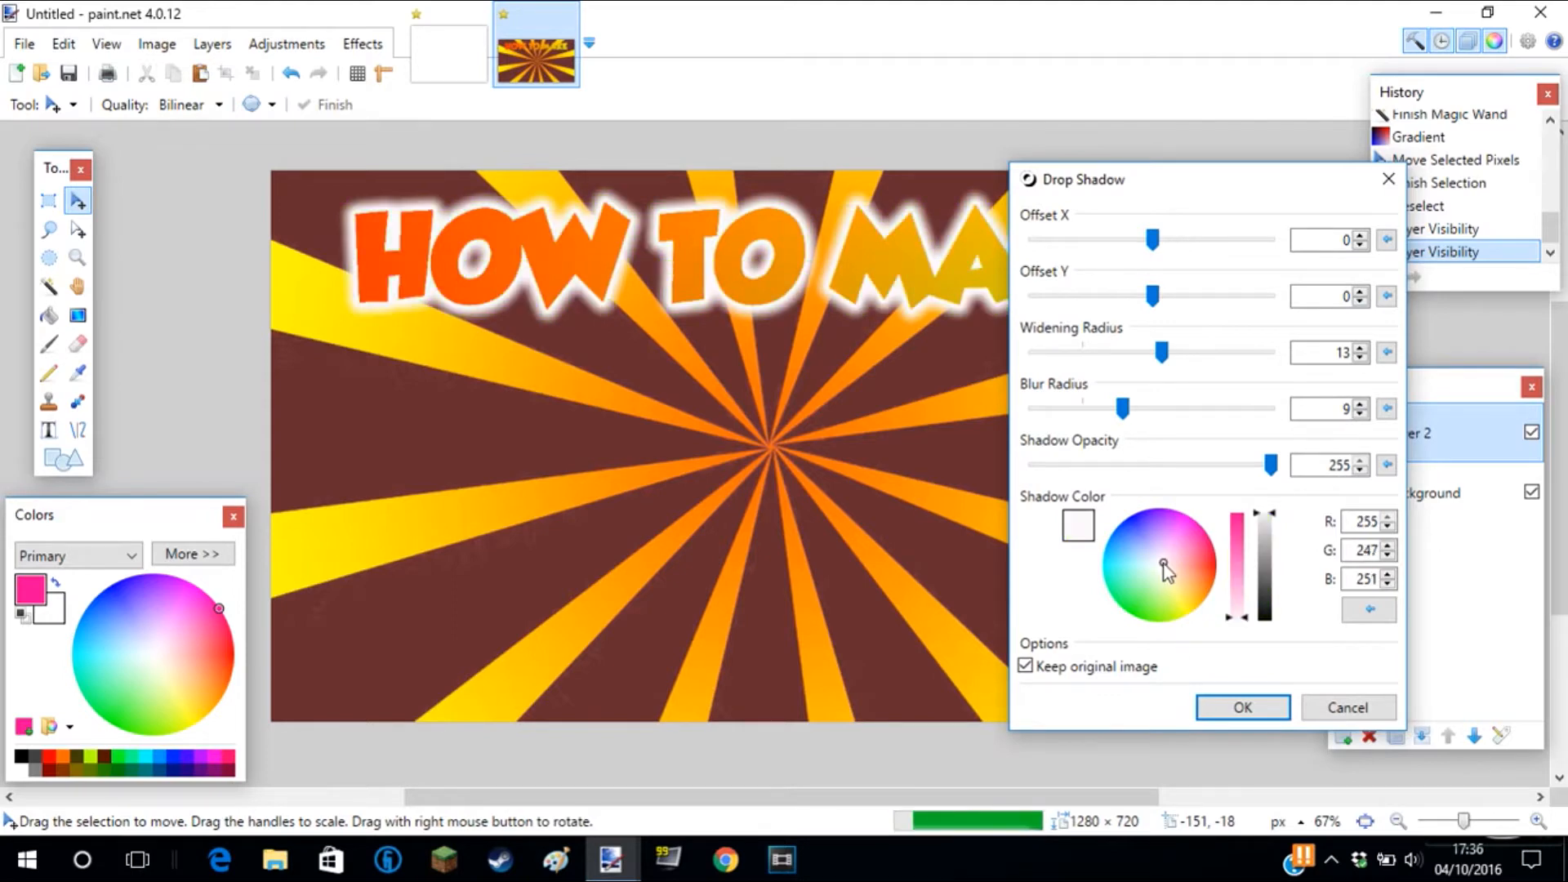
drag(1072, 199, 1127, 222)
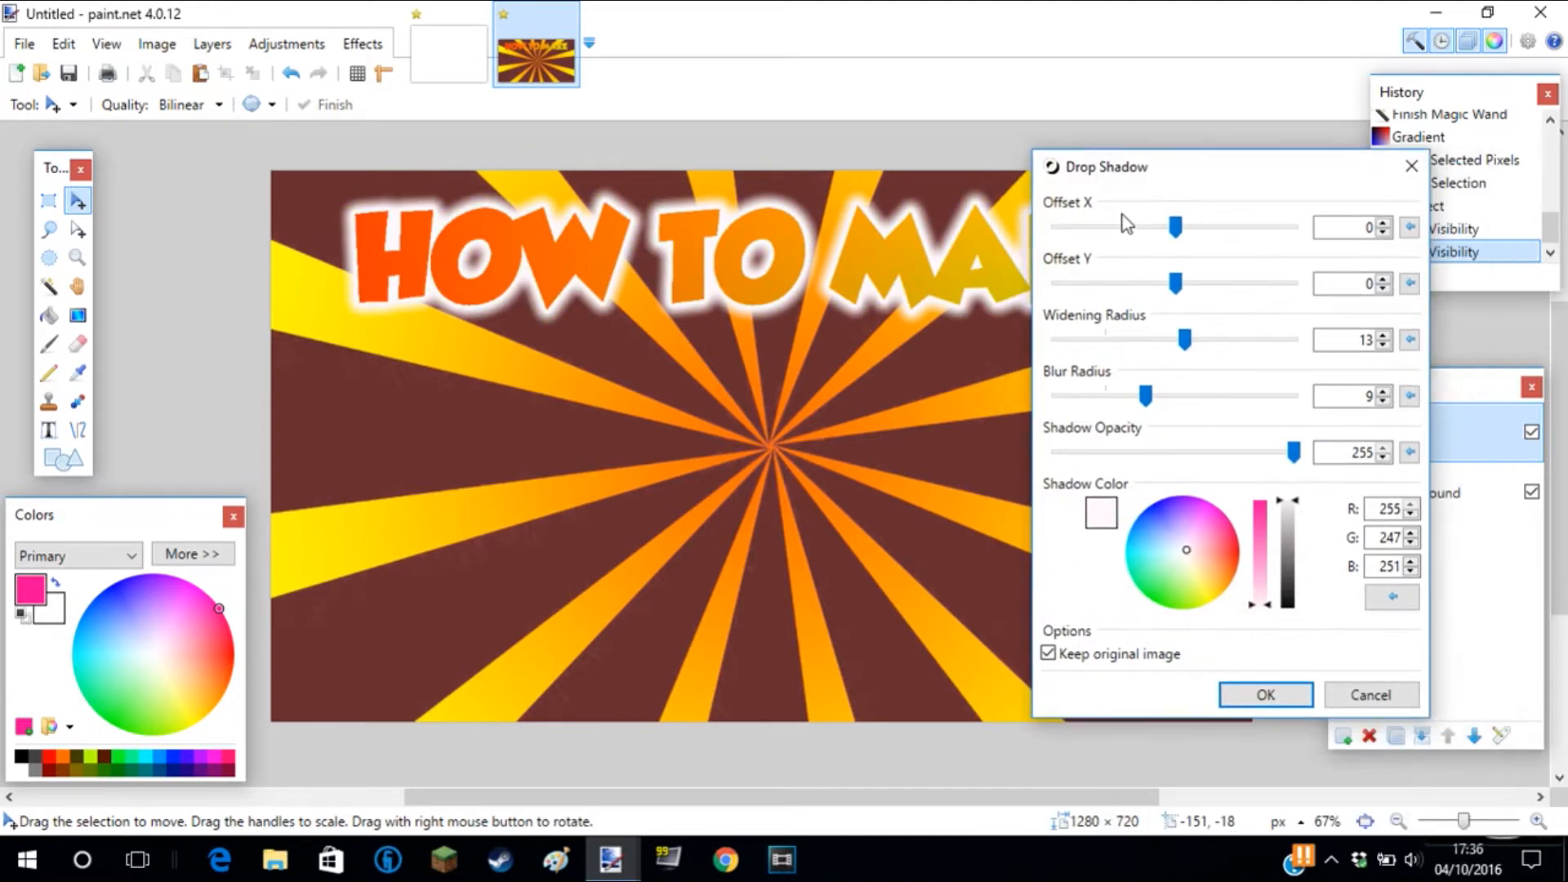
drag(1289, 595, 1292, 658)
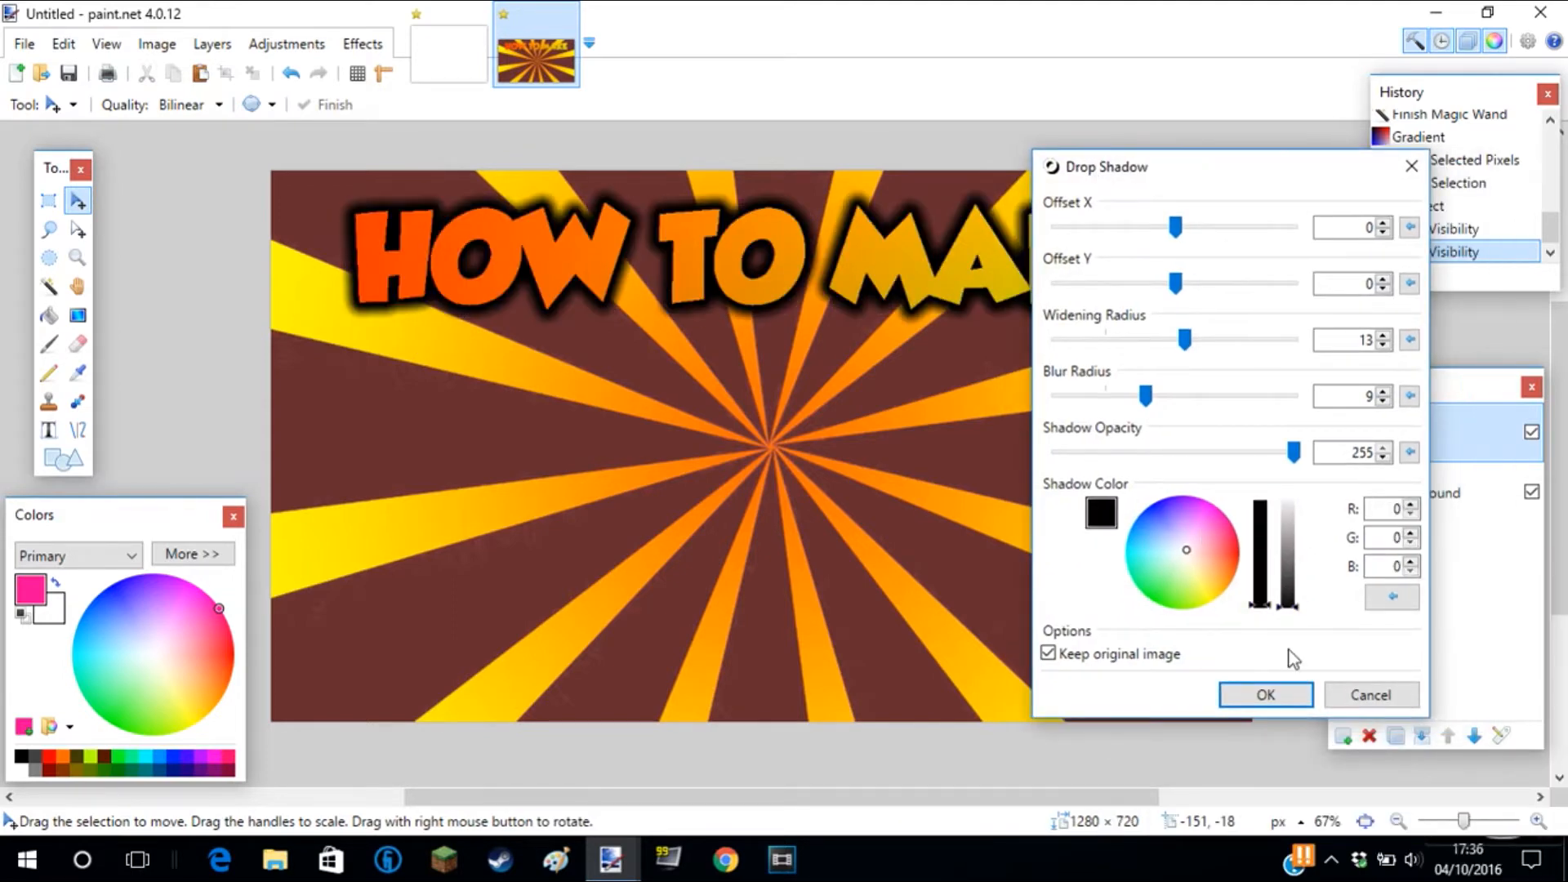
click(1265, 704)
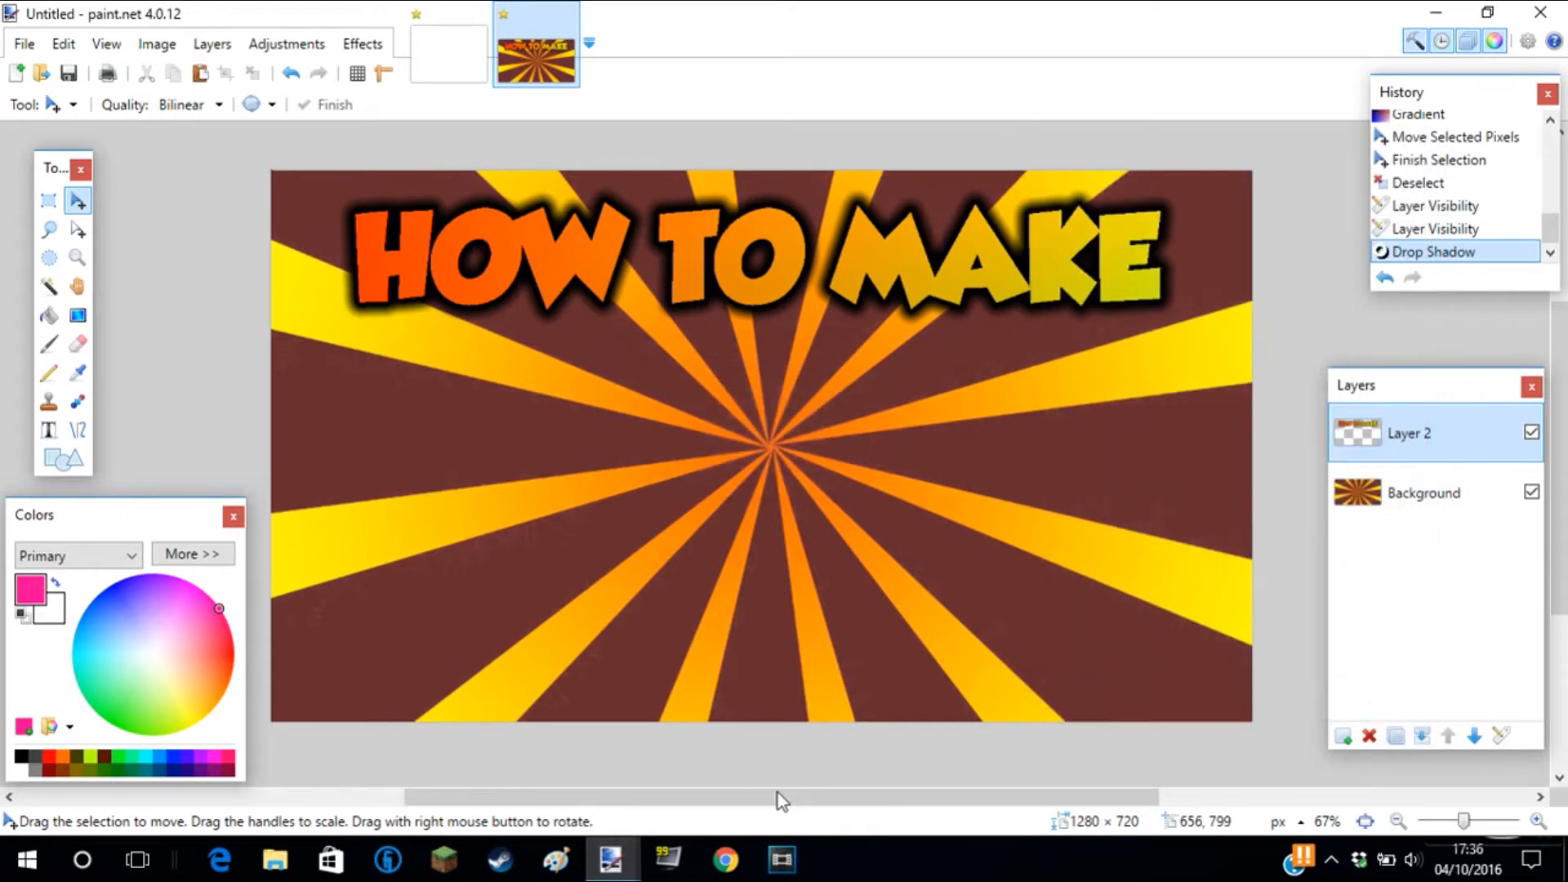
Switch to Chrome and run a Google image search for "paint.net logo".
click(725, 867)
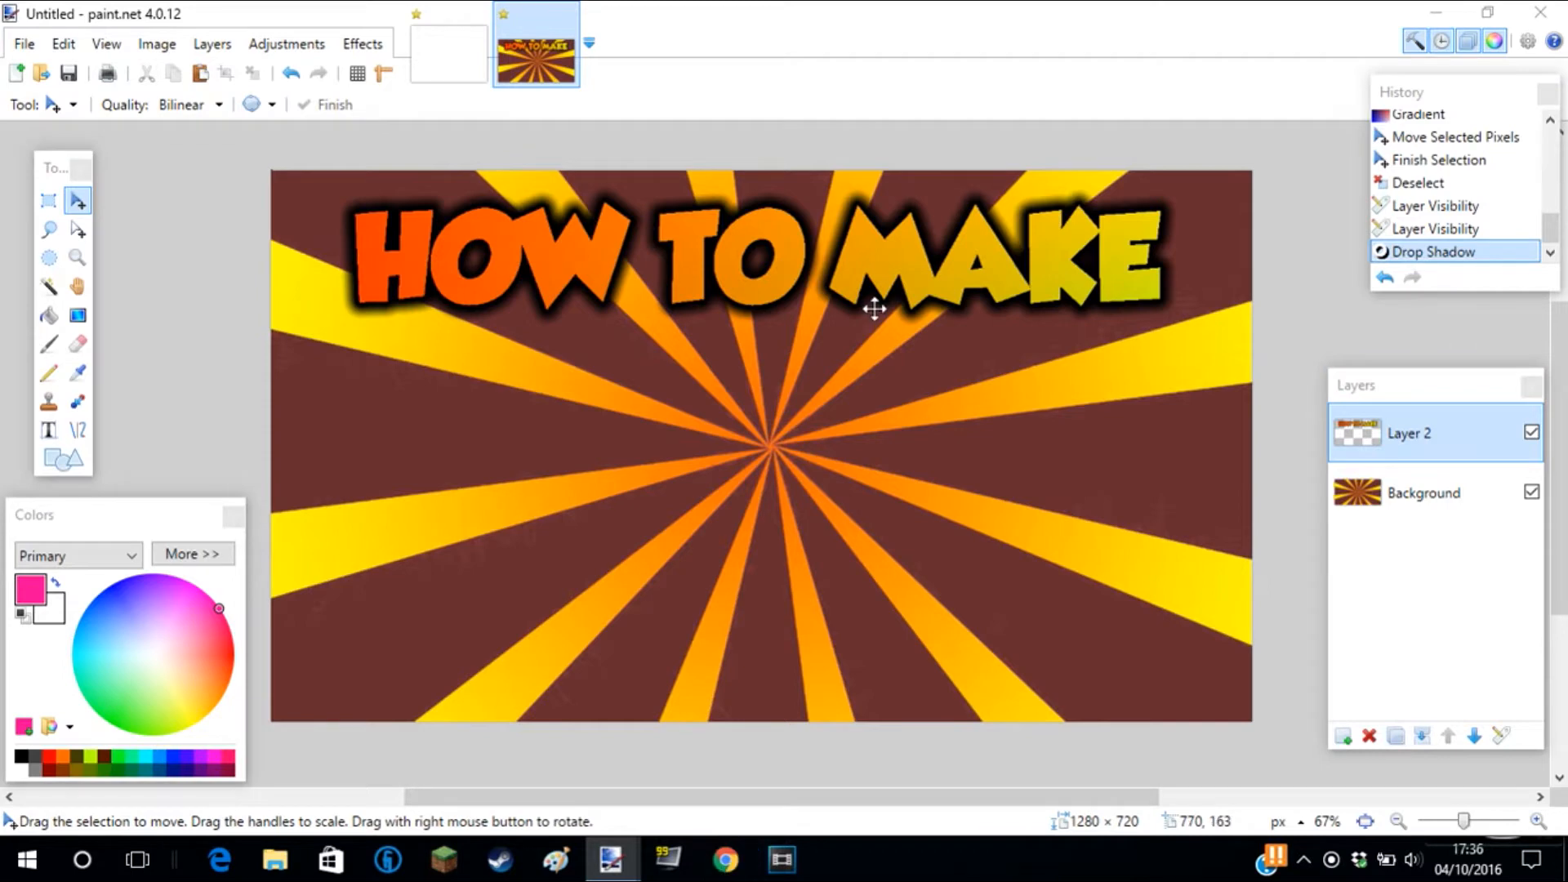
click(725, 859)
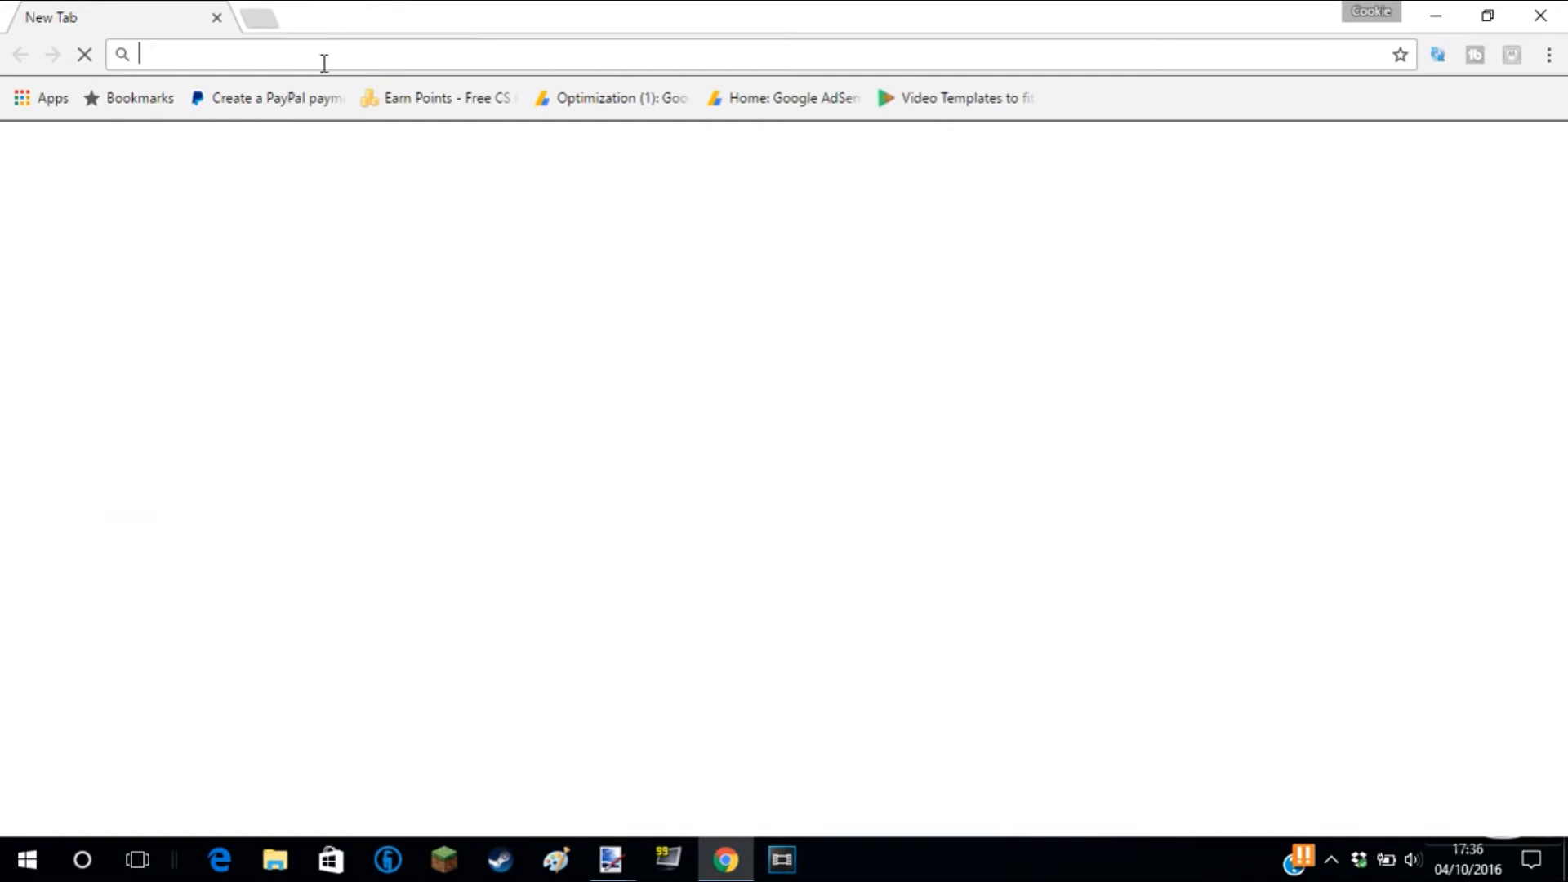
text(paint.net logo)
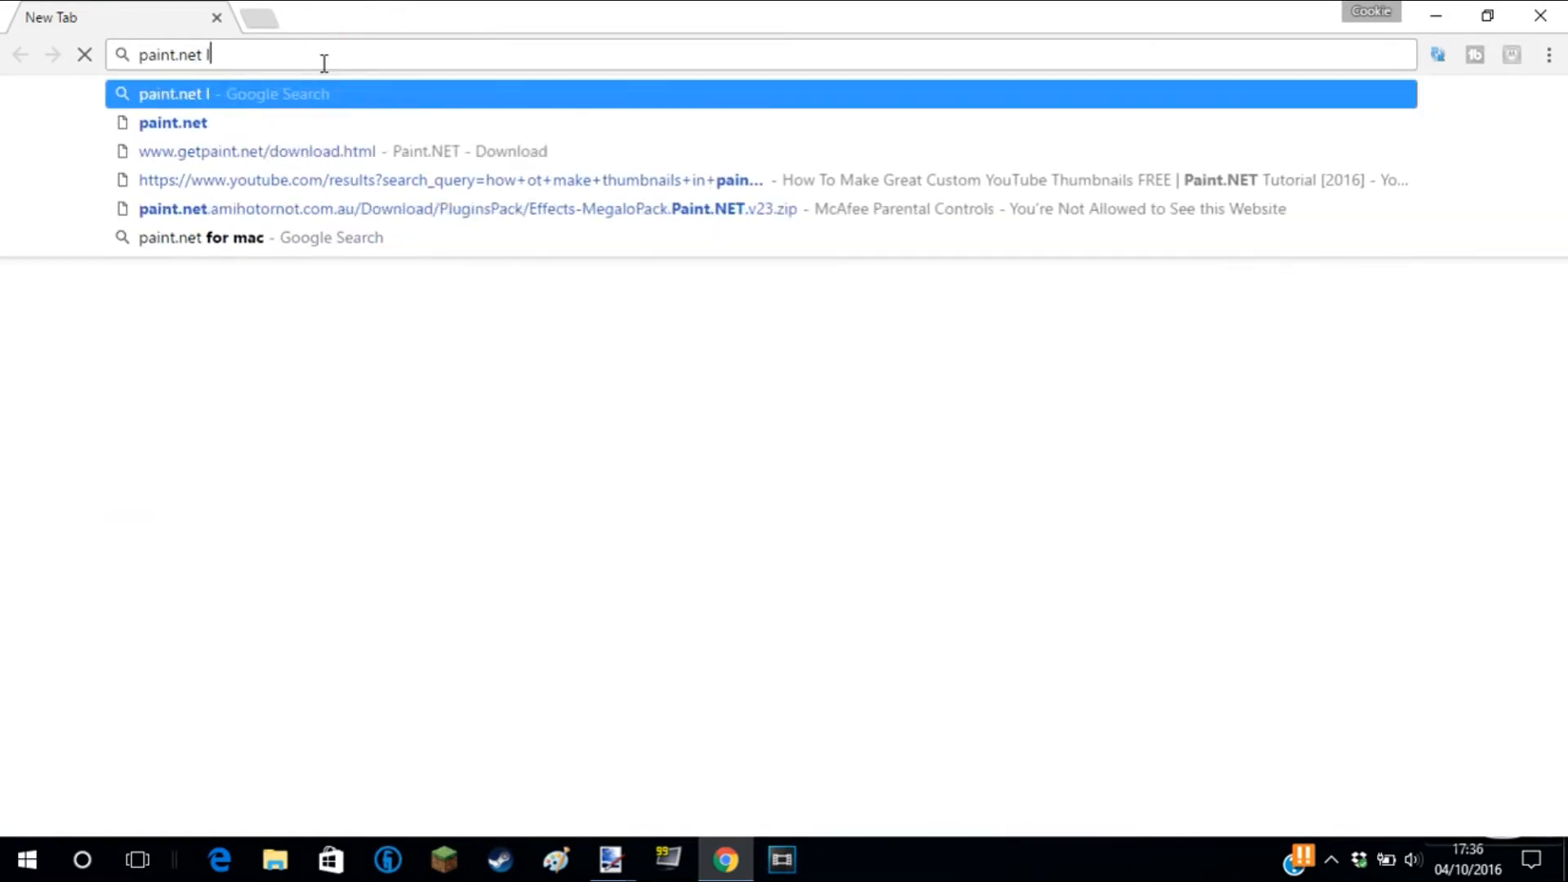
key(Return)
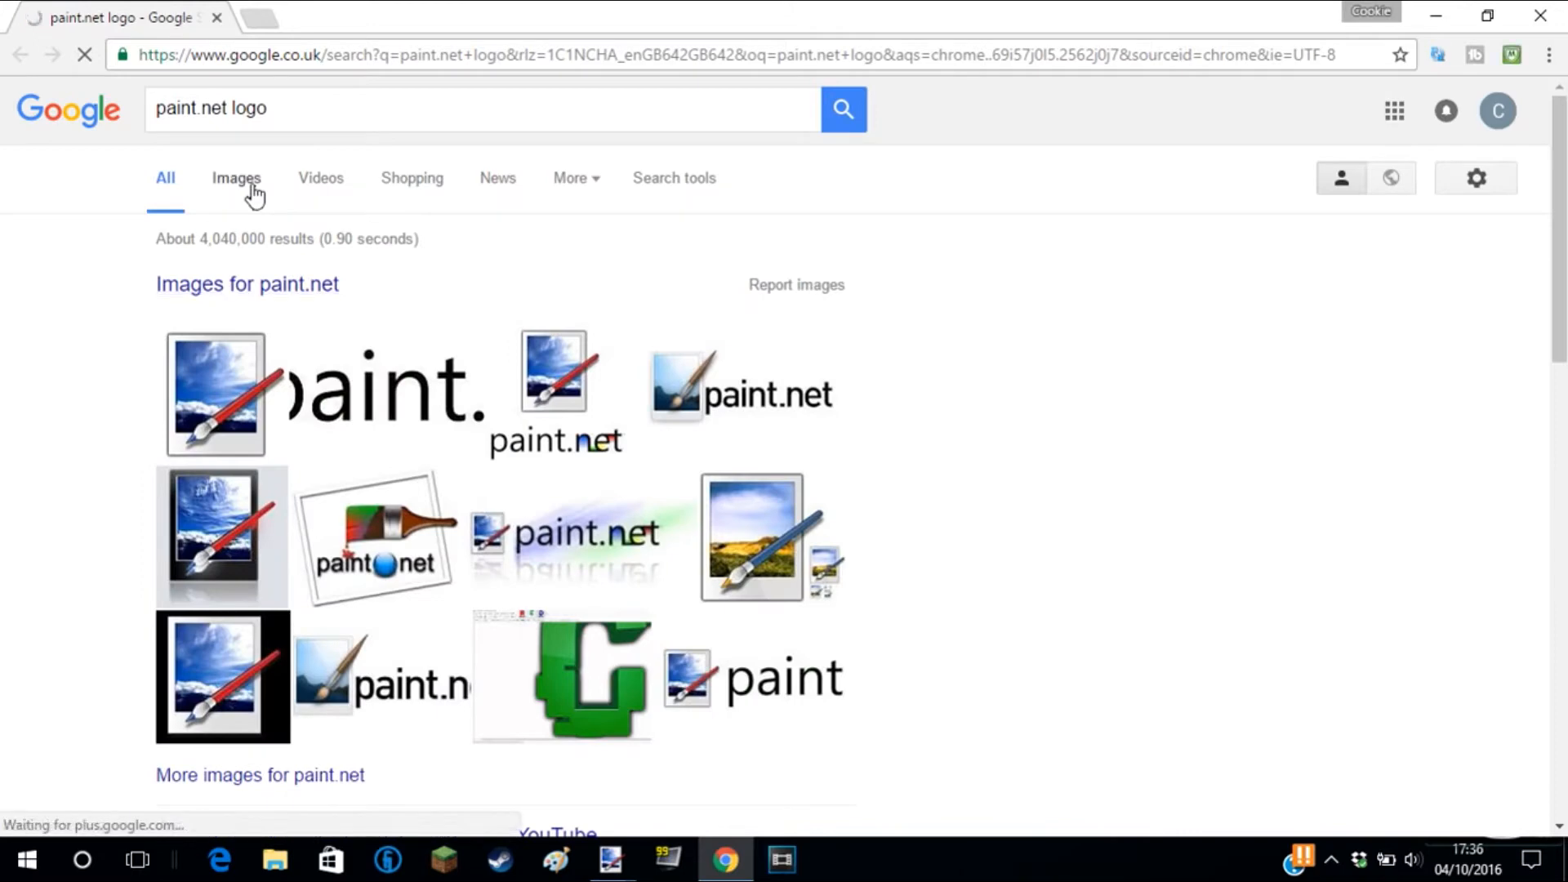
click(245, 209)
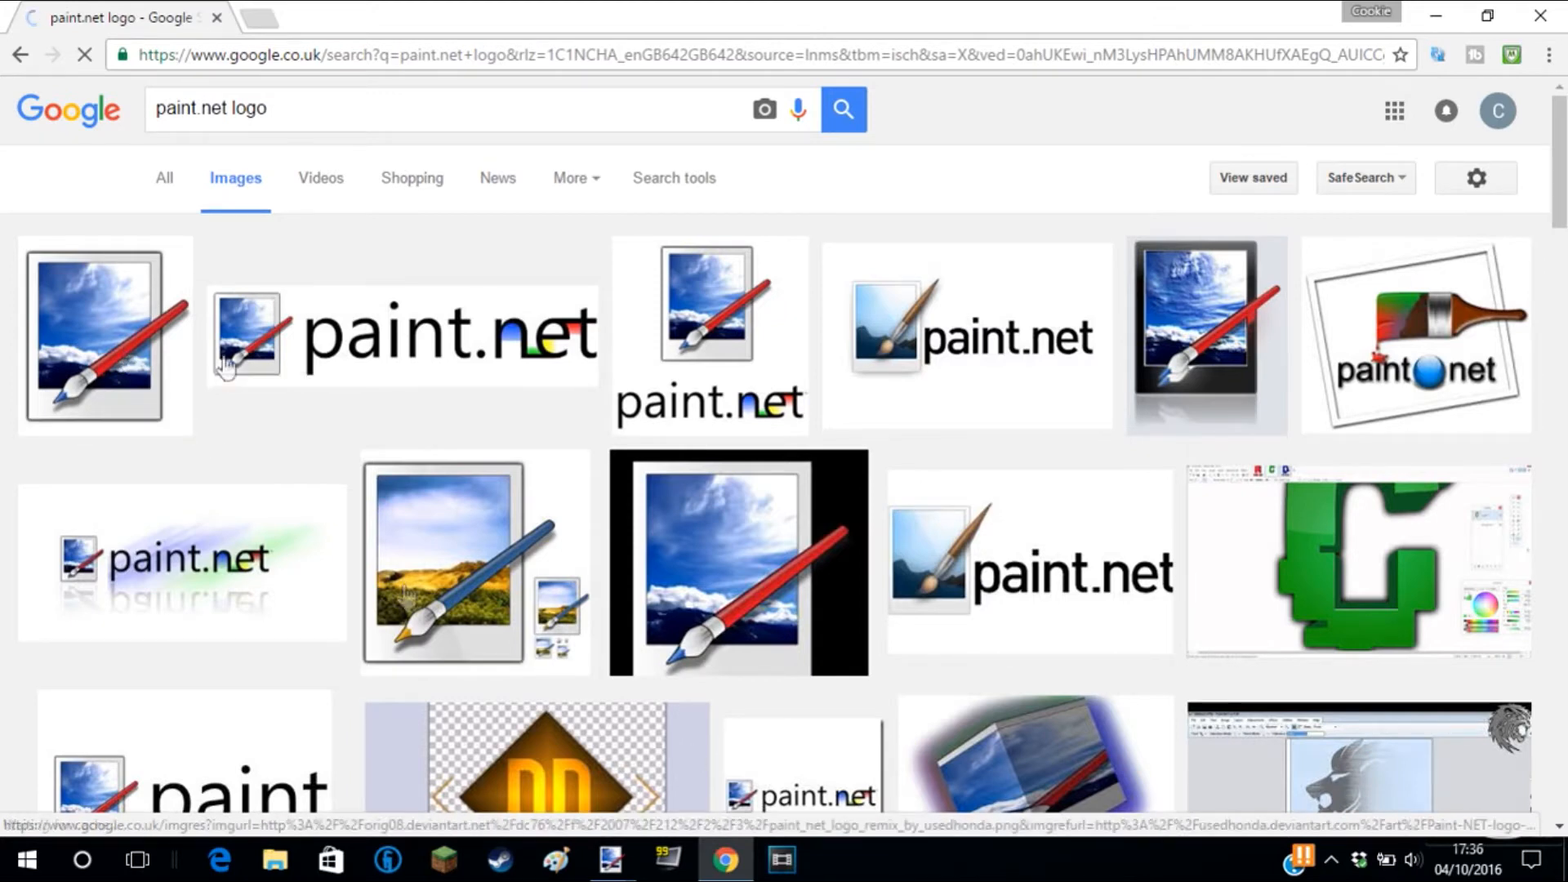
Open the first logo result, the picture frame with a red brush, and copy its image.
click(110, 339)
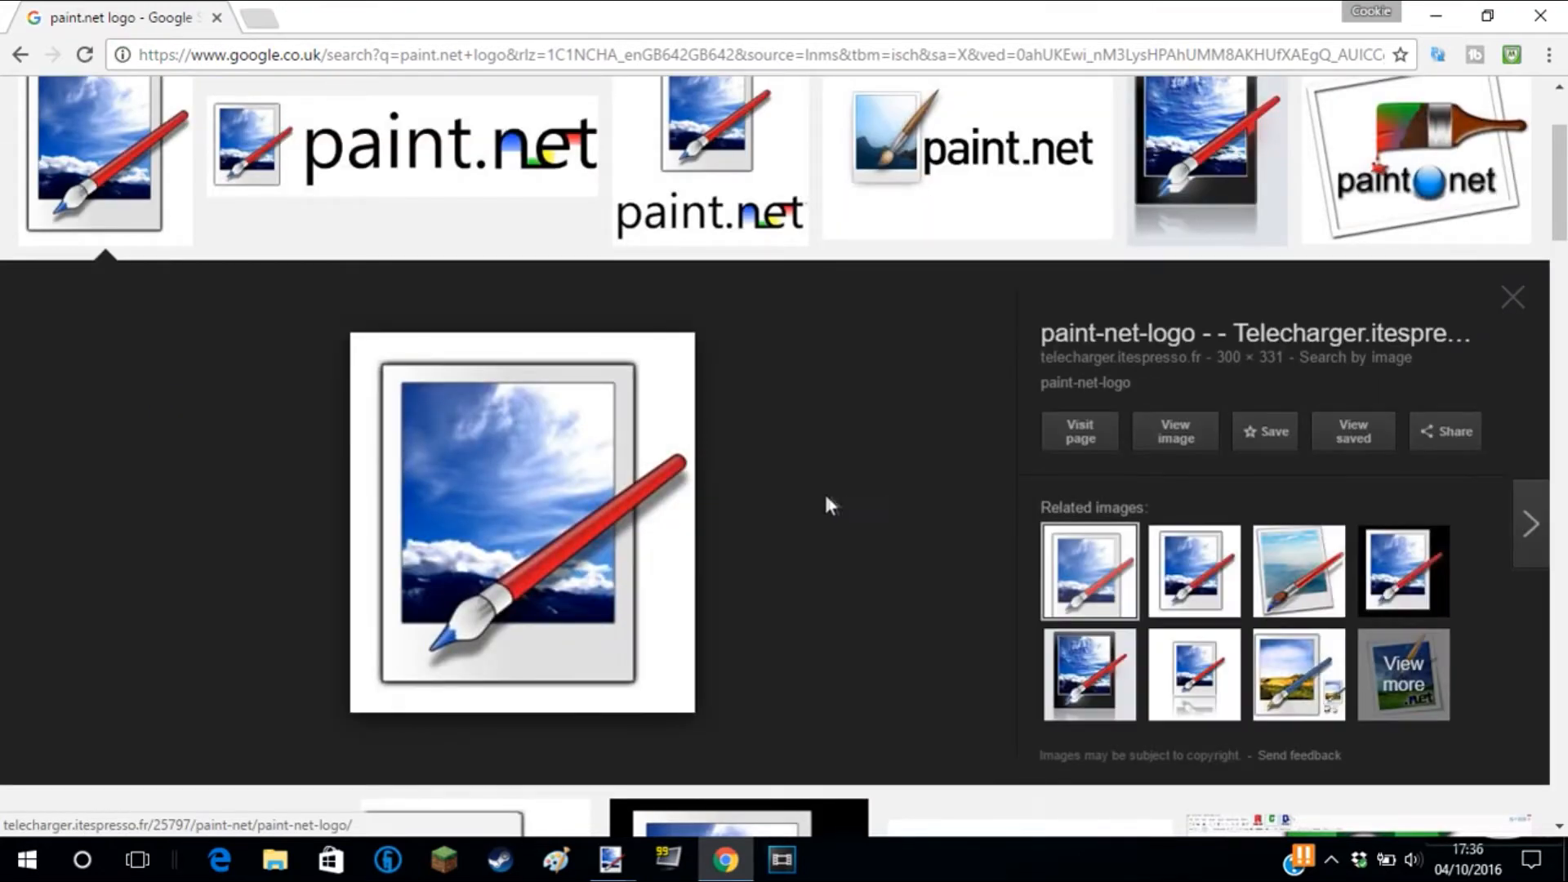
right_click(561, 511)
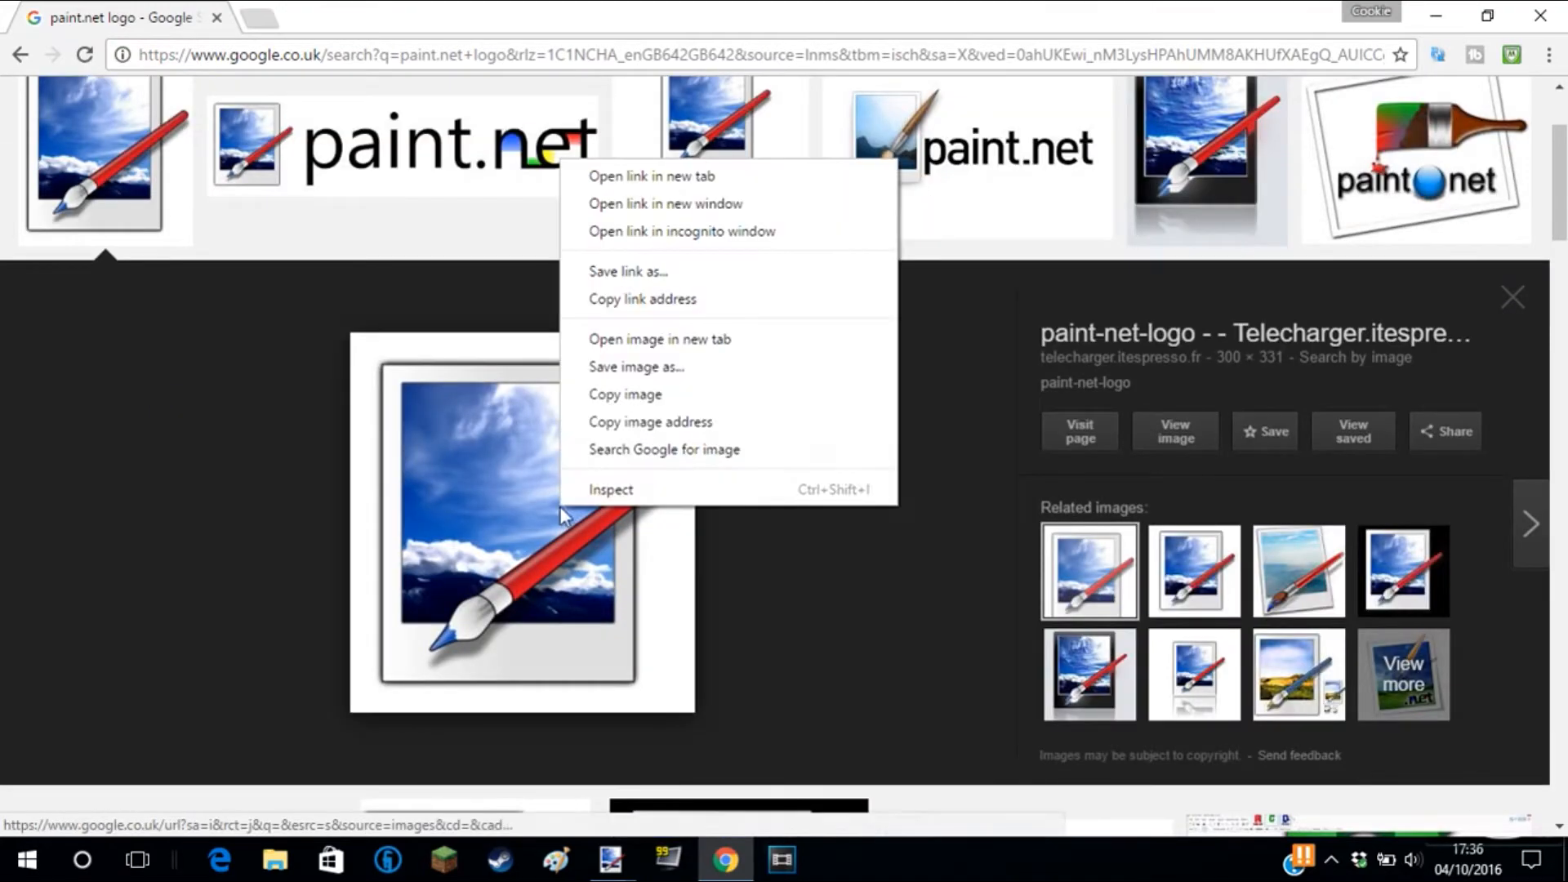
click(639, 395)
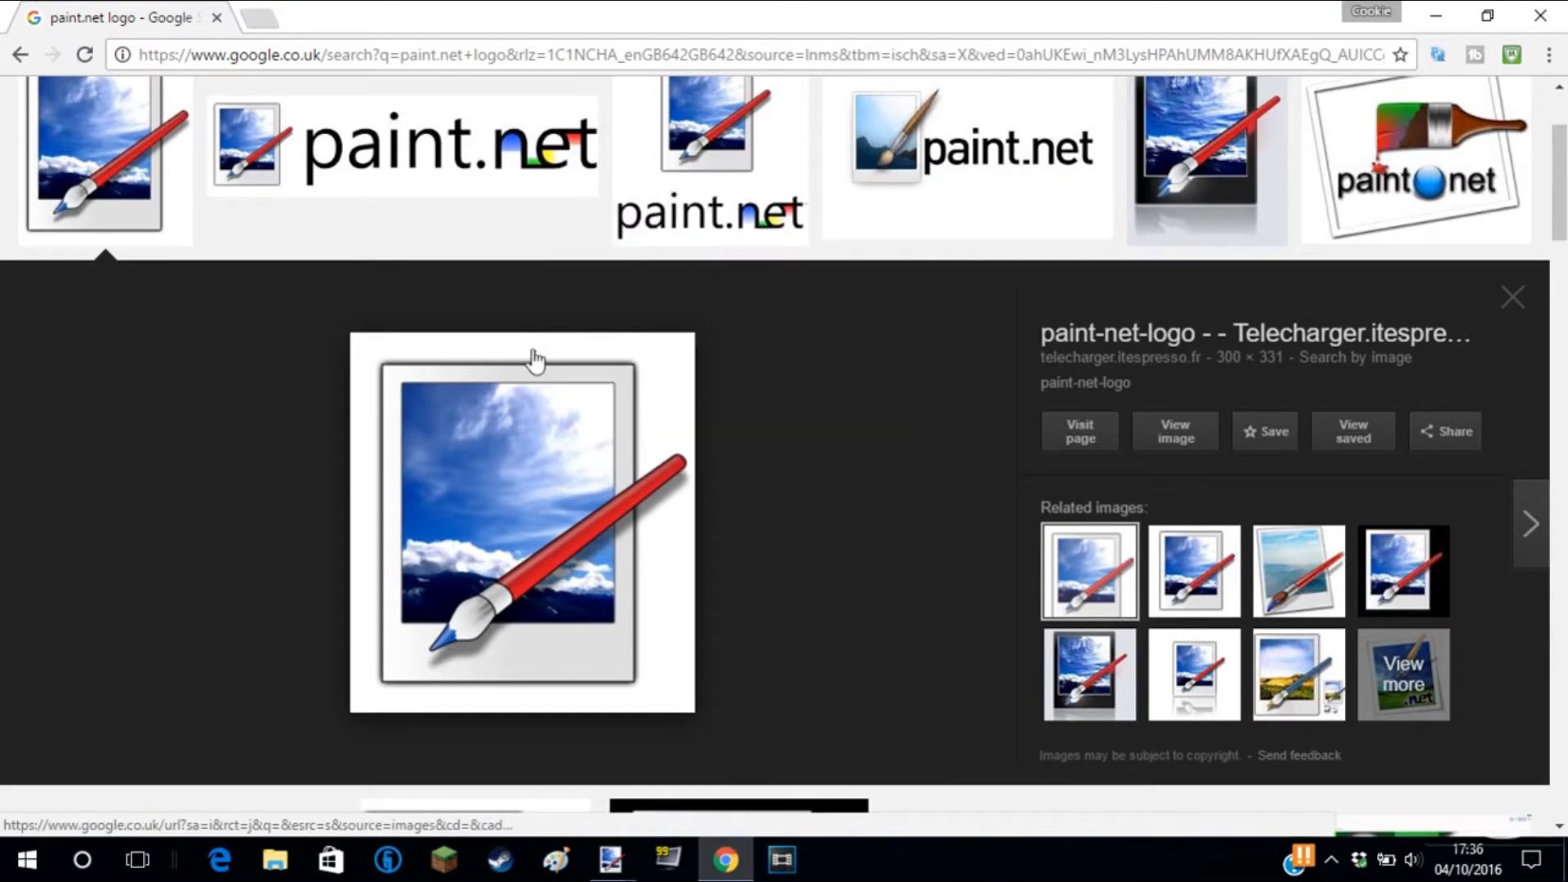
Return to paint.net and paste the logo on a new layer, enlarged to about 484 × 534 pixels below the title.
click(611, 859)
click(737, 767)
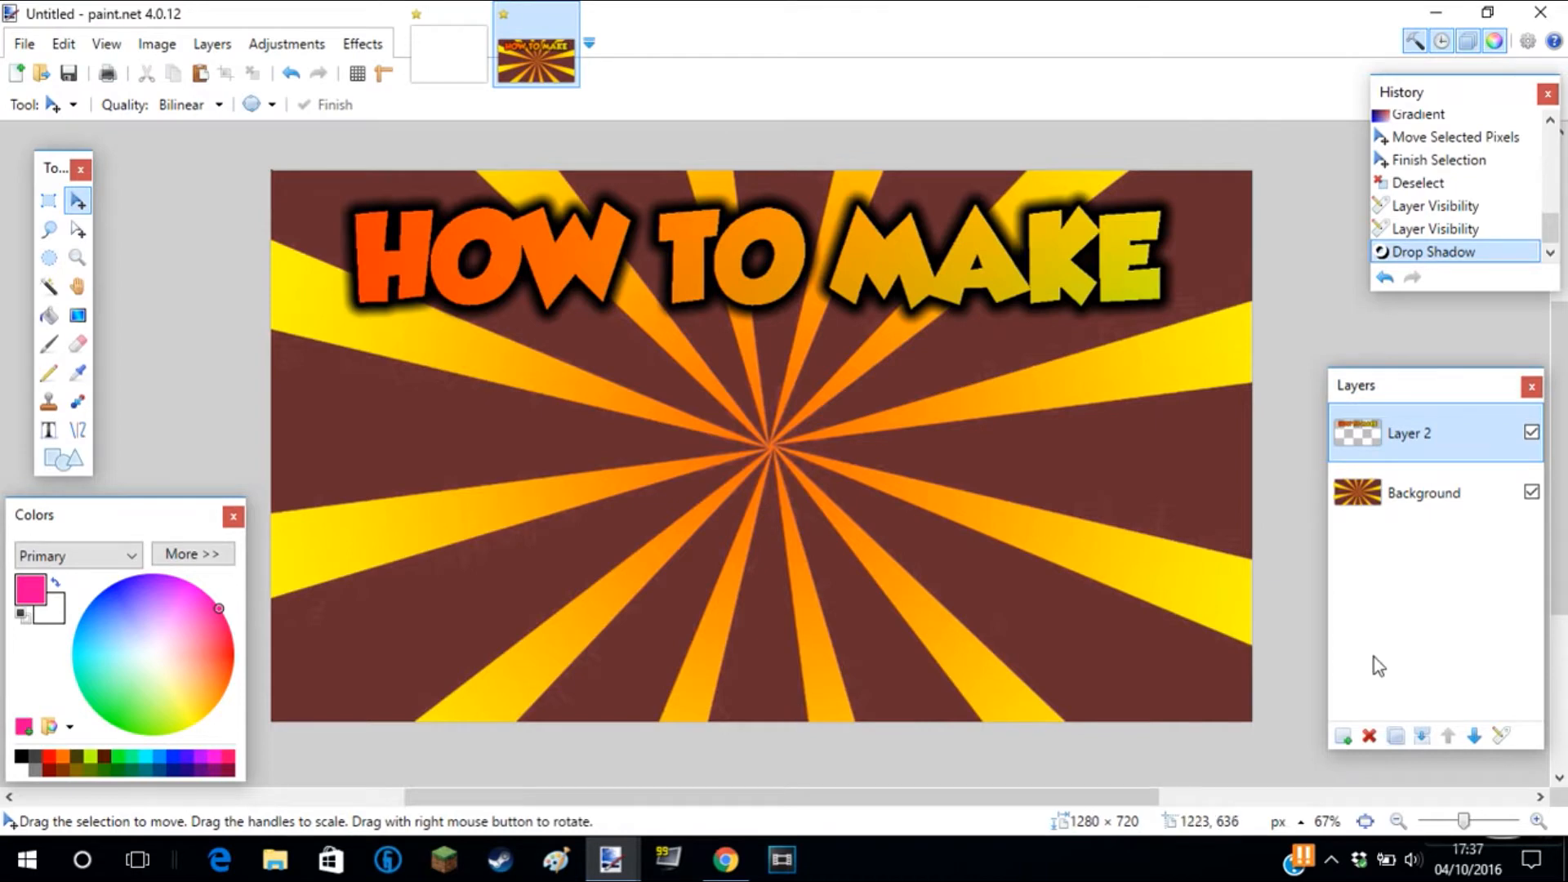
click(1342, 737)
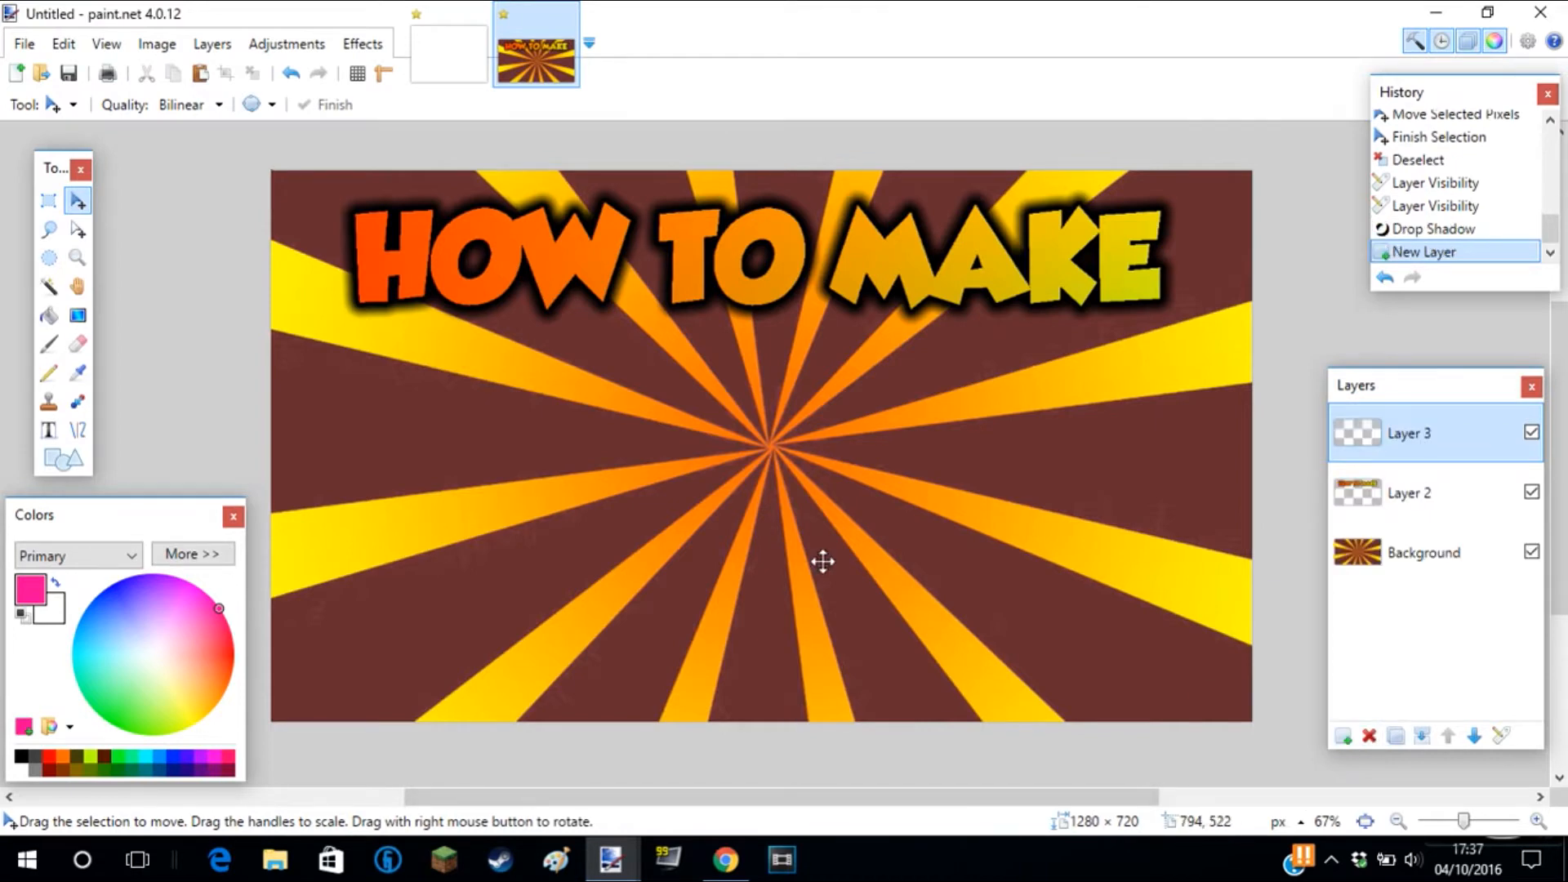
key(ctrl+v)
drag(517, 443, 555, 478)
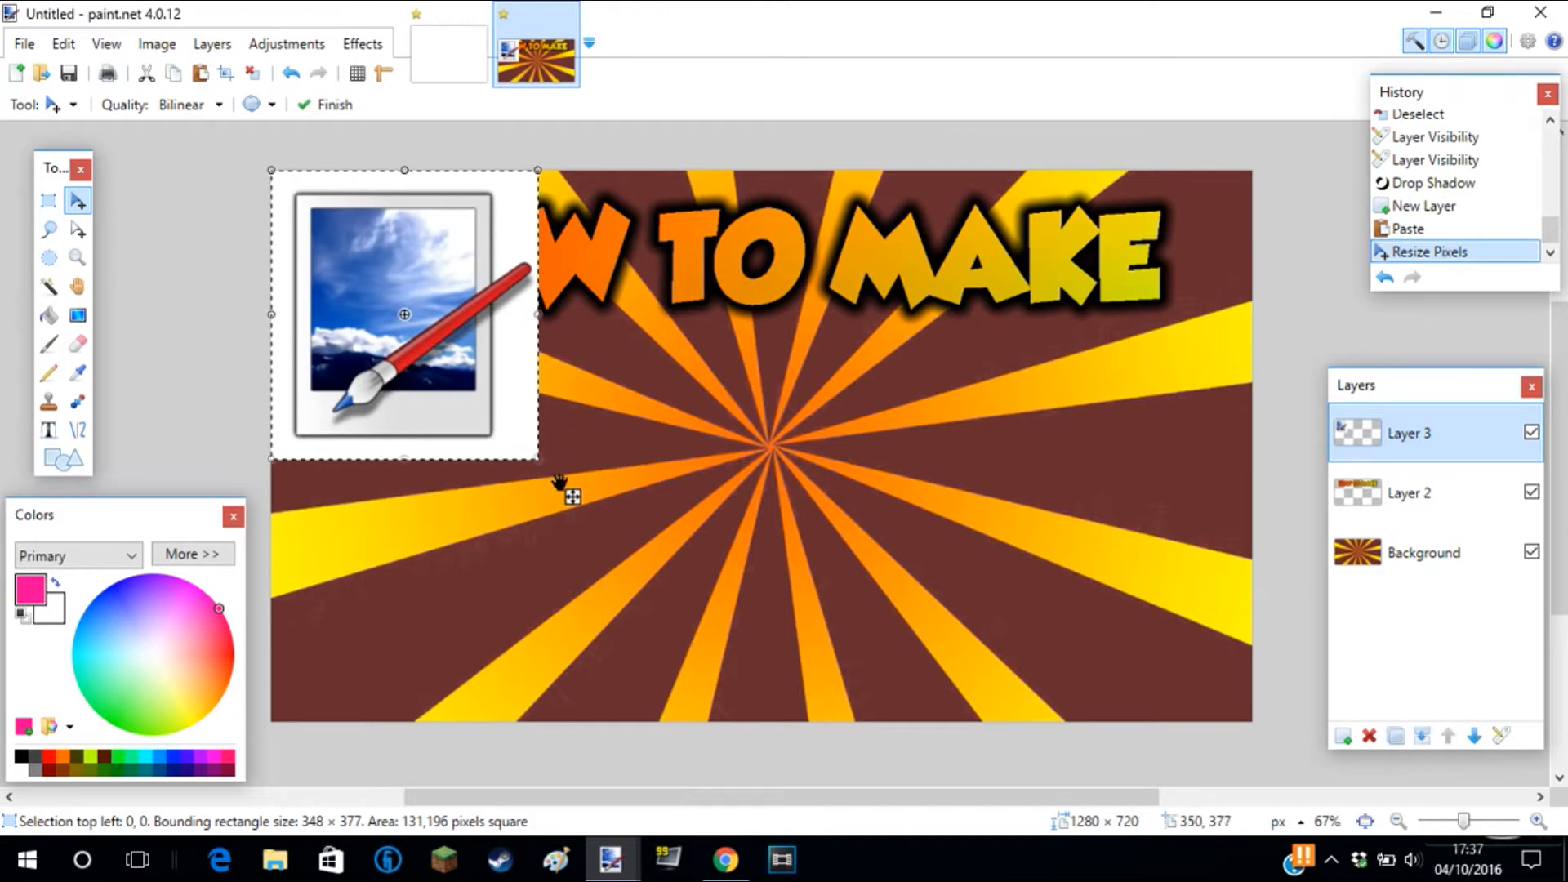
drag(563, 492, 1094, 688)
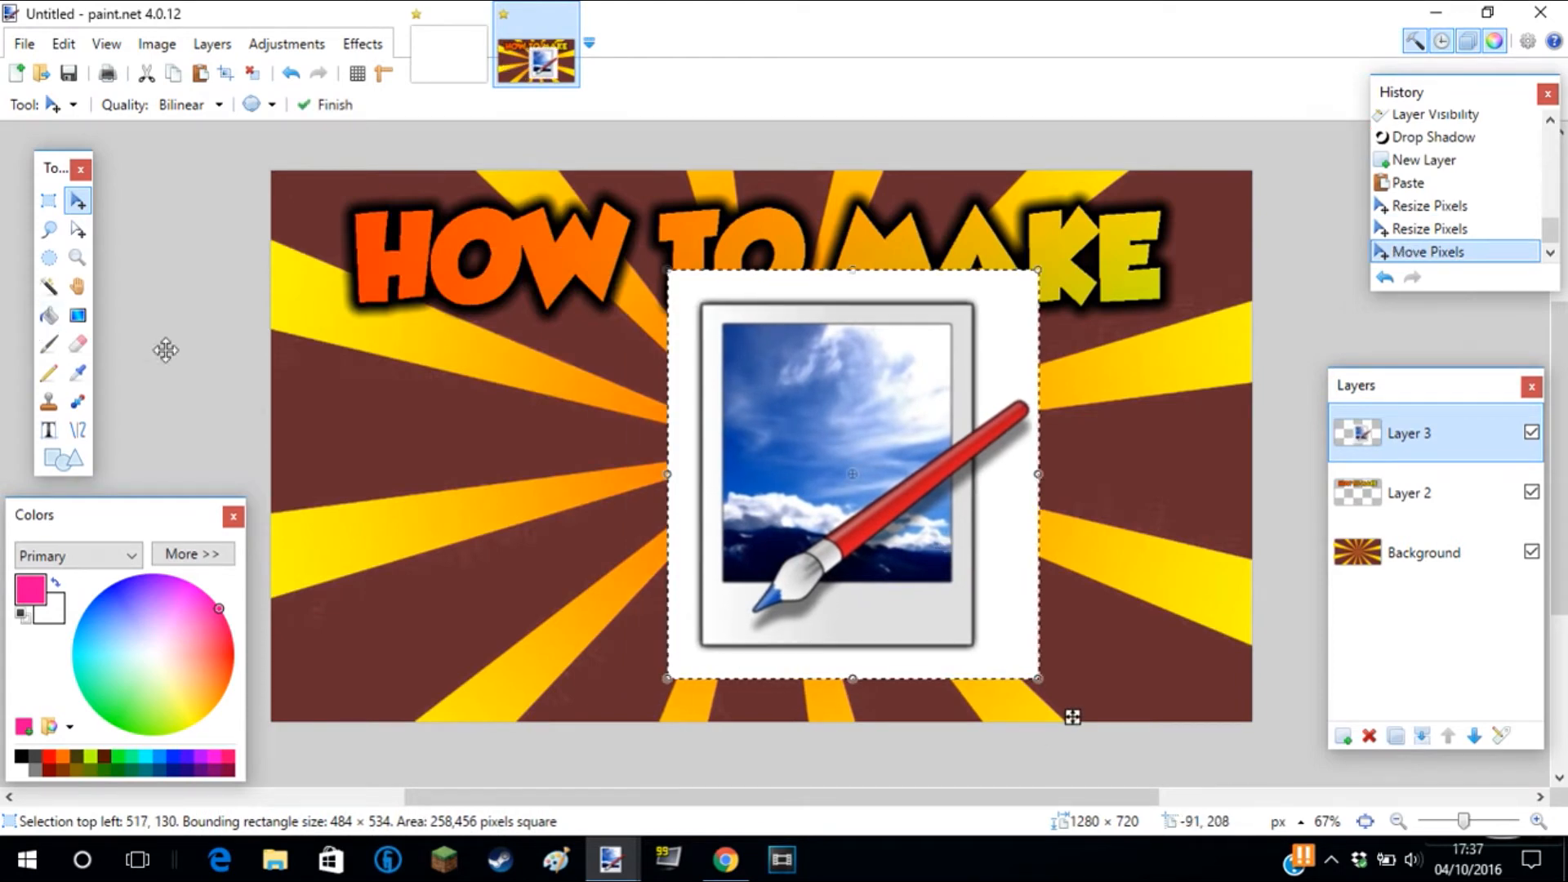
Select the logo's white background with the Magic Wand at 46% tolerance and erase it.
click(49, 288)
click(691, 289)
click(692, 289)
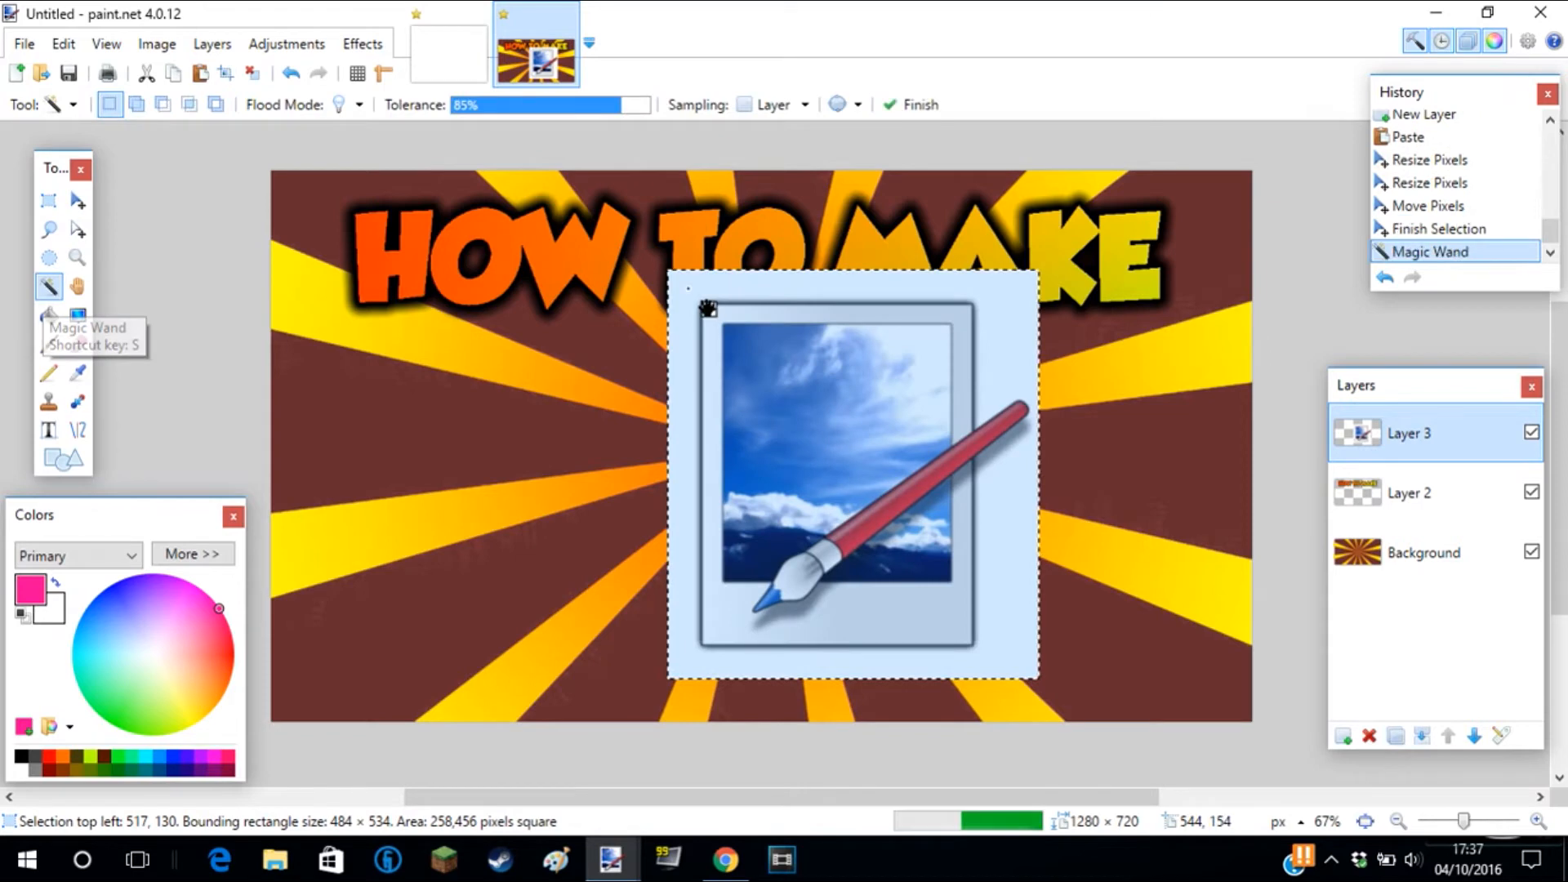
click(530, 113)
click(543, 106)
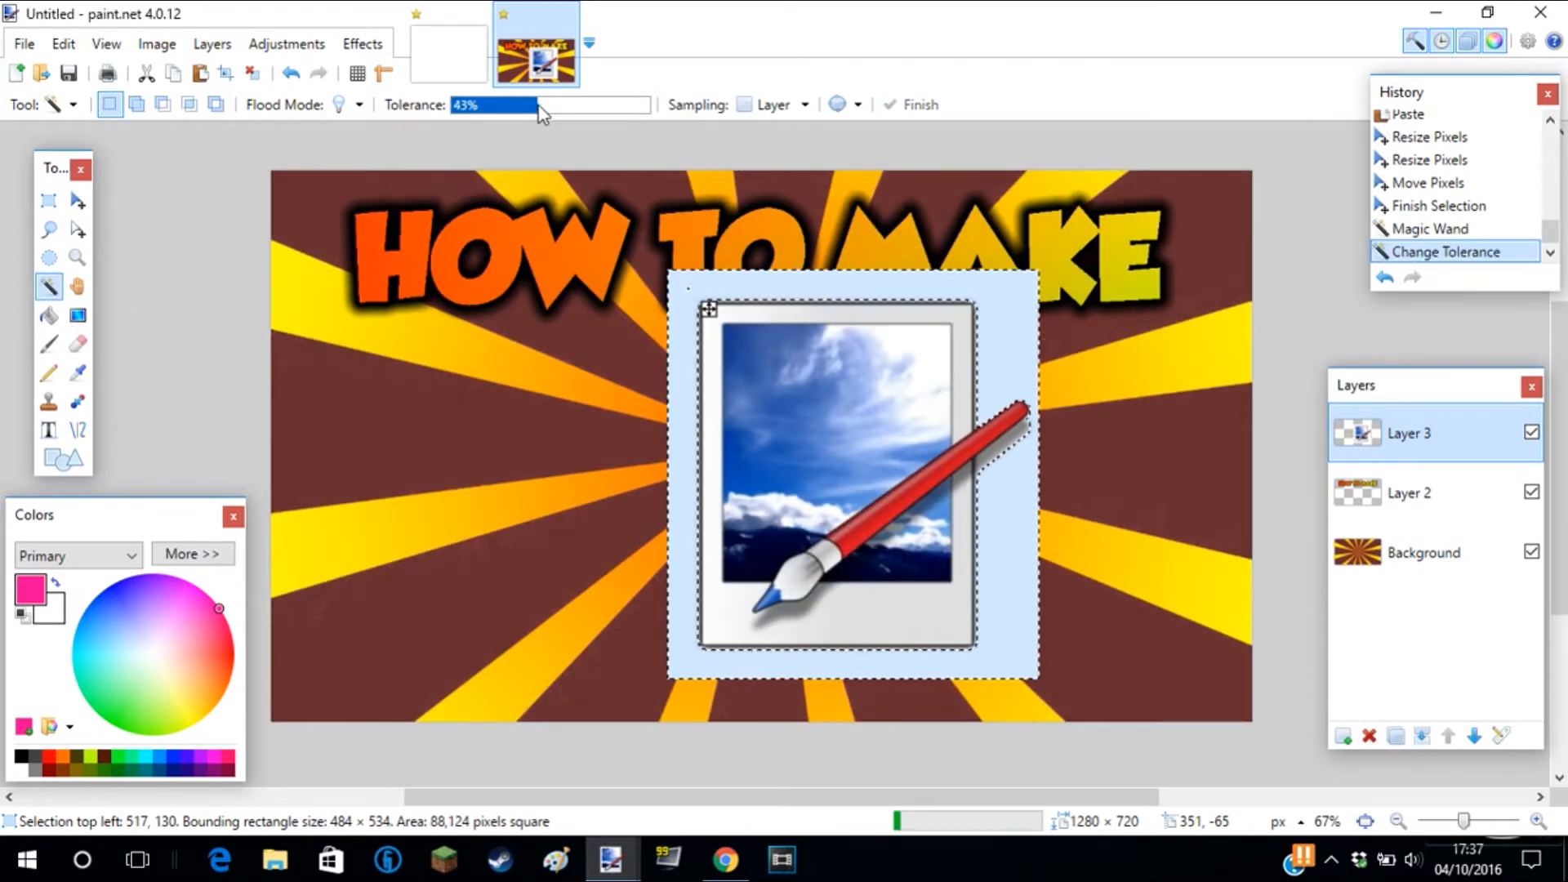
key(Delete)
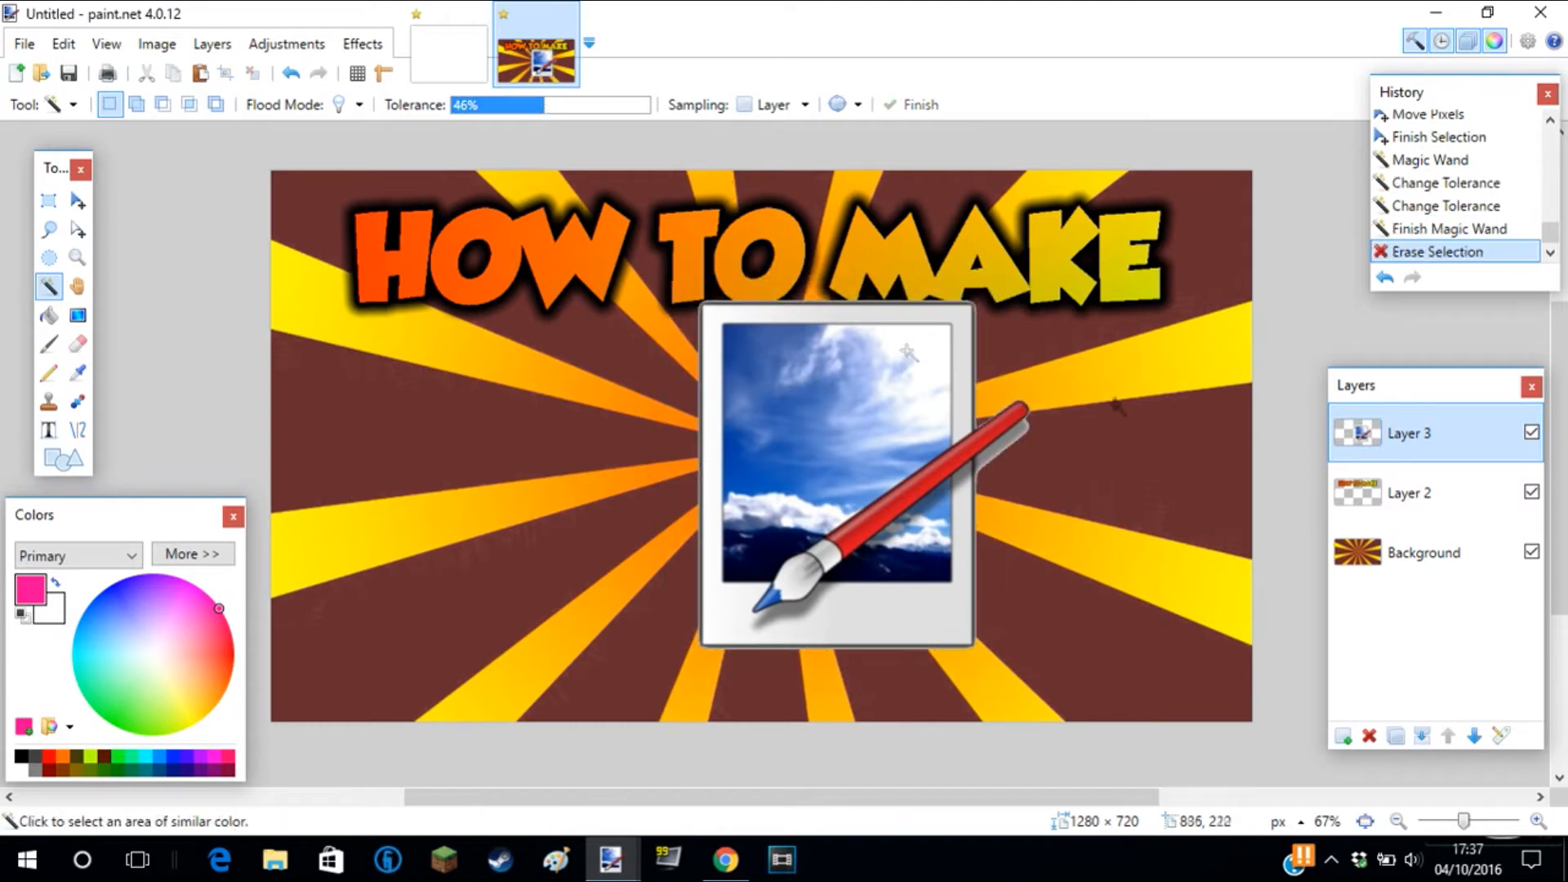
Try to select the leftover grey shadow beside the brush handle with the Magic Wand and Lasso Select.
click(1025, 464)
drag(482, 107, 488, 108)
click(49, 230)
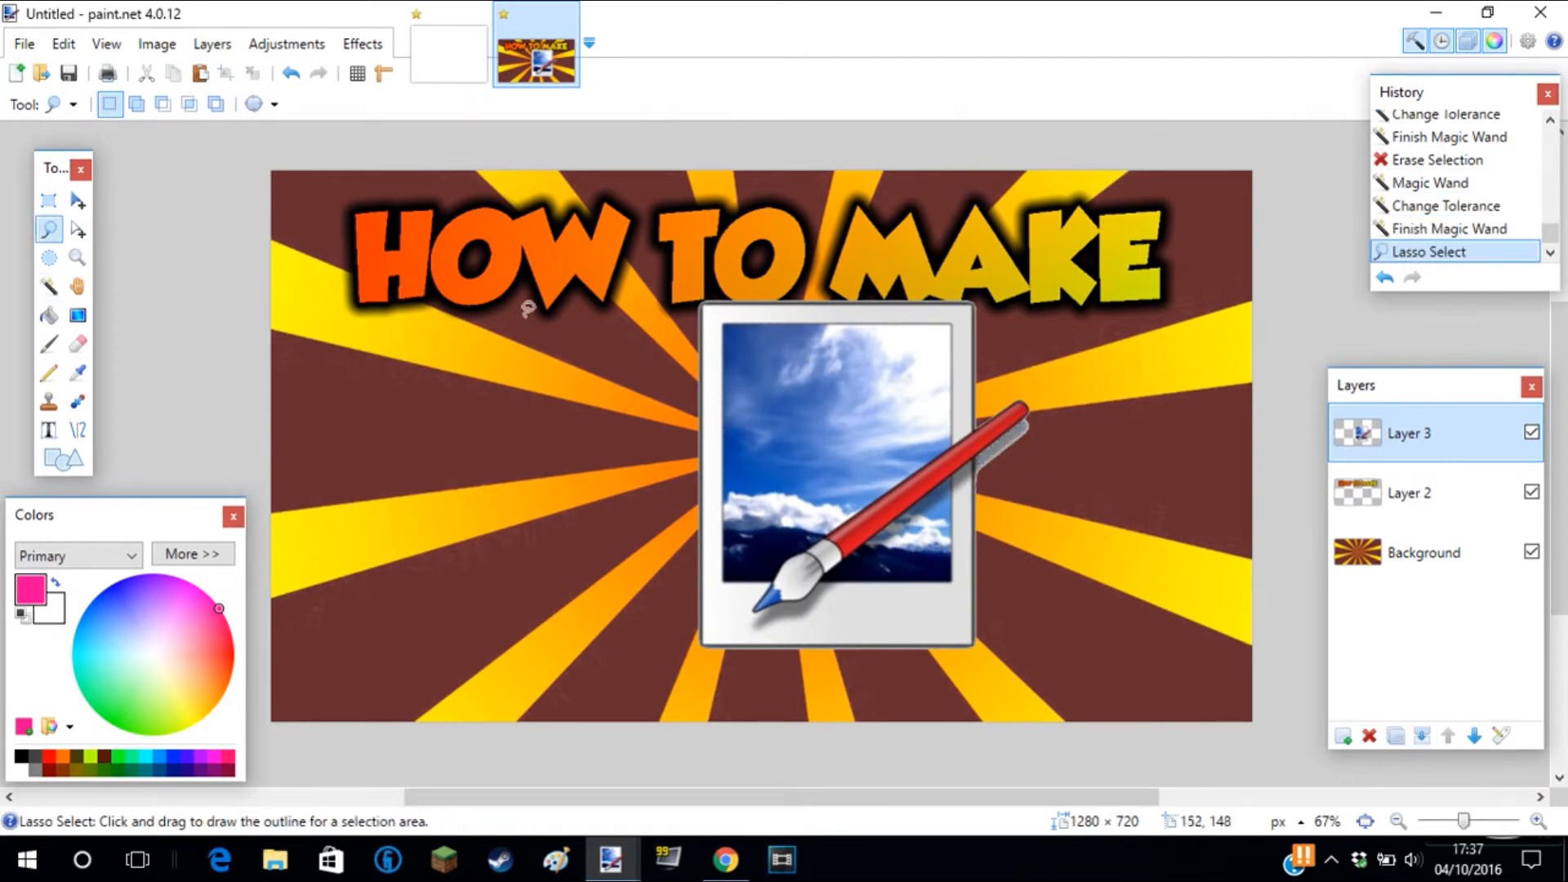
scroll(921, 627, up, 3)
click(77, 258)
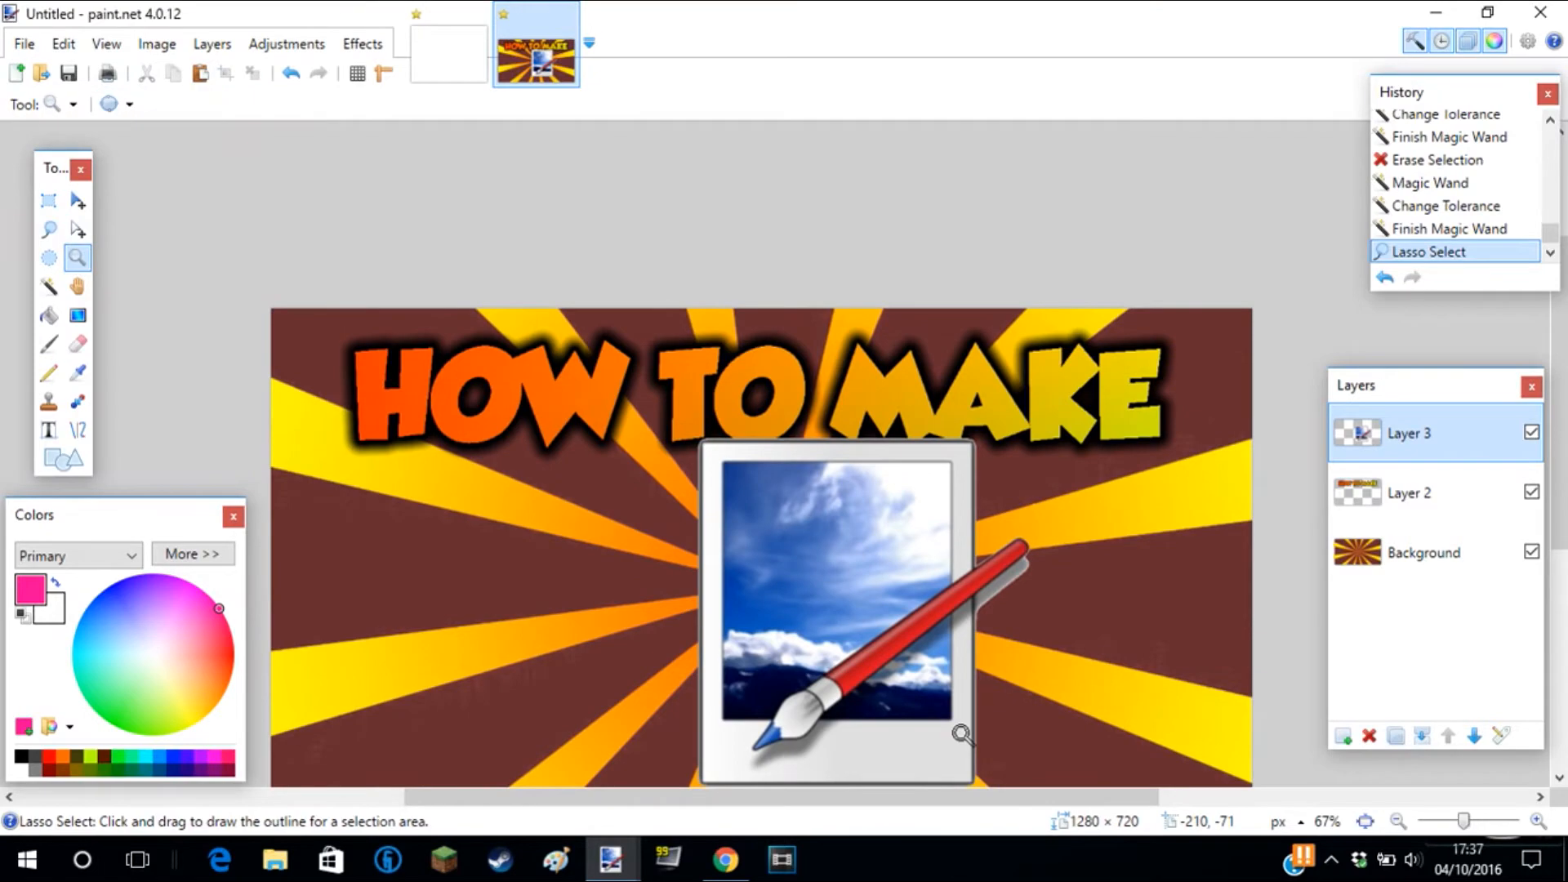
click(939, 723)
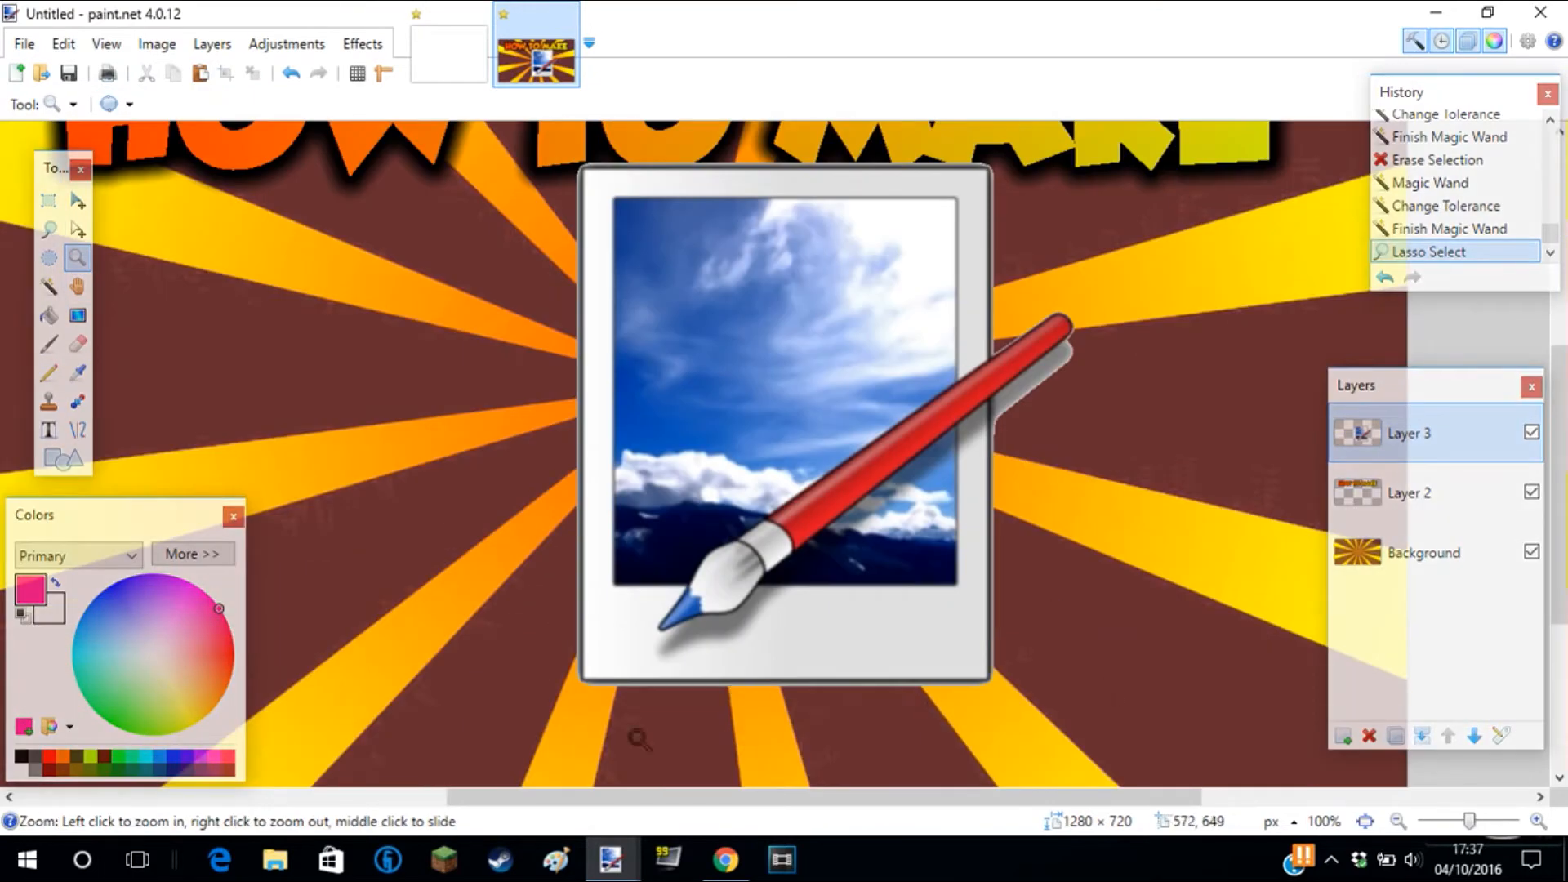
right_click(938, 584)
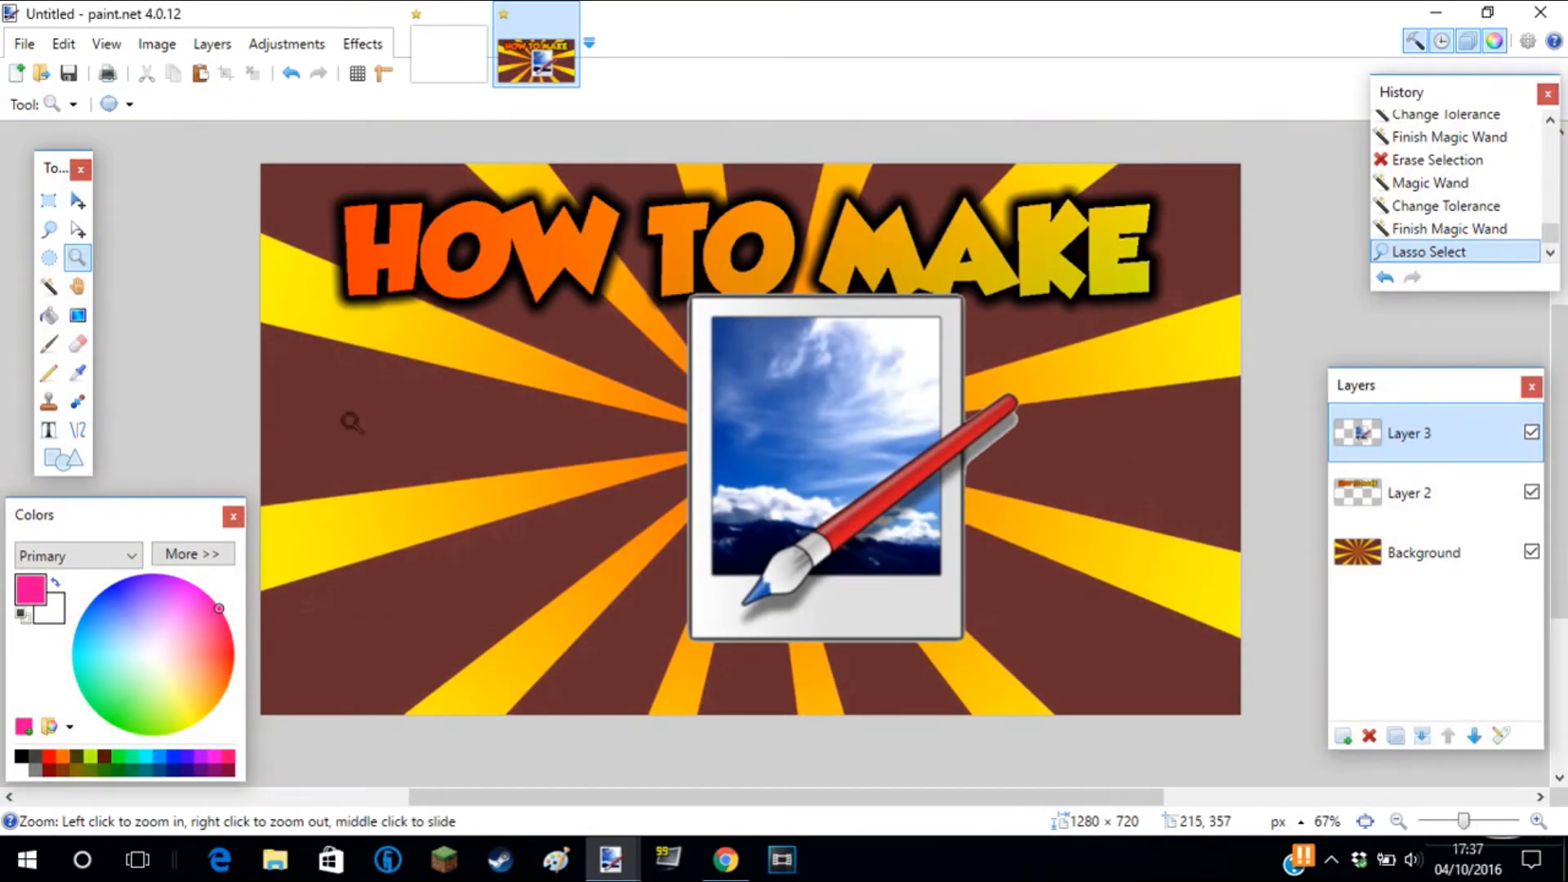
Select the whole logo layer, scale it down to about 1112 × 625 pixels, and tilt it about 11° clockwise, slightly right of centre.
click(77, 202)
key(ctrl+a)
mouse_move(810, 481)
mouse_down()
mouse_move(756, 480)
mouse_move(802, 450)
mouse_move(808, 468)
mouse_up()
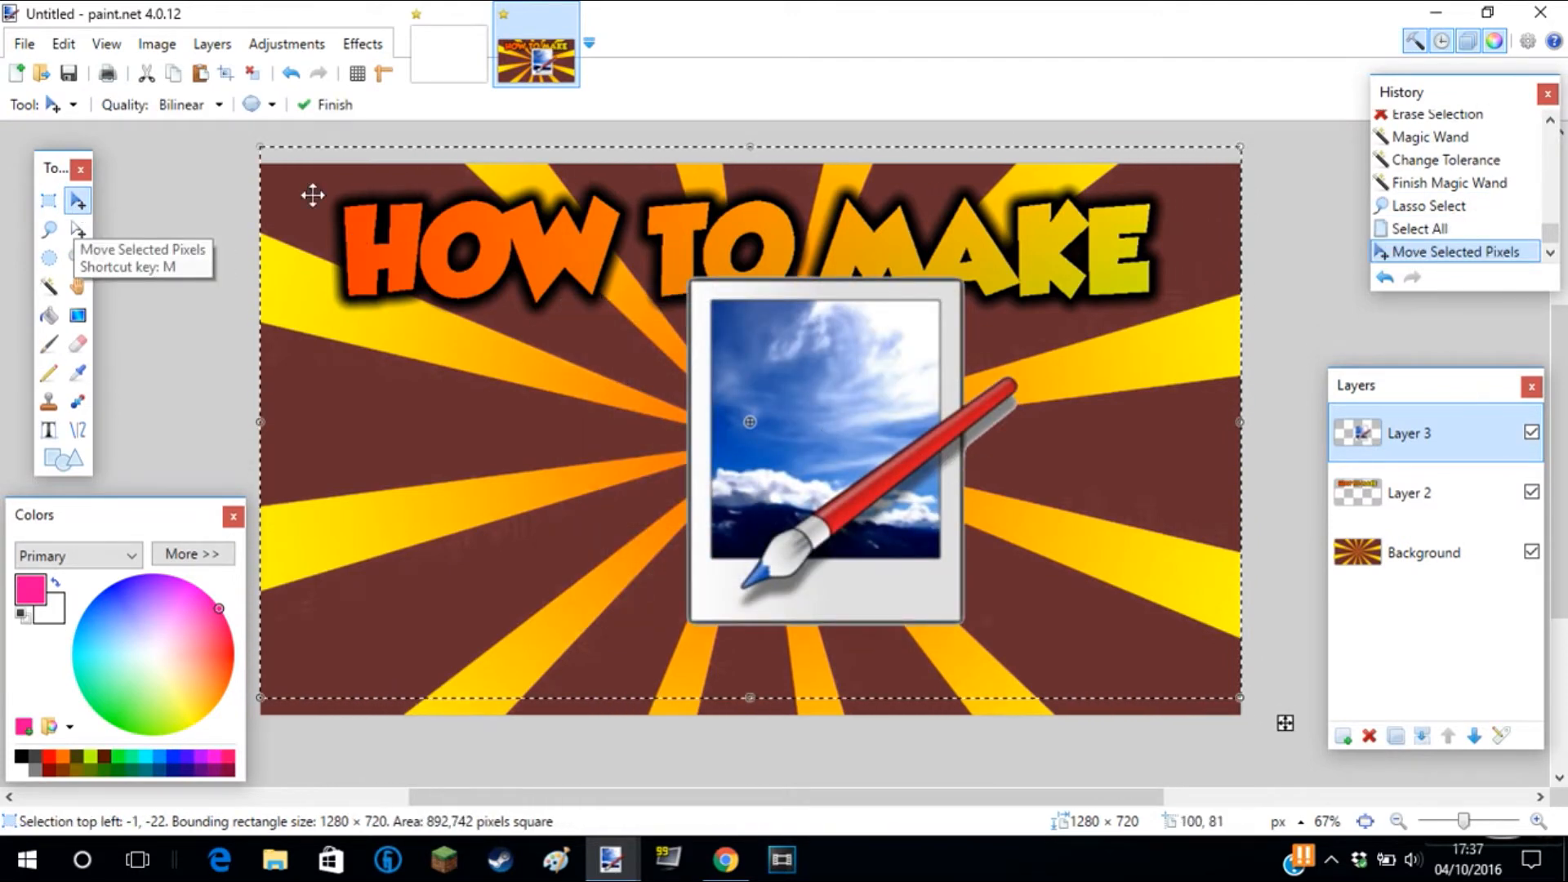
drag(260, 147, 421, 245)
drag(336, 755, 359, 751)
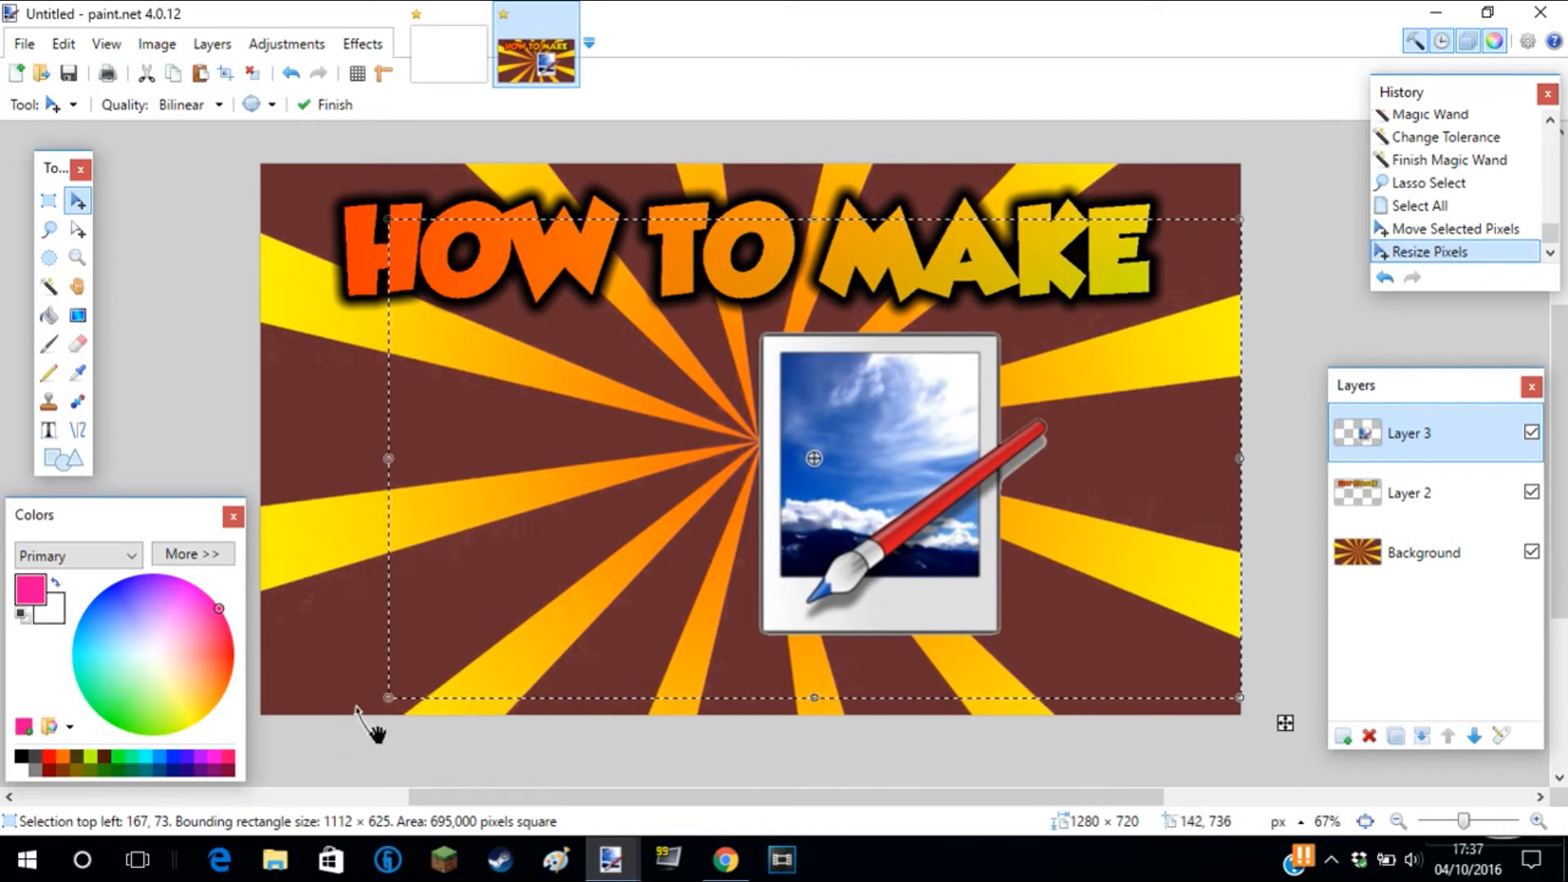
drag(385, 732, 321, 637)
drag(978, 645, 1015, 580)
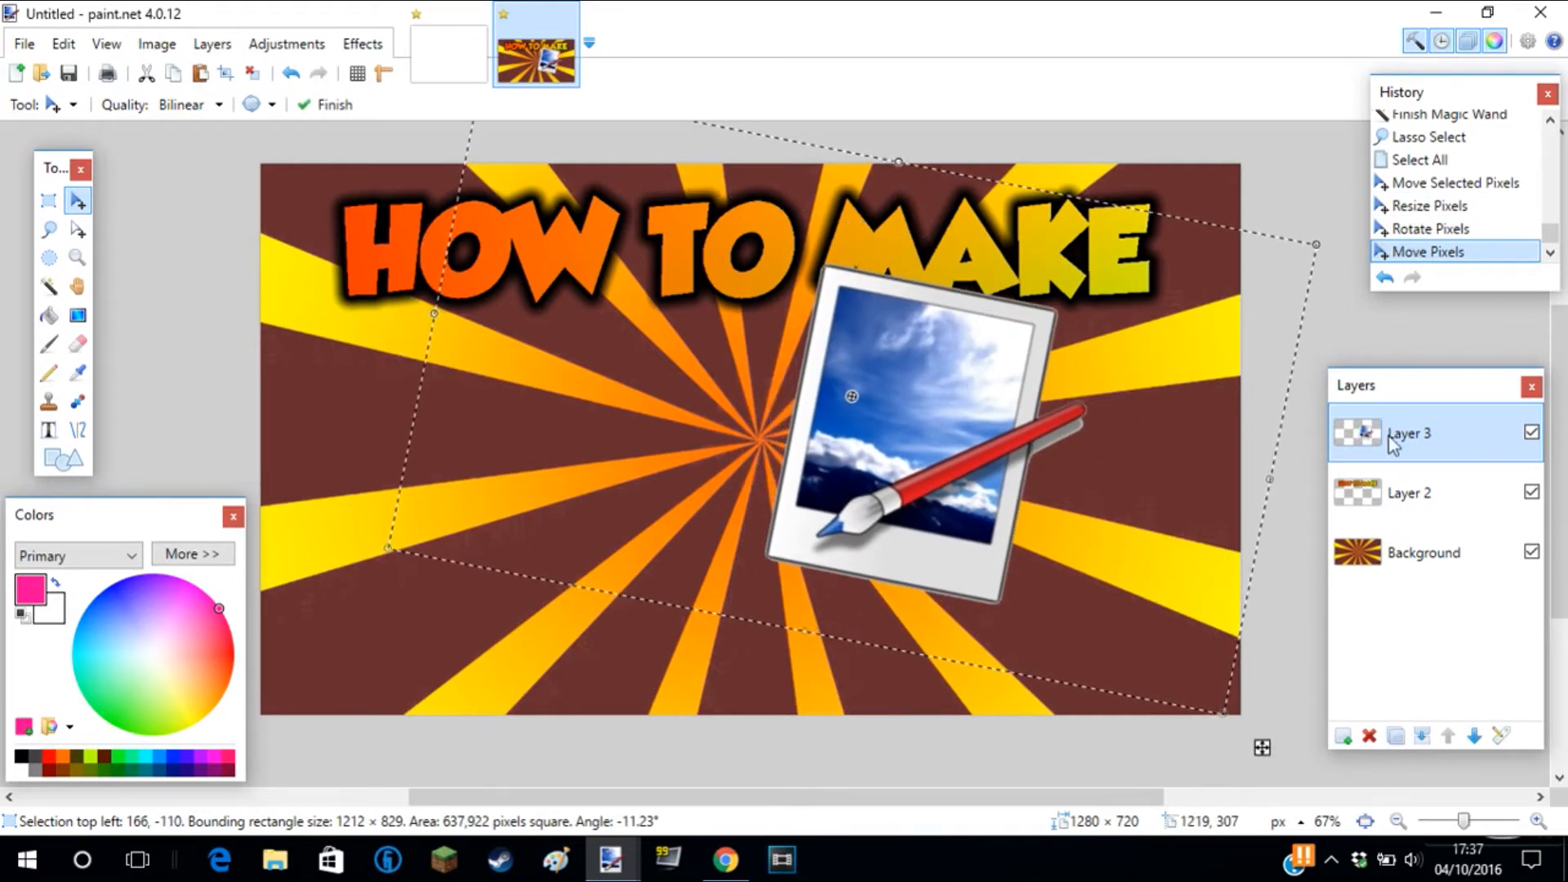
Move the logo layer beneath the text layer, then enlarge the logo and place it in the image's right half below "MAKE".
drag(1393, 438, 1397, 508)
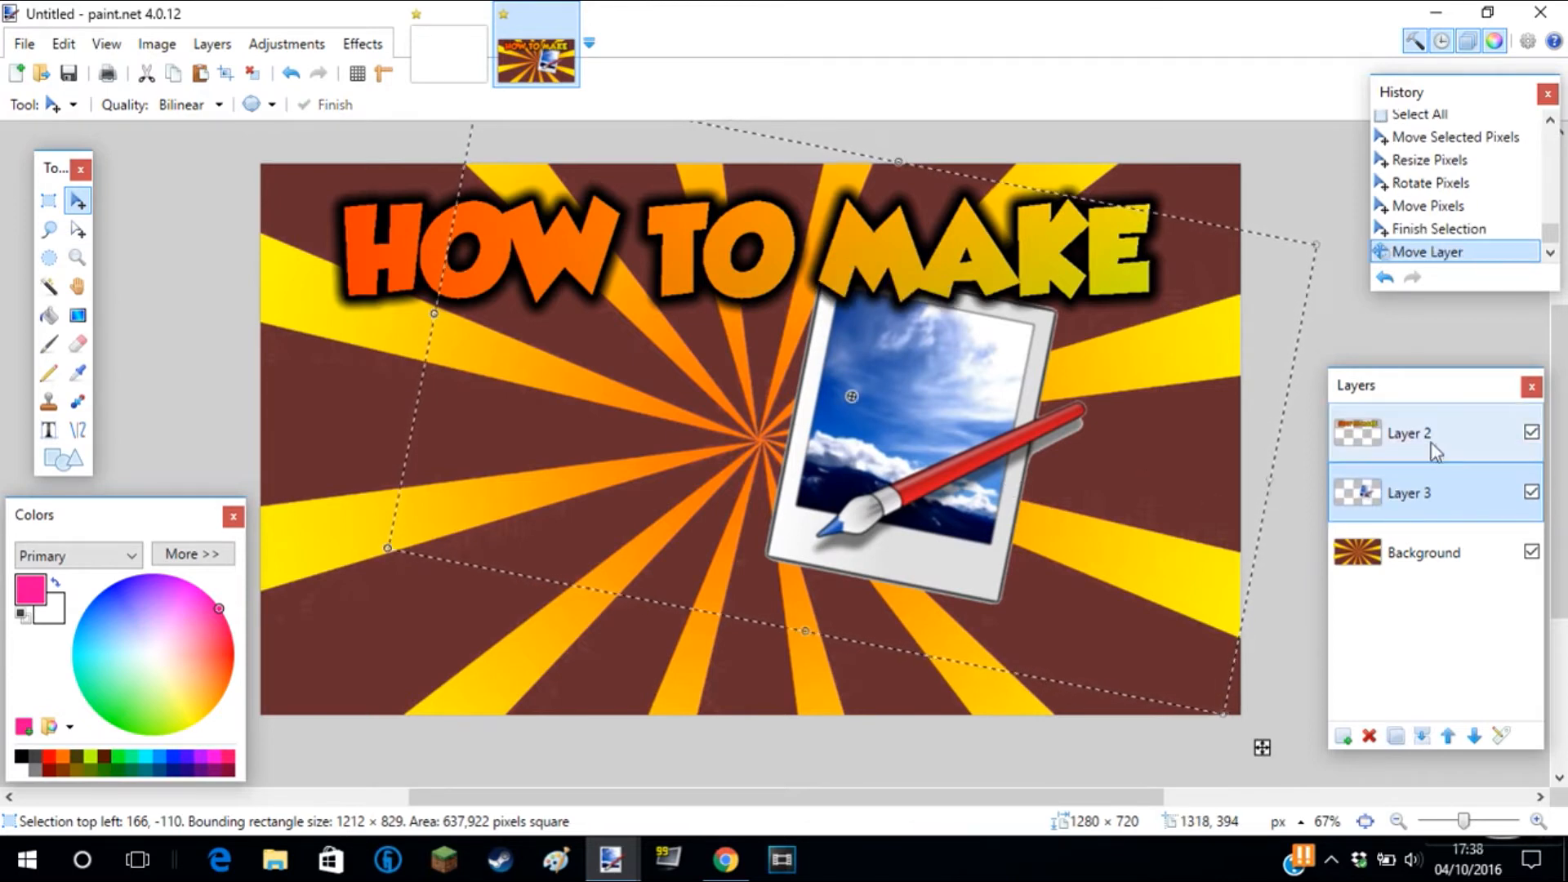
drag(933, 478, 940, 488)
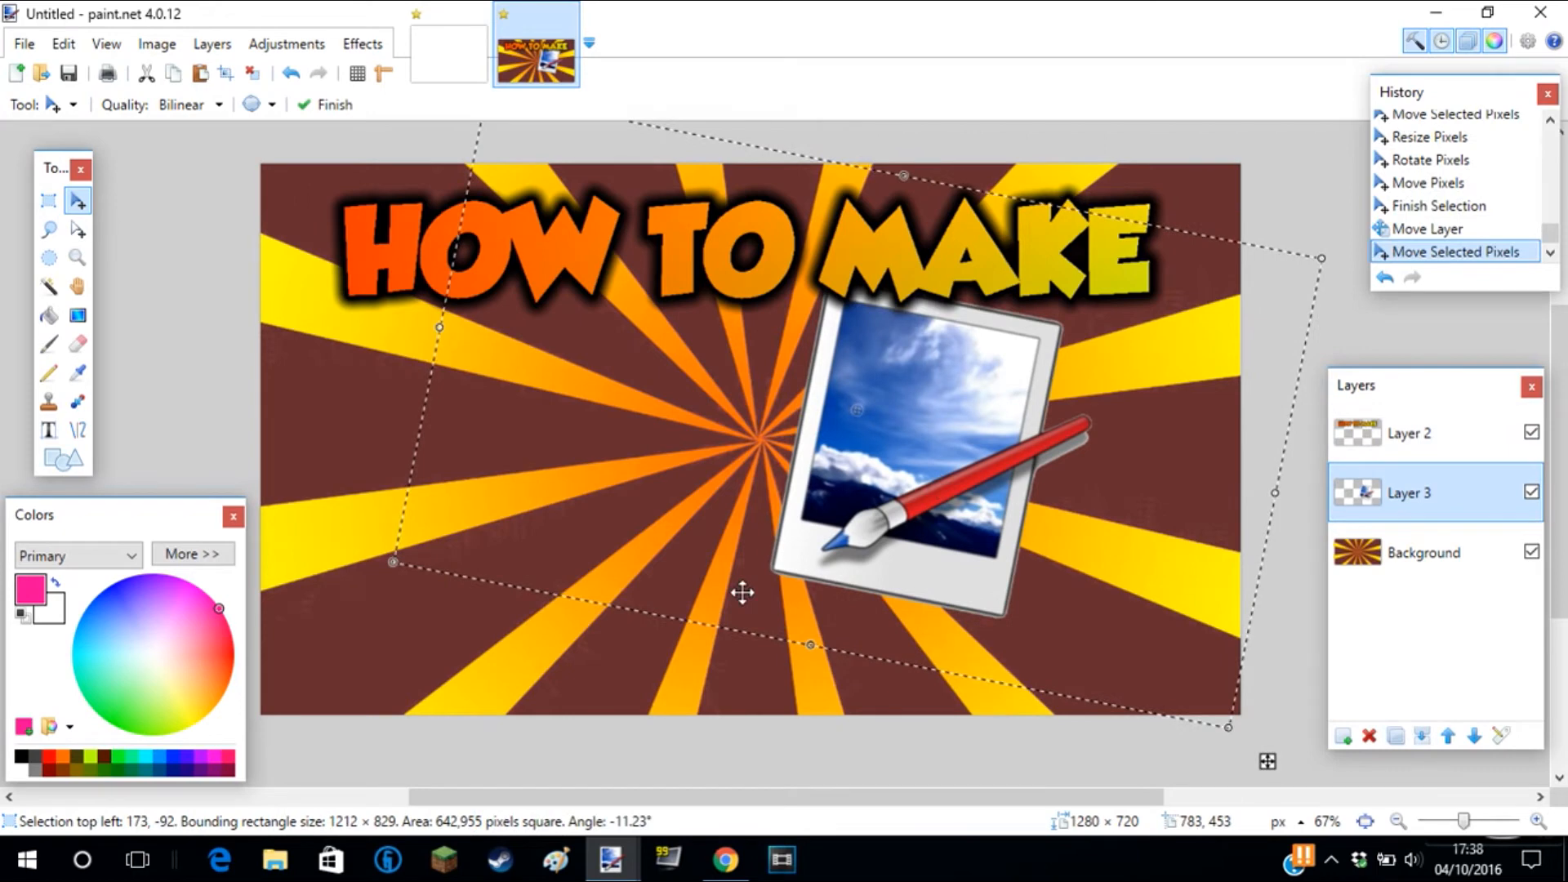
drag(393, 562, 294, 614)
drag(1177, 526, 1251, 526)
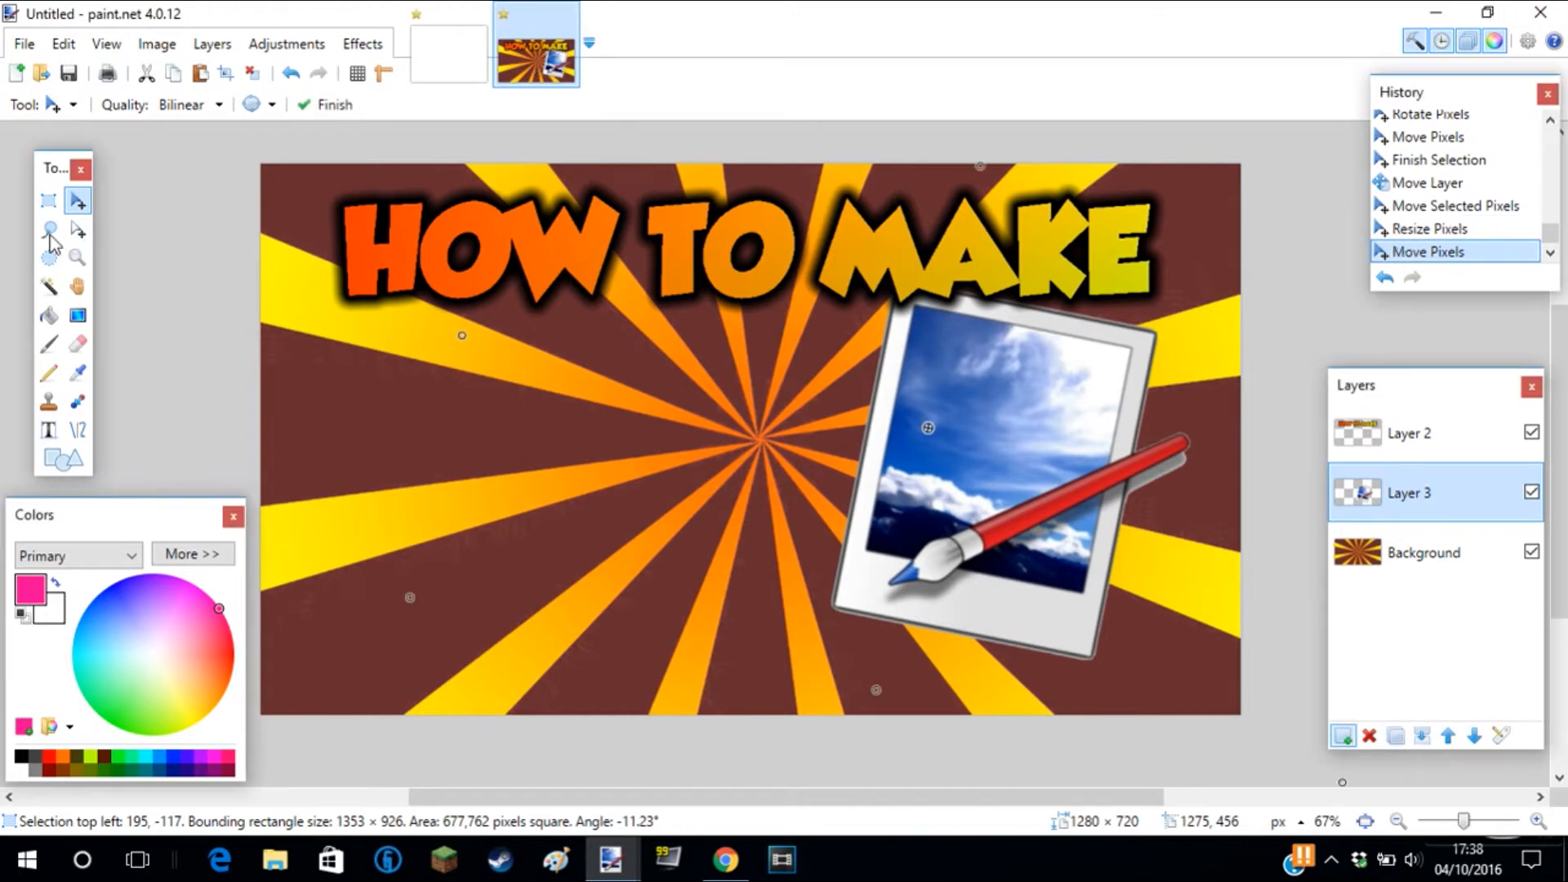
Add a new layer directly above the logo layer and activate the Text tool.
key(ctrl+shift+n)
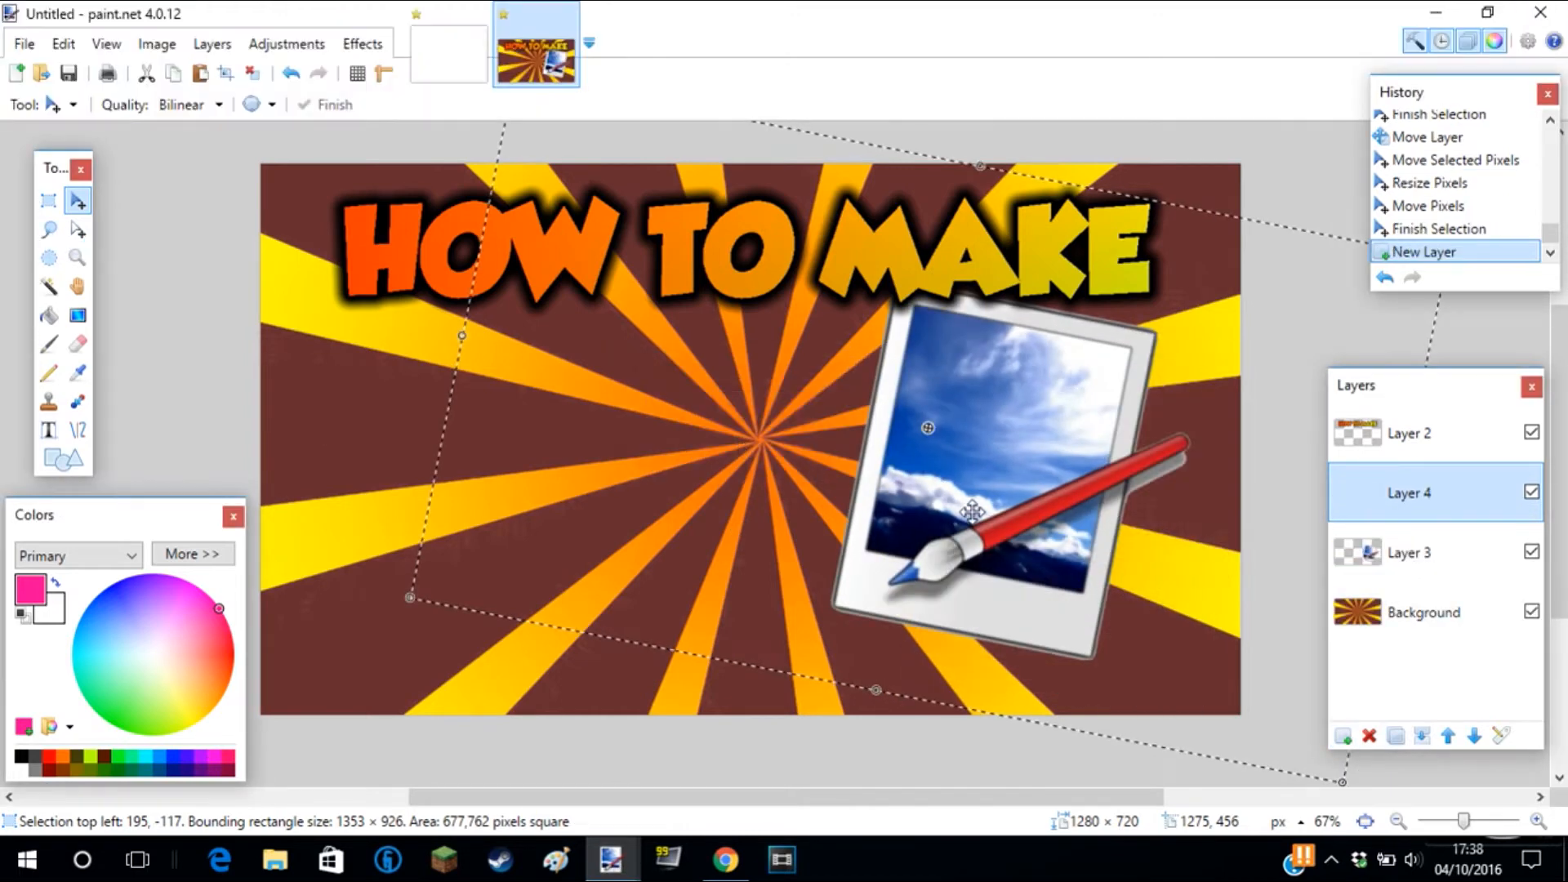
click(51, 231)
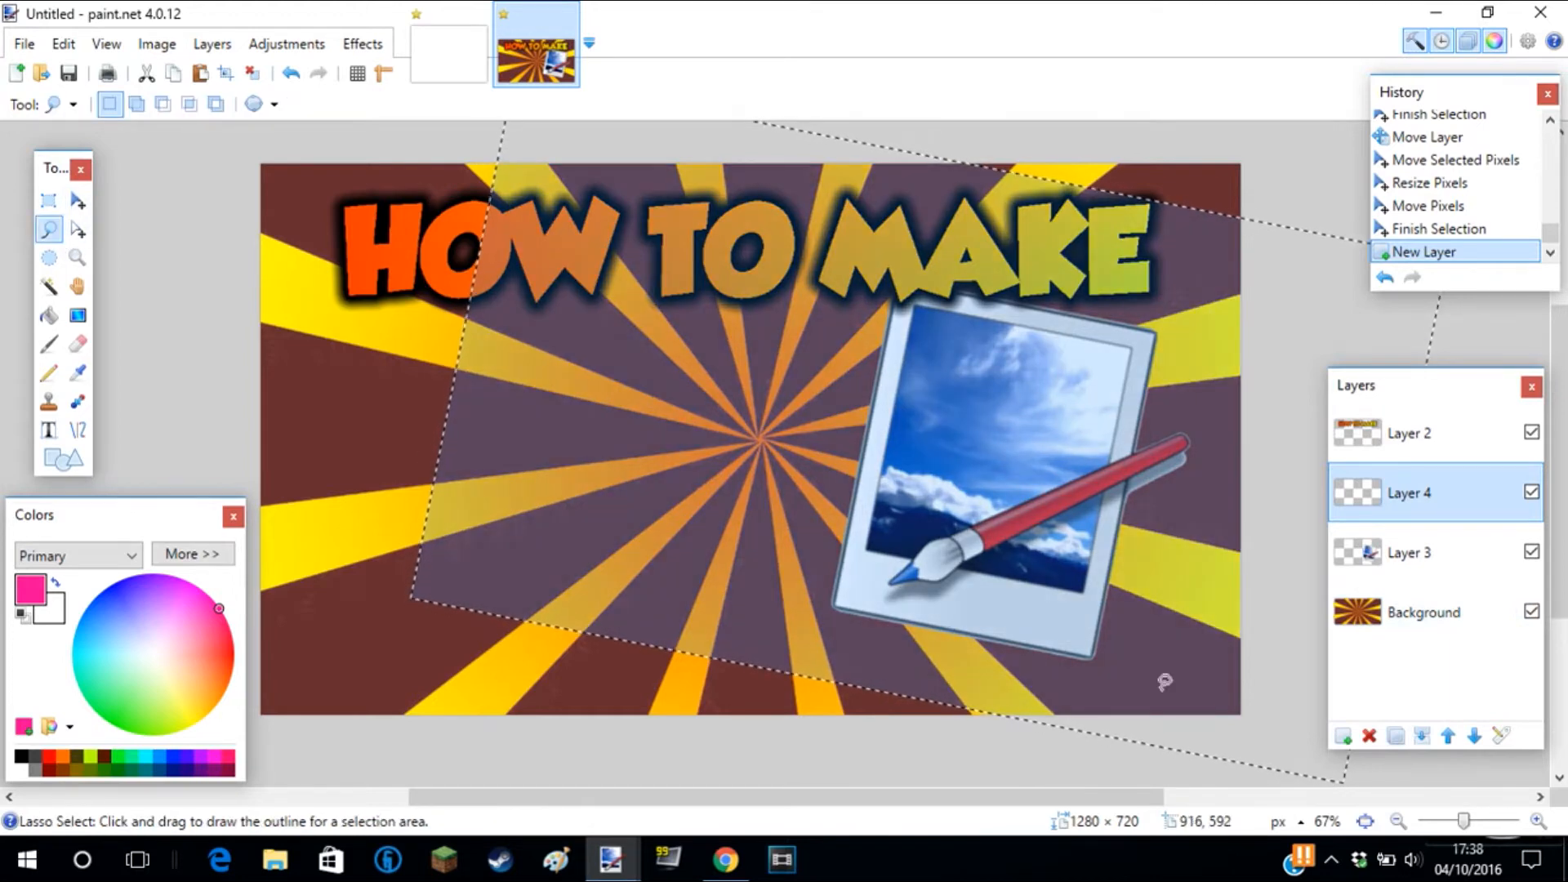
click(49, 430)
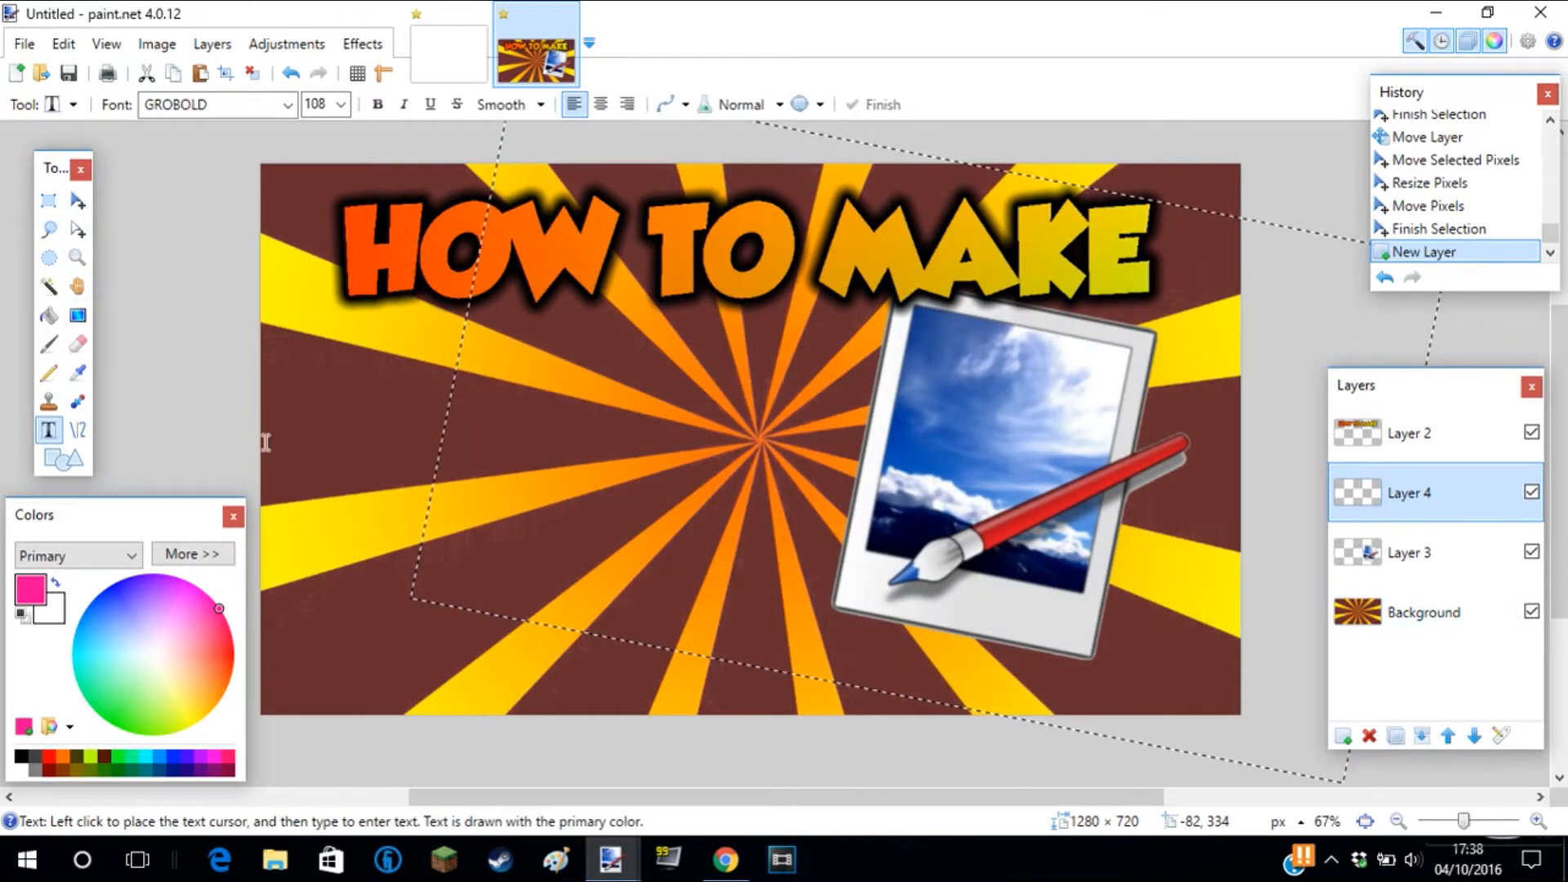
text(af)
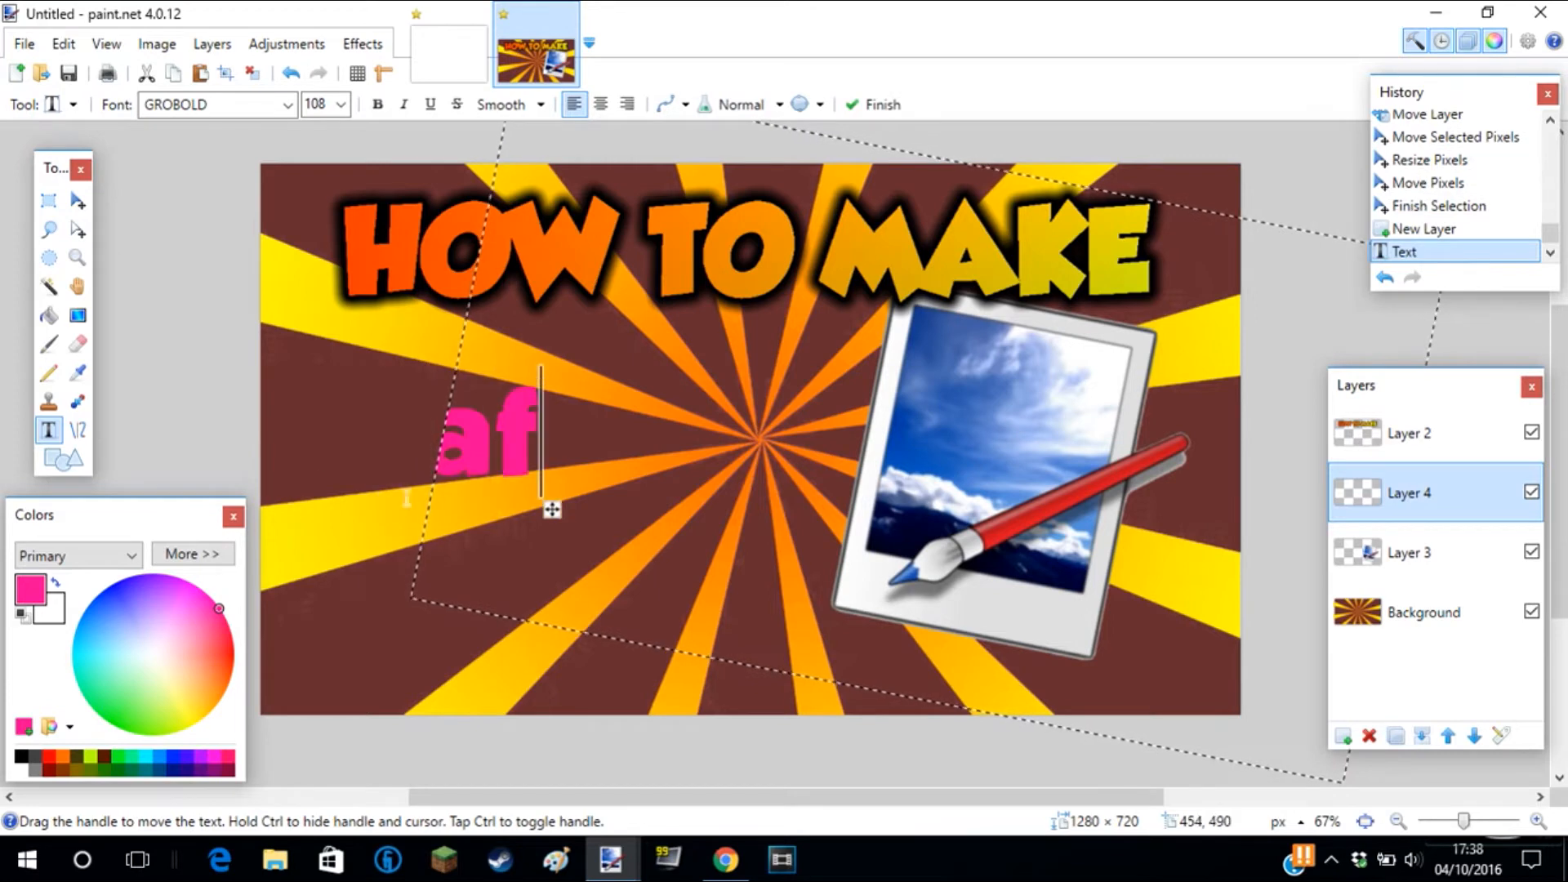
text(awdawdawd)
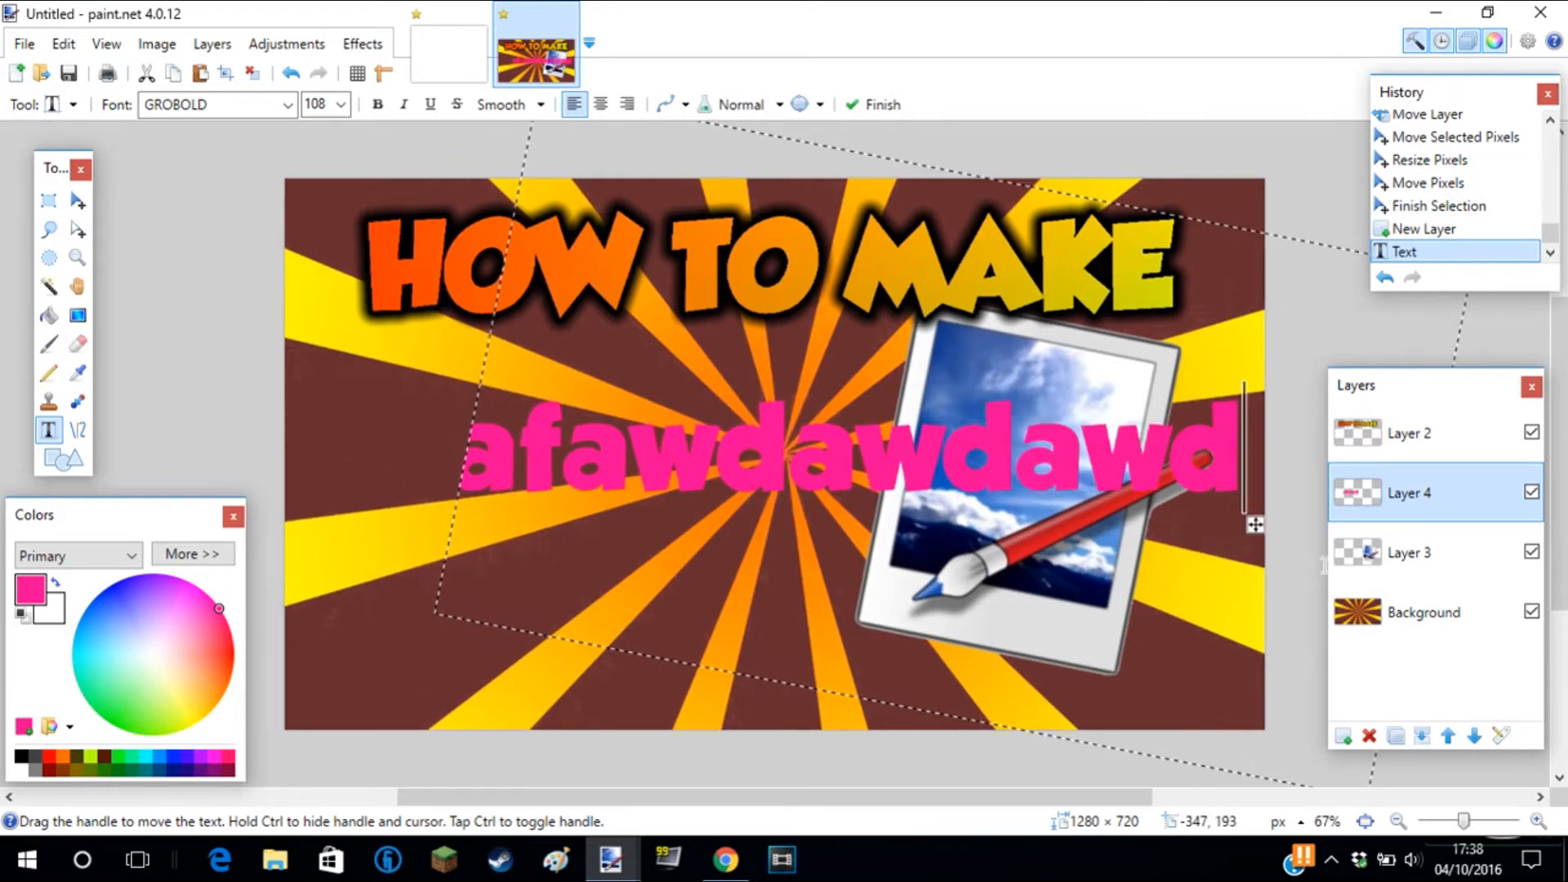
drag(1255, 524, 1170, 535)
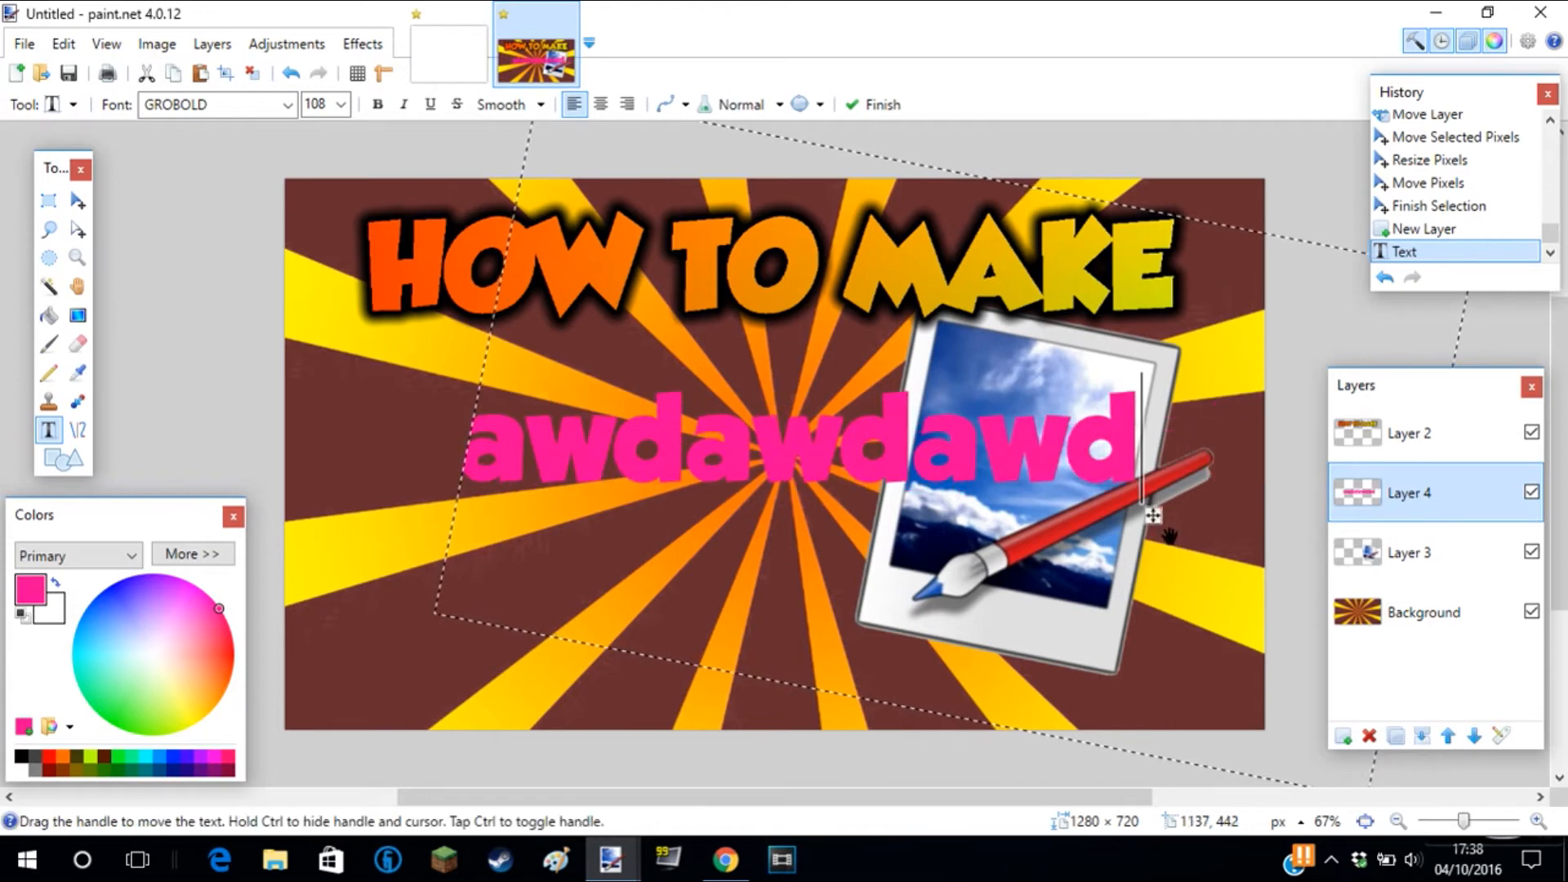
key(BackSpace)
key(BackSpace)
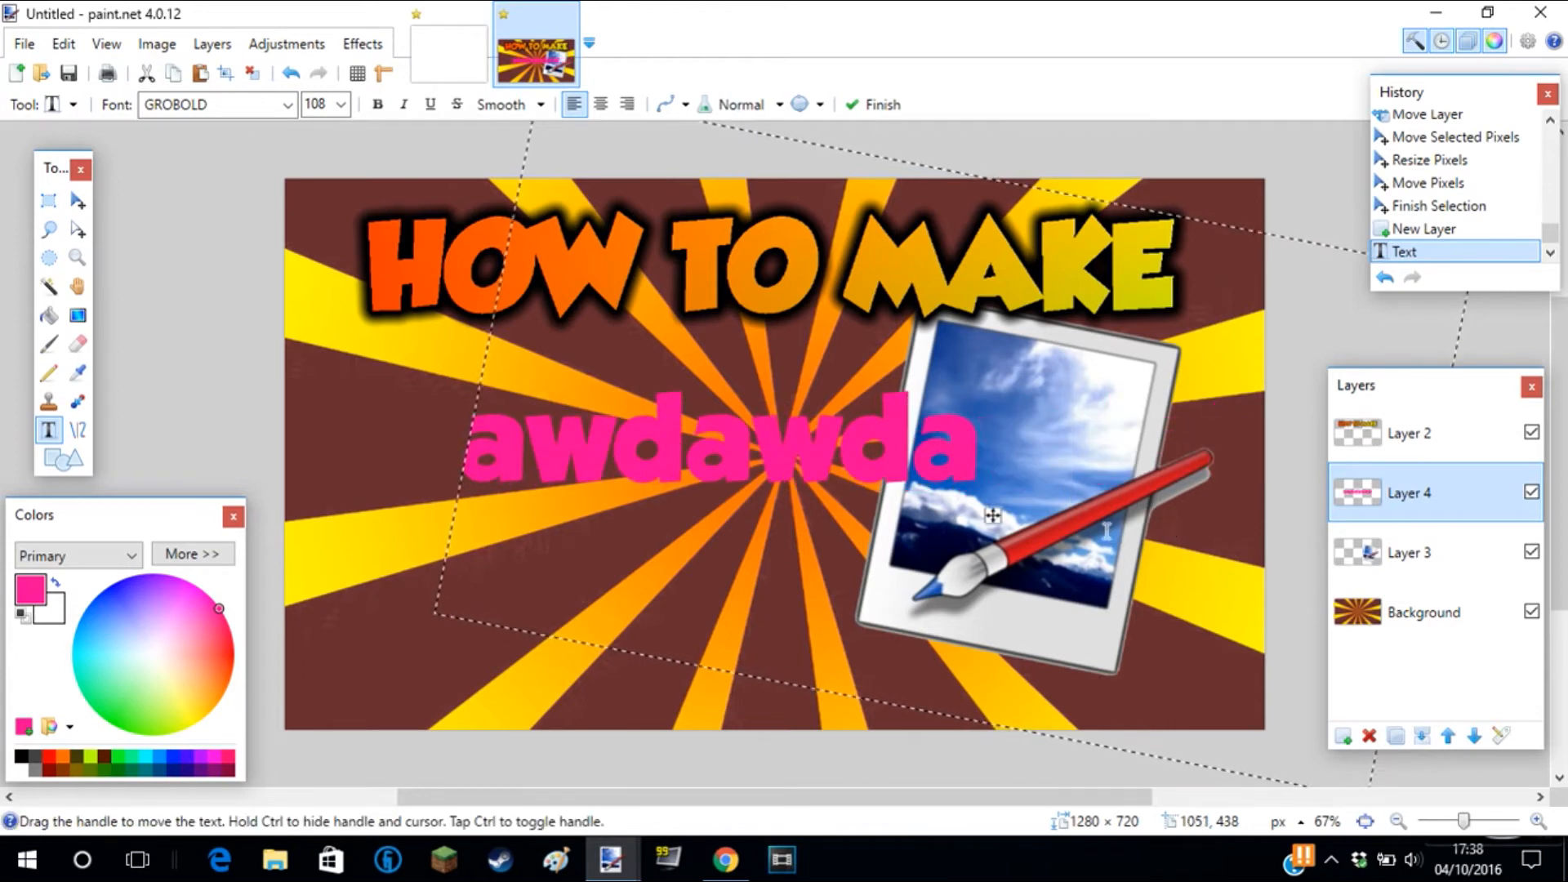
key(BackSpace)
key(BackSpace)
key(BackSpace)
key(BackSpace)
key(BackSpace)
key(BackSpace)
key(BackSpace)
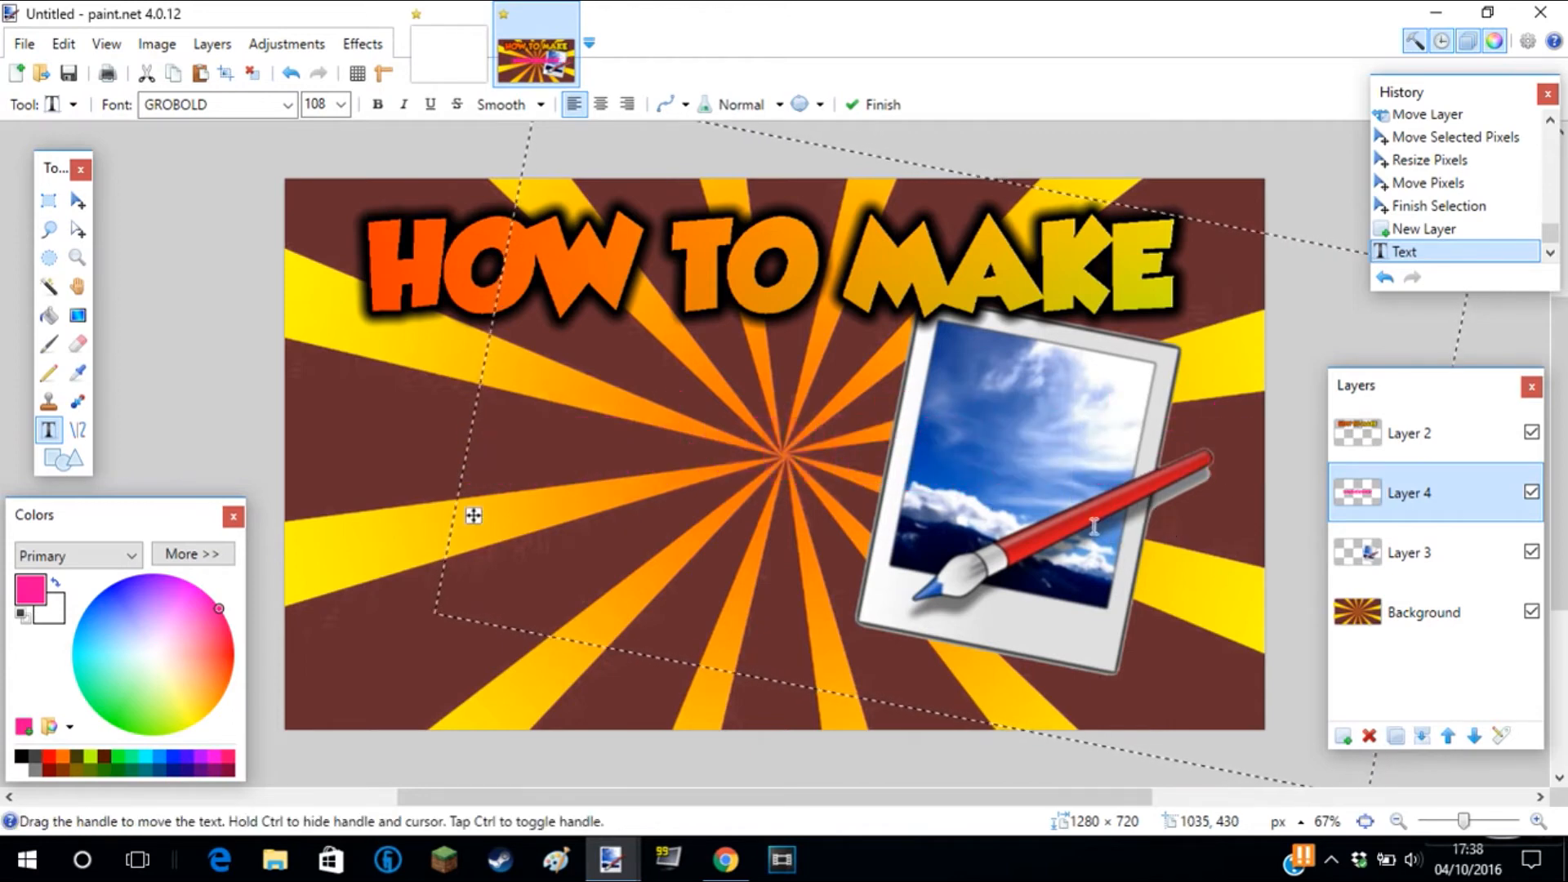
Deselect the remaining logo outline, then erase a wide rectangular area across the middle of the new layer.
click(48, 228)
click(352, 357)
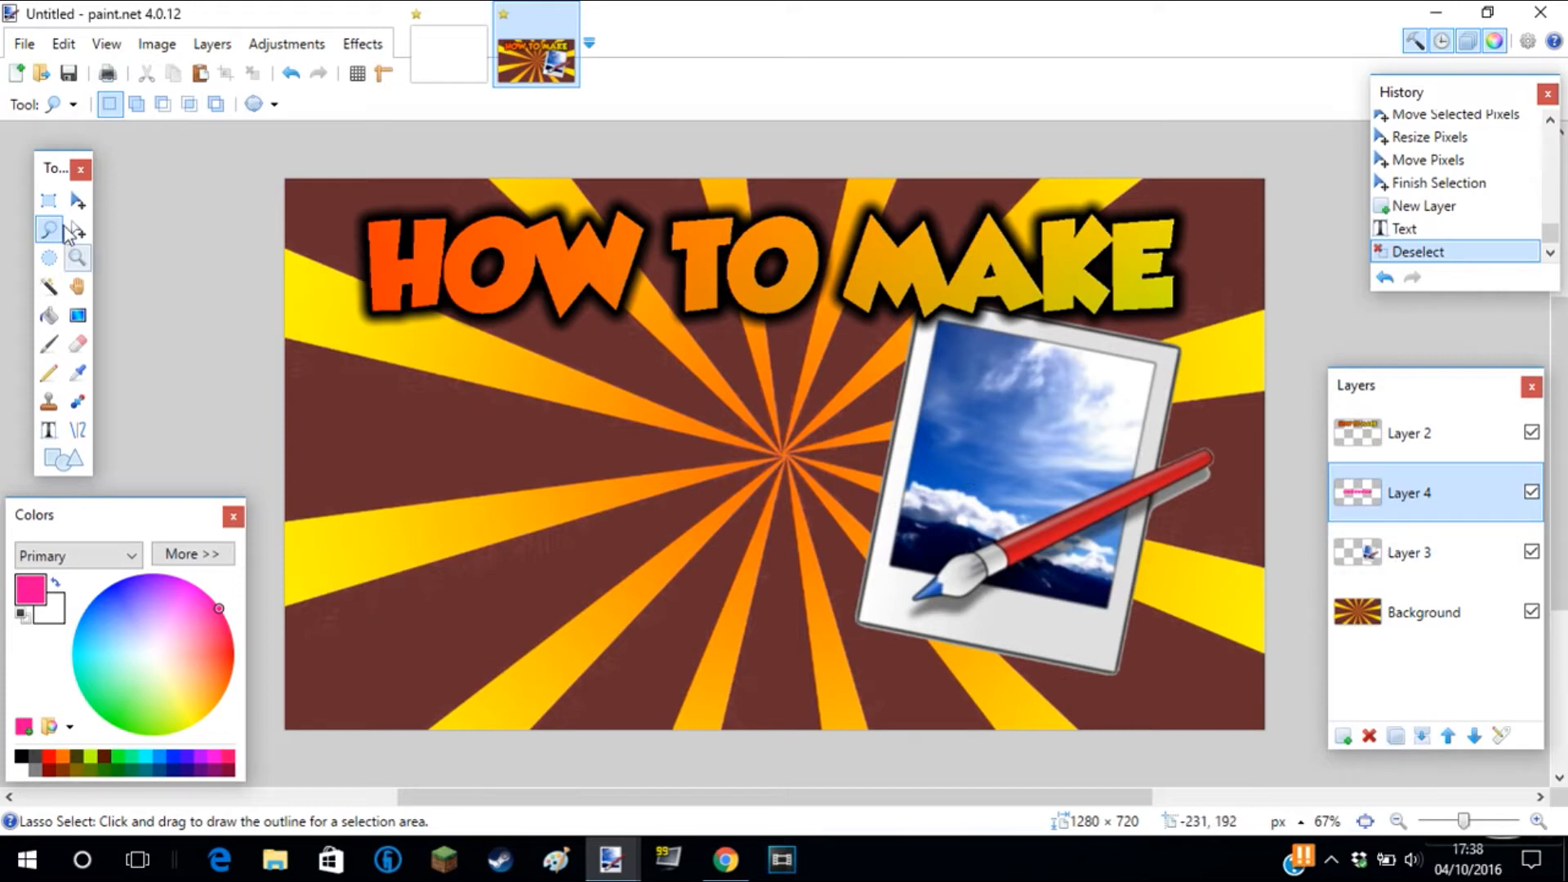
click(48, 200)
drag(292, 296, 1339, 564)
key(Delete)
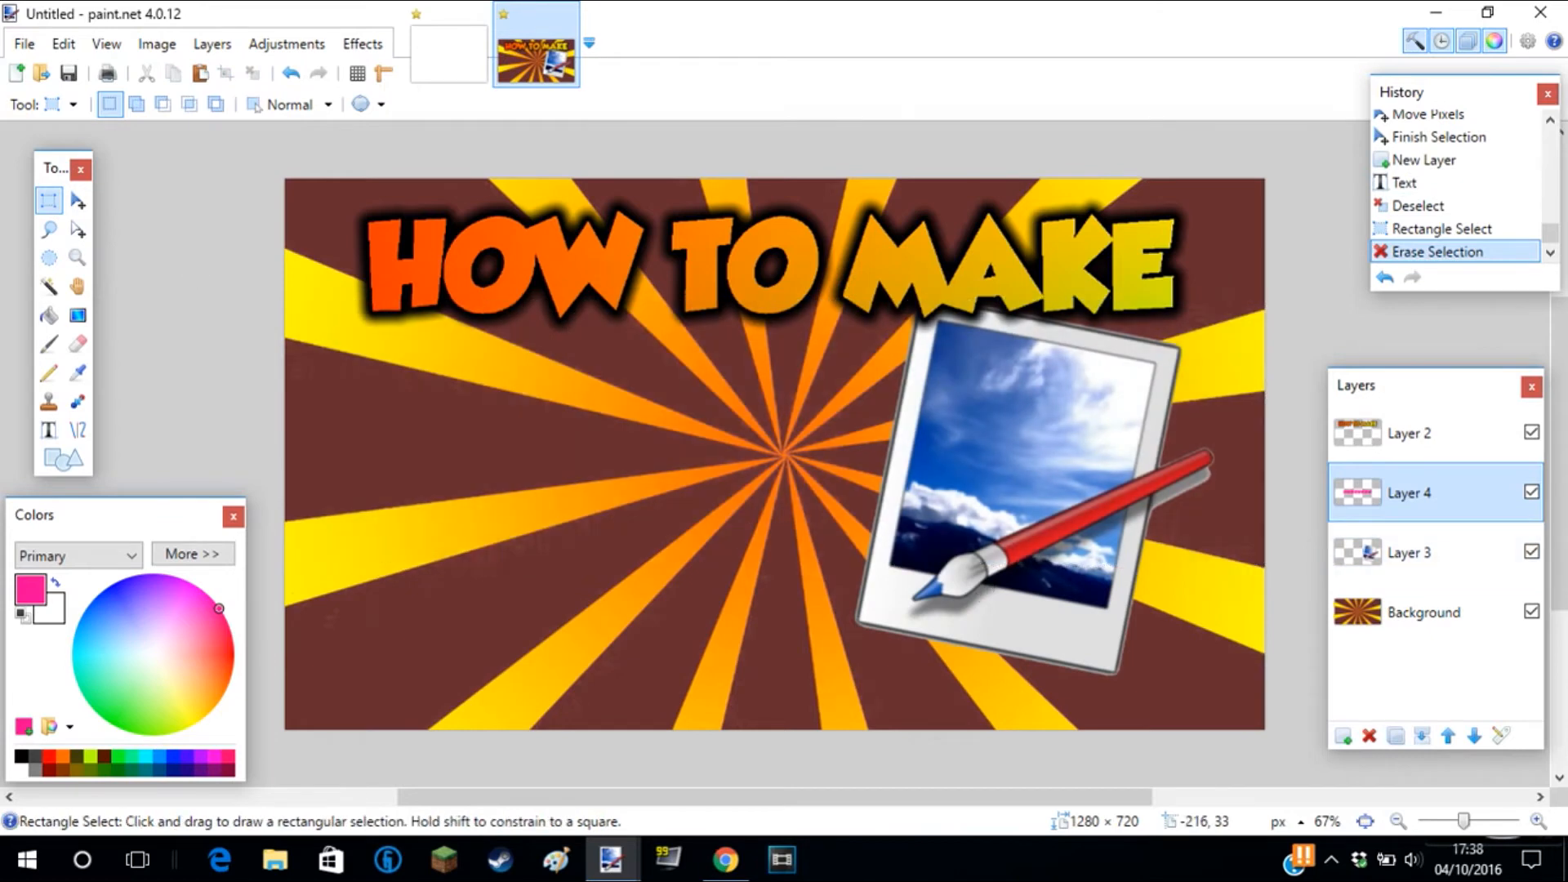
Add the text "THUMBNAILS" in GROBOLD at size 144, spanning the image's width below "HOW TO MAKE".
click(48, 430)
click(367, 459)
text(THUM)
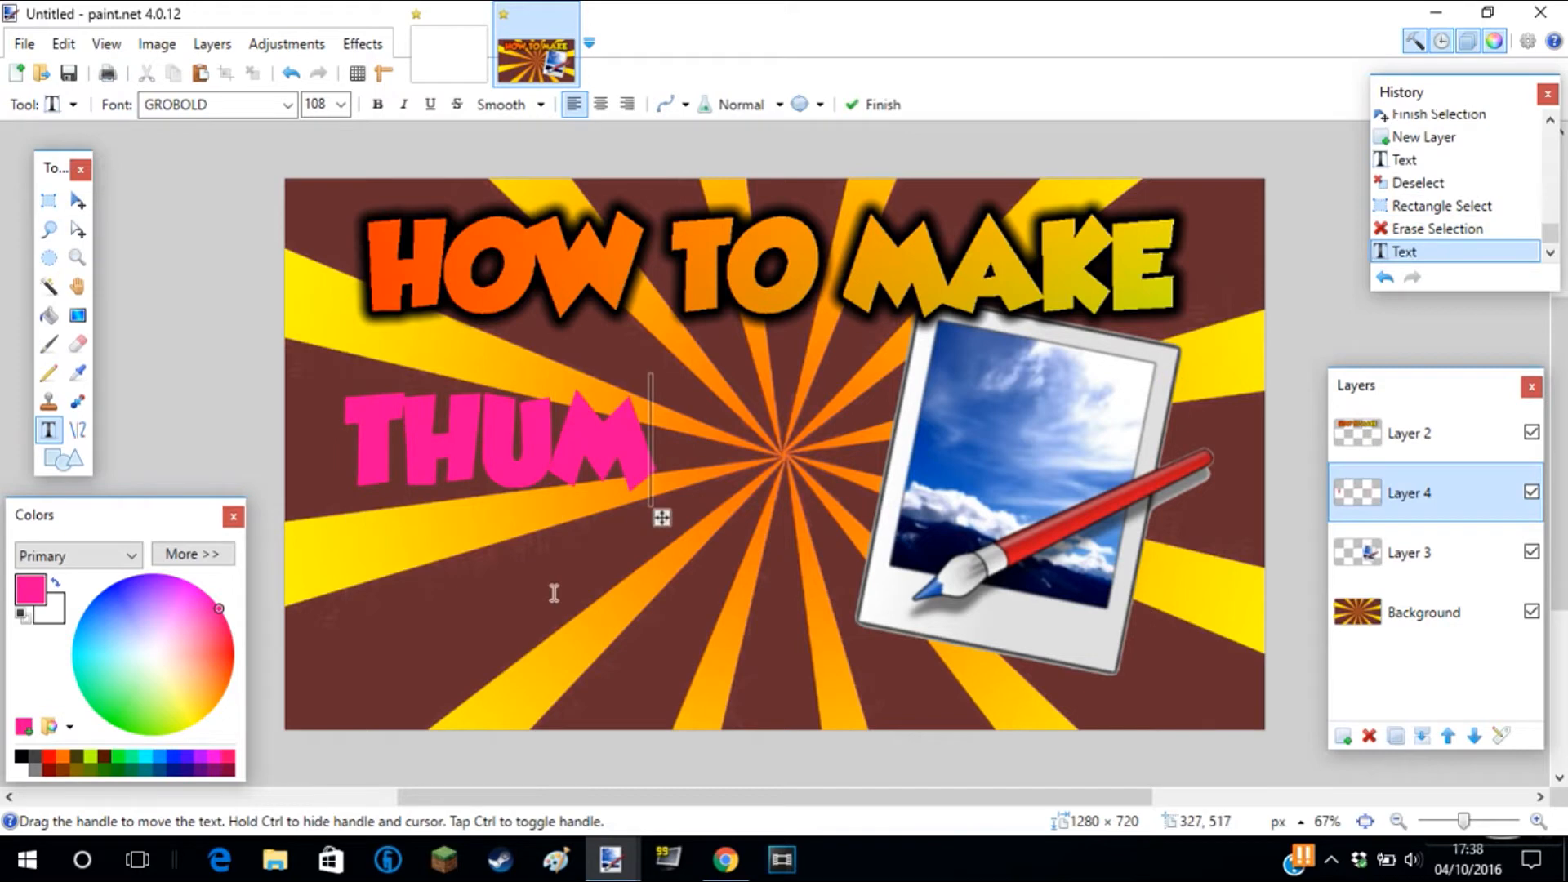
text(BNAILS)
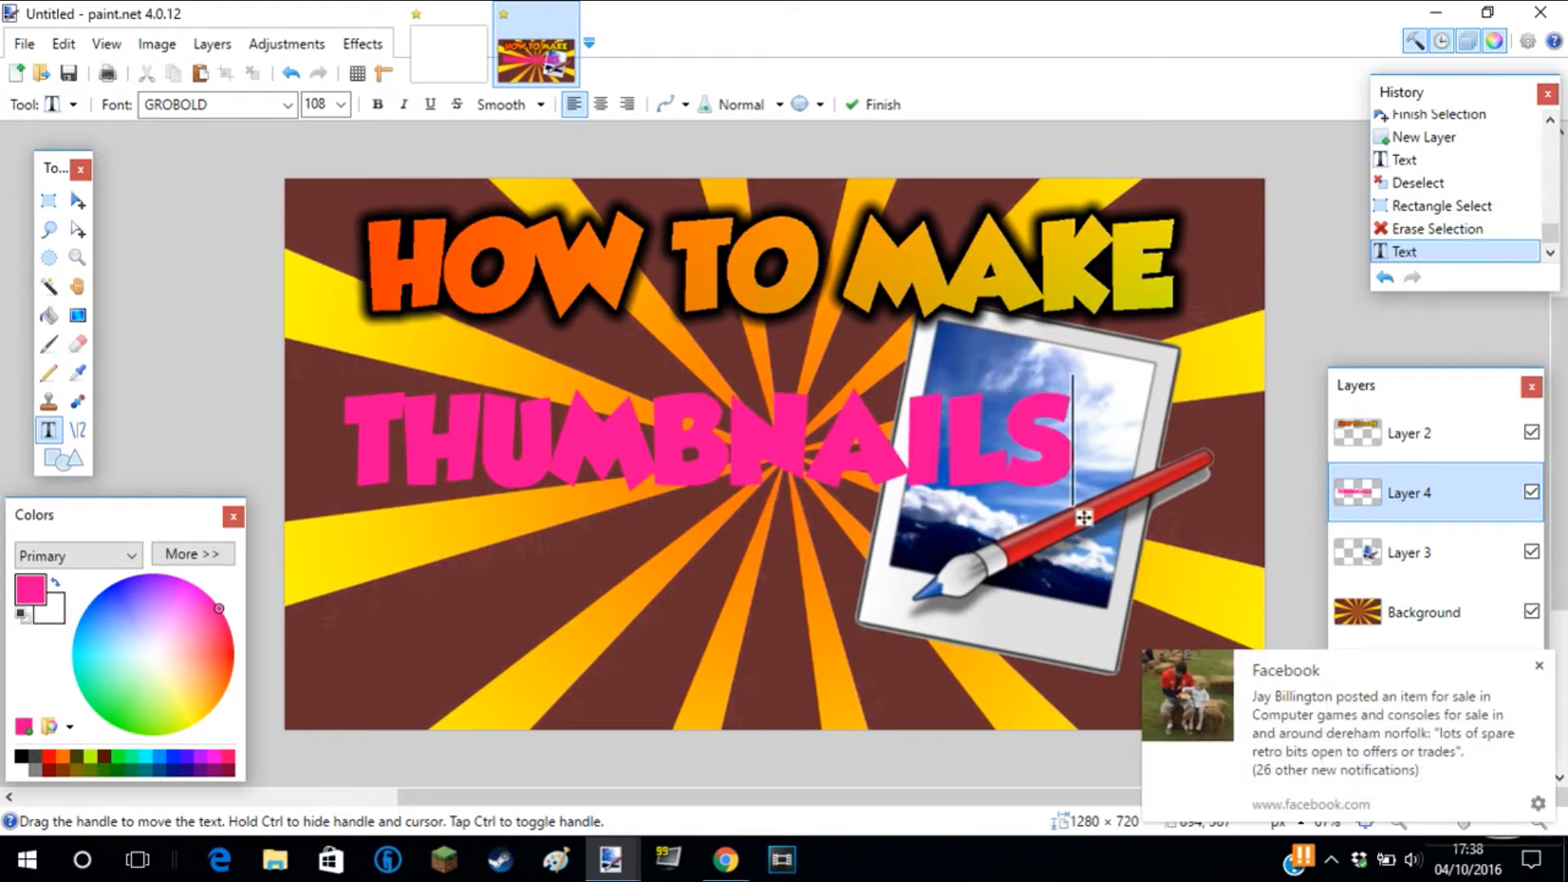
click(1540, 665)
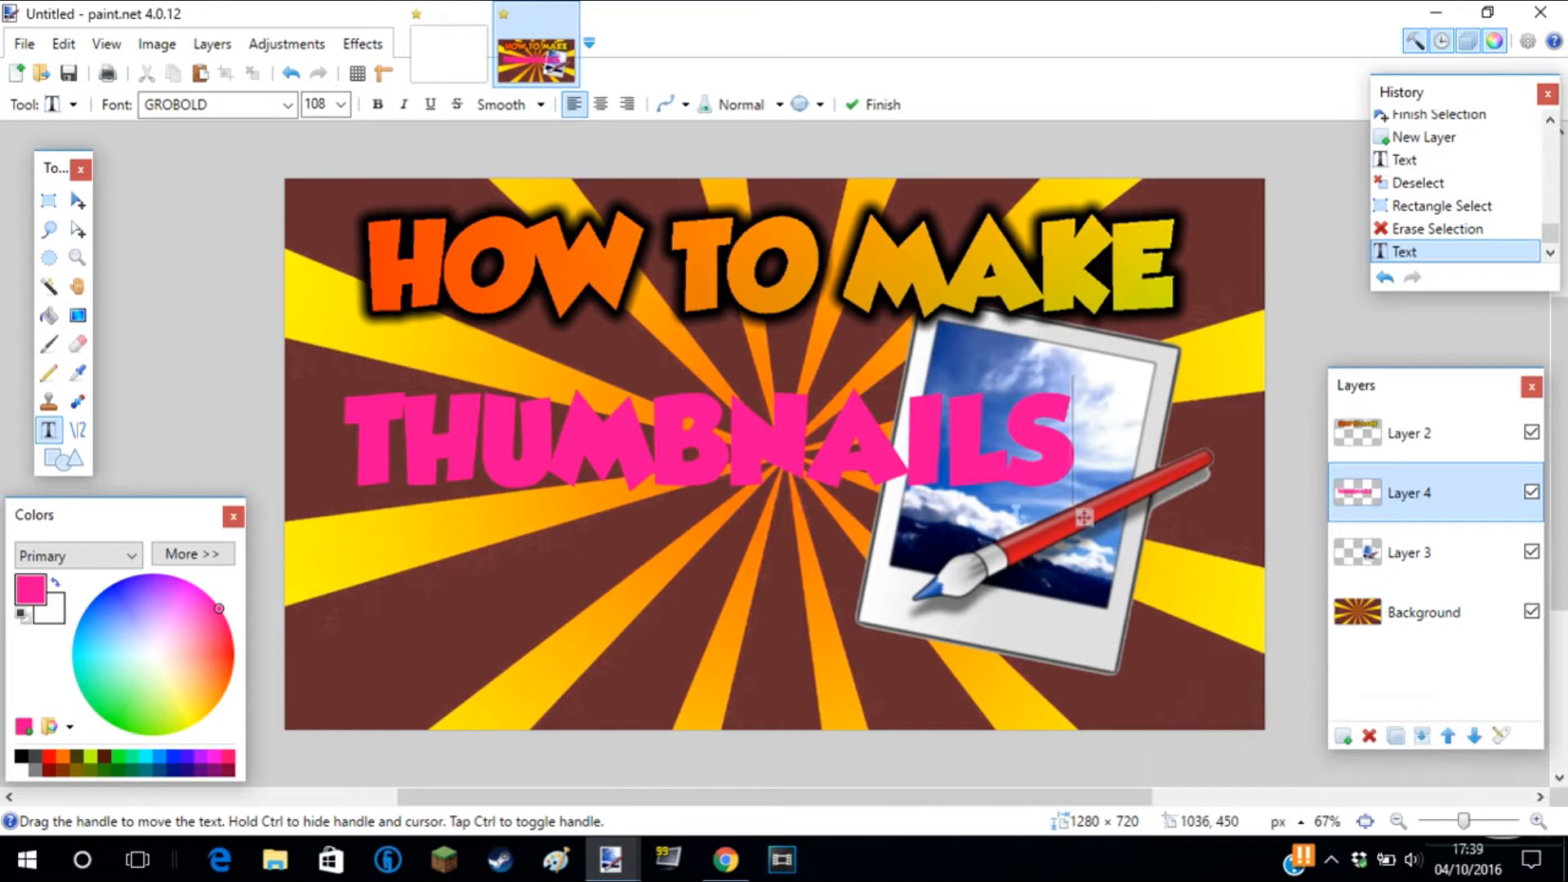
click(341, 109)
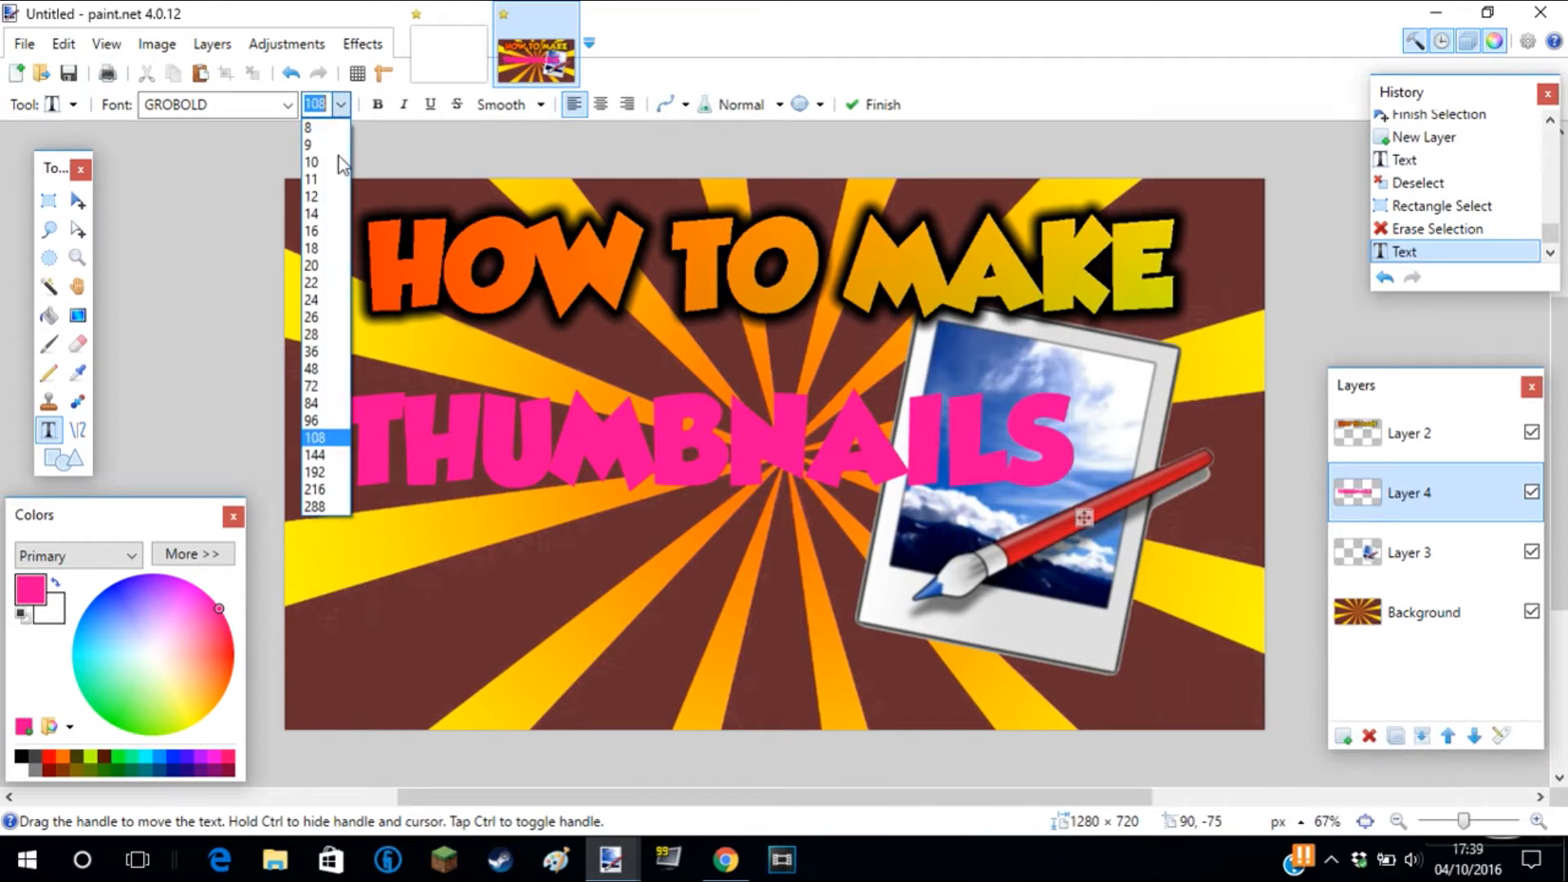
click(337, 470)
drag(1269, 560, 1221, 557)
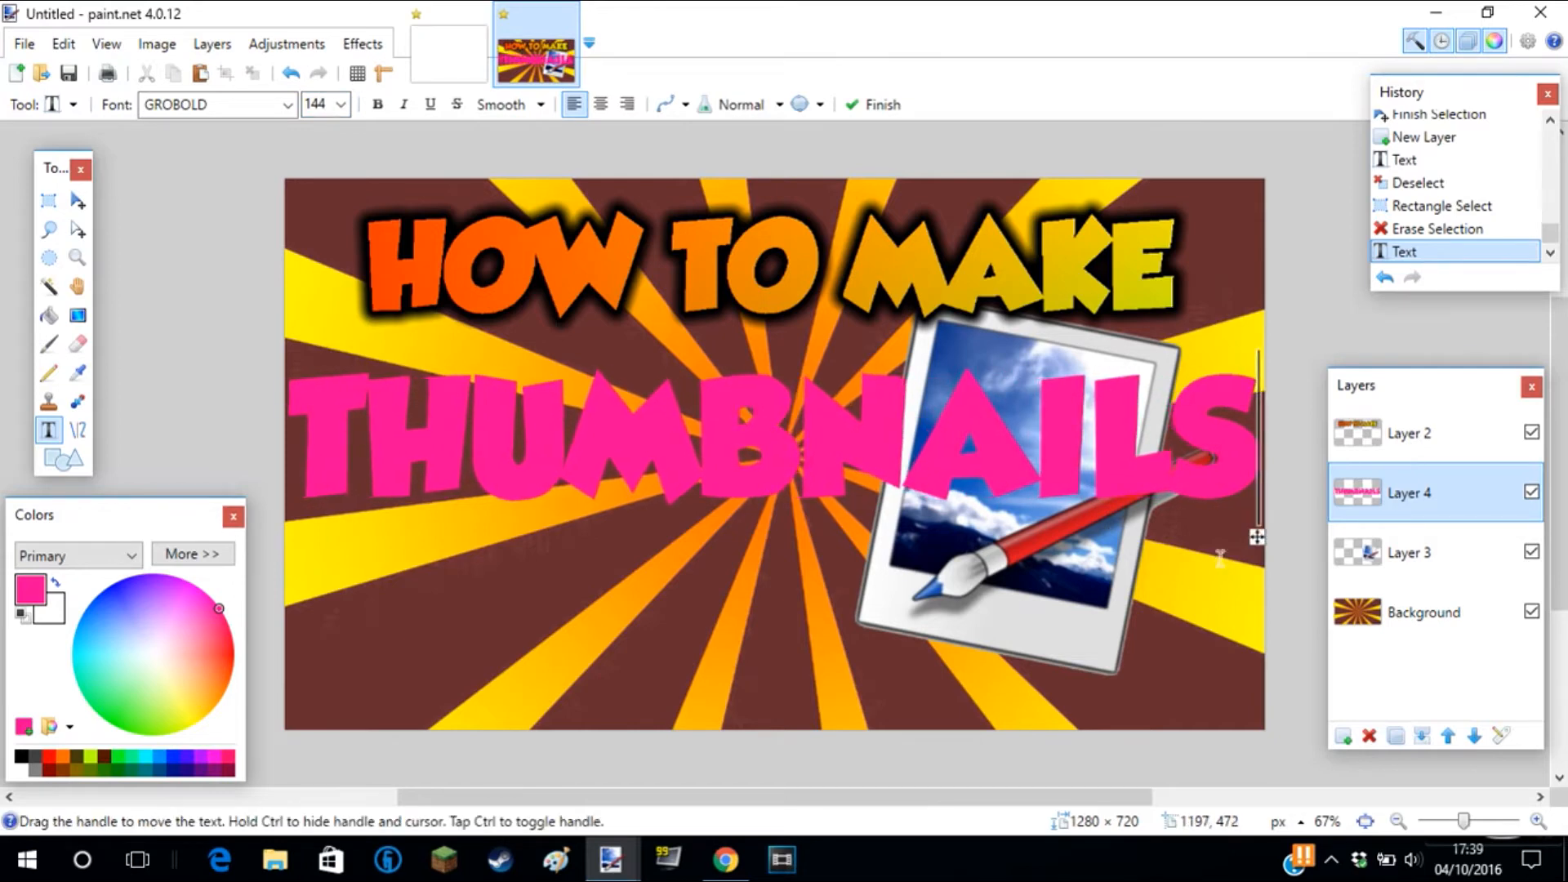
Select the whole "THUMBNAILS" layer, shrink it to about 1259 × 708 pixels and position it just inside the image edges.
click(78, 200)
key(ctrl+a)
click(252, 245)
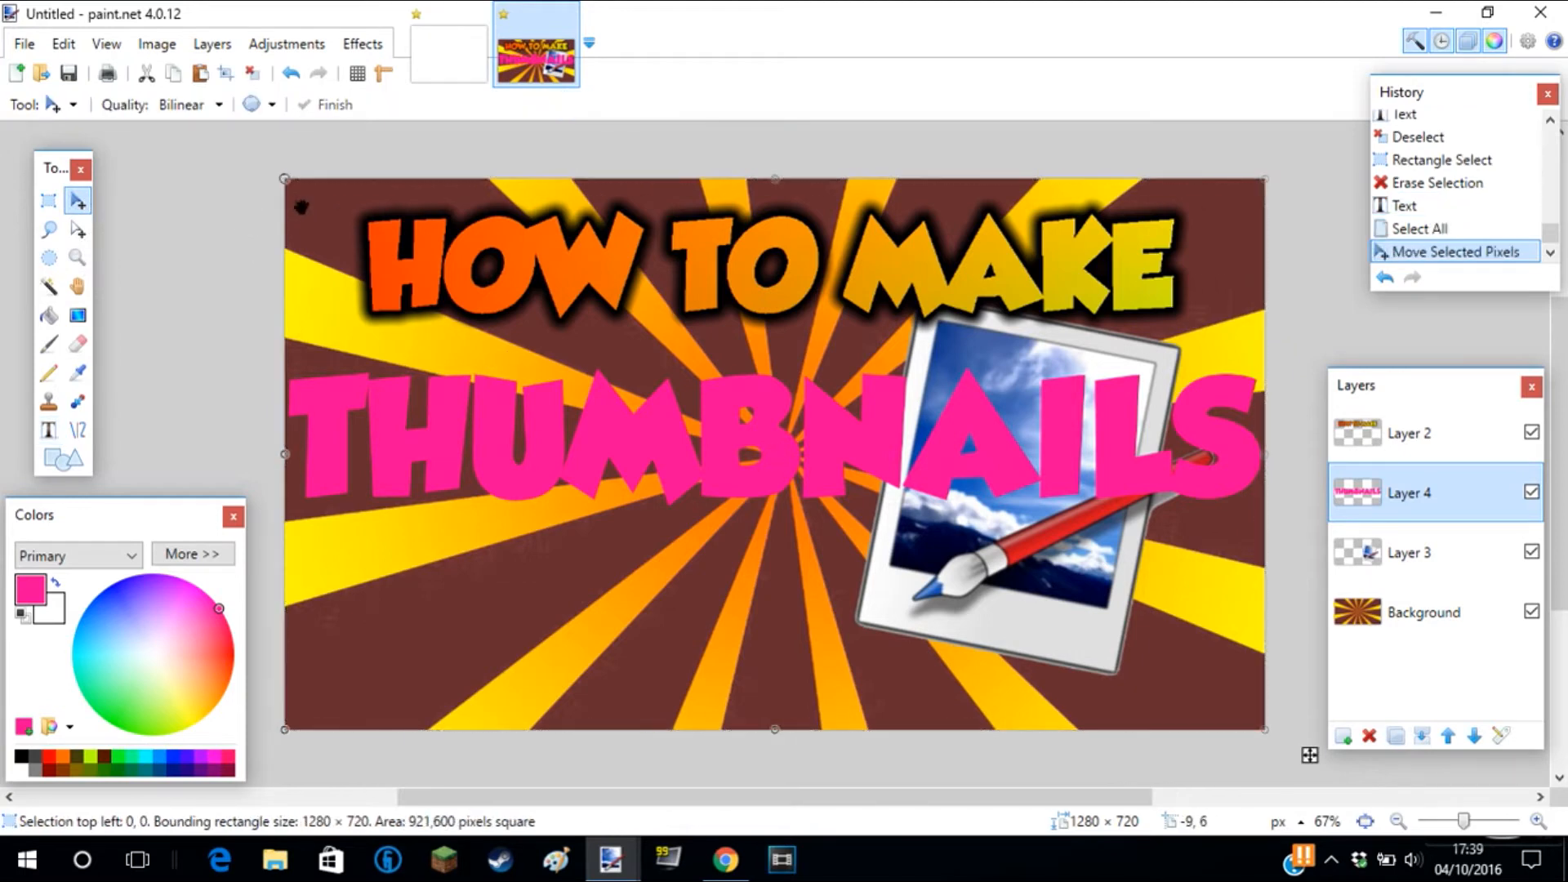
drag(278, 183, 294, 192)
drag(941, 481, 939, 479)
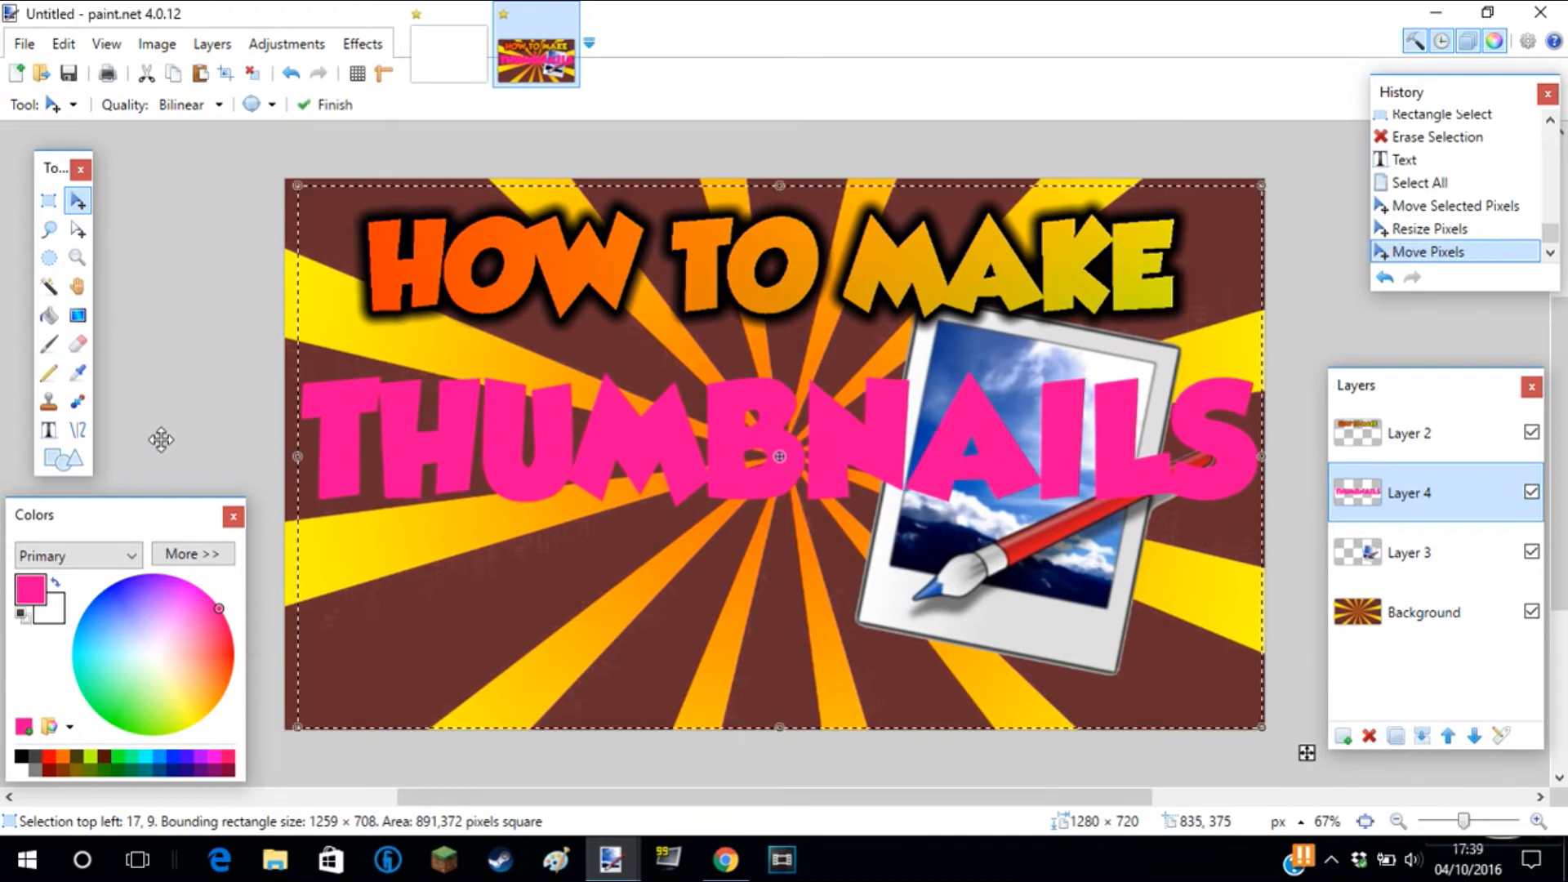
Select all the "THUMBNAILS" letters with the Magic Wand at 84% tolerance.
click(48, 286)
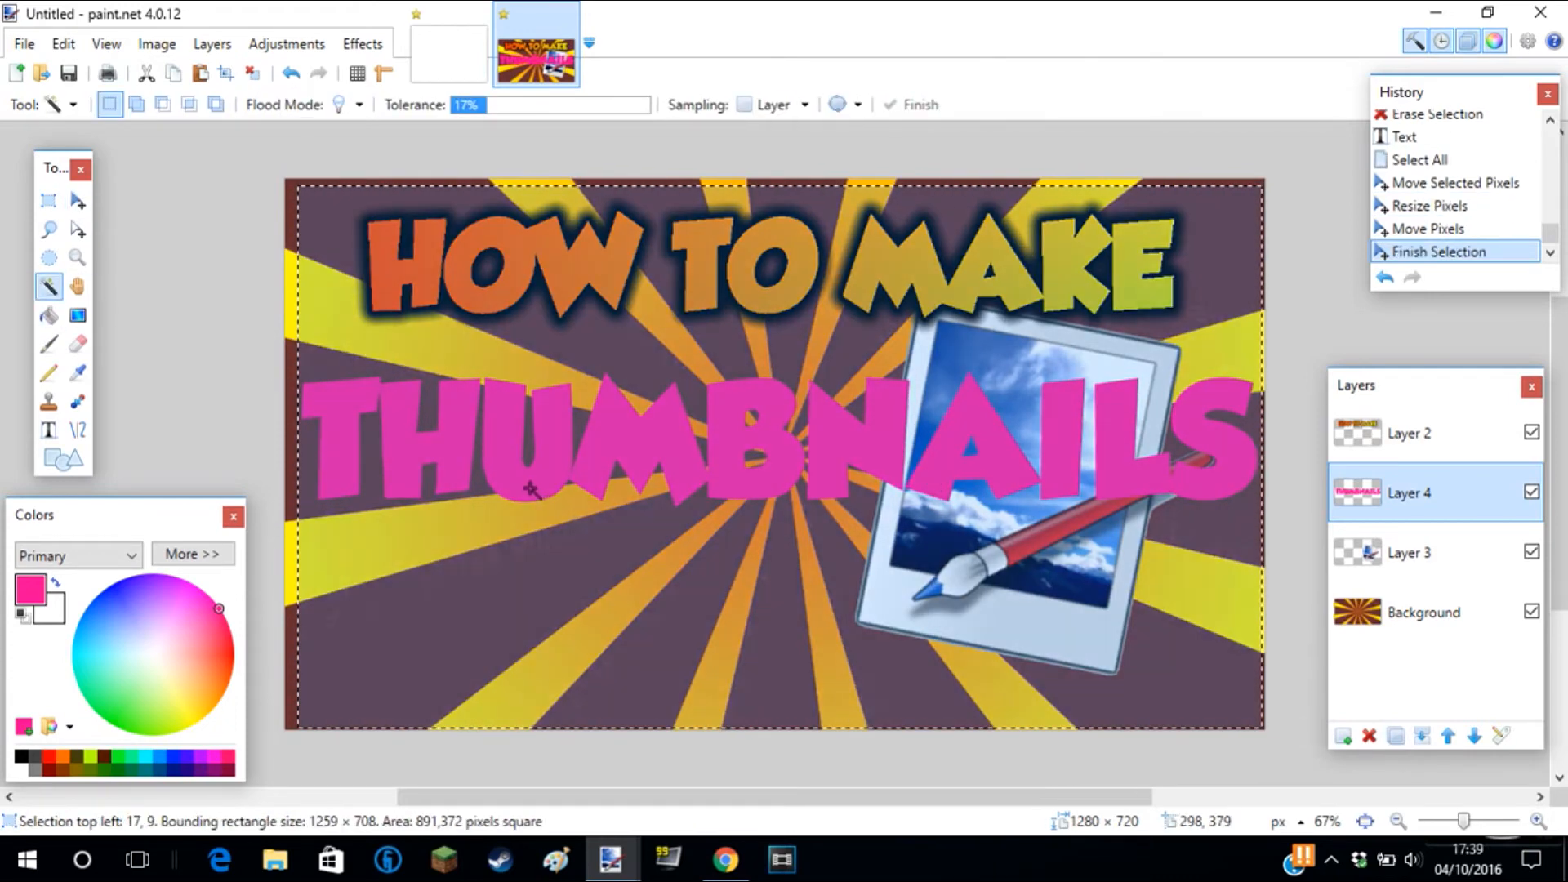
click(530, 488)
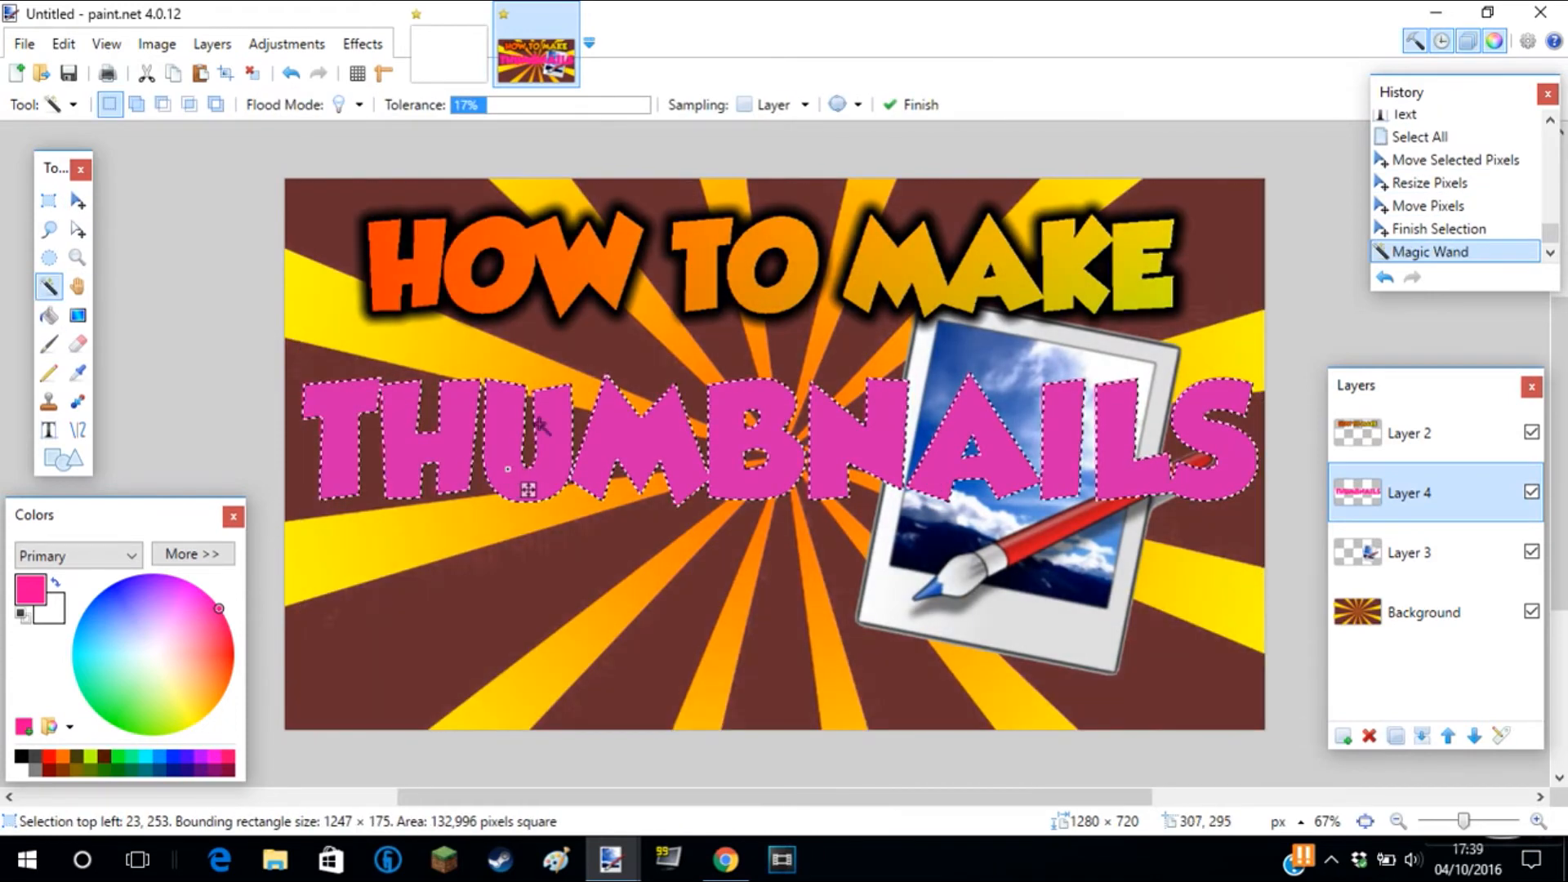
drag(581, 106, 609, 111)
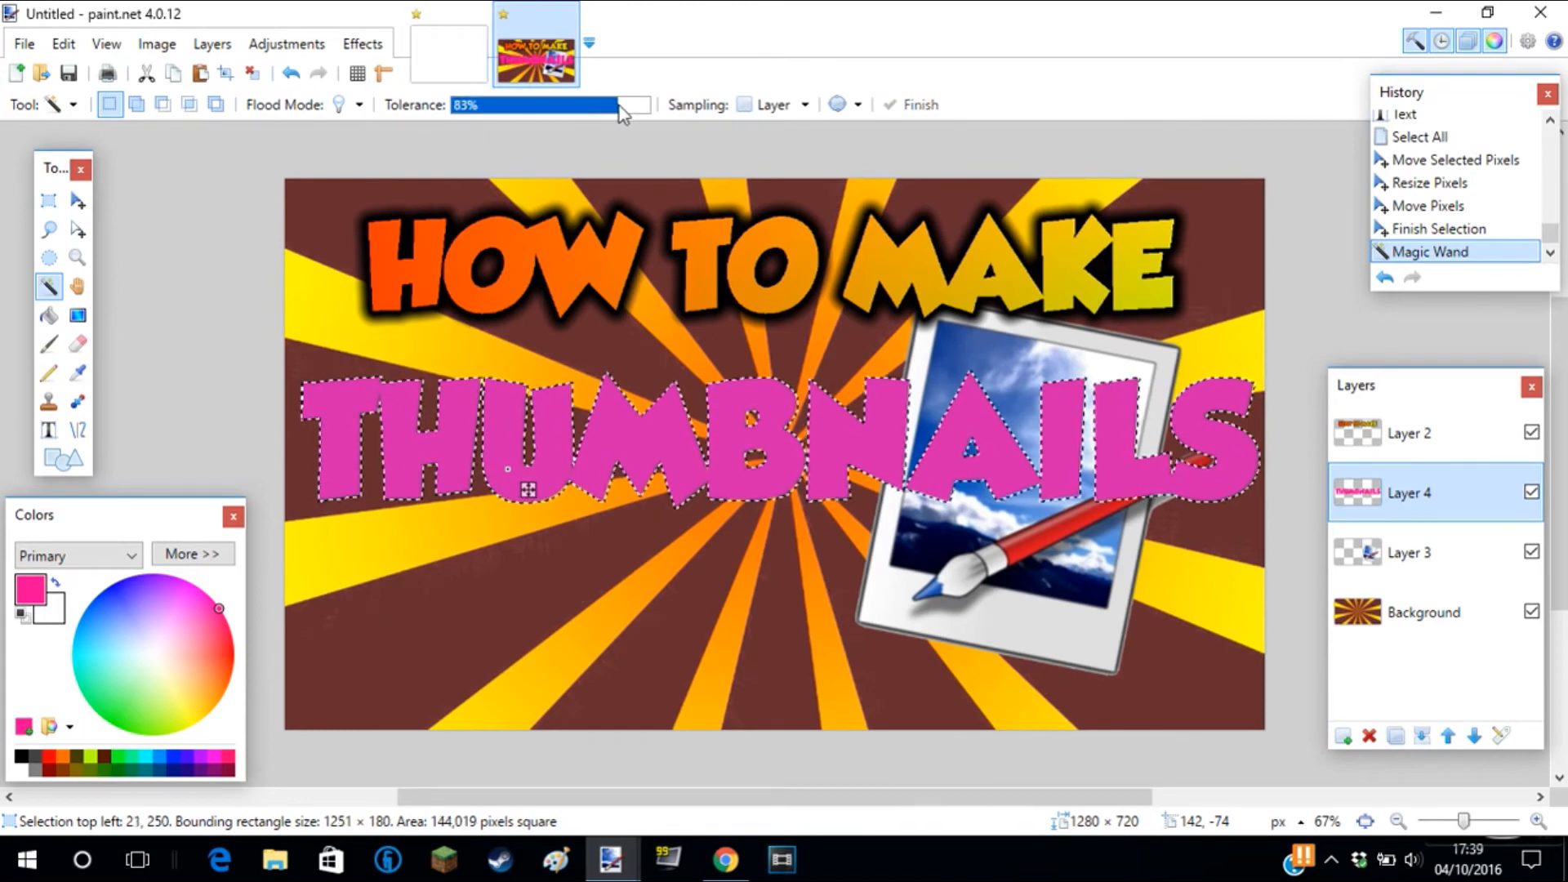
click(618, 112)
Apply the Gradient effect with red, yellow and green corner colors to the selected "THUMBNAILS" letters, then deselect them.
click(353, 43)
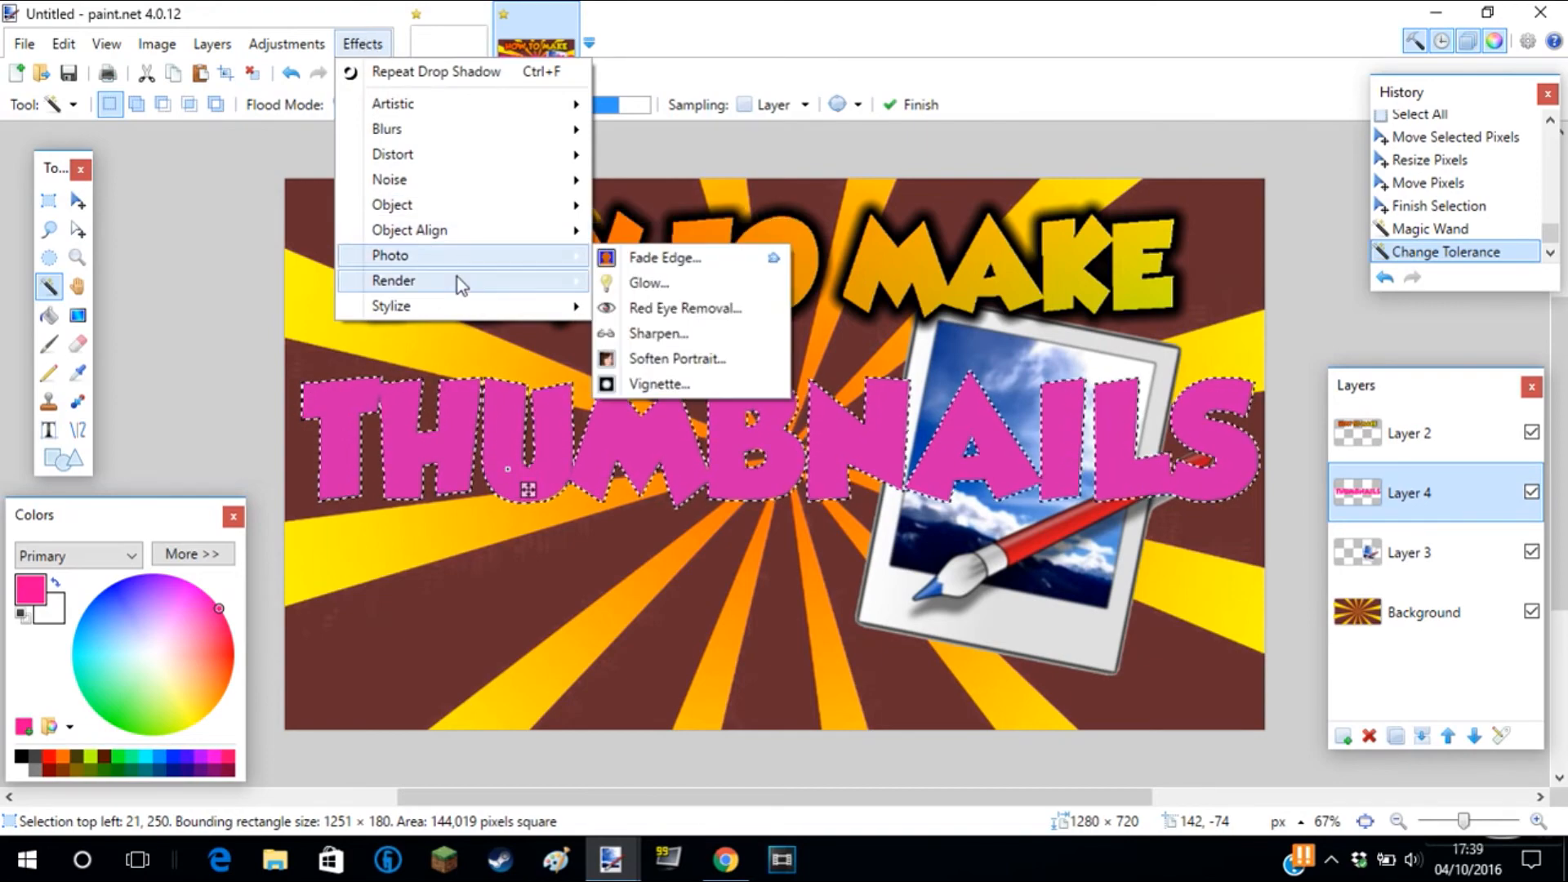
mouse_move(458, 280)
click(698, 308)
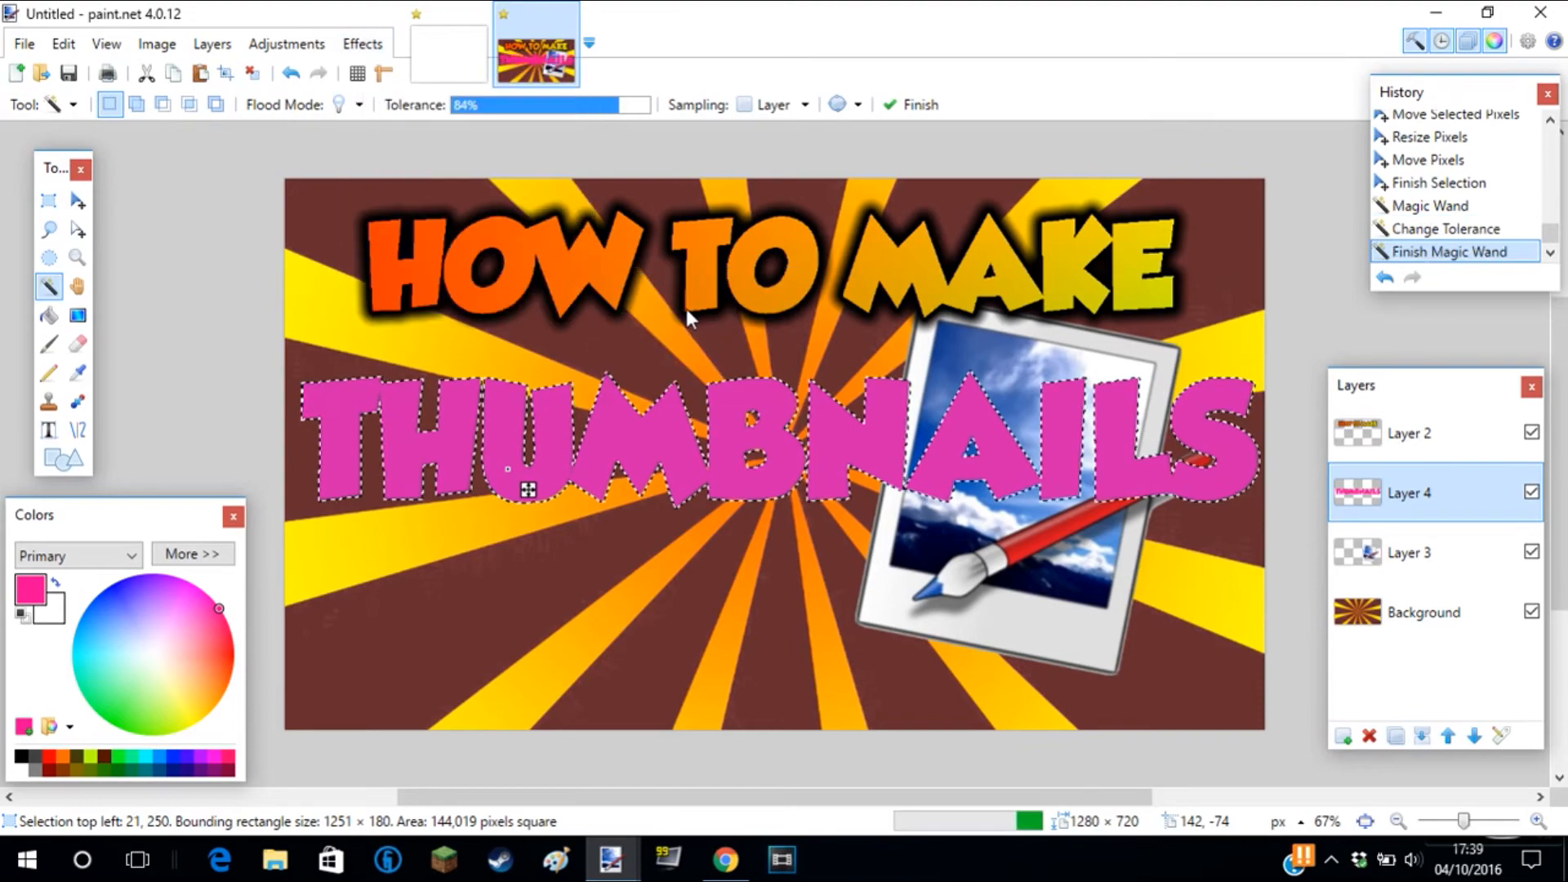
drag(778, 41, 1284, 79)
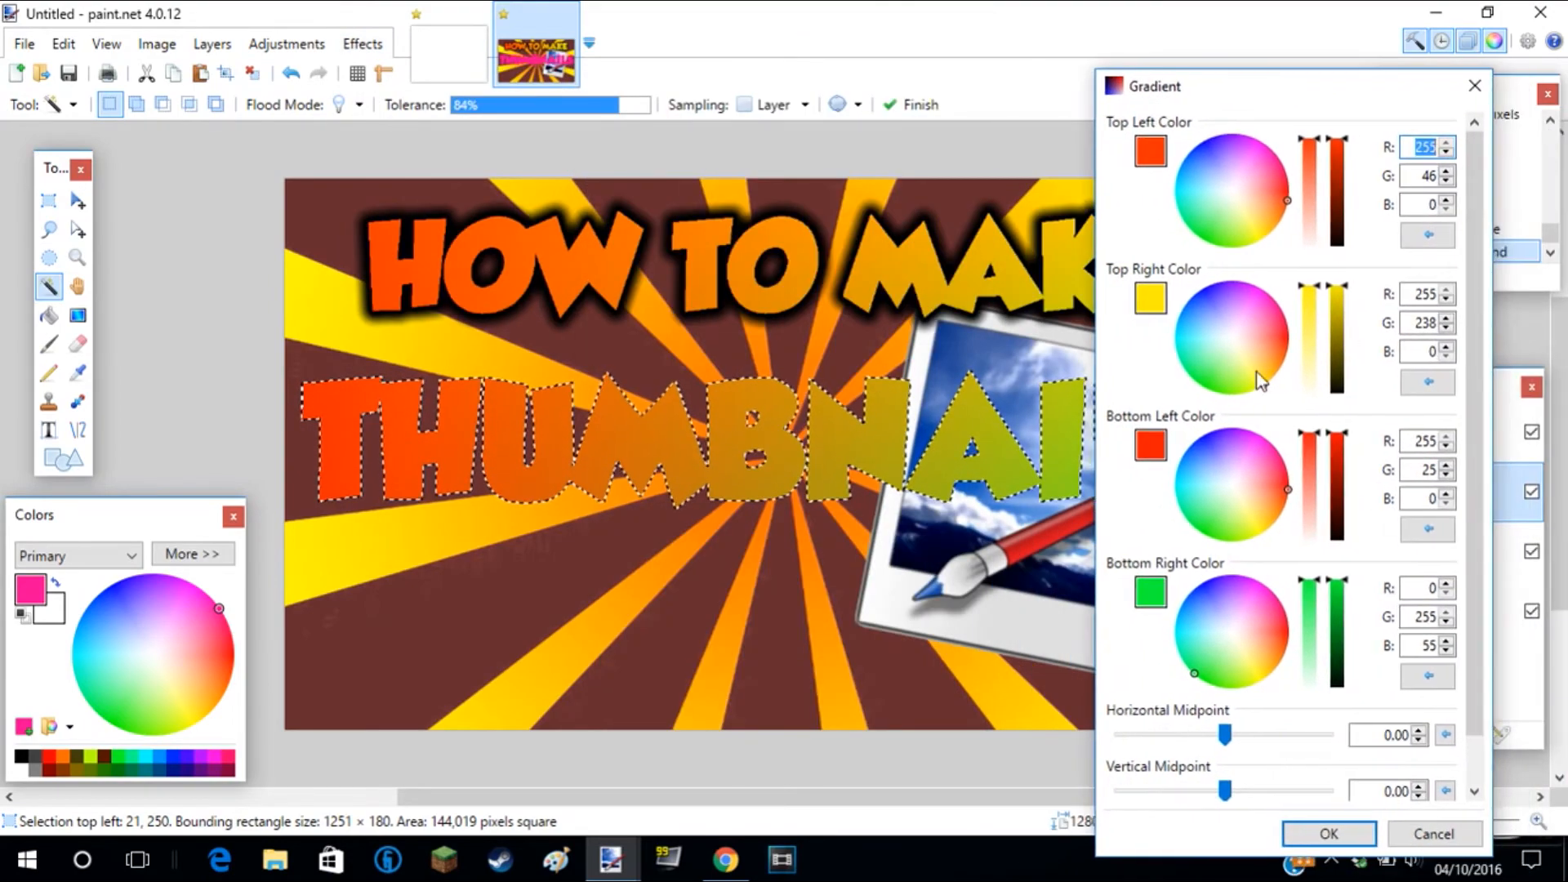
click(1315, 831)
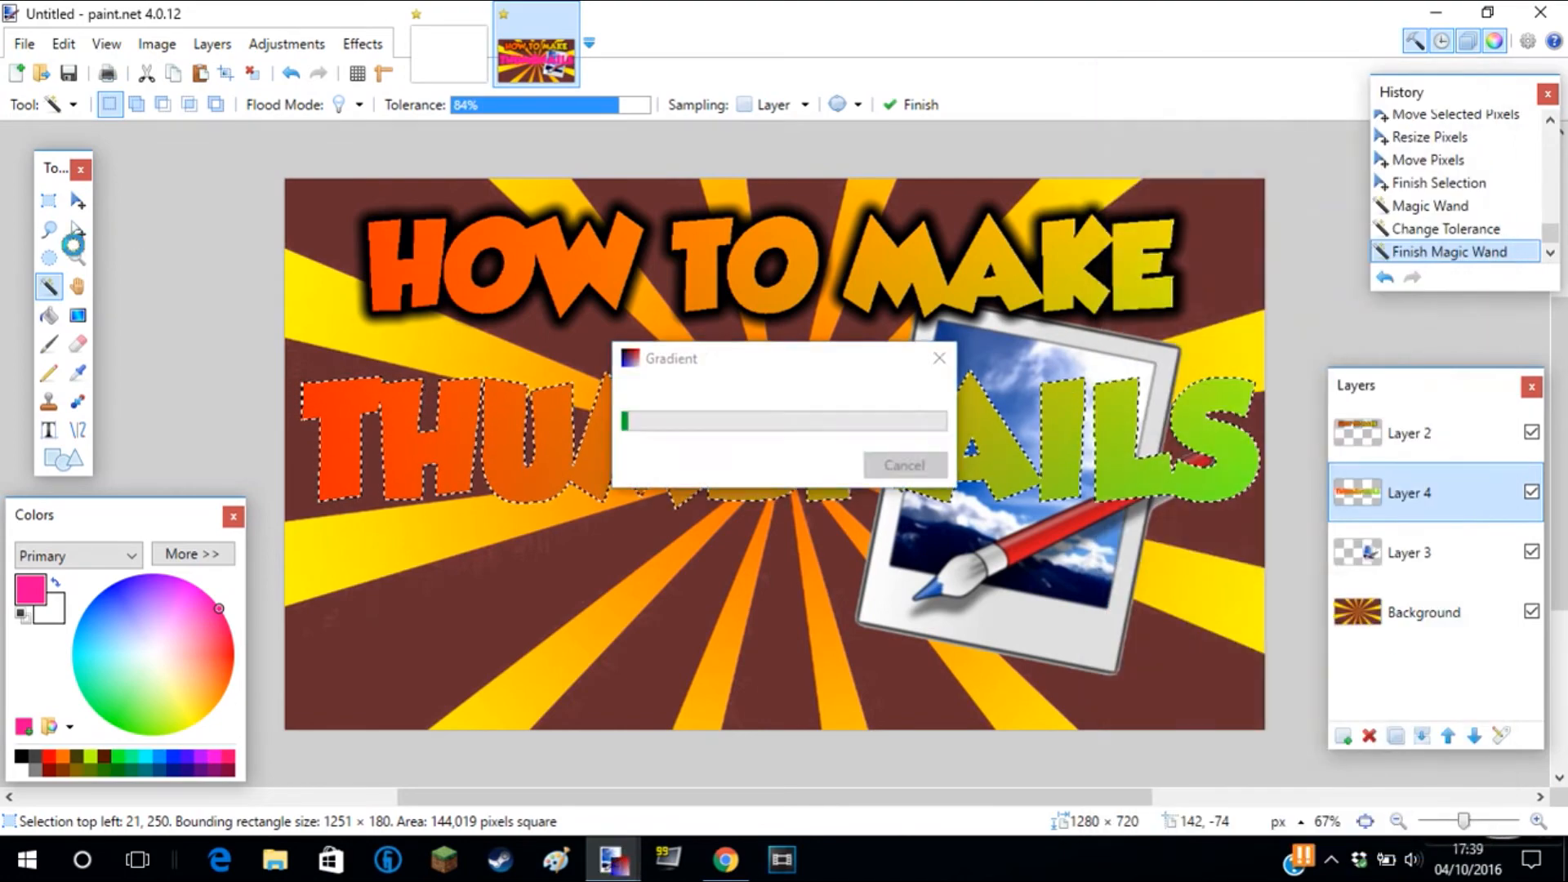
click(49, 230)
click(663, 607)
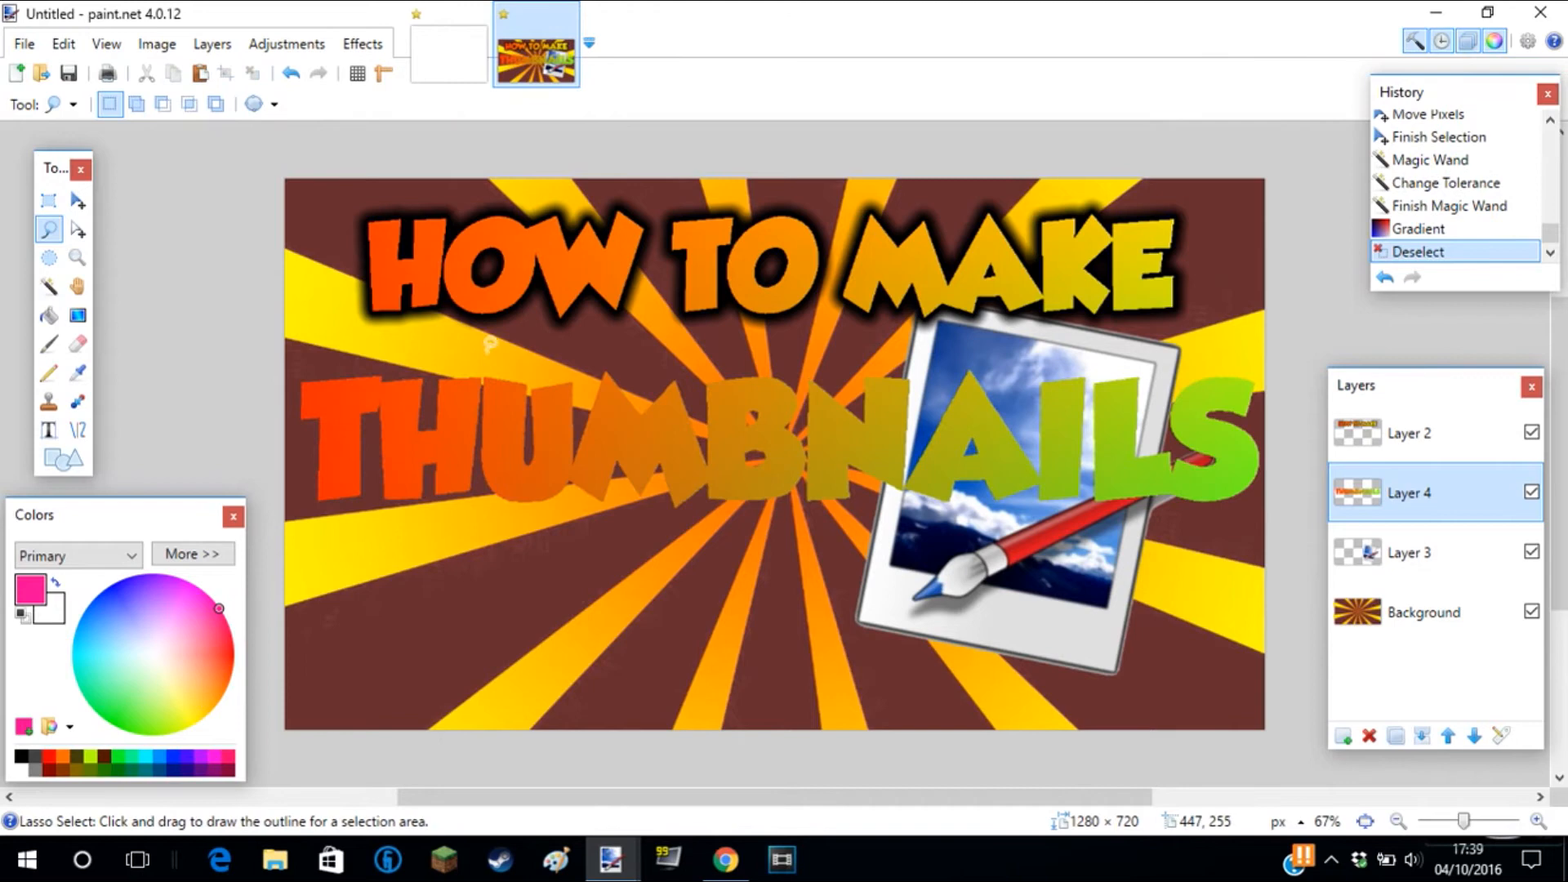
Apply a black Drop Shadow to "THUMBNAILS" with zero offsets, widening radius 13, blur radius 9 and opacity 255.
click(363, 43)
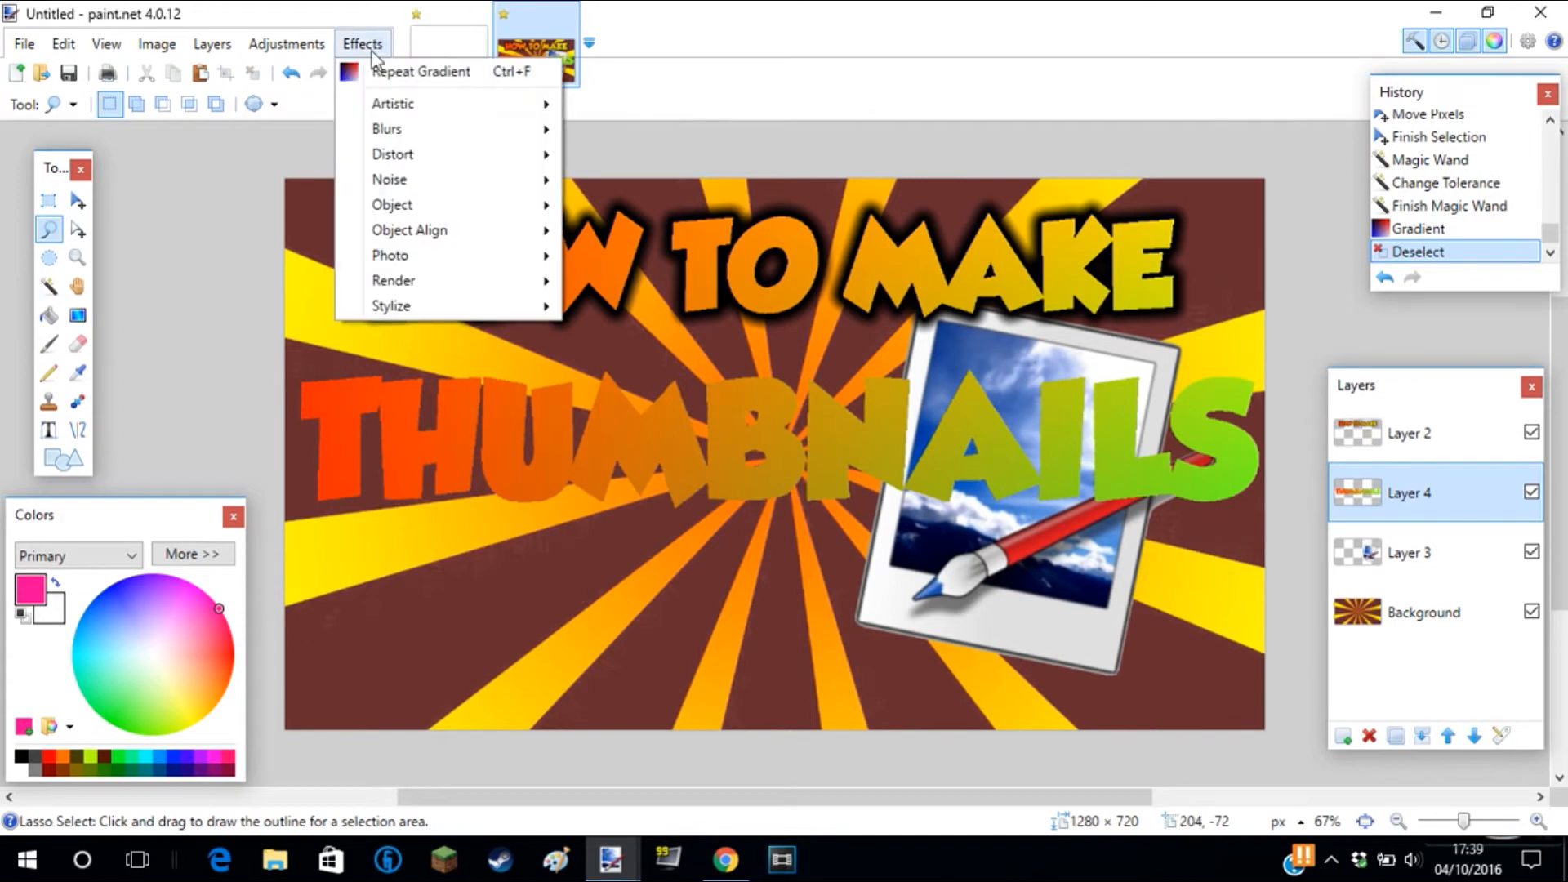
mouse_move(507, 204)
click(623, 208)
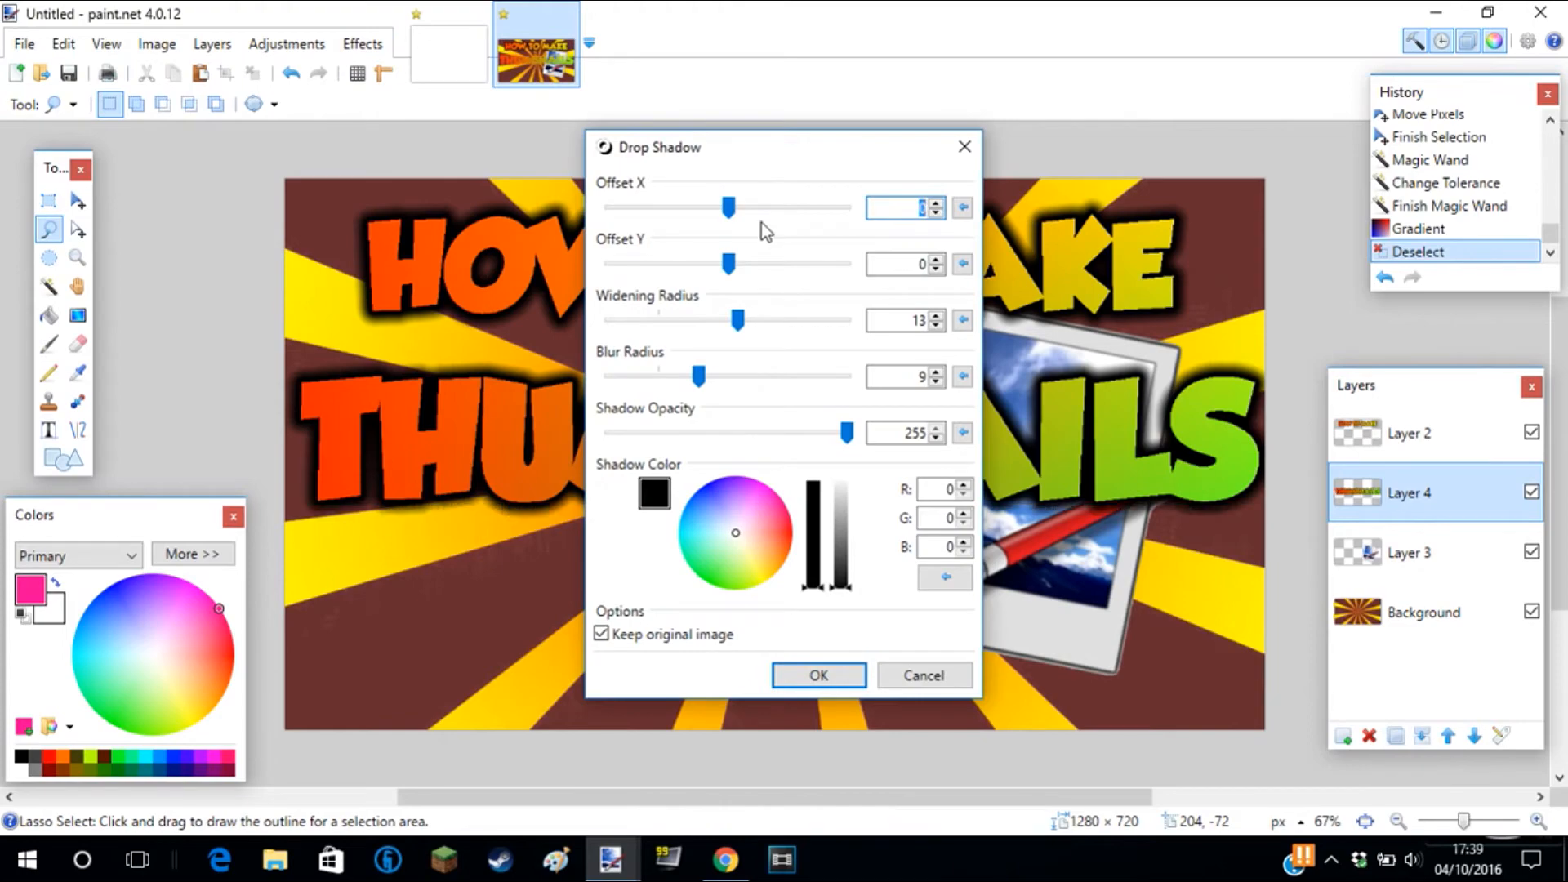
drag(739, 140, 294, 88)
click(376, 614)
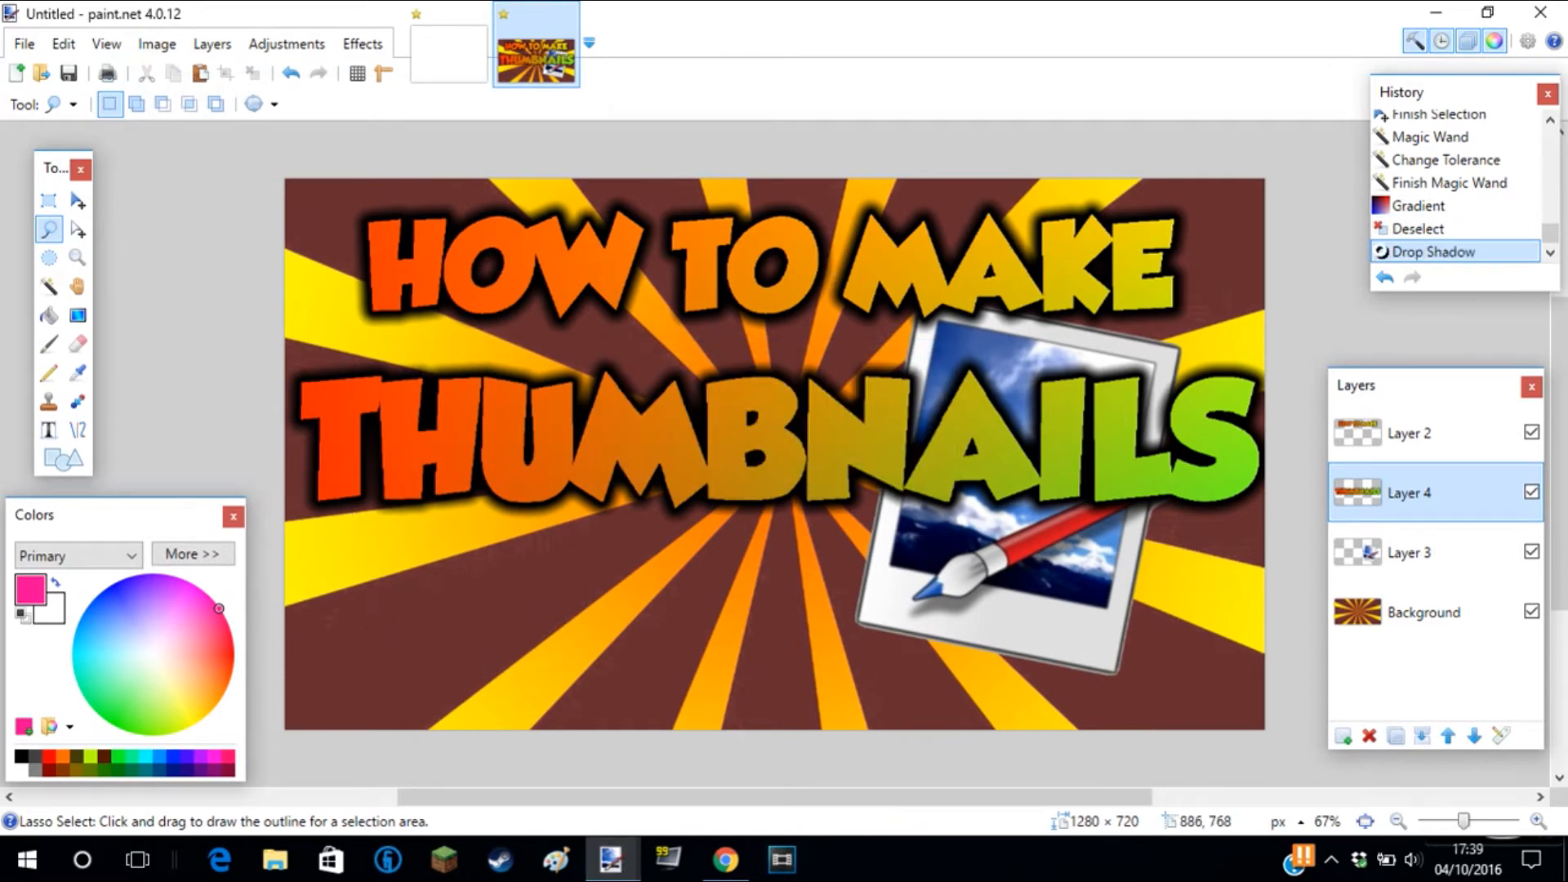
Add a new layer directly above the logo layer and start a pink GROBOLD text "In" below "THUMBNAILS".
click(1410, 555)
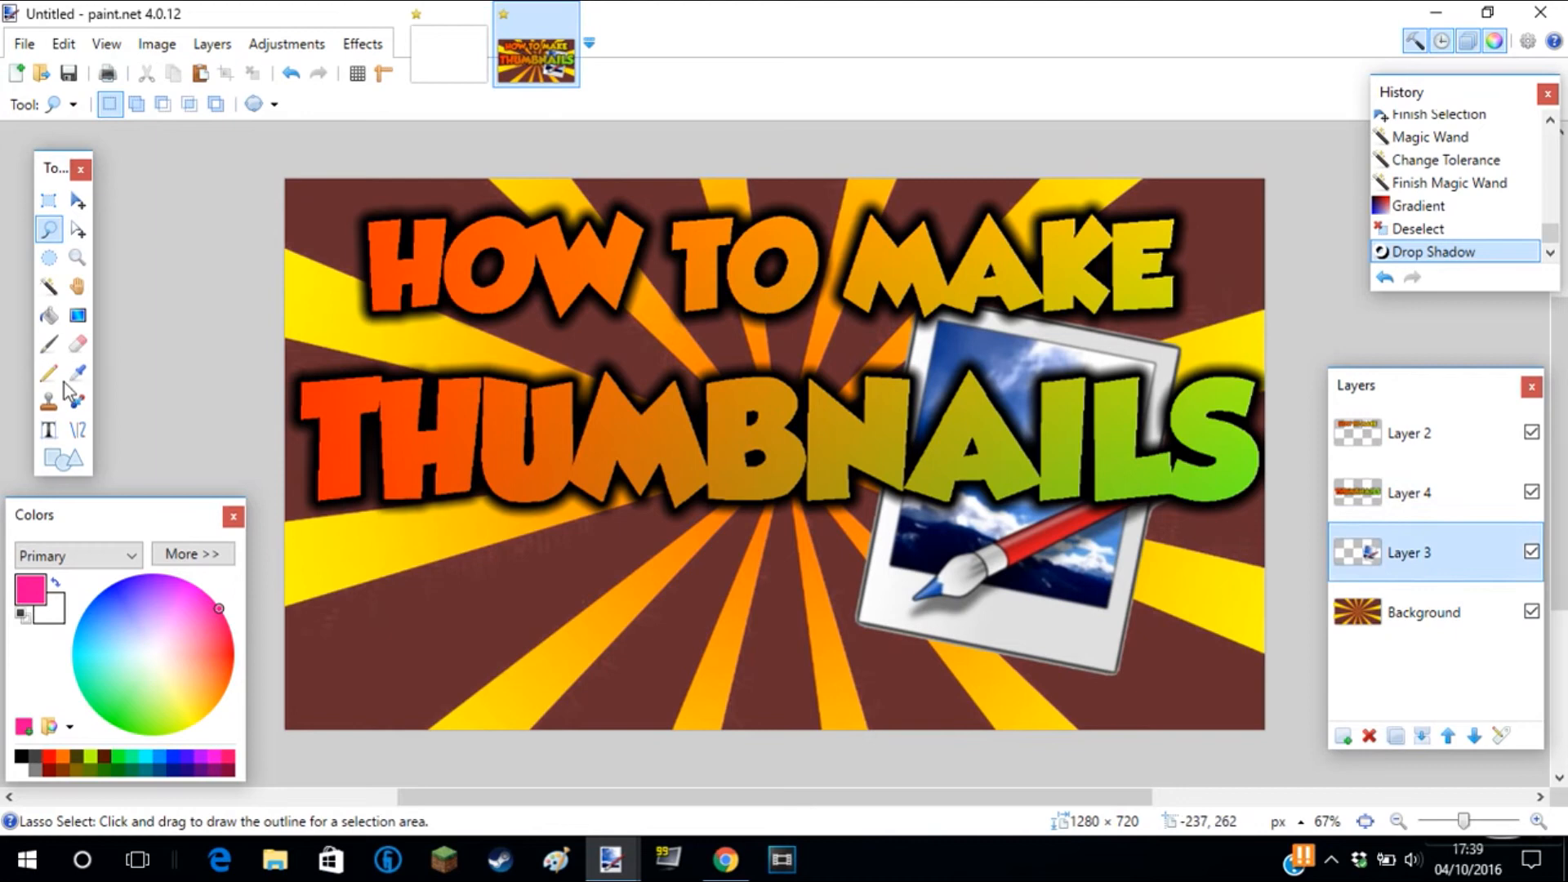
click(48, 431)
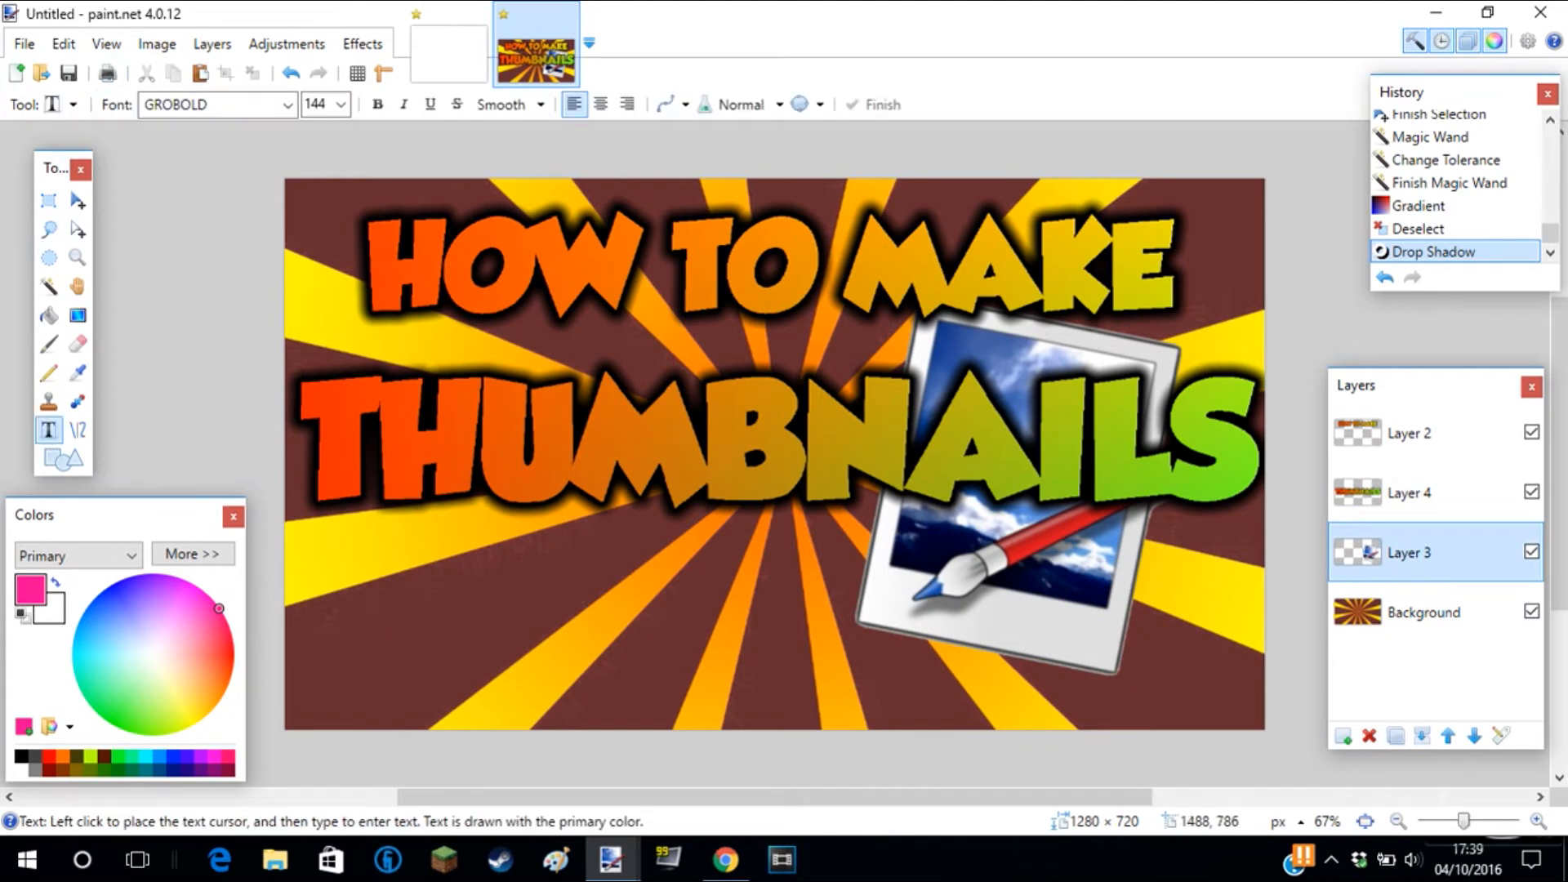
click(1345, 735)
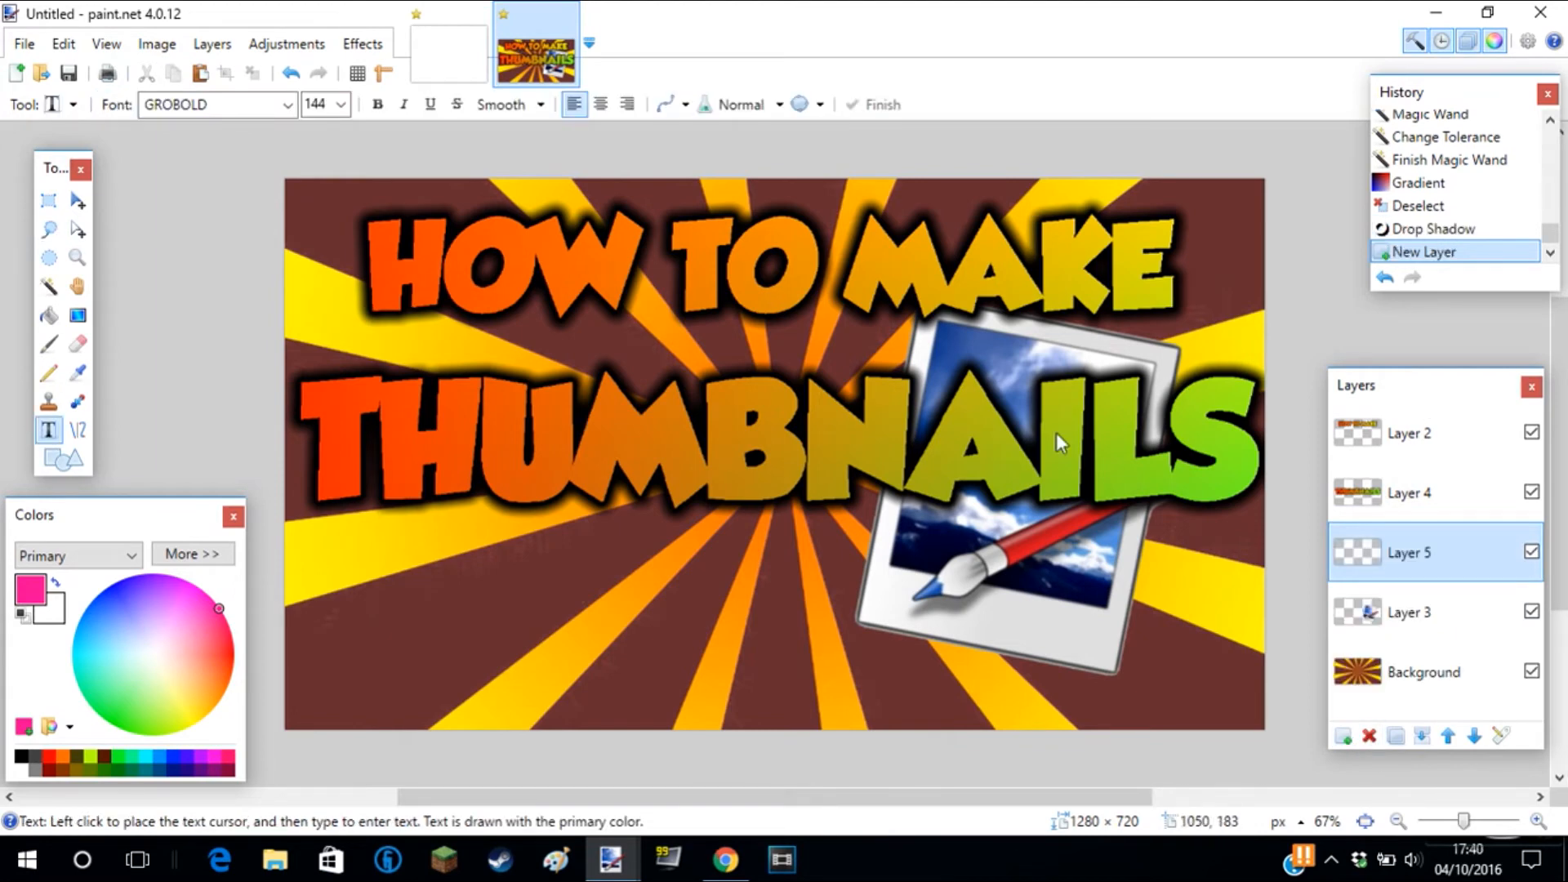
click(533, 608)
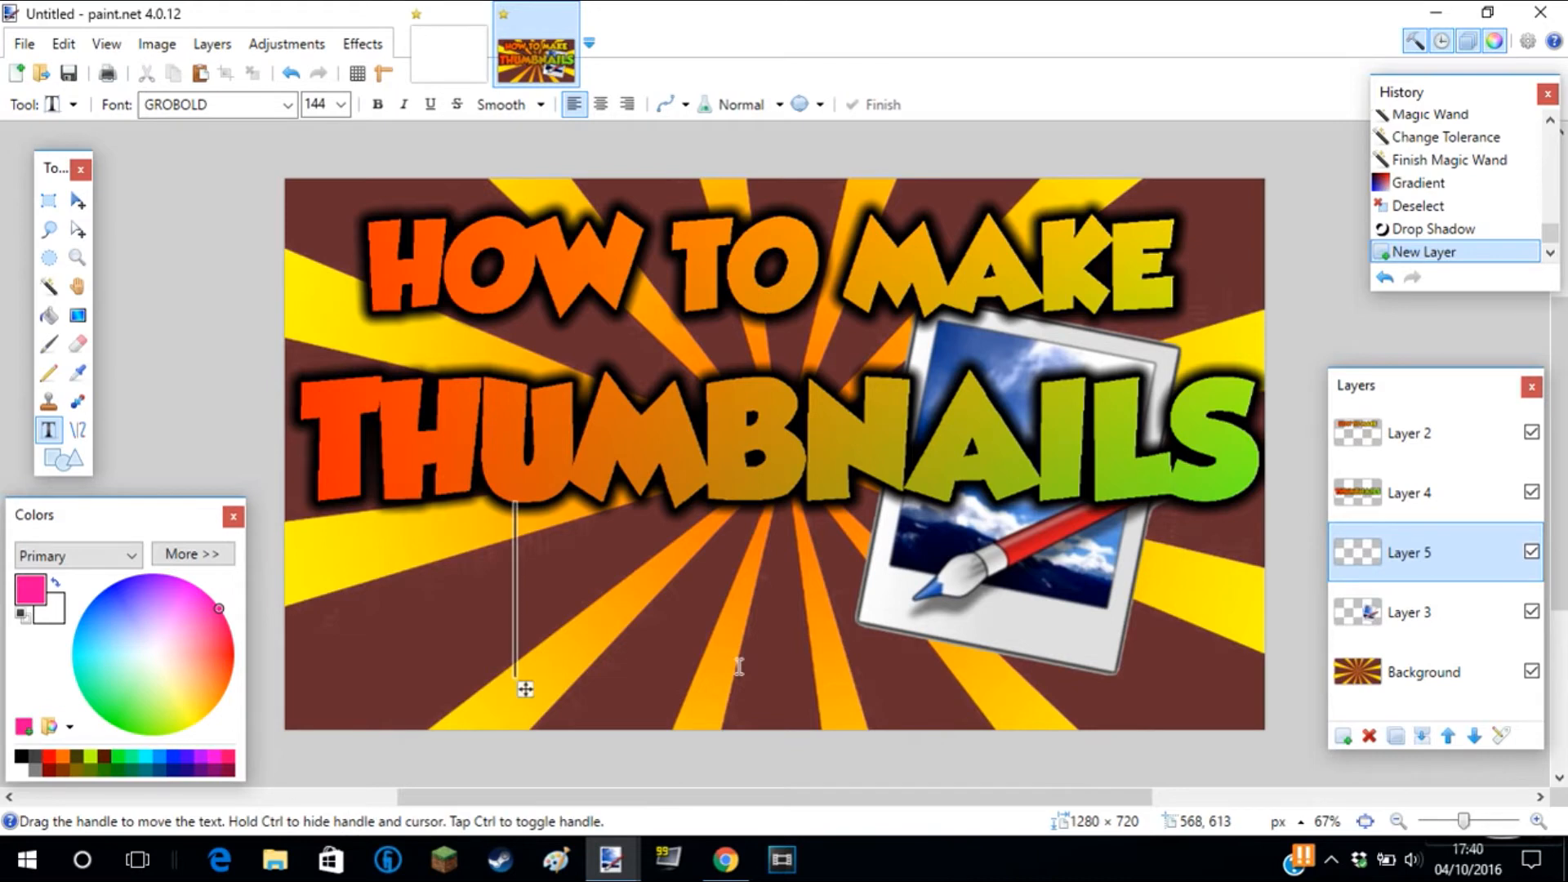
text(In)
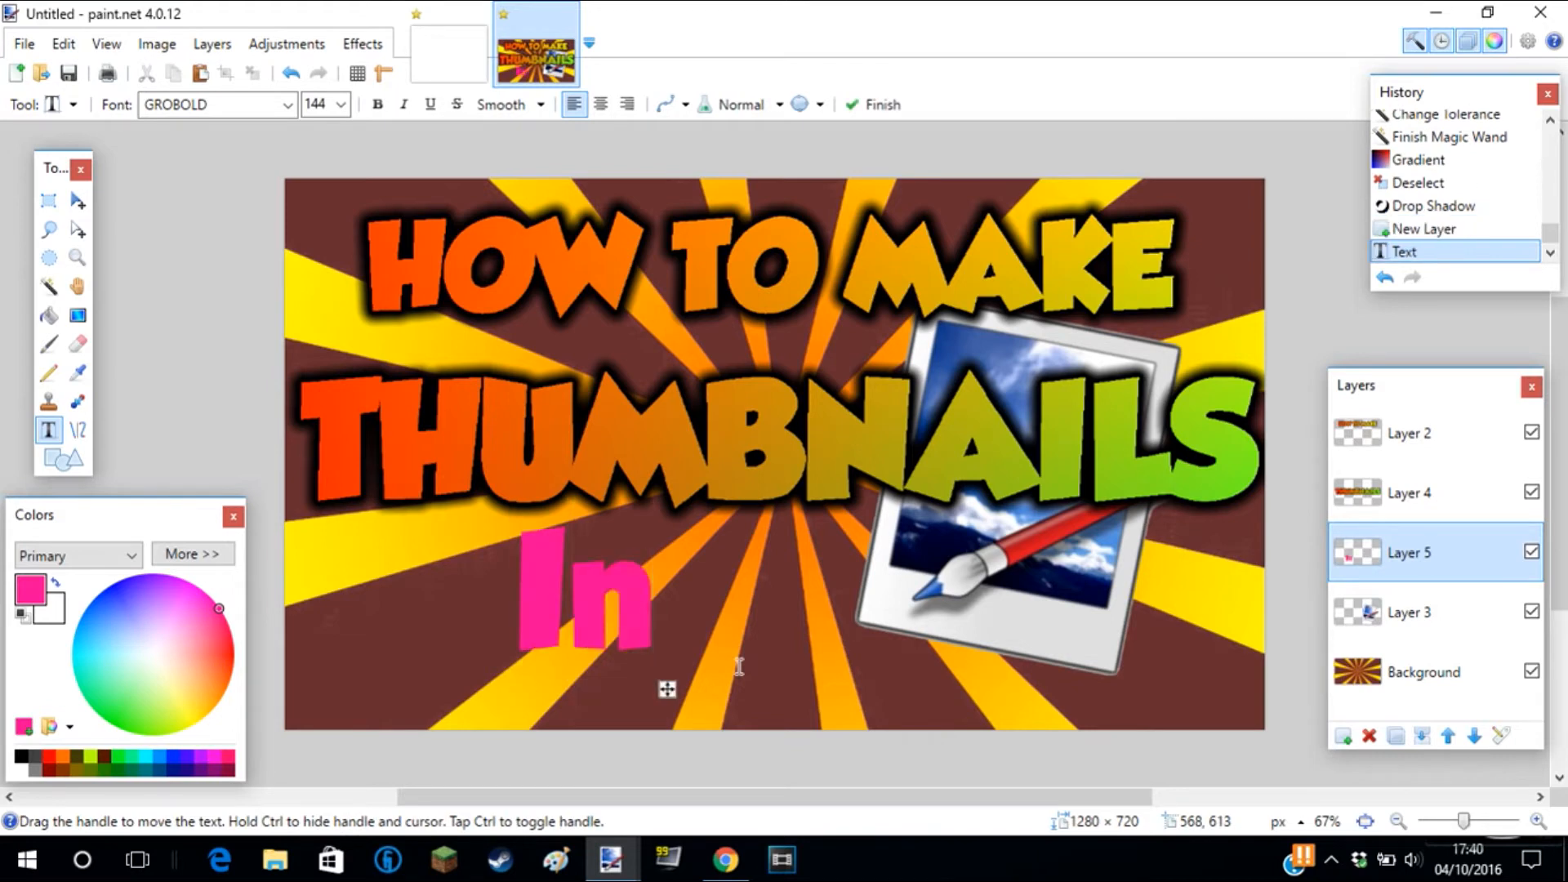
Try progressively larger font sizes for the "In" text from 28 upward and settle on 108.
click(342, 104)
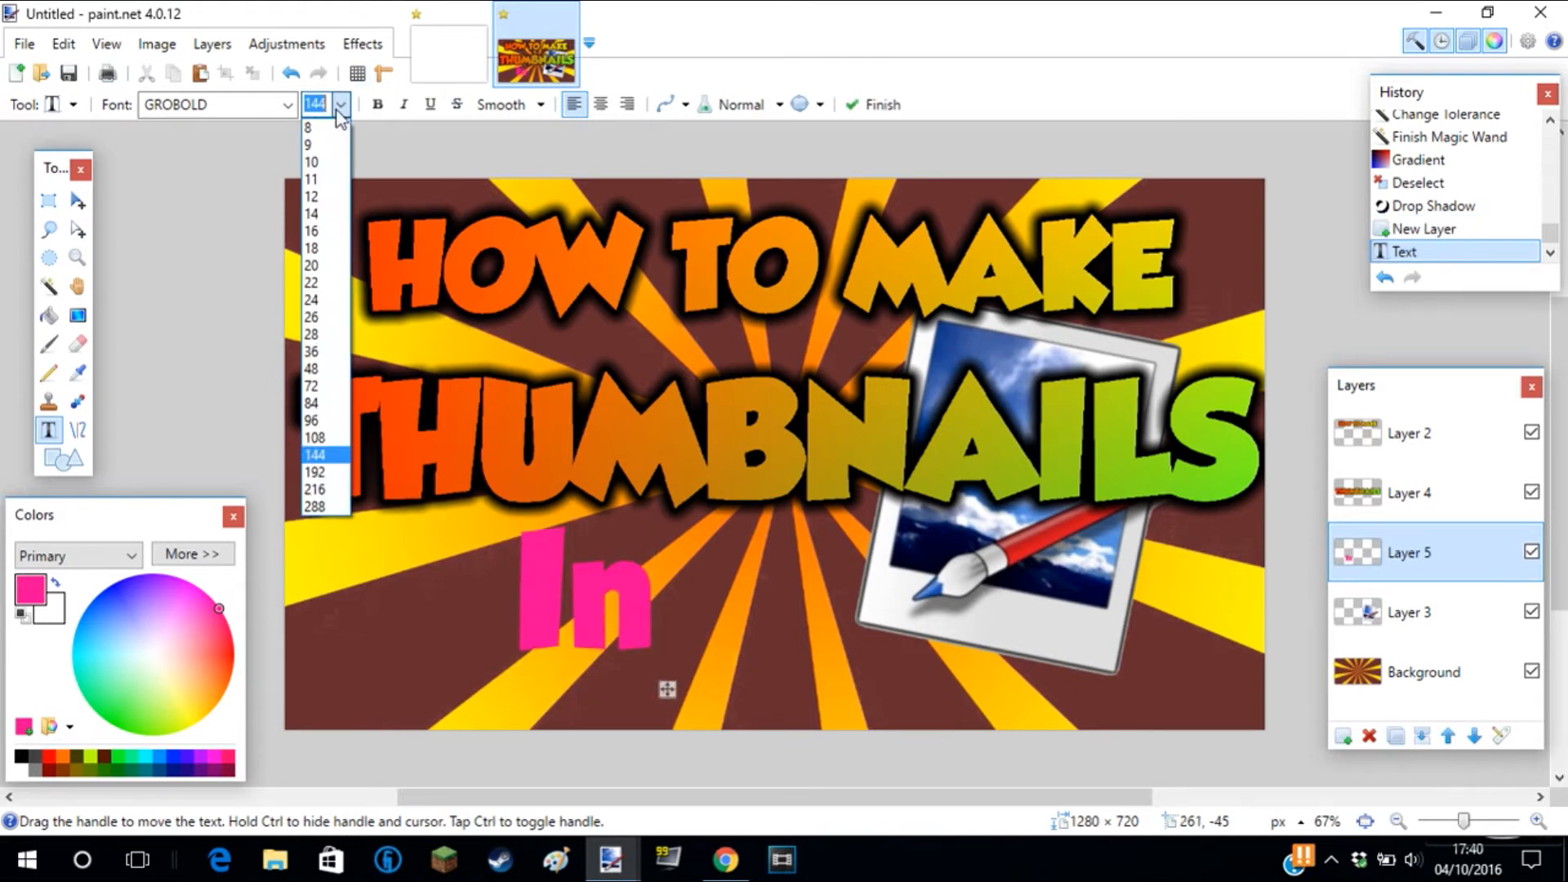
click(328, 340)
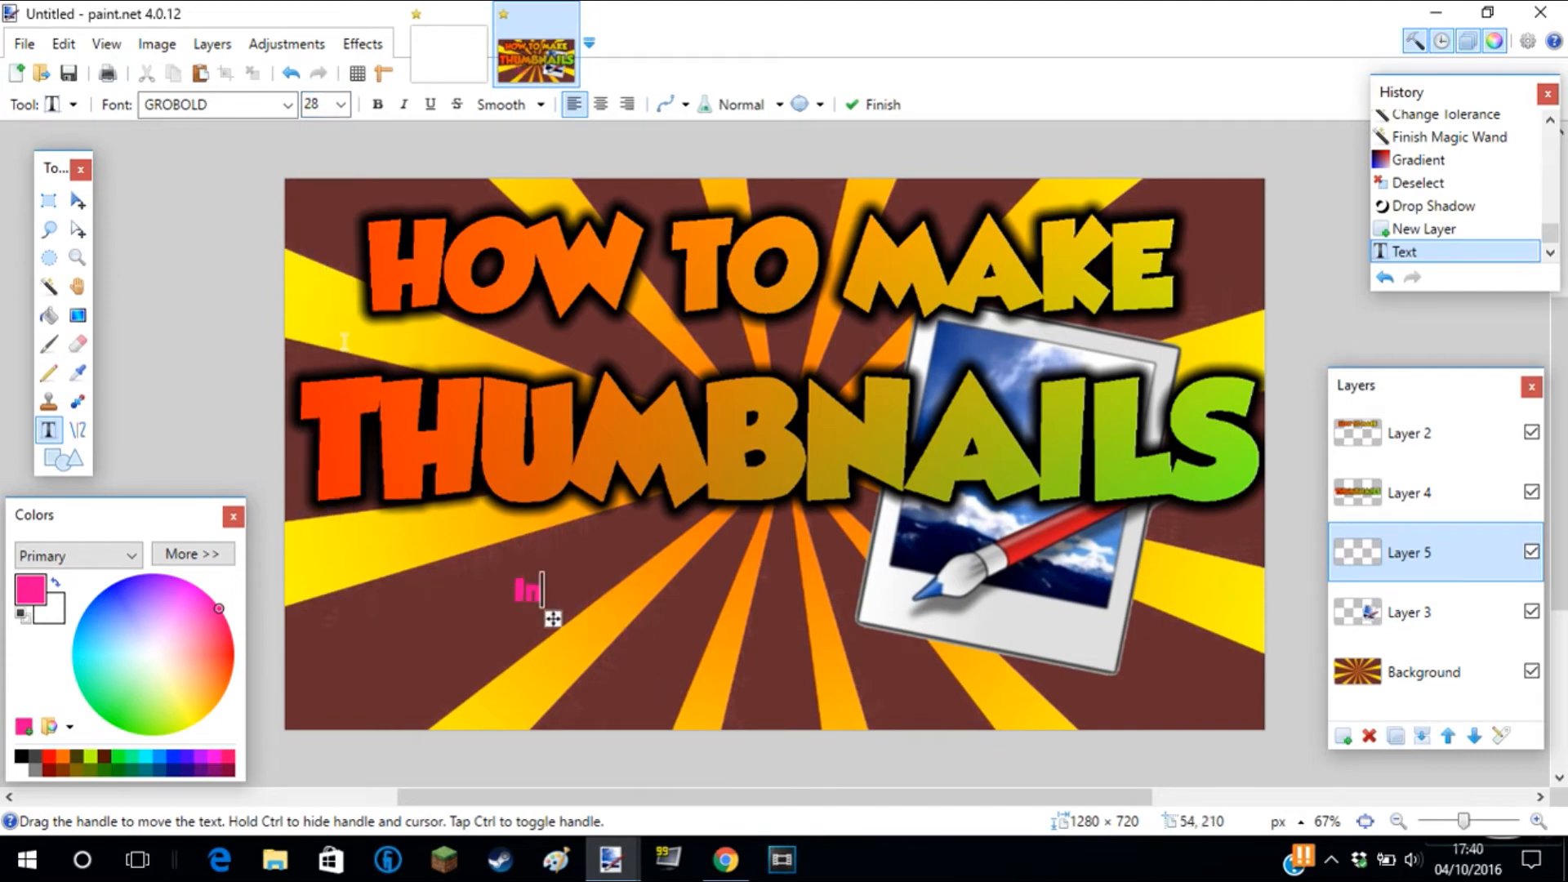
click(342, 104)
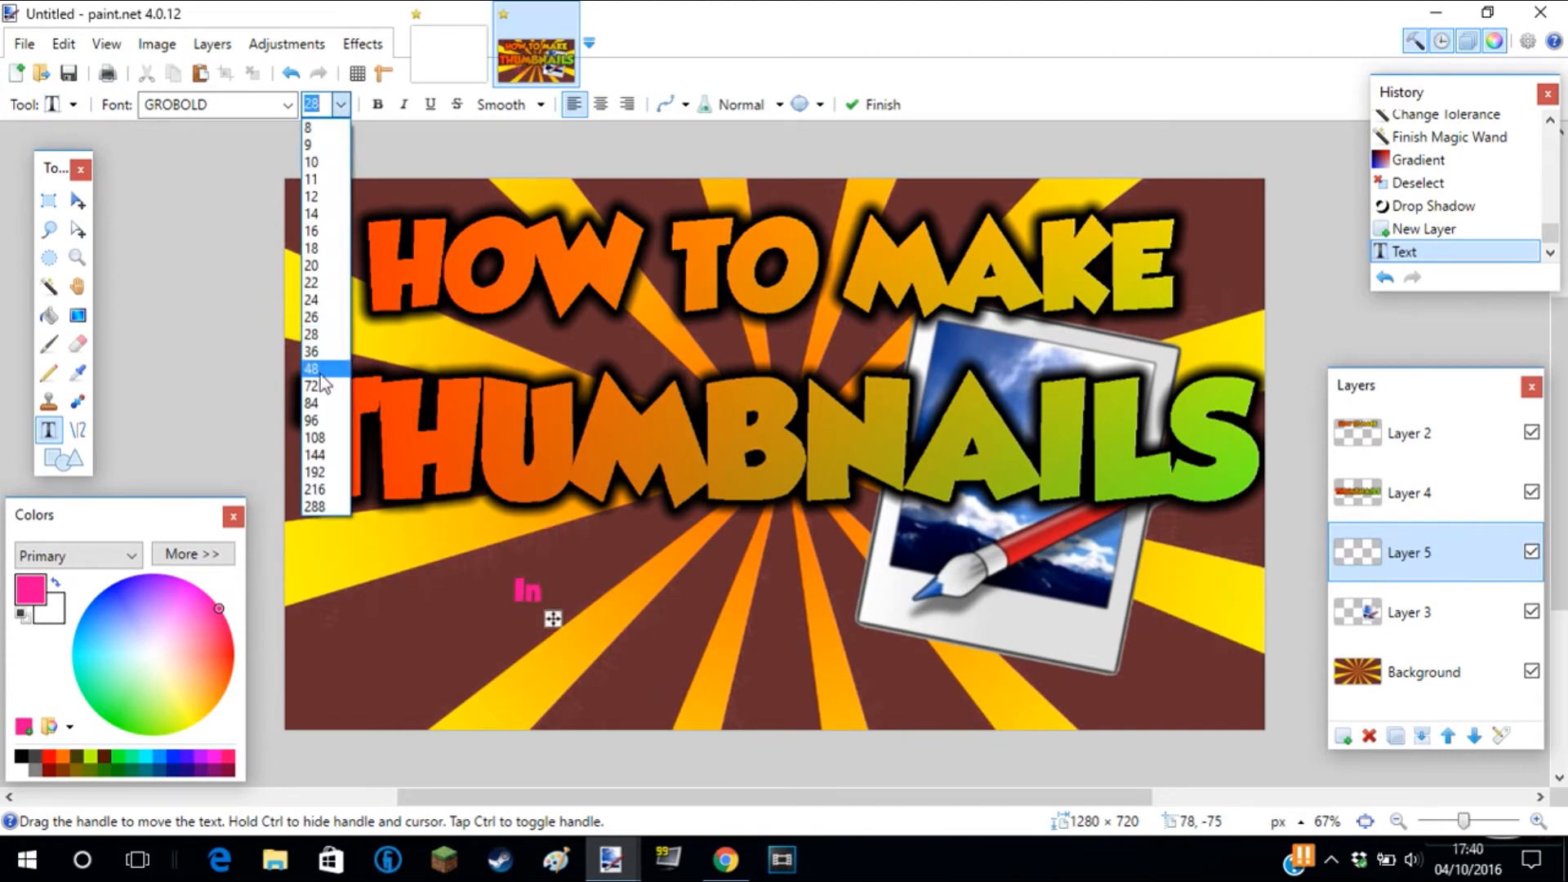
click(338, 390)
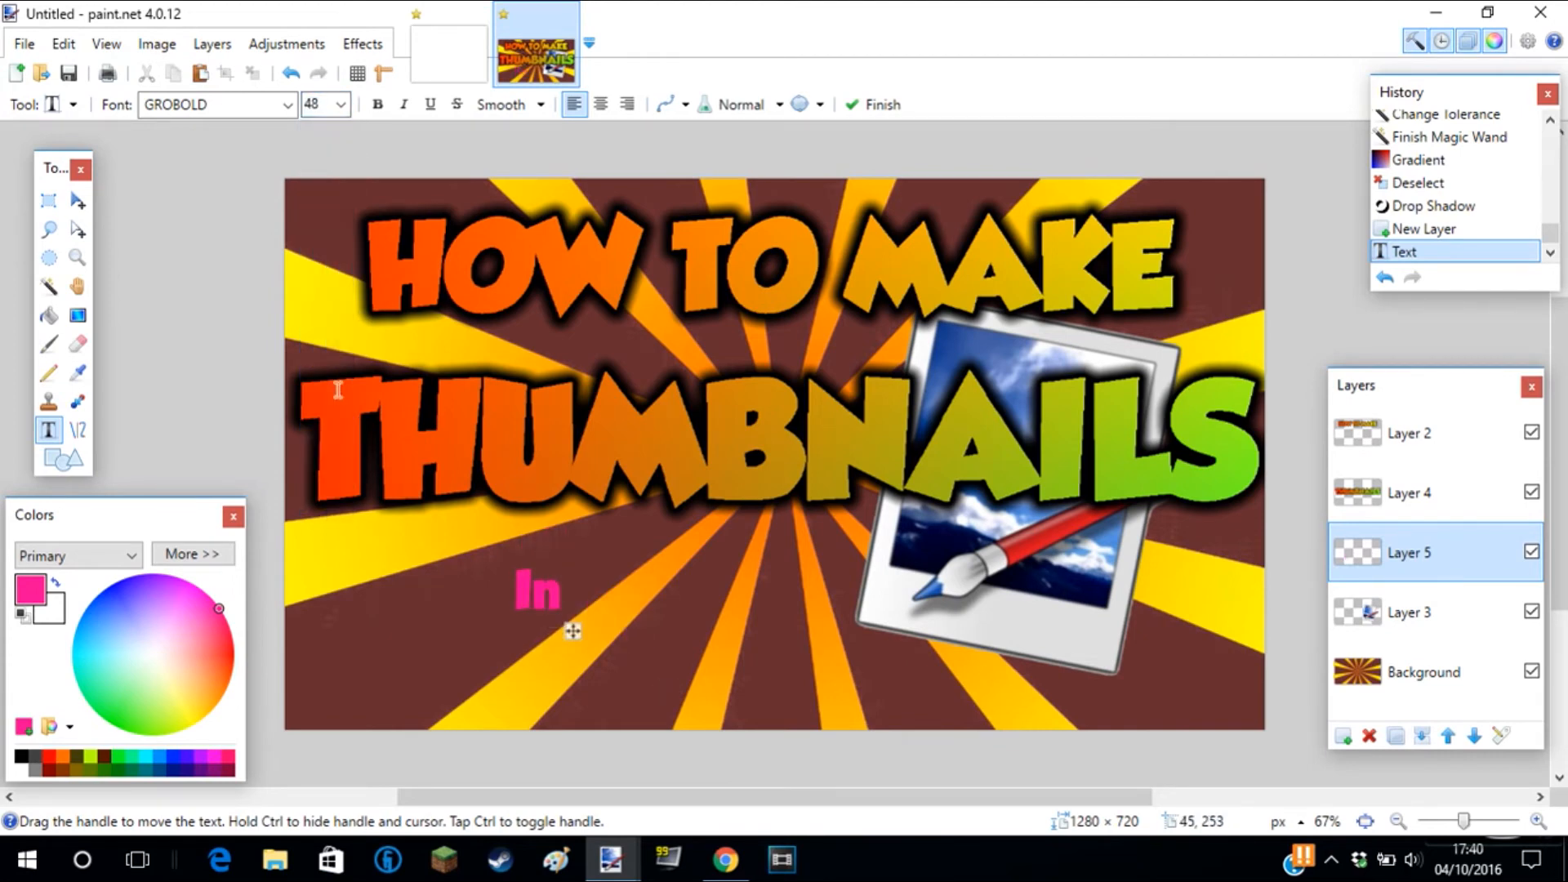
click(340, 107)
click(342, 403)
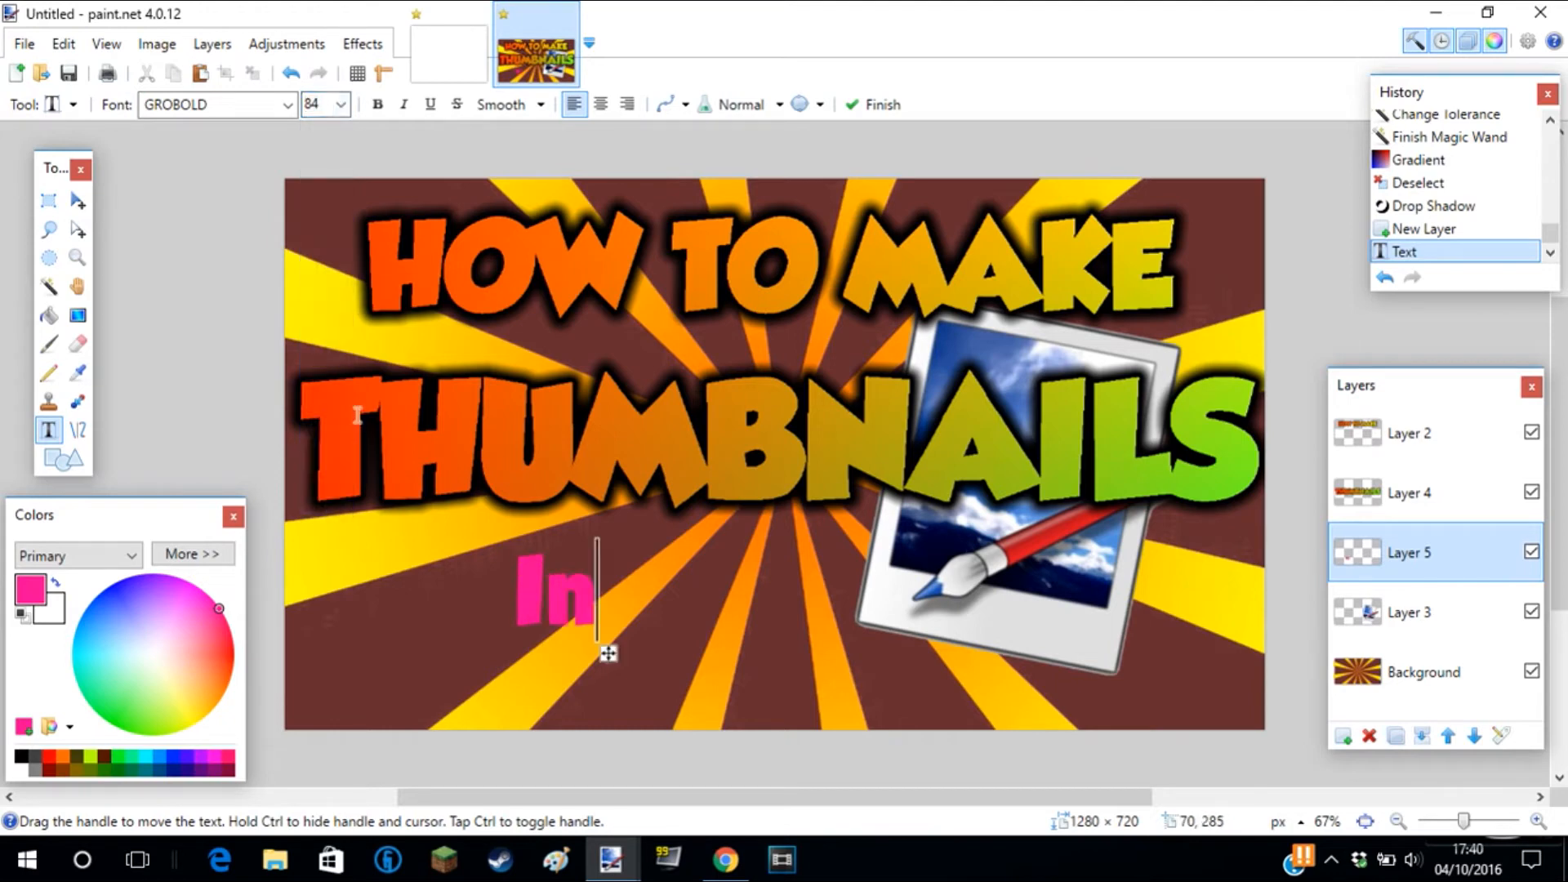
click(343, 107)
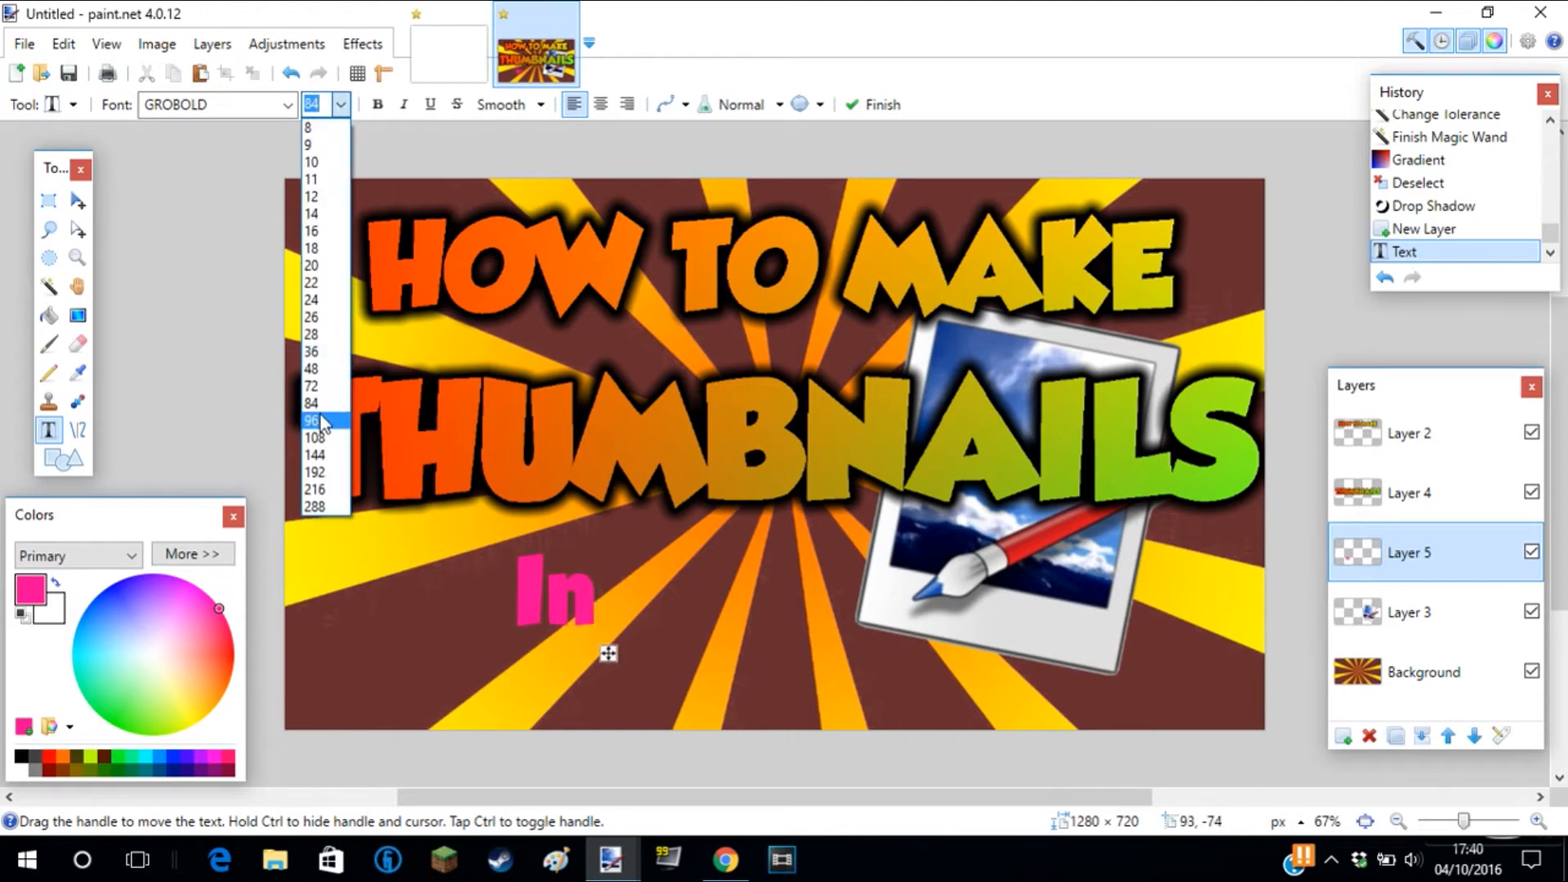
click(338, 431)
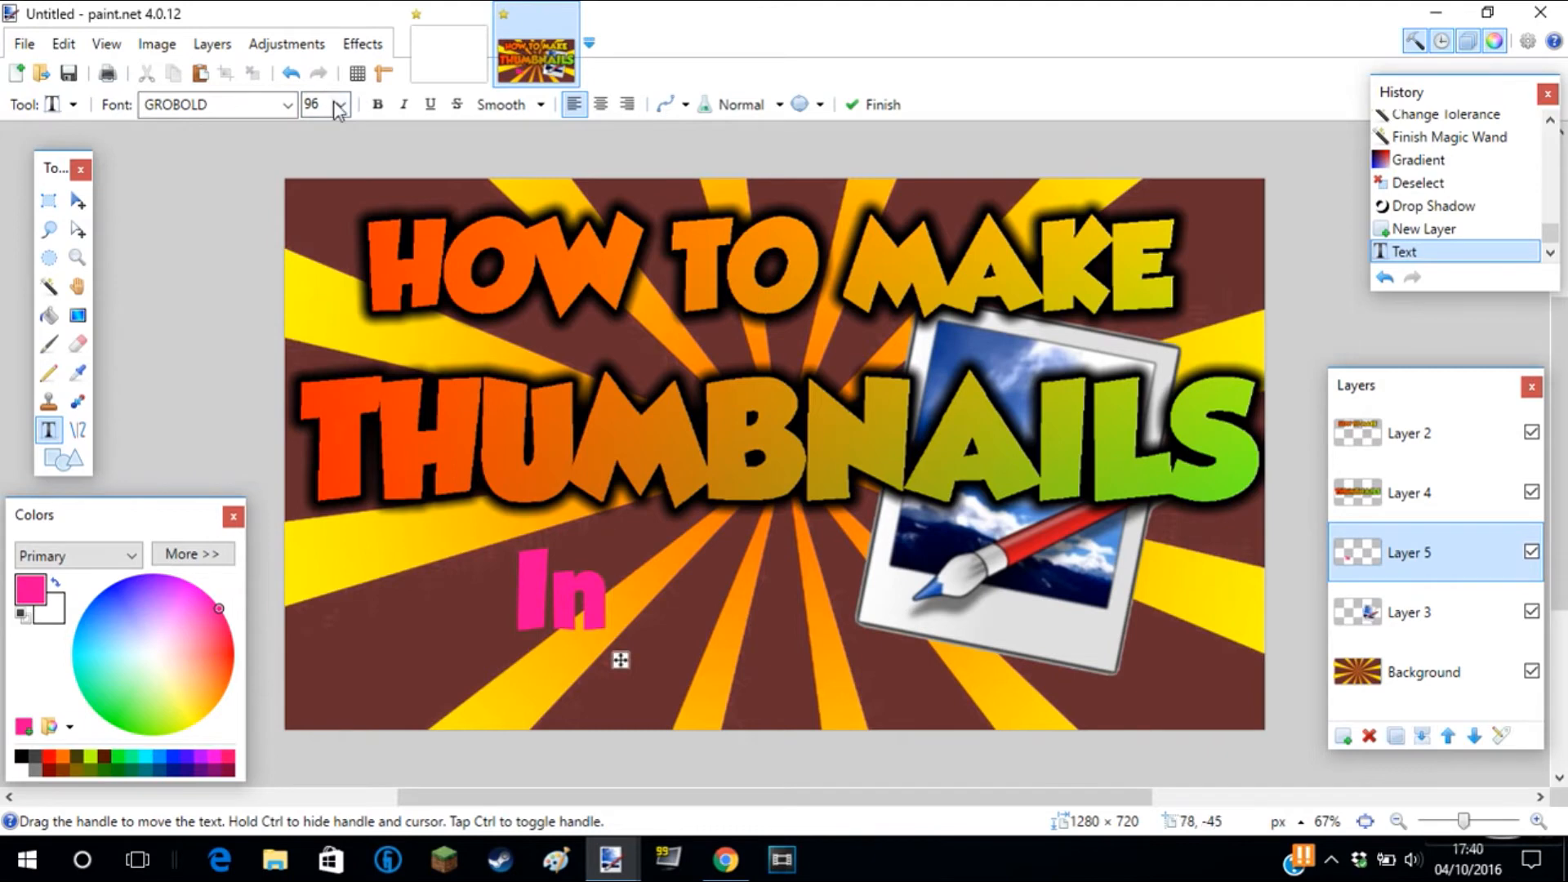
click(339, 106)
click(343, 446)
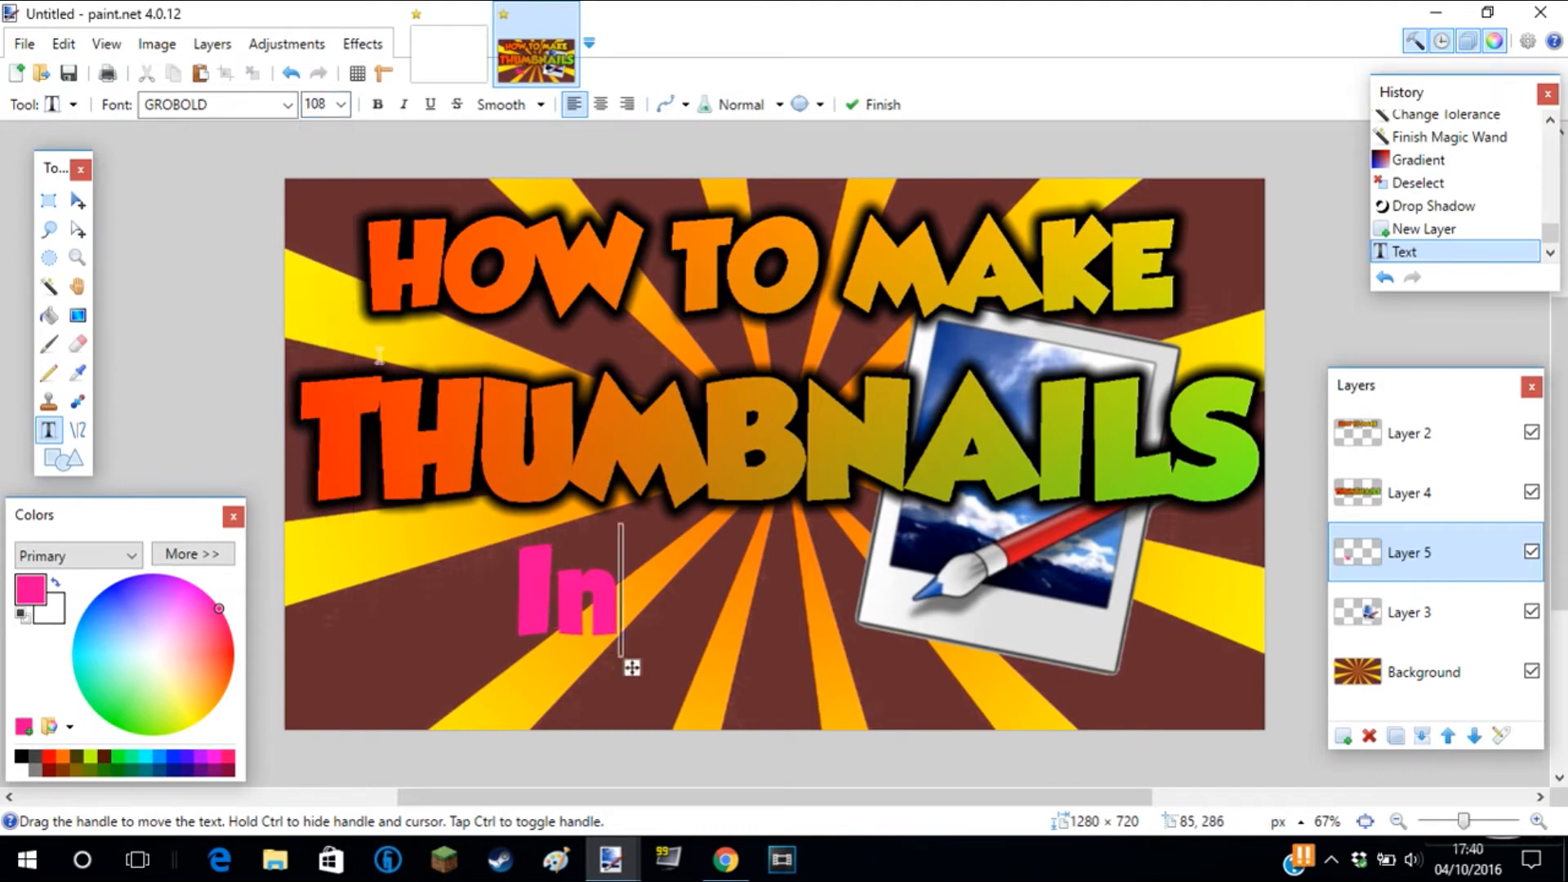
Complete the text as "In Paint.net" and move it left and slightly up, beneath "THUMBNAILS".
text(Pai)
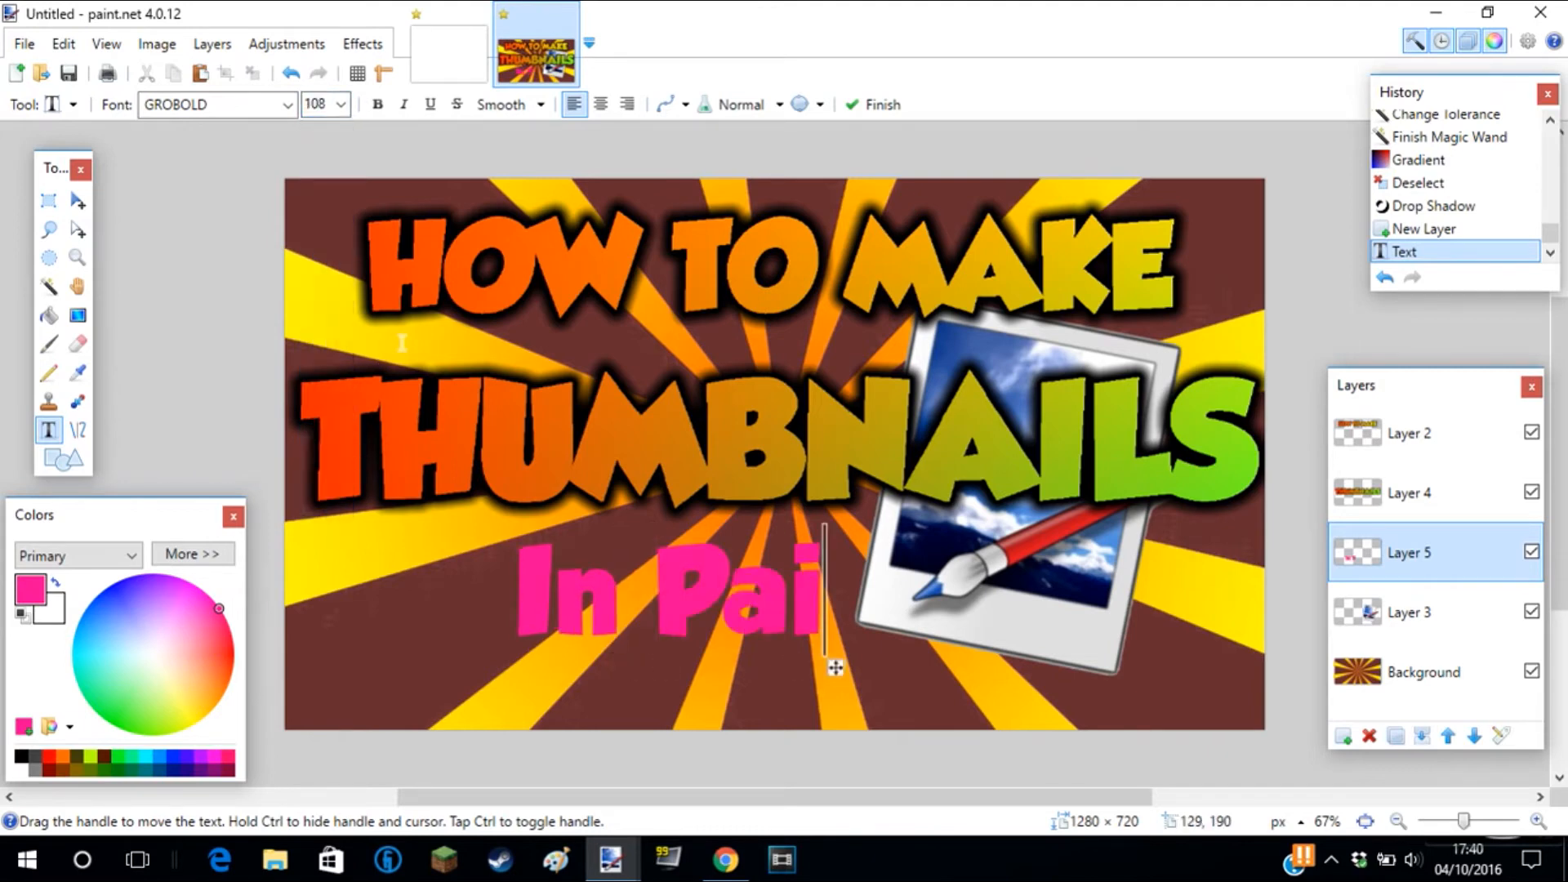
text(nt.net)
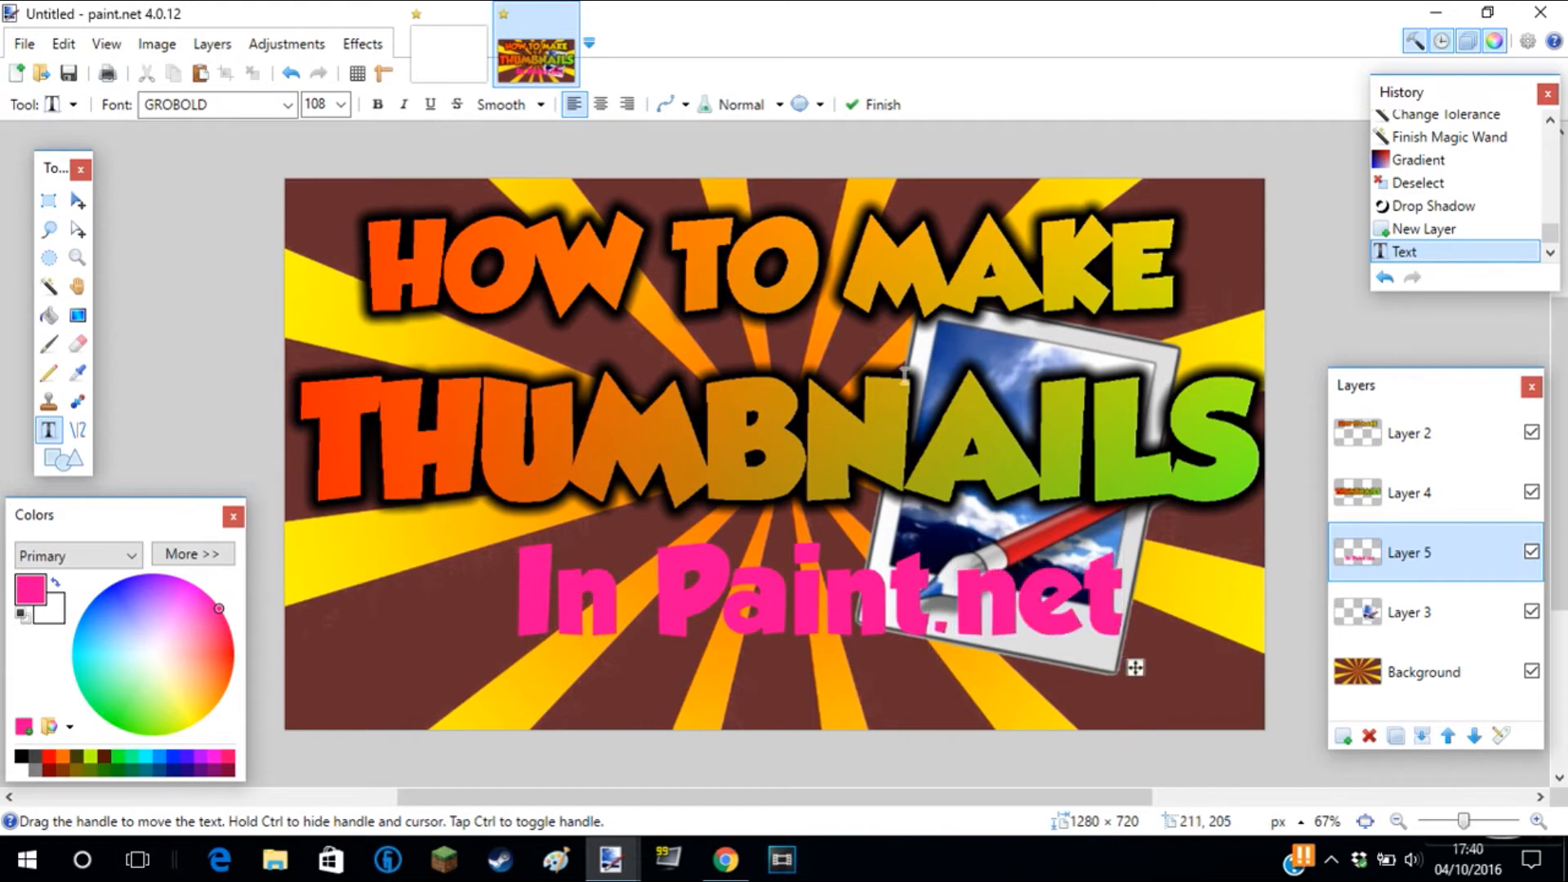
mouse_move(1133, 666)
mouse_down()
mouse_move(976, 657)
mouse_move(1061, 641)
mouse_move(1083, 665)
mouse_up()
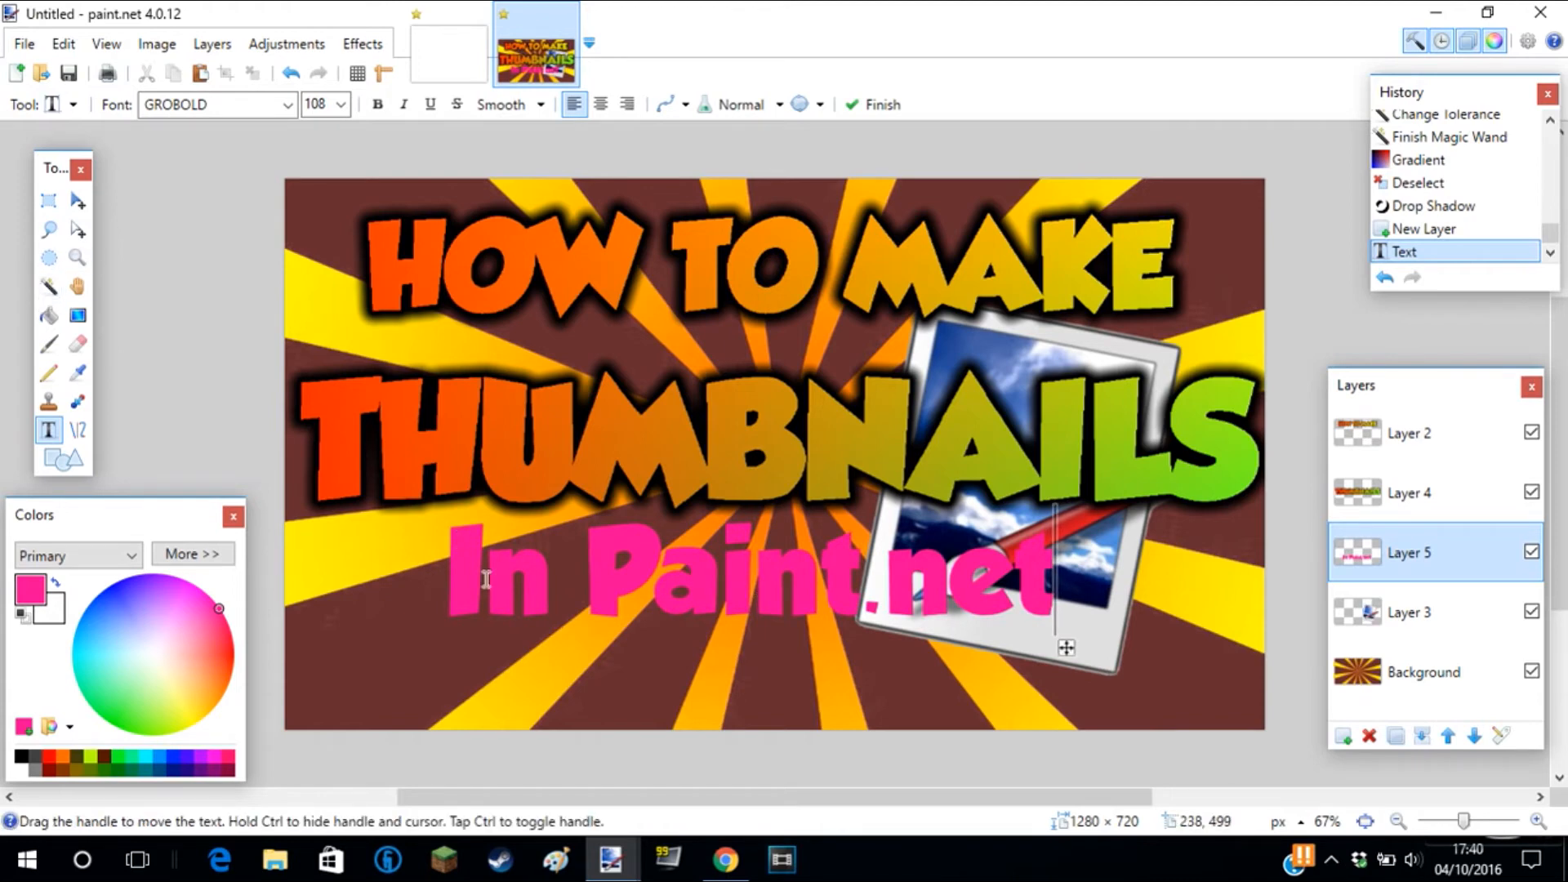
Select all the "In Paint.net" letters with the Magic Wand at 84% tolerance and apply the title's Gradient effect to them.
key(s)
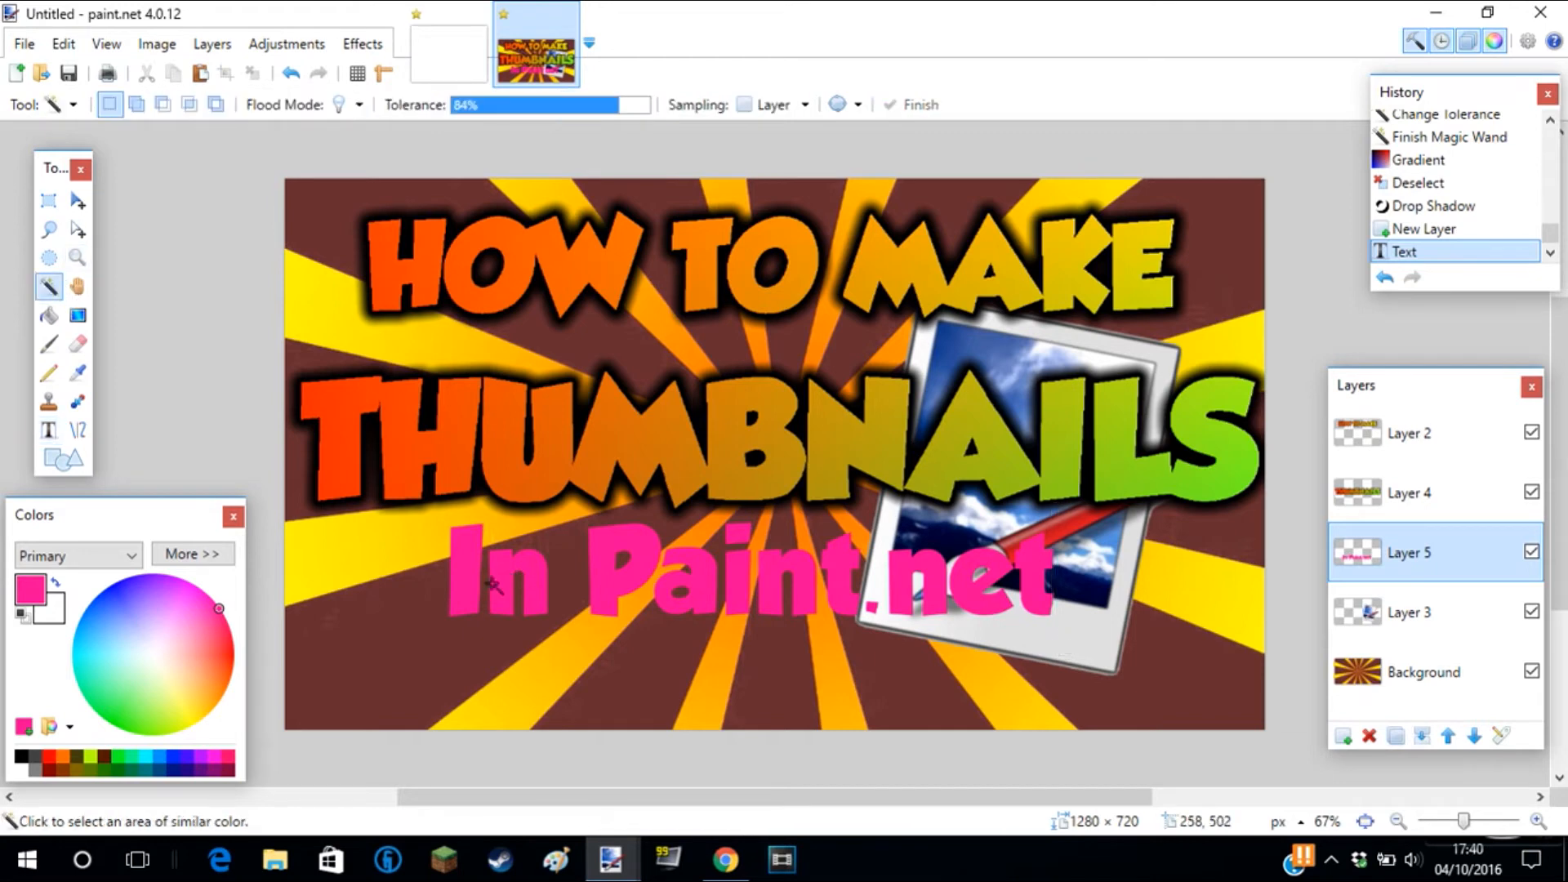
click(492, 585)
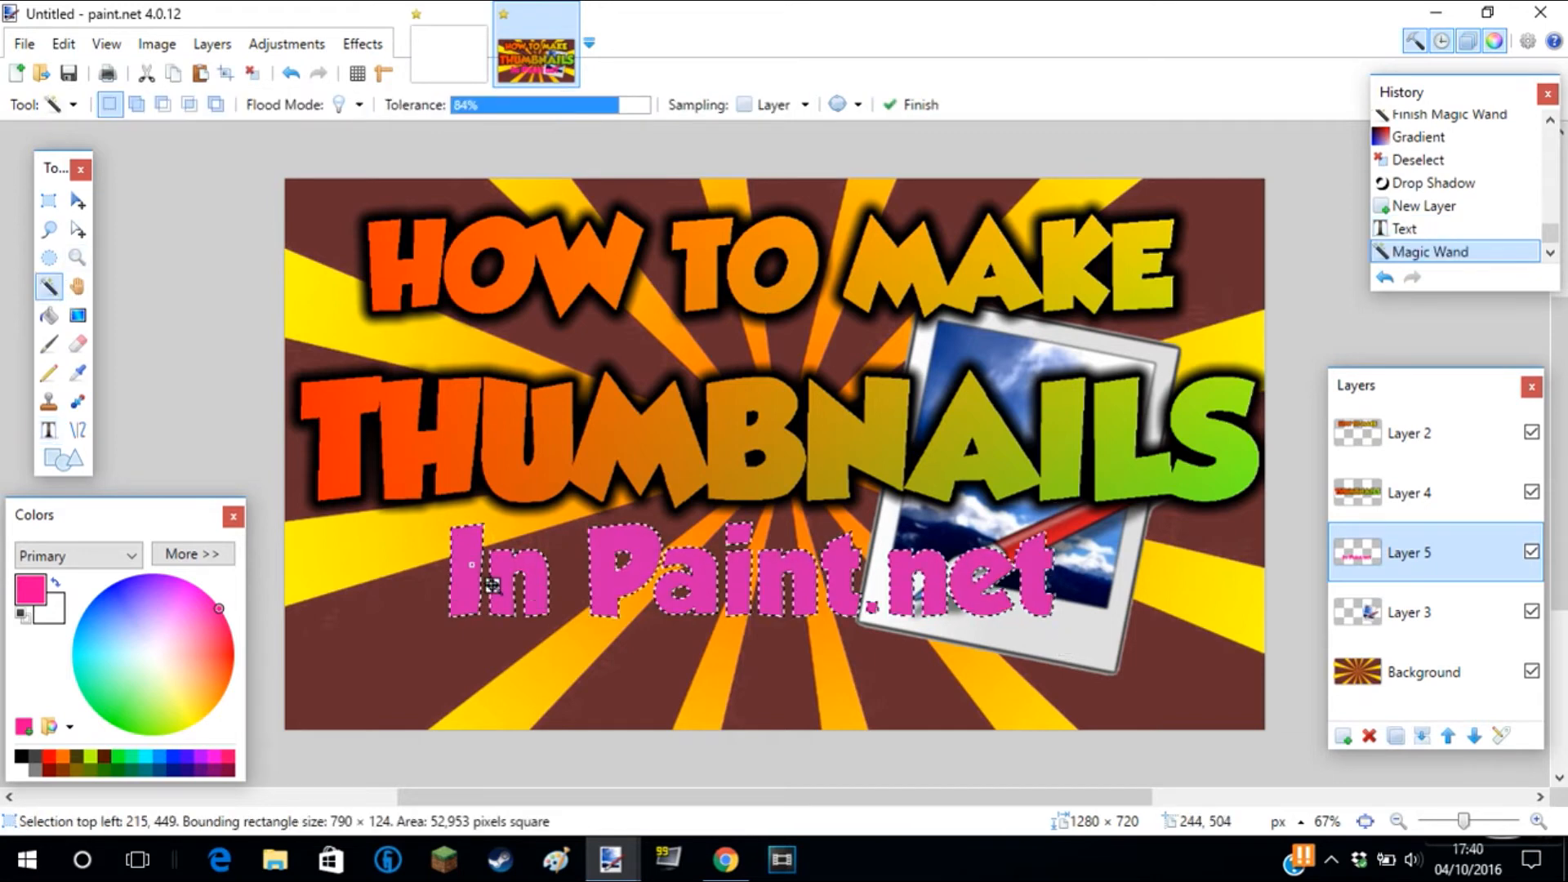
click(363, 43)
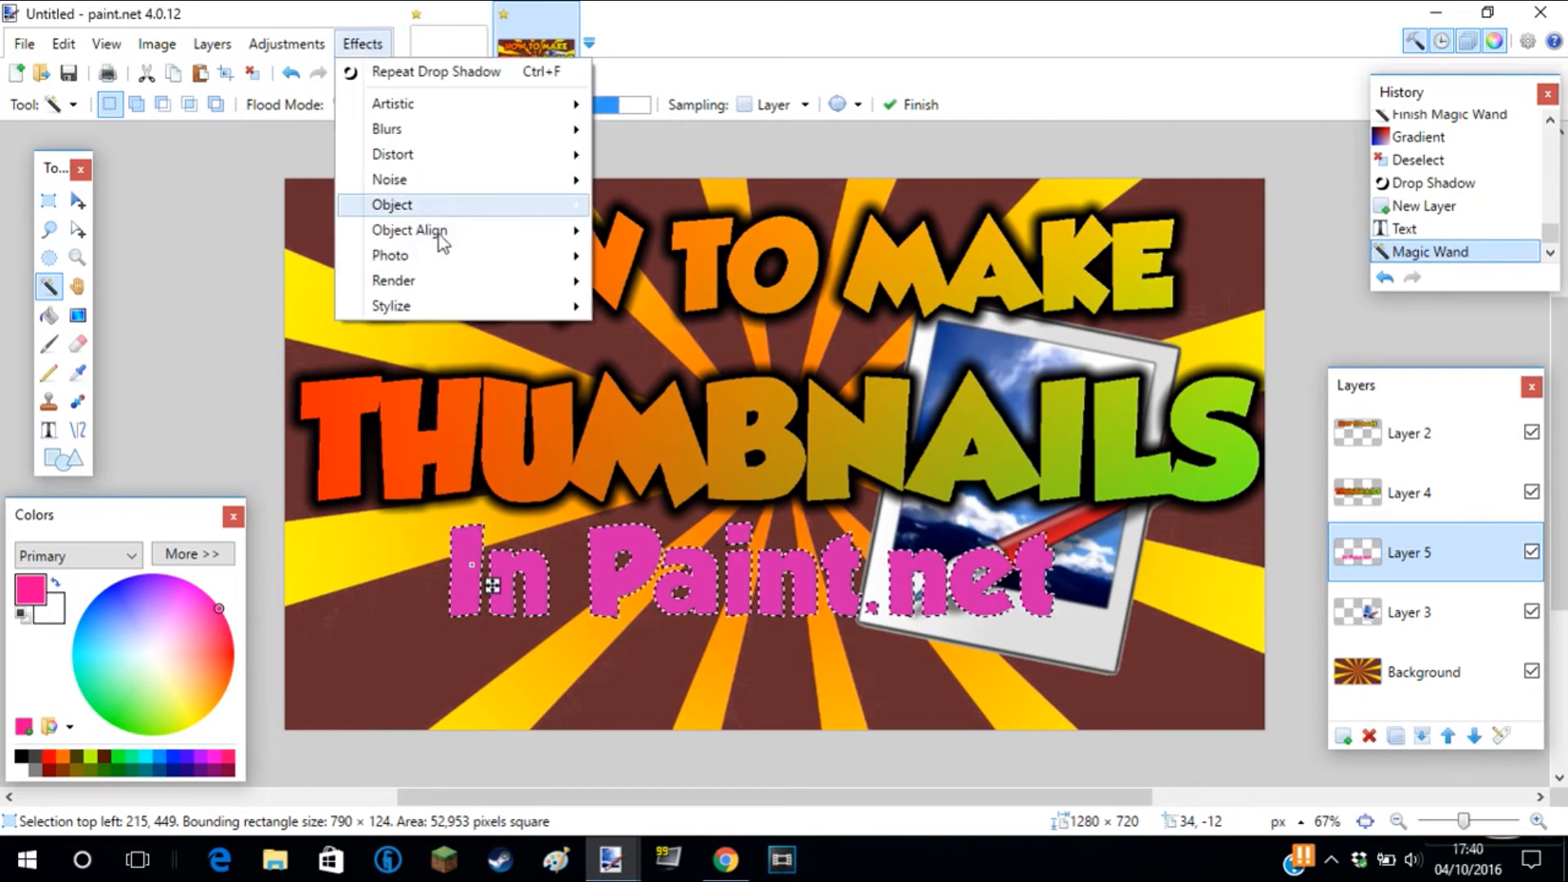
mouse_move(439, 254)
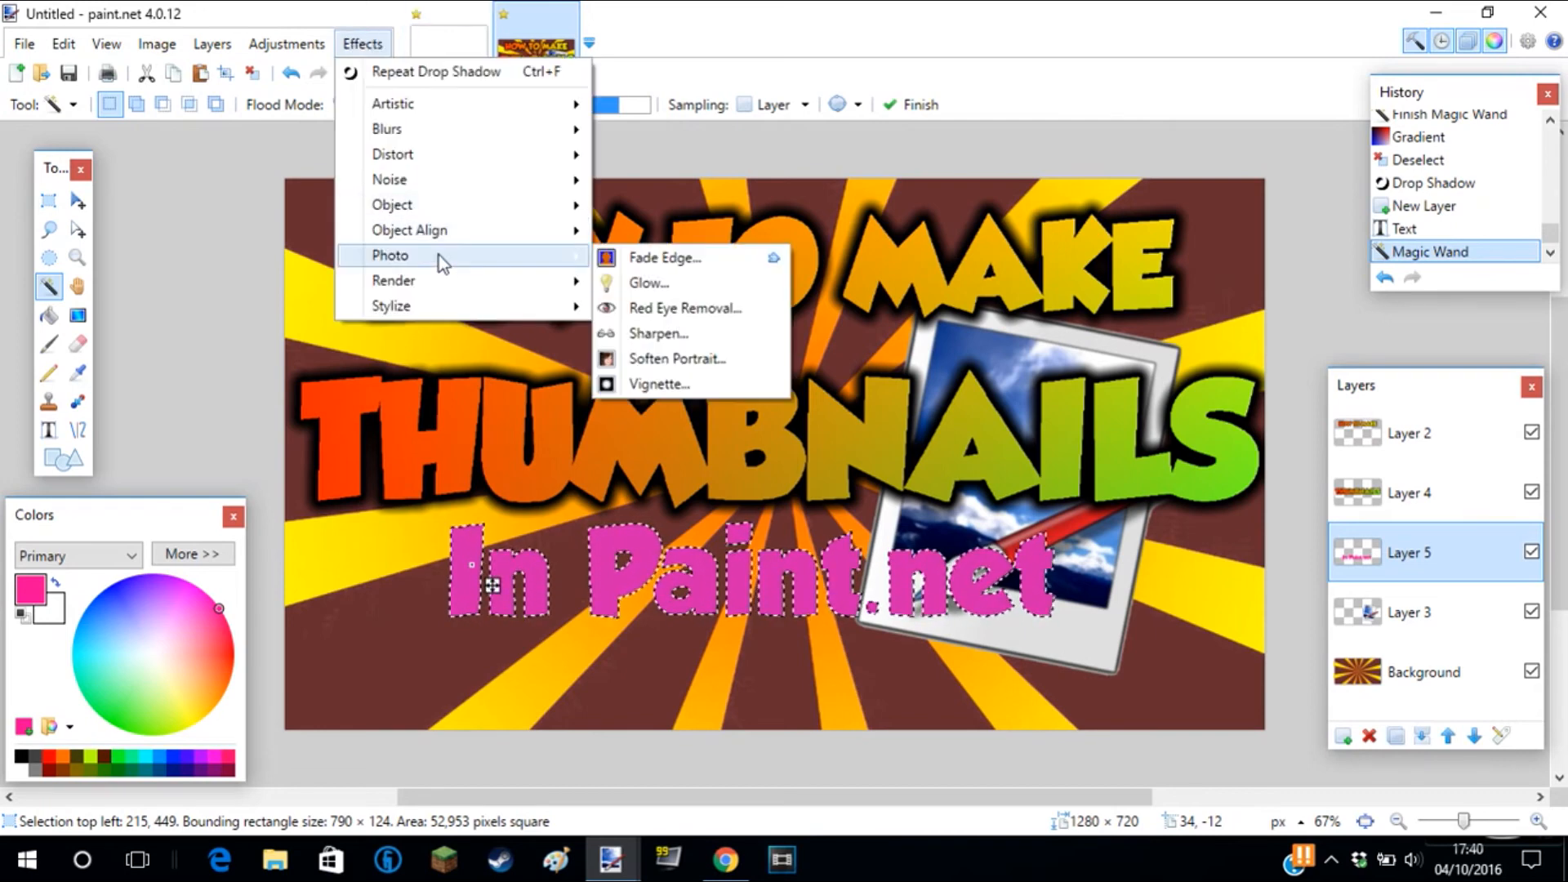
click(628, 311)
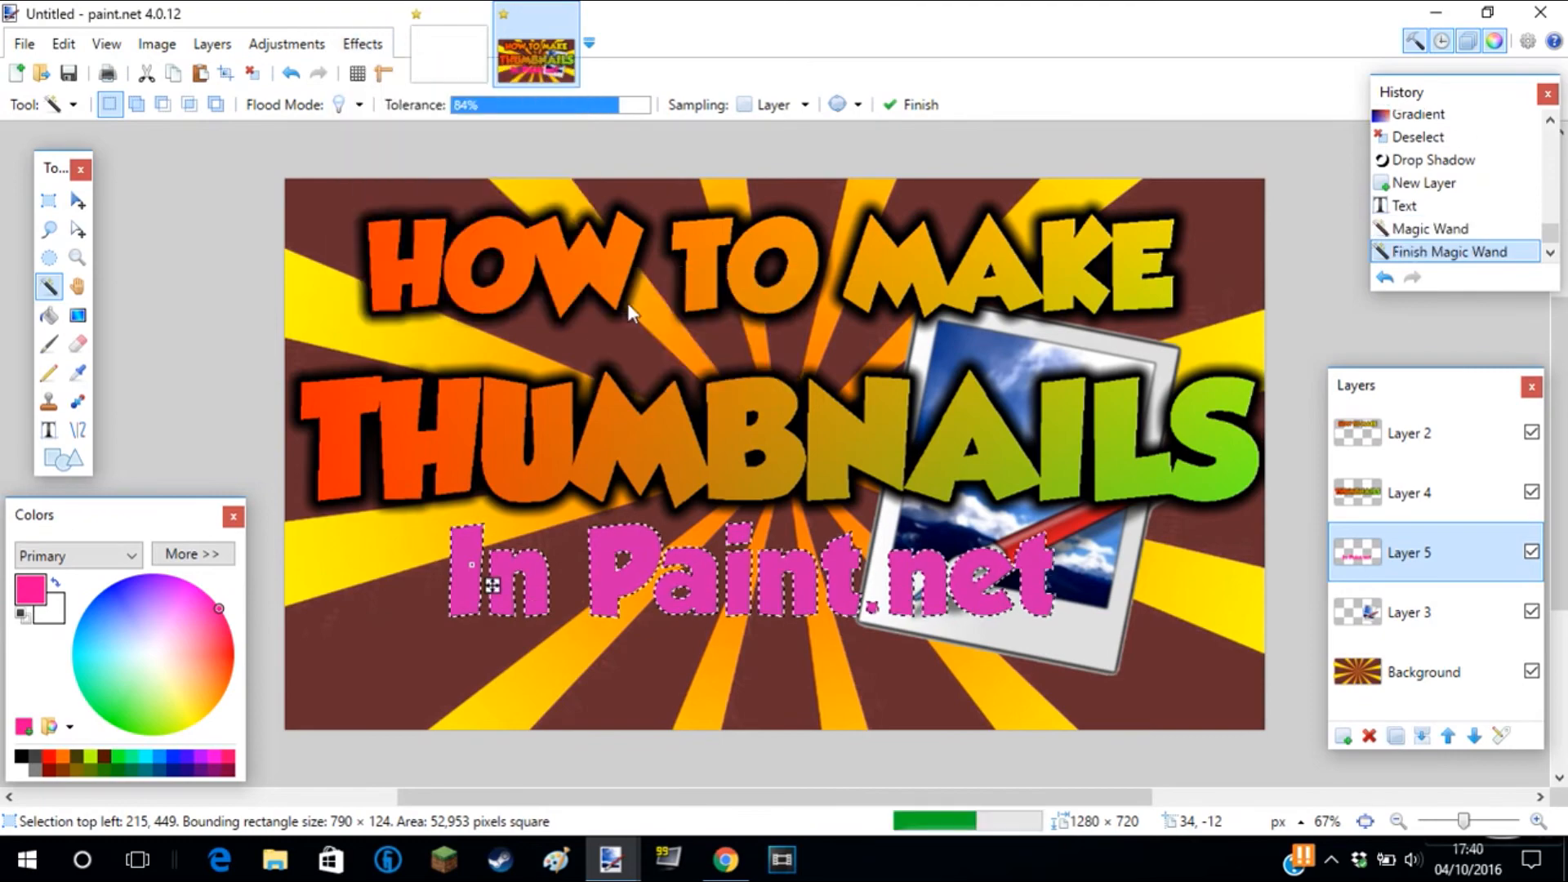
click(819, 786)
click(51, 231)
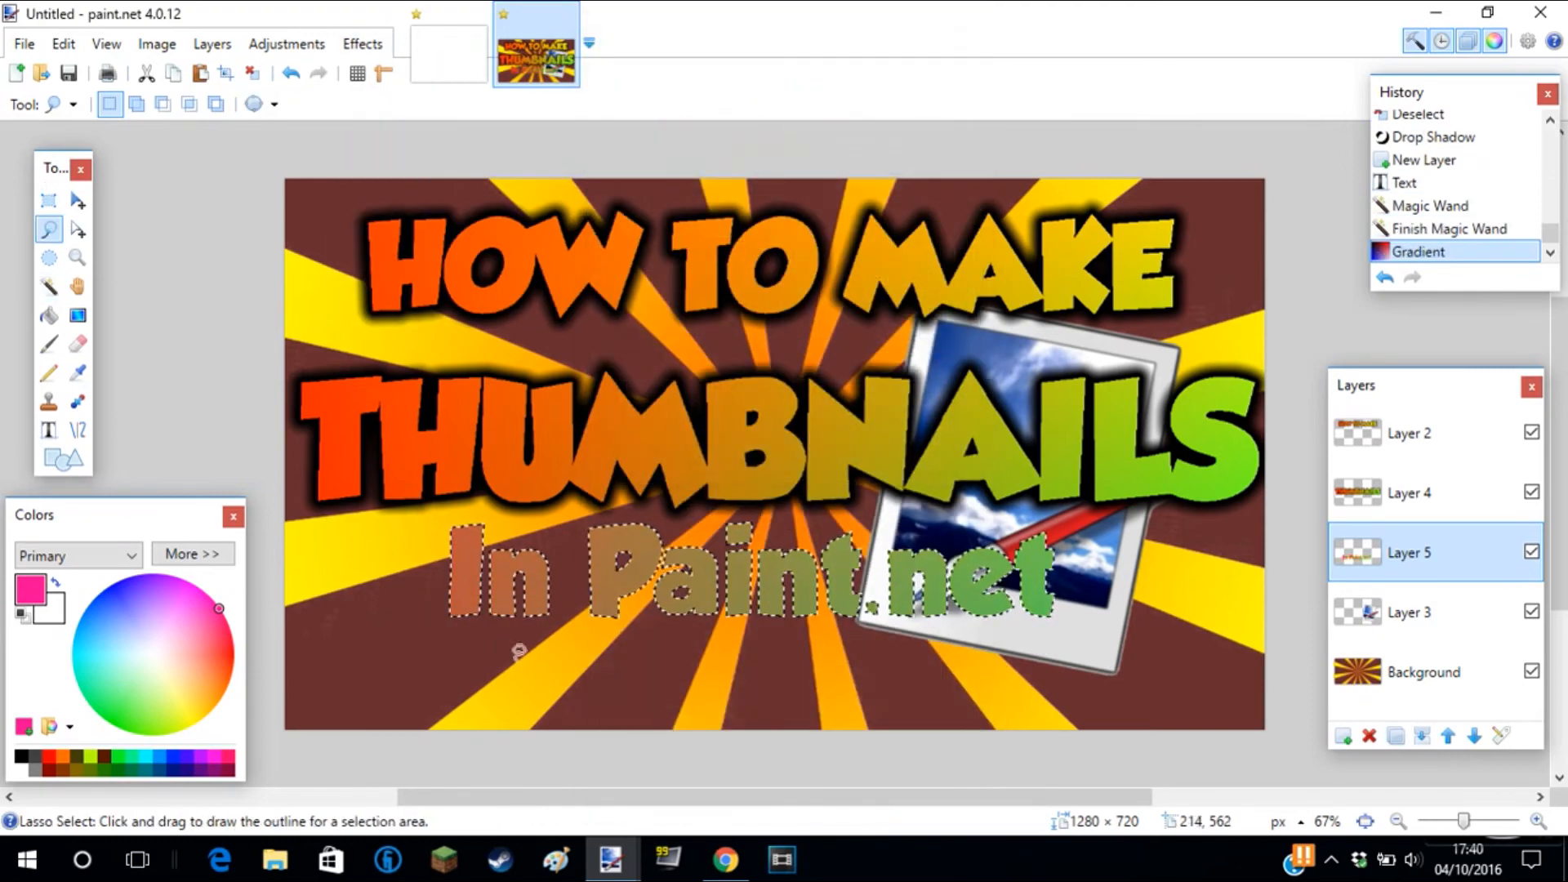
click(362, 43)
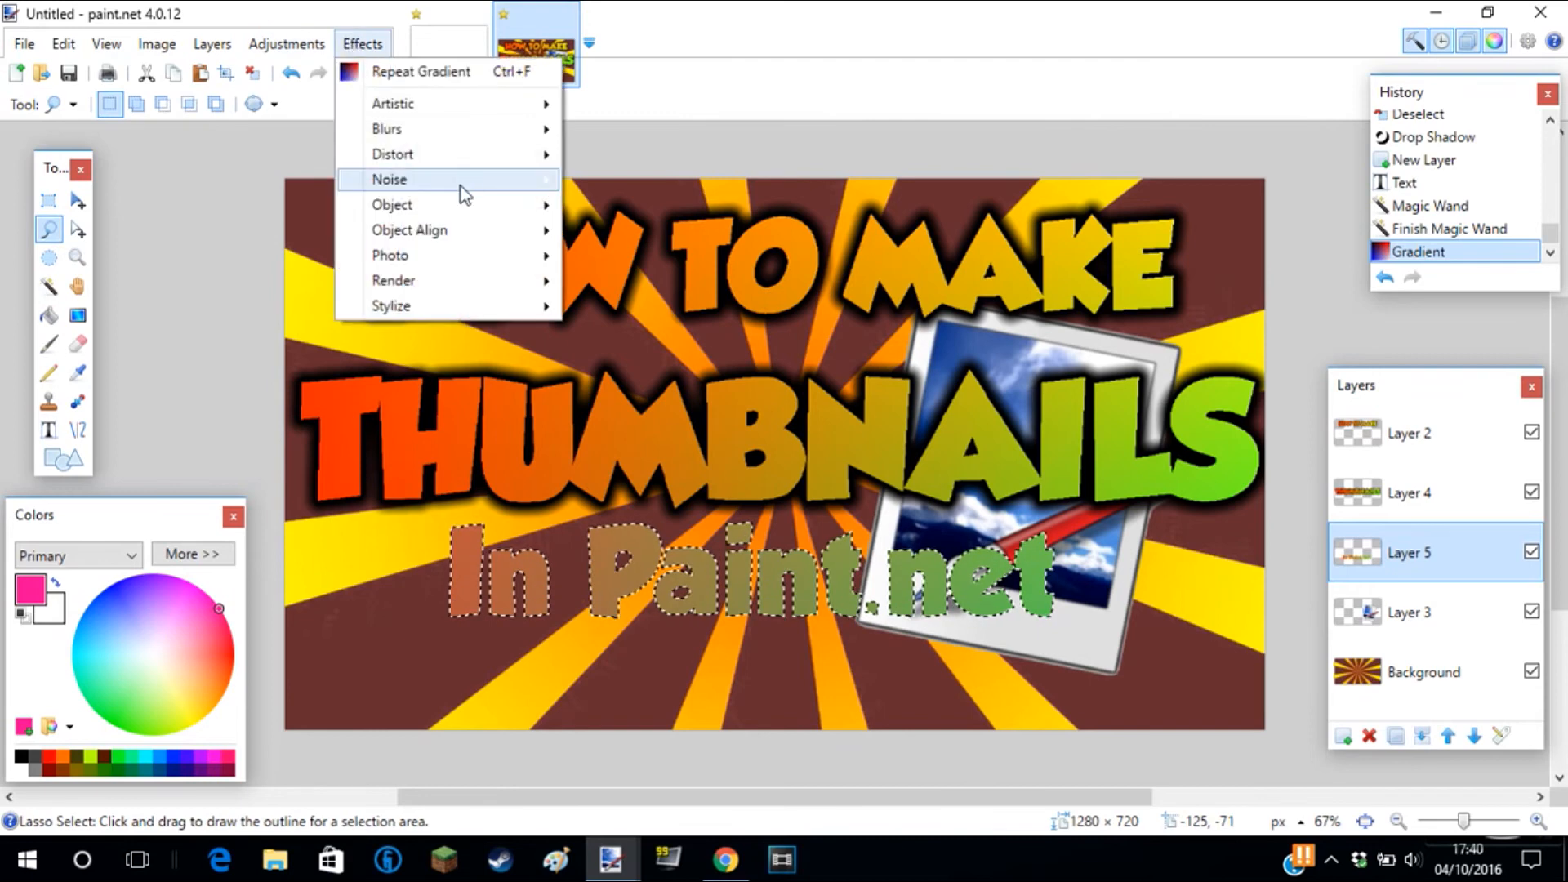
mouse_move(490, 206)
click(601, 206)
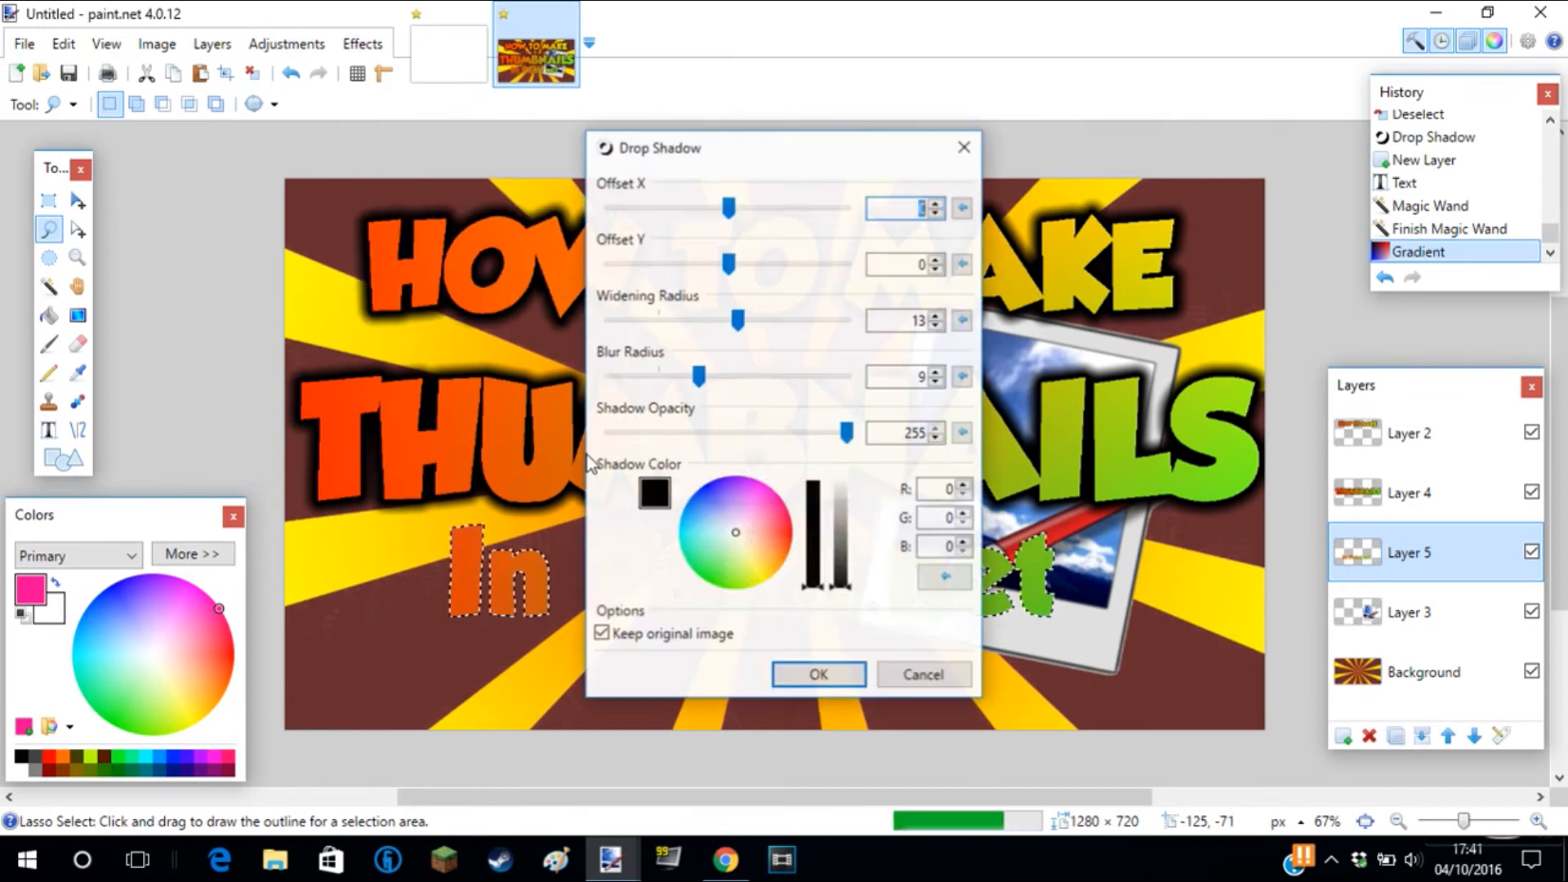
click(924, 675)
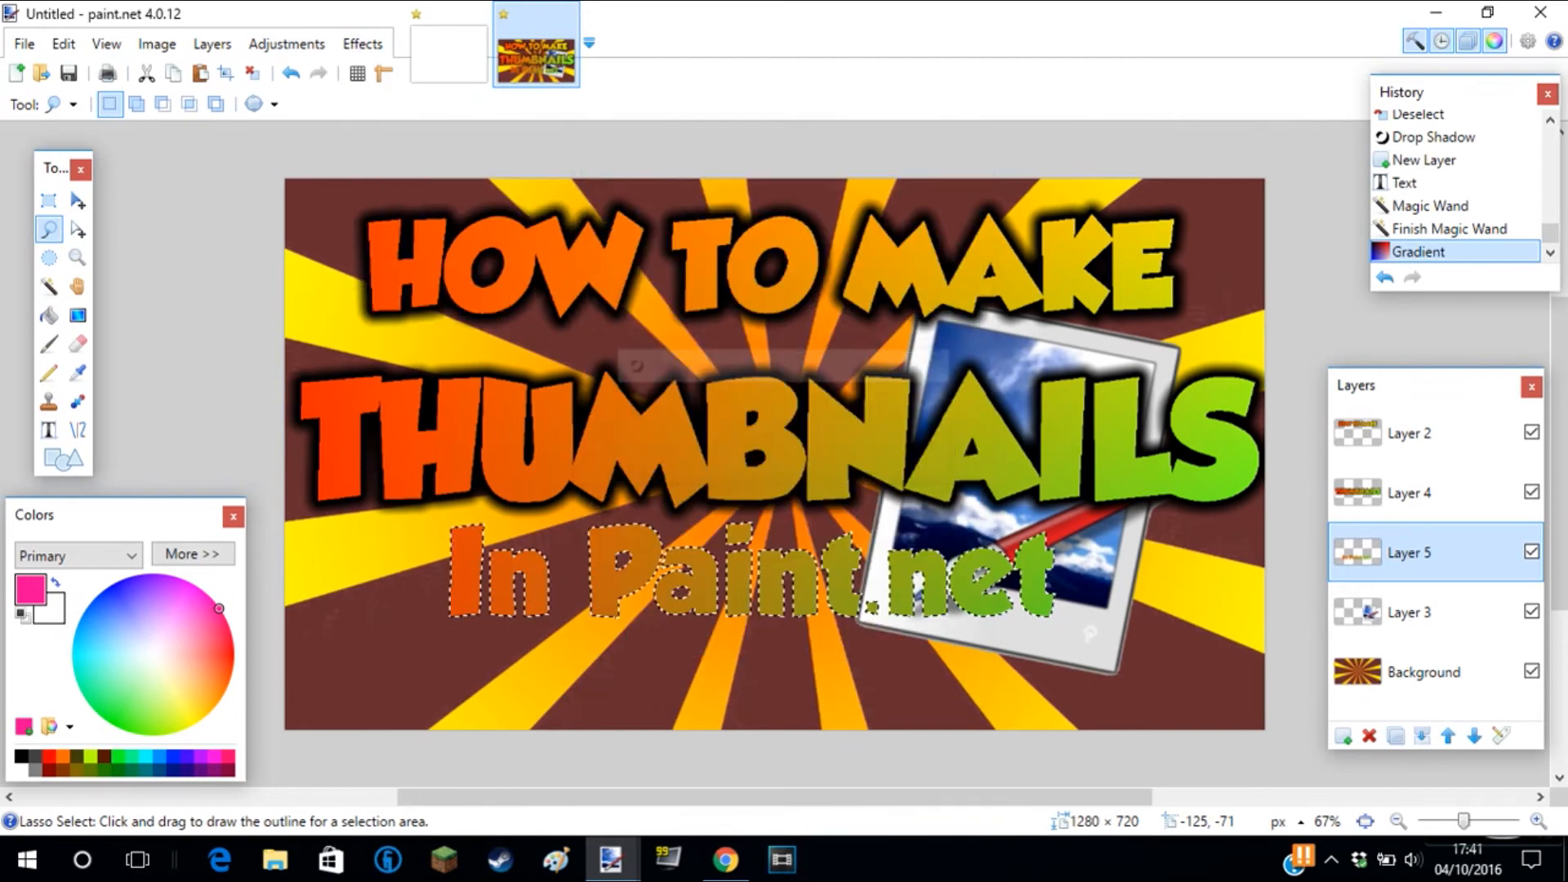
Deselect the "In Paint.net" letters and apply a black Drop Shadow with zero offsets, widening radius 13, blur radius 9 and opacity 255.
click(1073, 622)
click(364, 43)
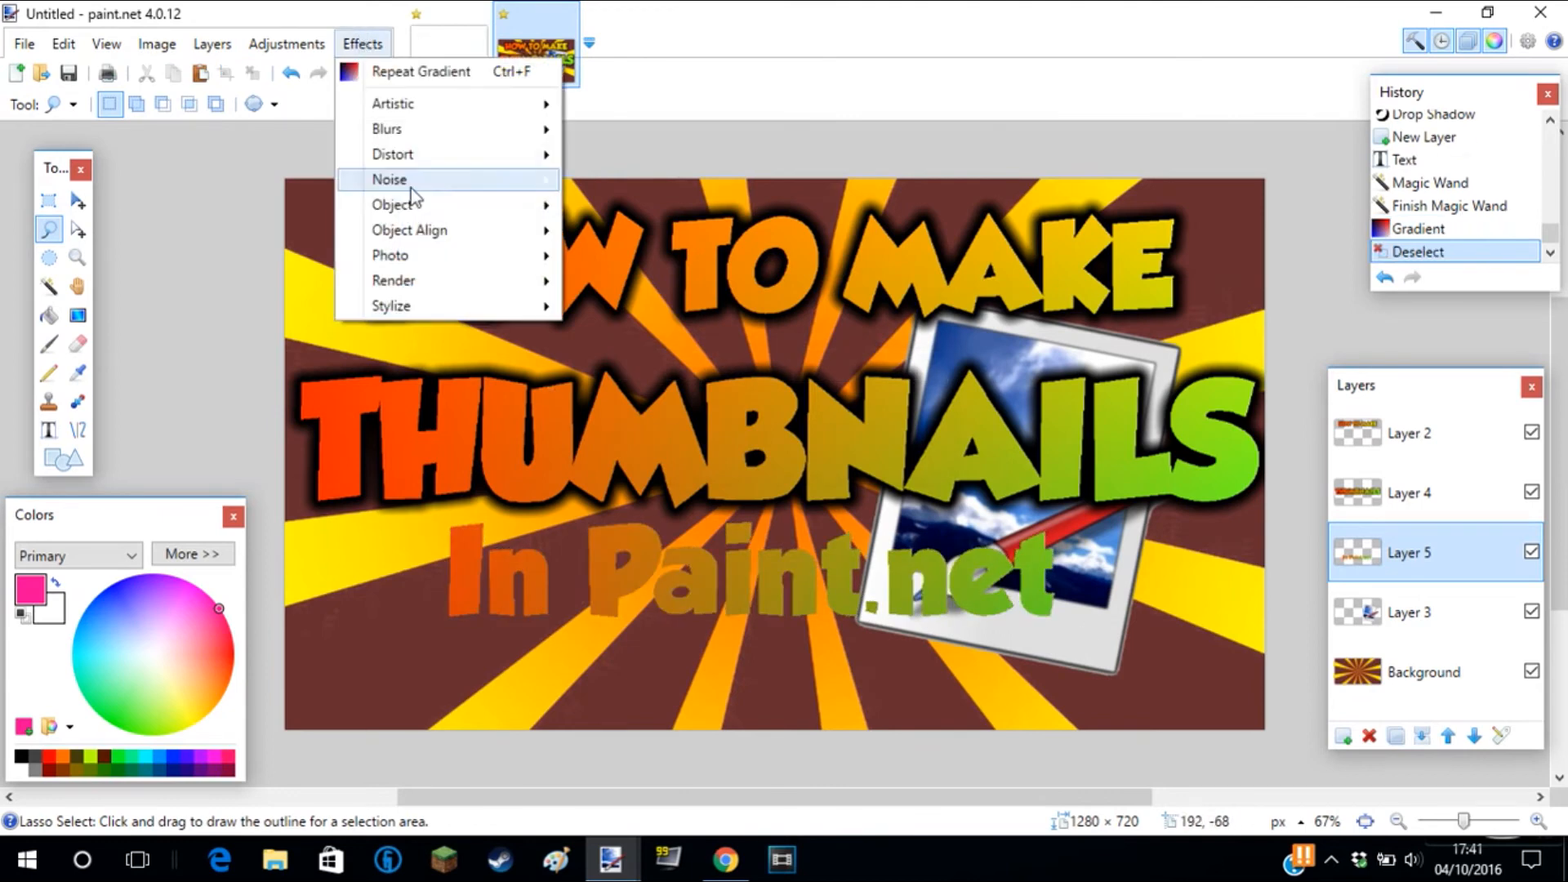
mouse_move(434, 202)
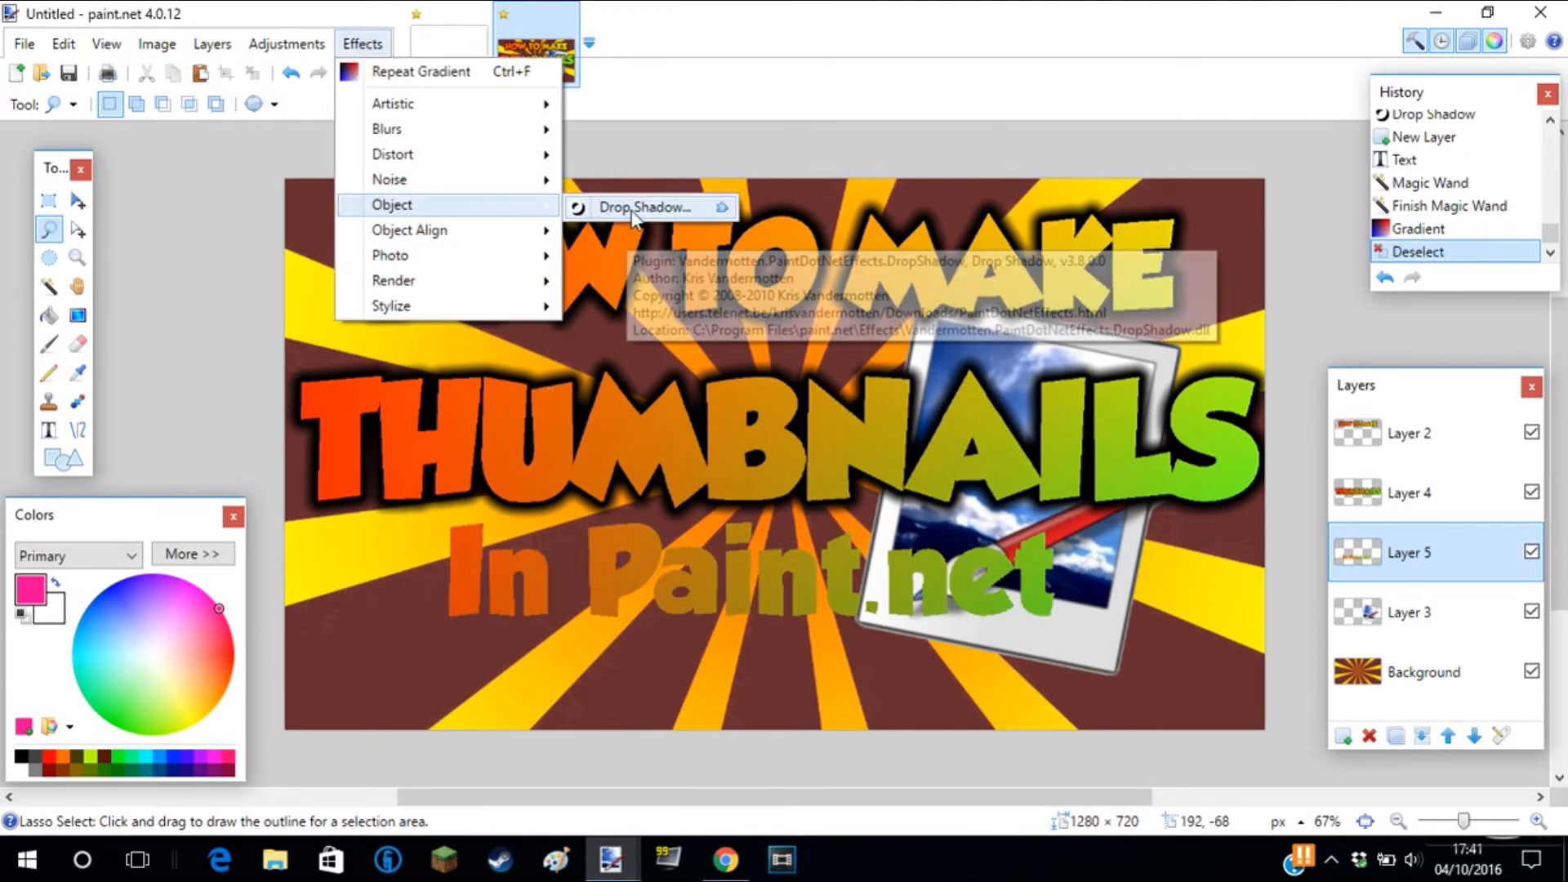
click(579, 209)
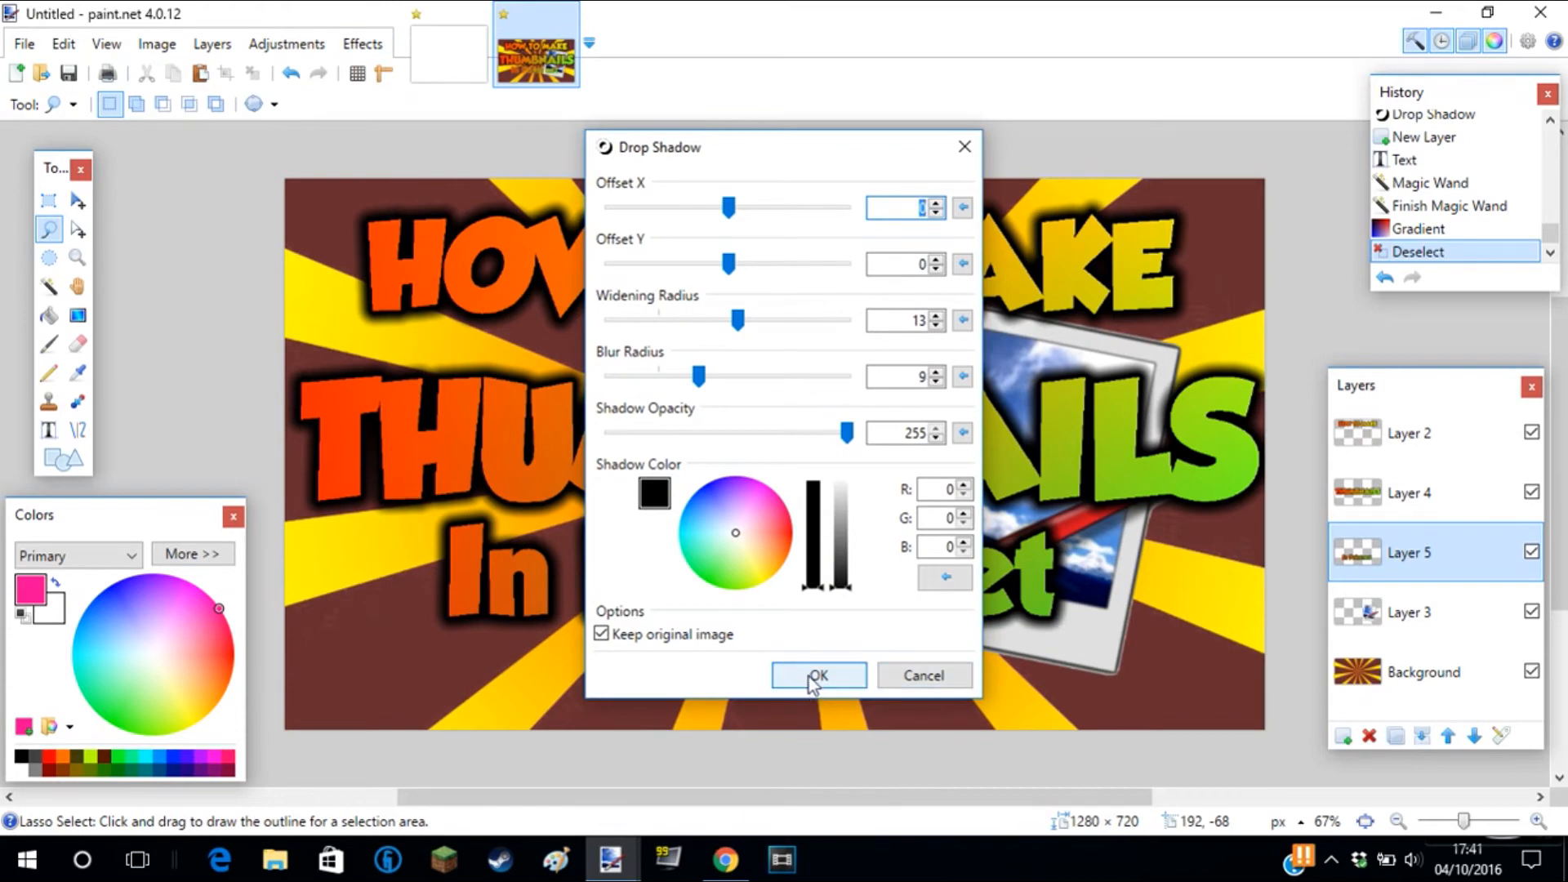
click(814, 675)
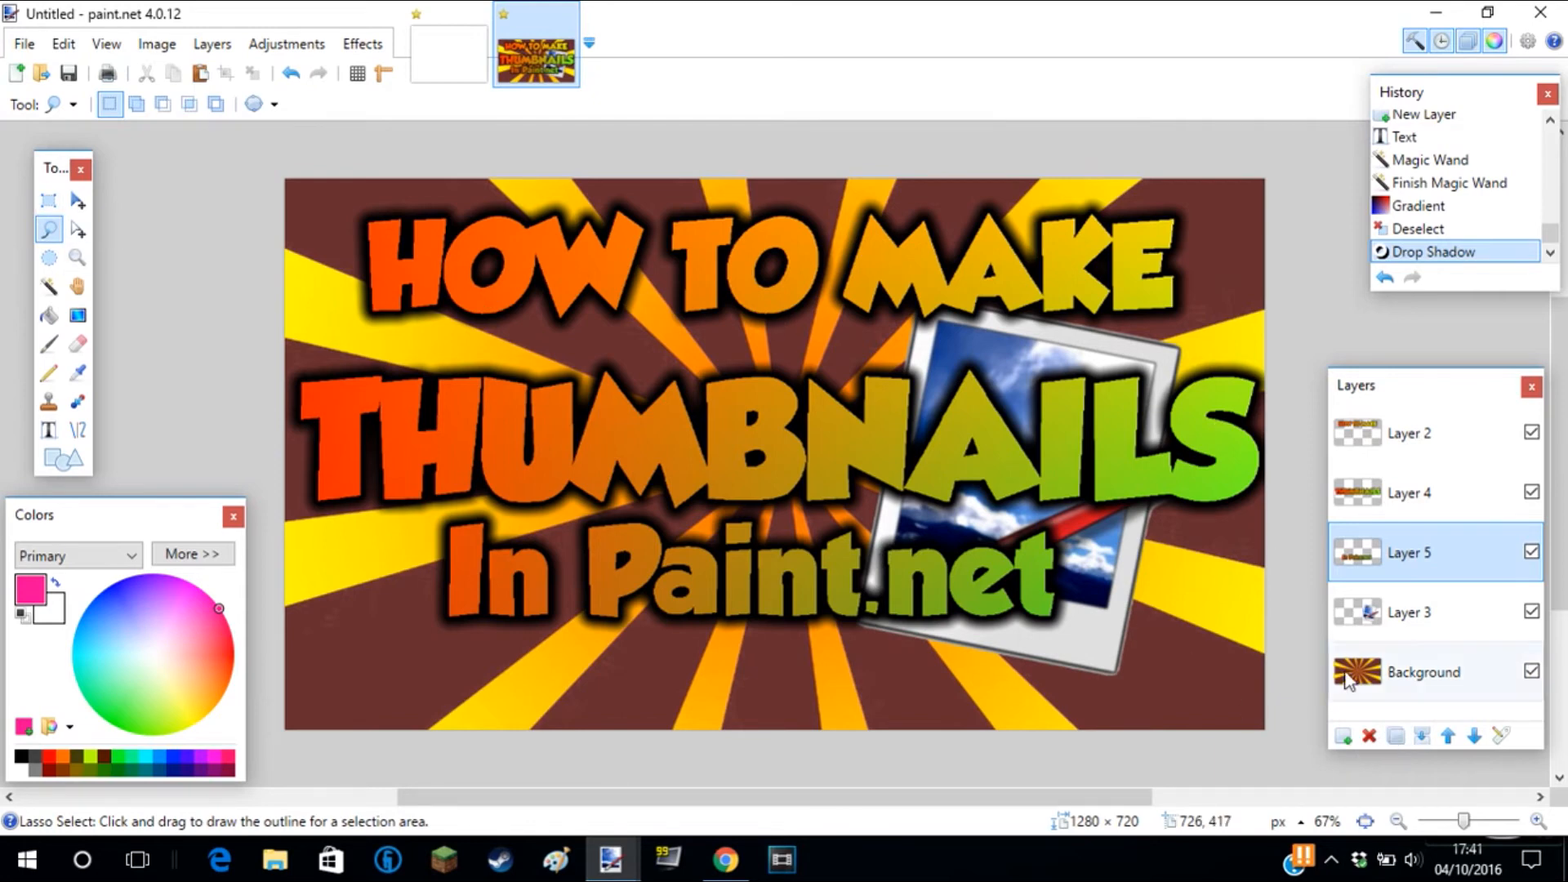
Place the logo layer above the "In Paint.net" layer and shift the logo about 15 pixels right and 58 pixels down.
drag(1389, 612, 1395, 535)
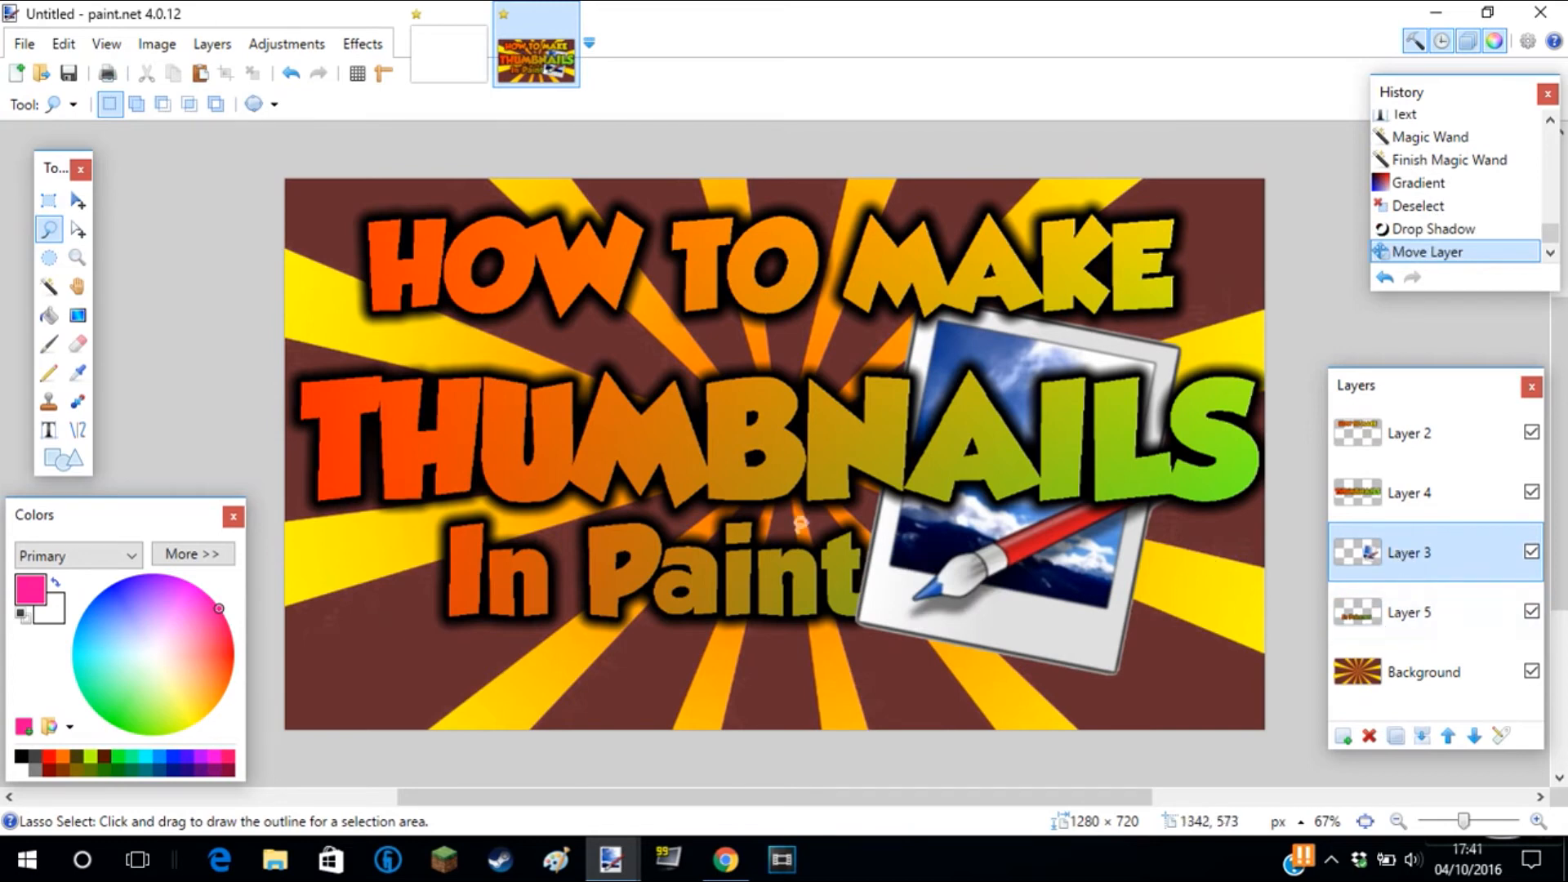
click(82, 202)
mouse_move(1142, 508)
mouse_down()
mouse_move(1156, 577)
mouse_move(1091, 552)
mouse_up()
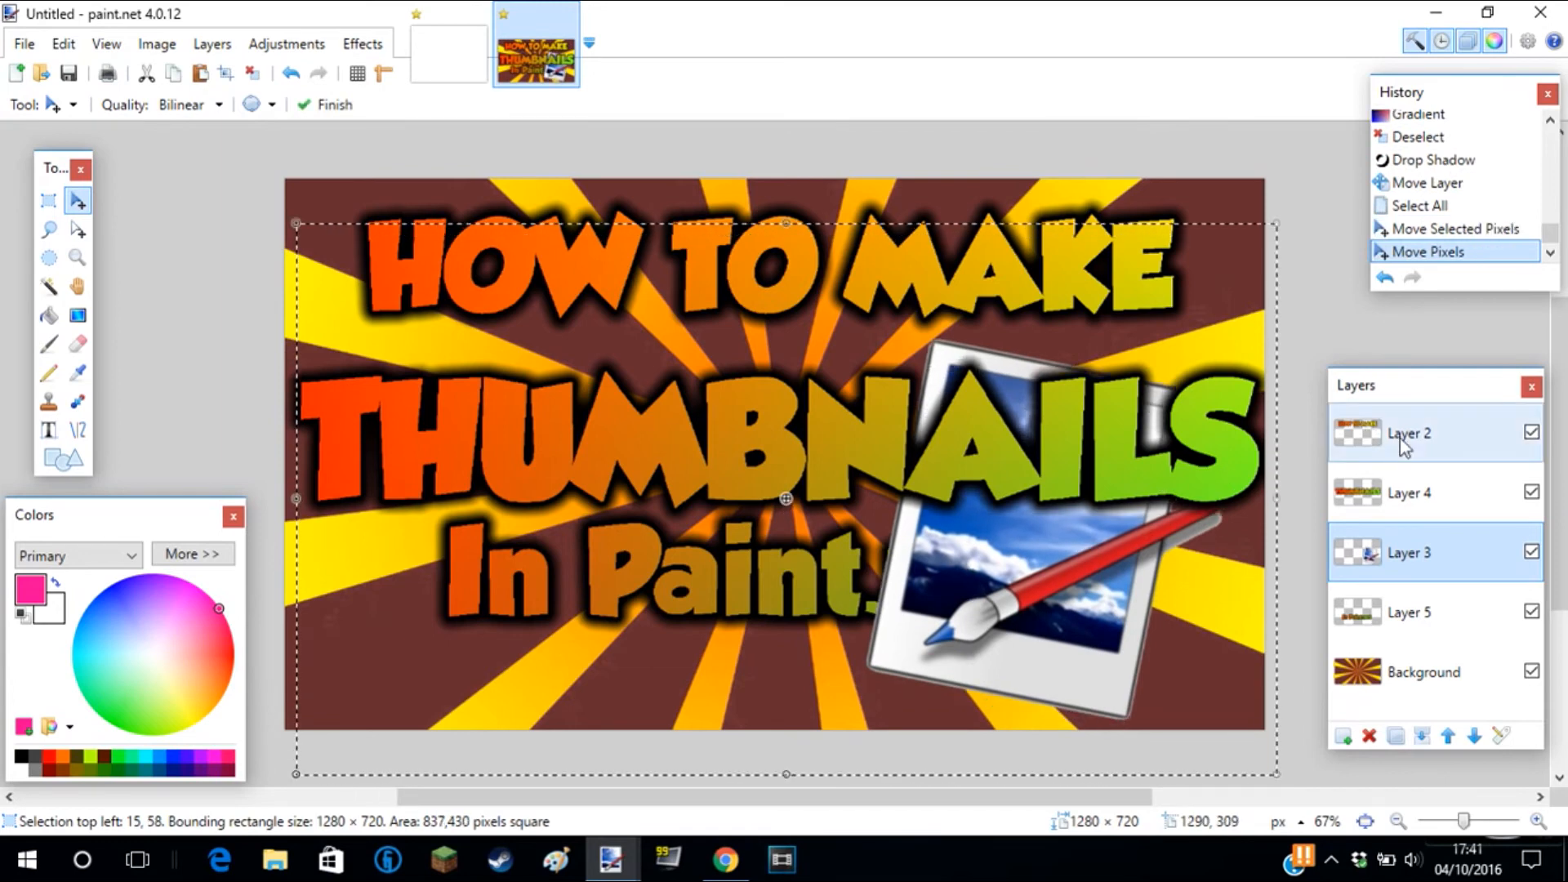
Select "HOW TO MAKE" on Layer 2 with a rectangle, shrink it to about 1050 × 184 pixels and move it up near the image's top edge.
click(49, 201)
click(228, 238)
drag(274, 170, 1184, 335)
key(m)
click(1269, 361)
drag(1015, 263, 1041, 257)
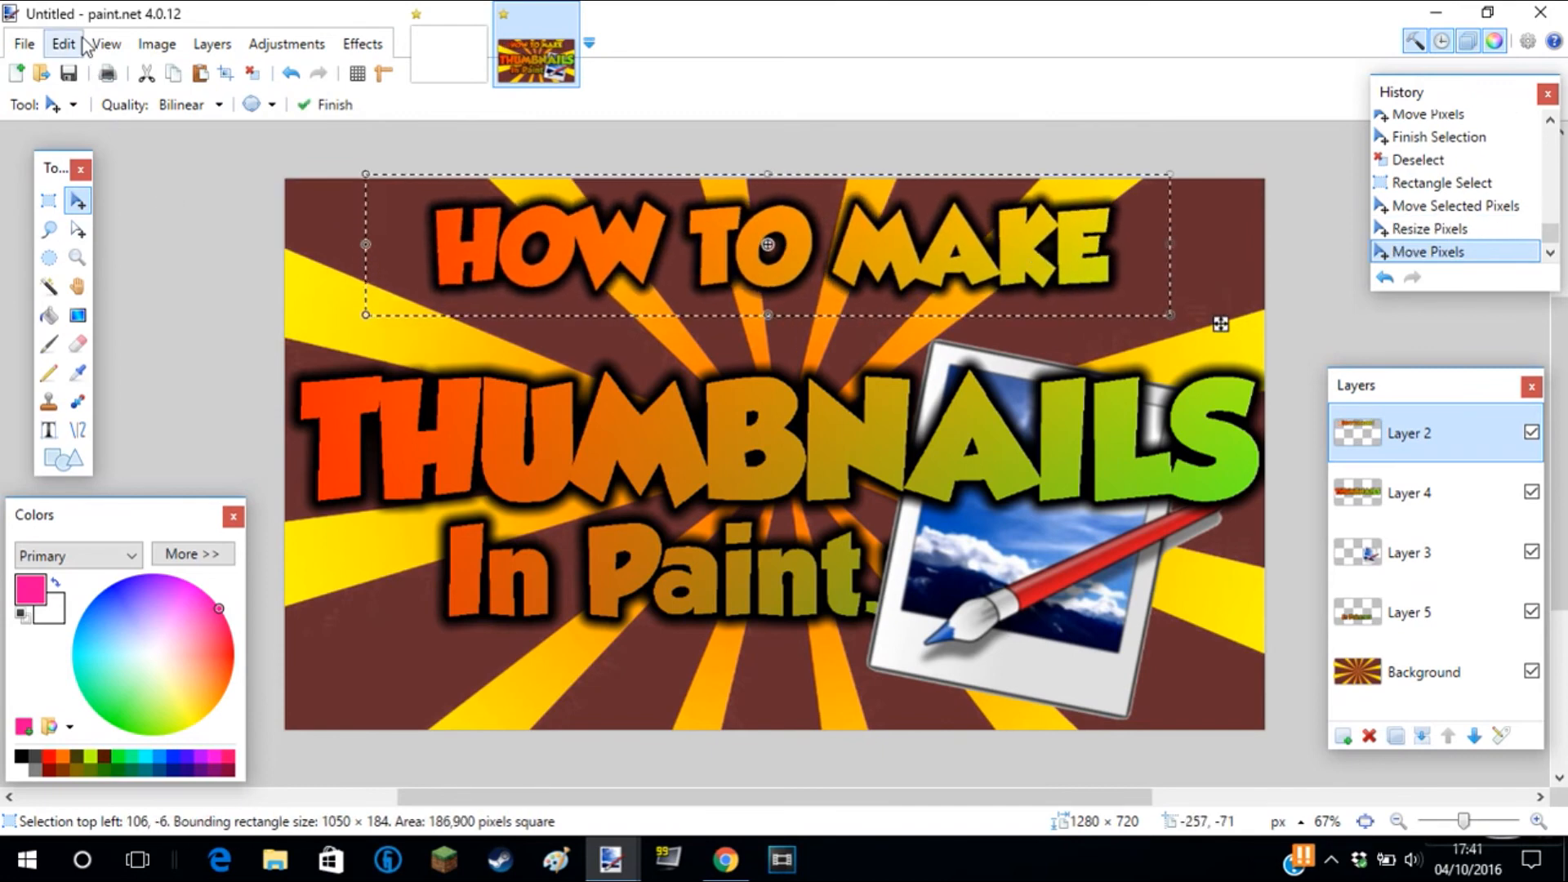
Deselect "HOW TO MAKE" and make the "THUMBNAILS" layer active.
click(157, 44)
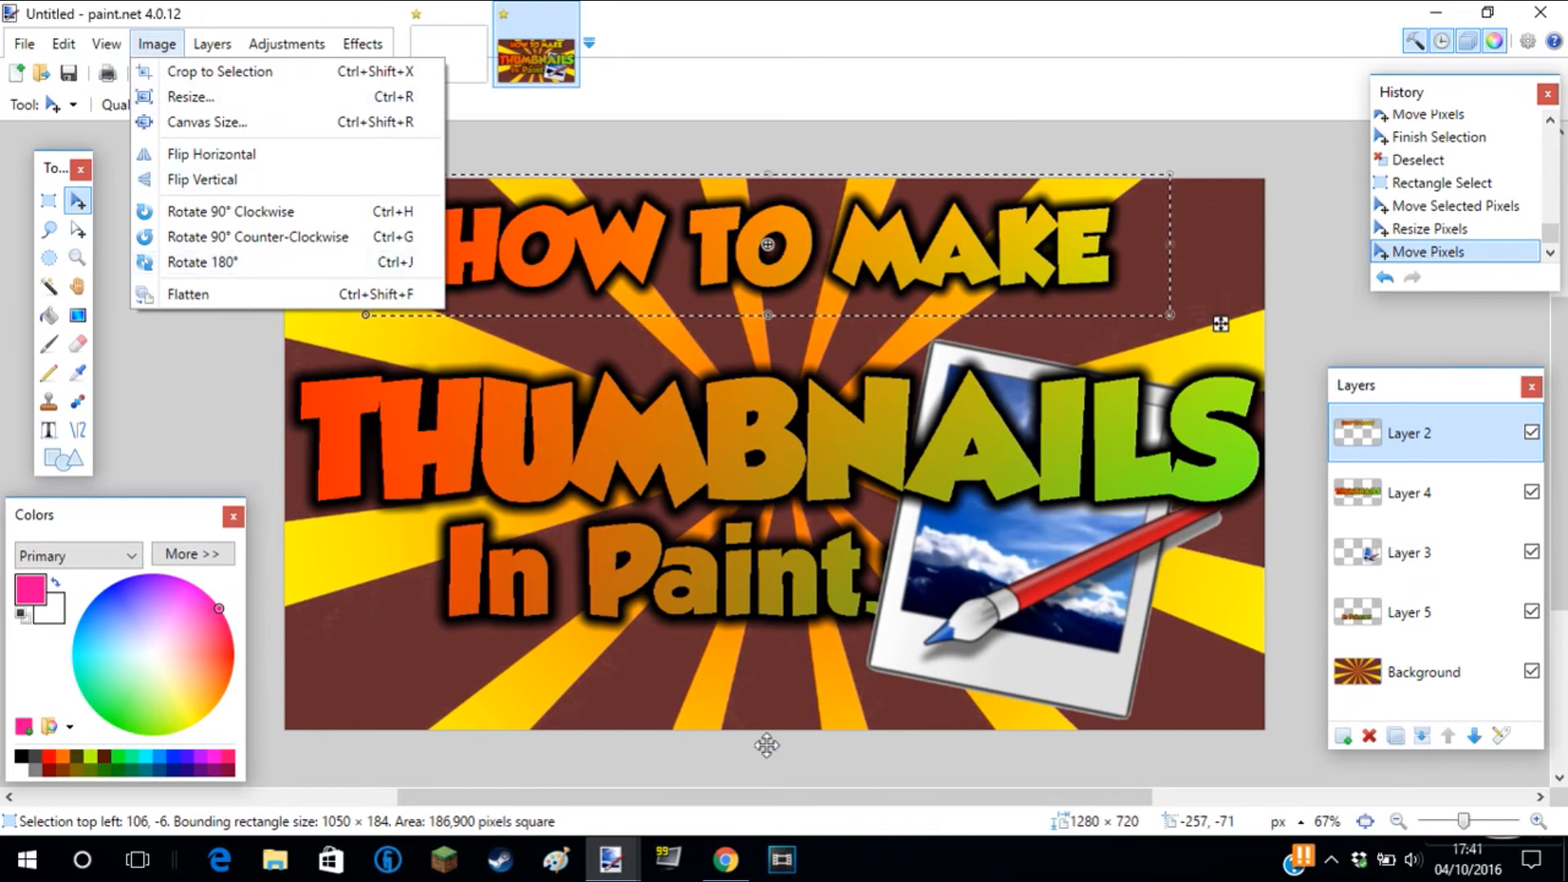
click(926, 451)
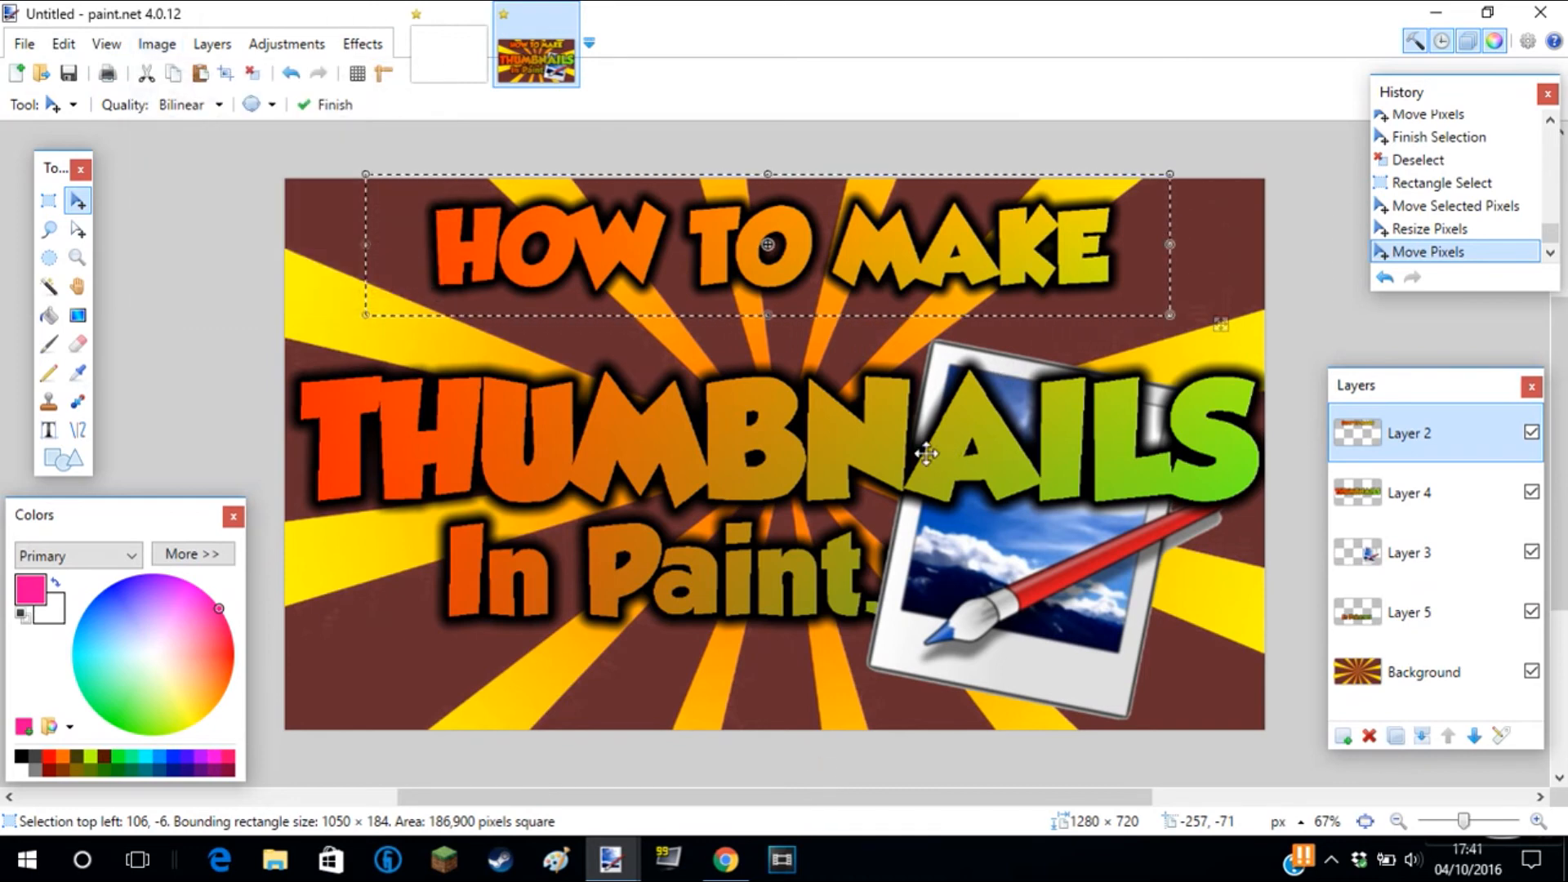
click(49, 230)
click(643, 505)
click(1423, 495)
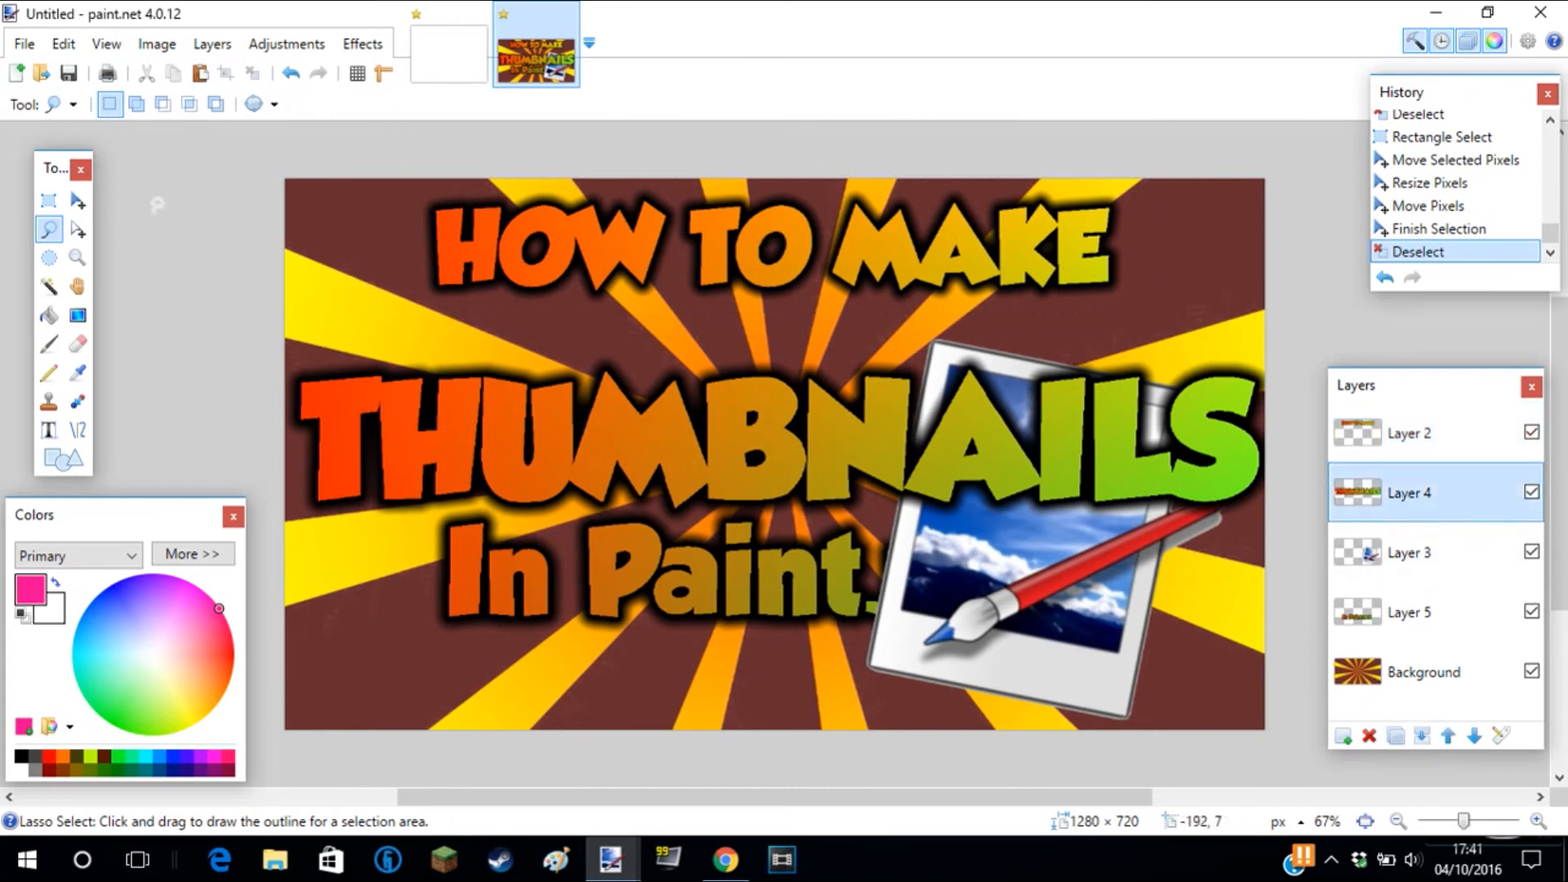
Select all of the "THUMBNAILS" layer, move it up about 55 pixels, and make the logo's Layer 3 active.
click(78, 201)
key(ctrl+a)
drag(903, 455, 903, 417)
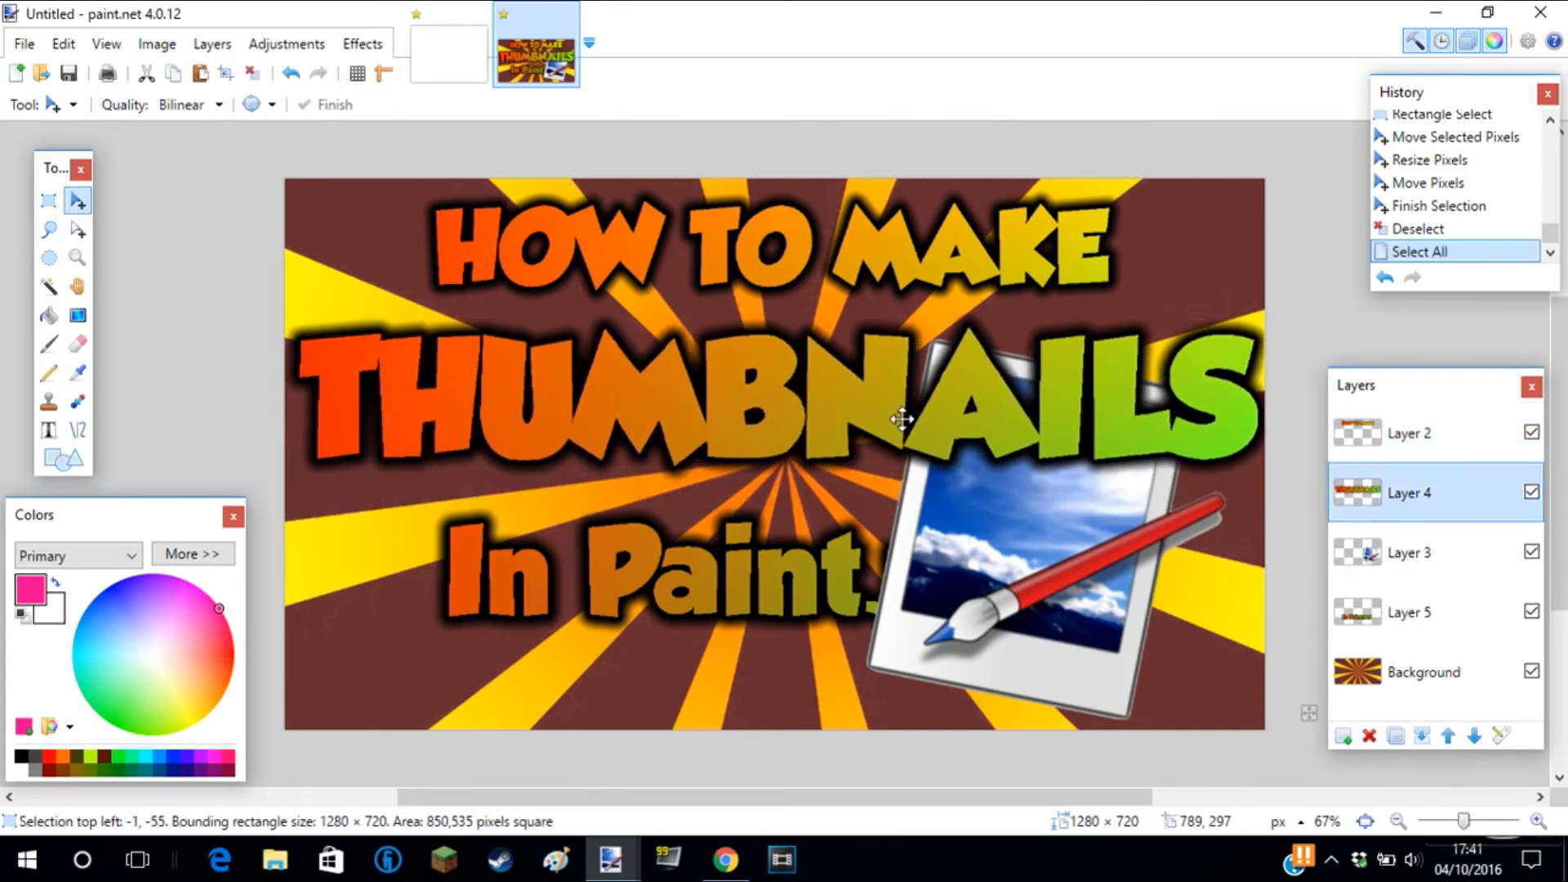
click(1404, 541)
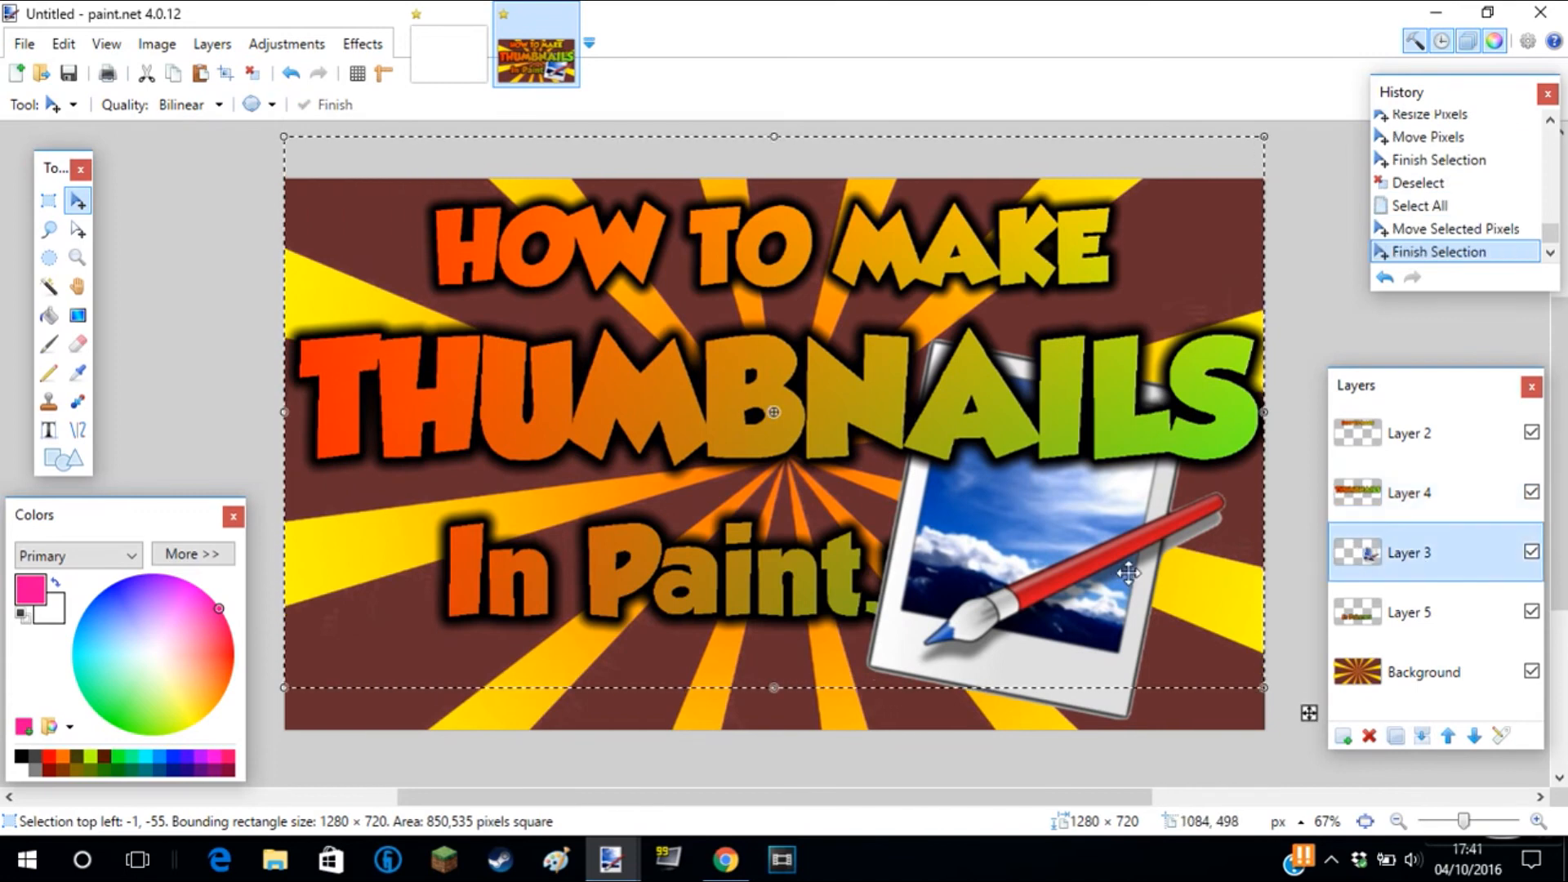
drag(1123, 578, 1119, 594)
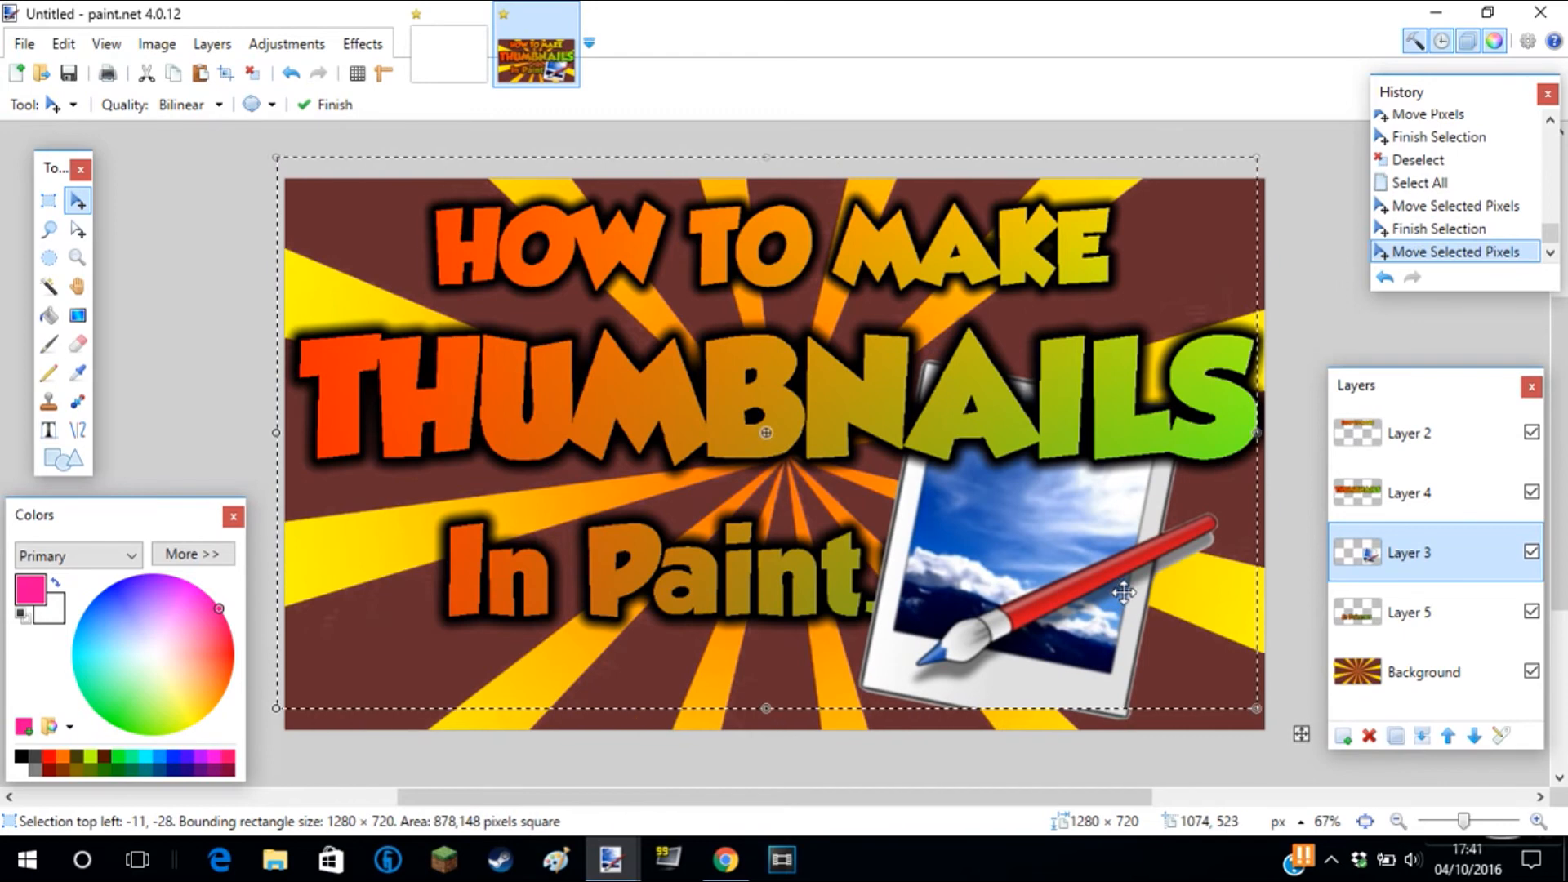
key(ctrl+z)
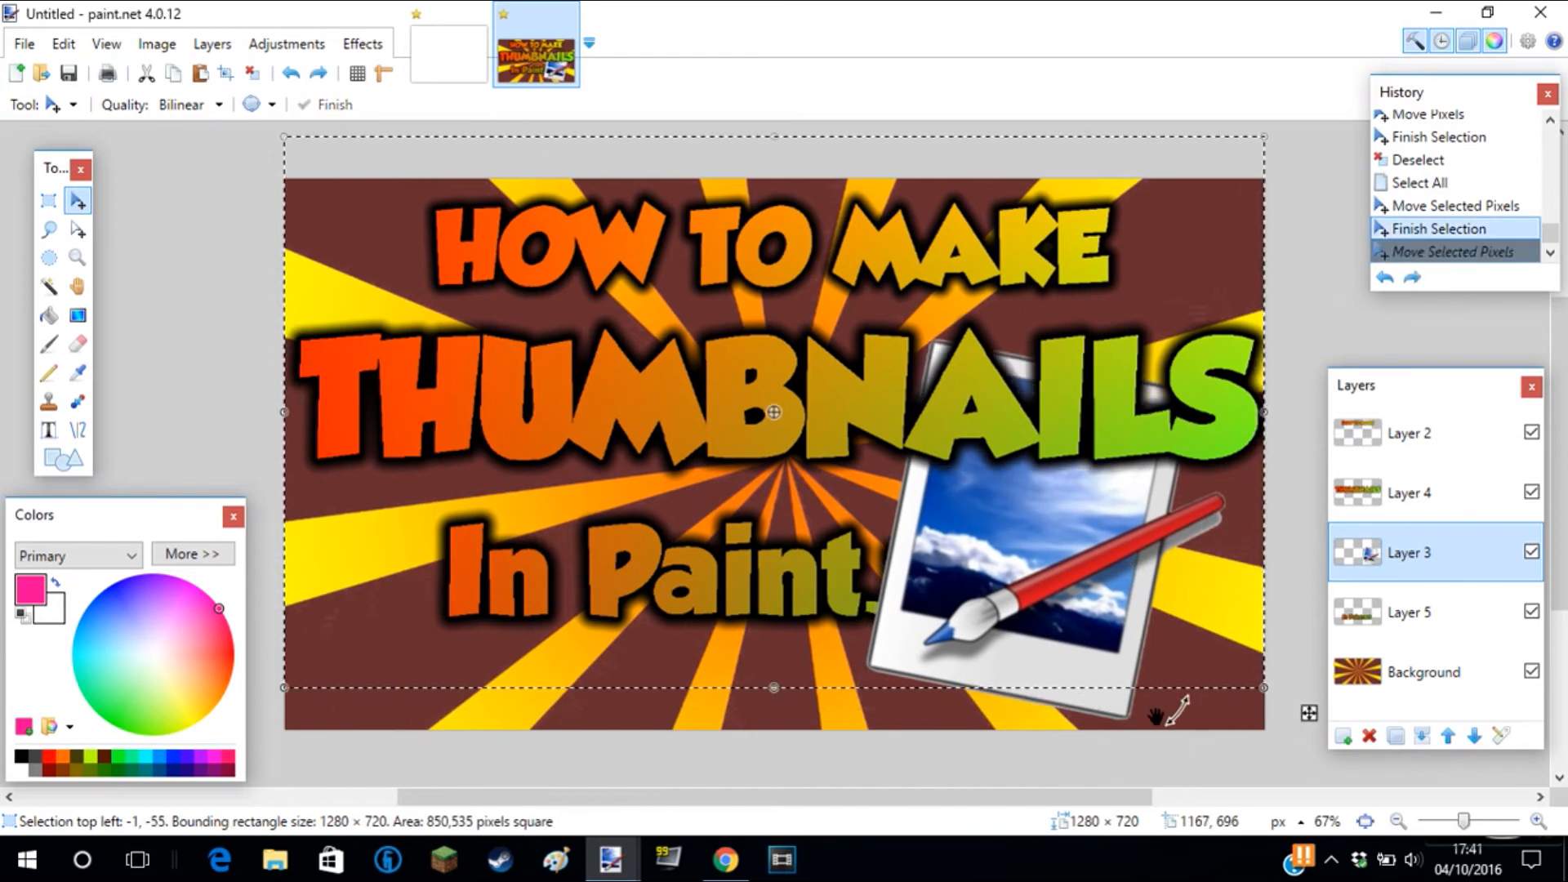
mouse_move(1051, 617)
mouse_down()
mouse_move(1038, 611)
mouse_move(1123, 620)
mouse_up()
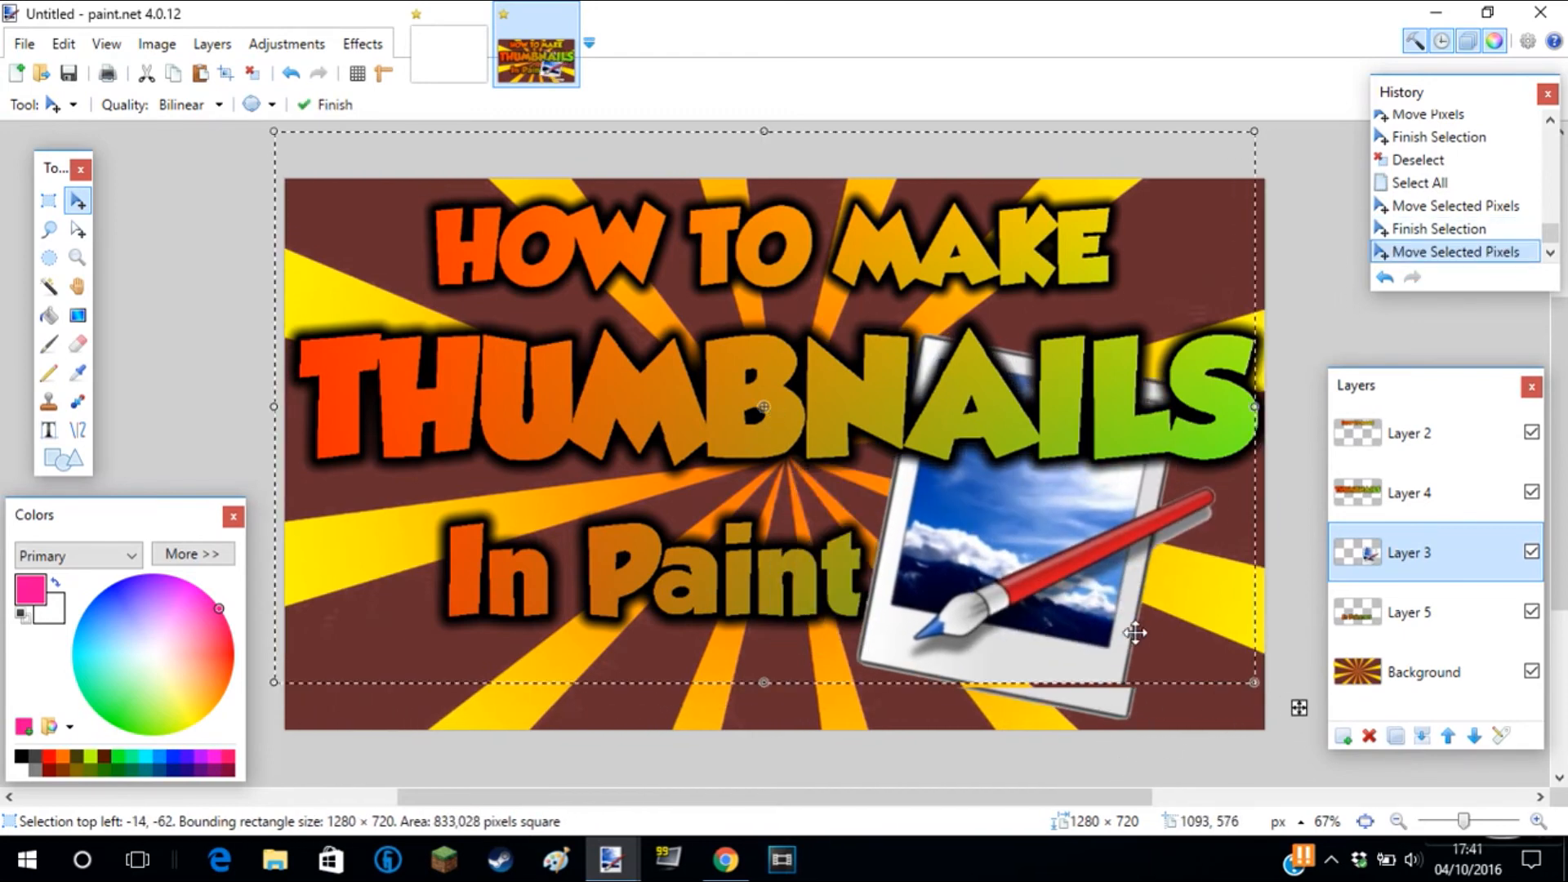
key(ctrl+z)
click(48, 200)
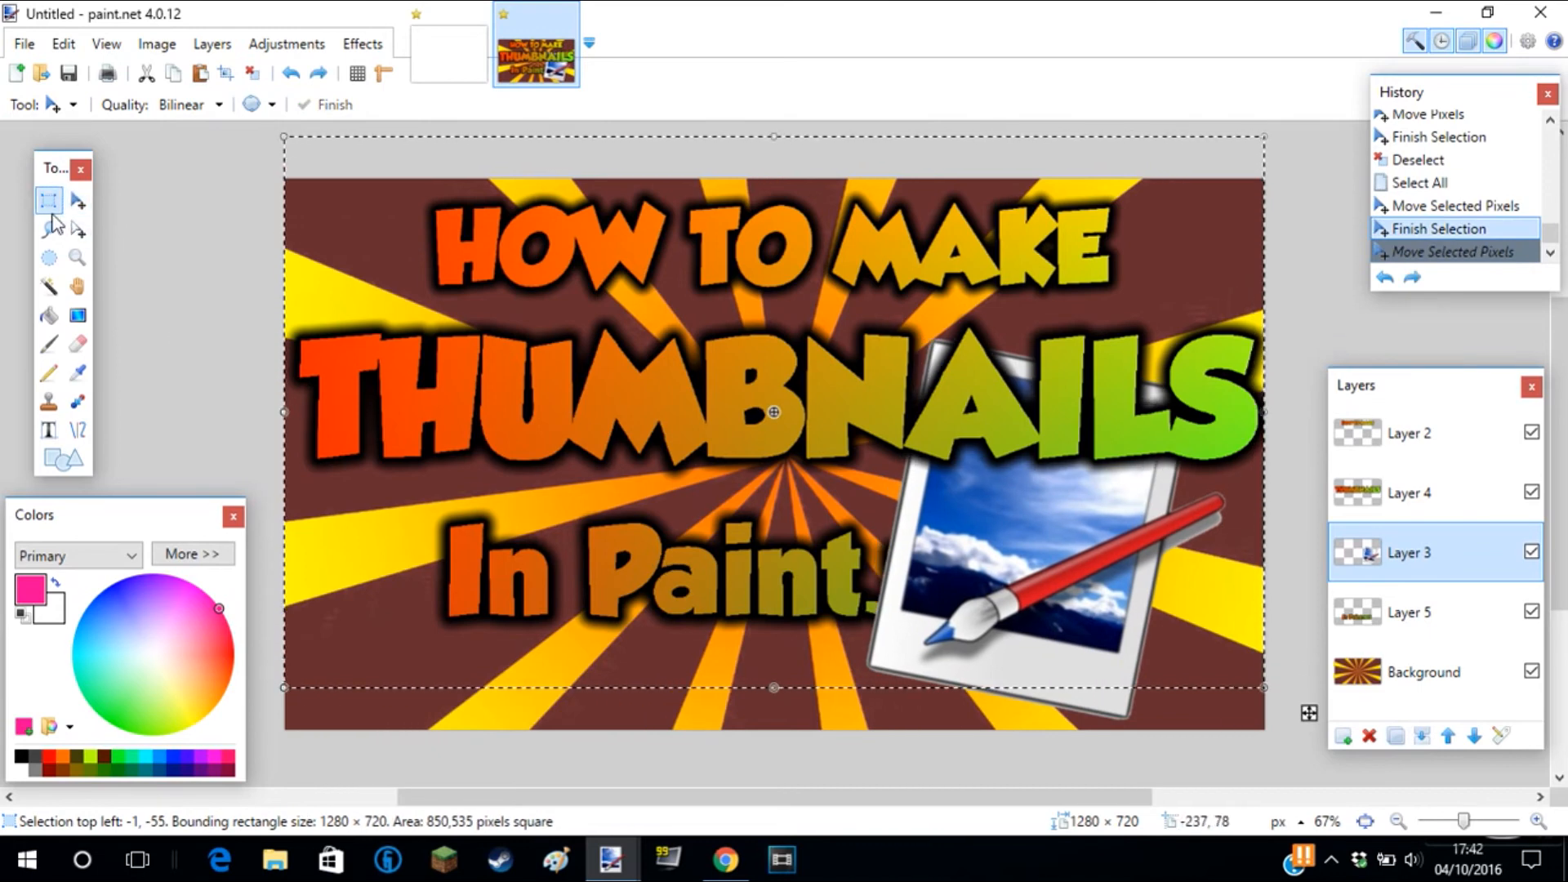
drag(1008, 487, 1012, 489)
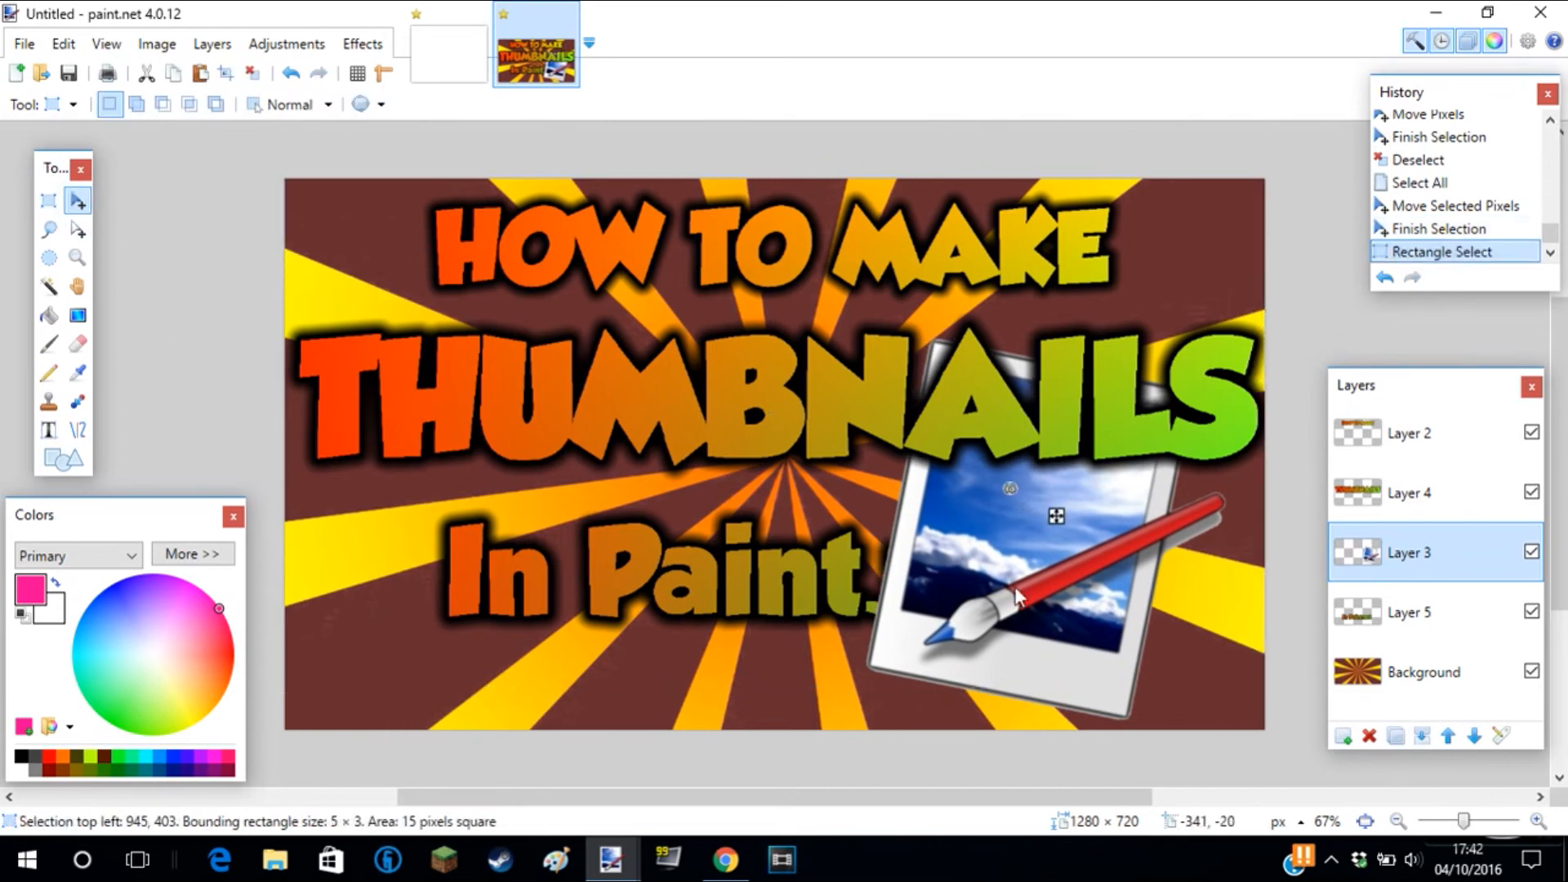
drag(1070, 608, 1065, 617)
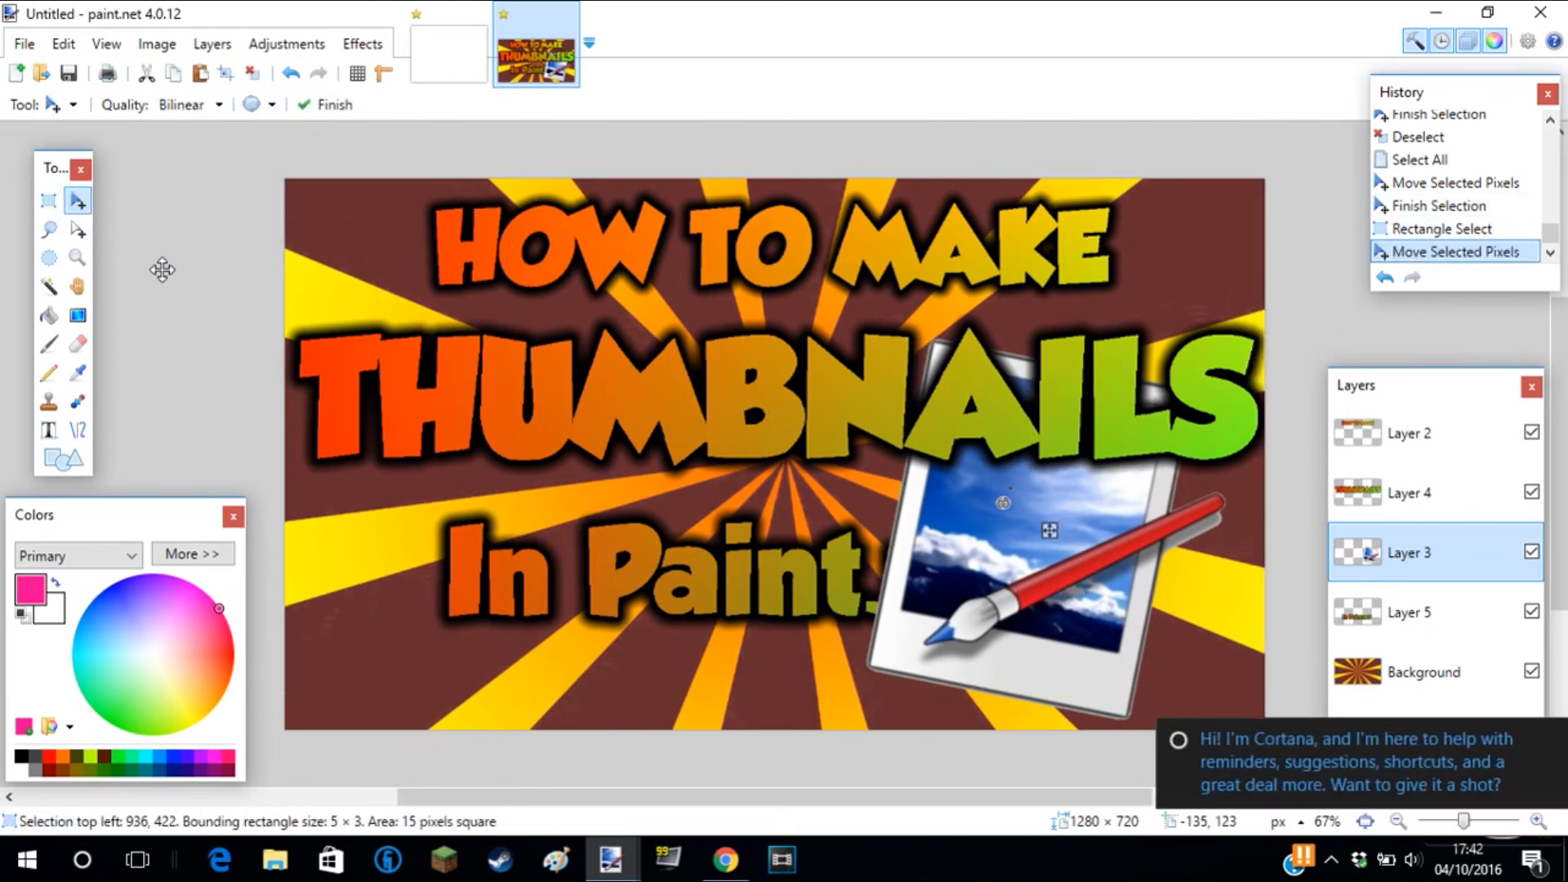
key(ctrl+z)
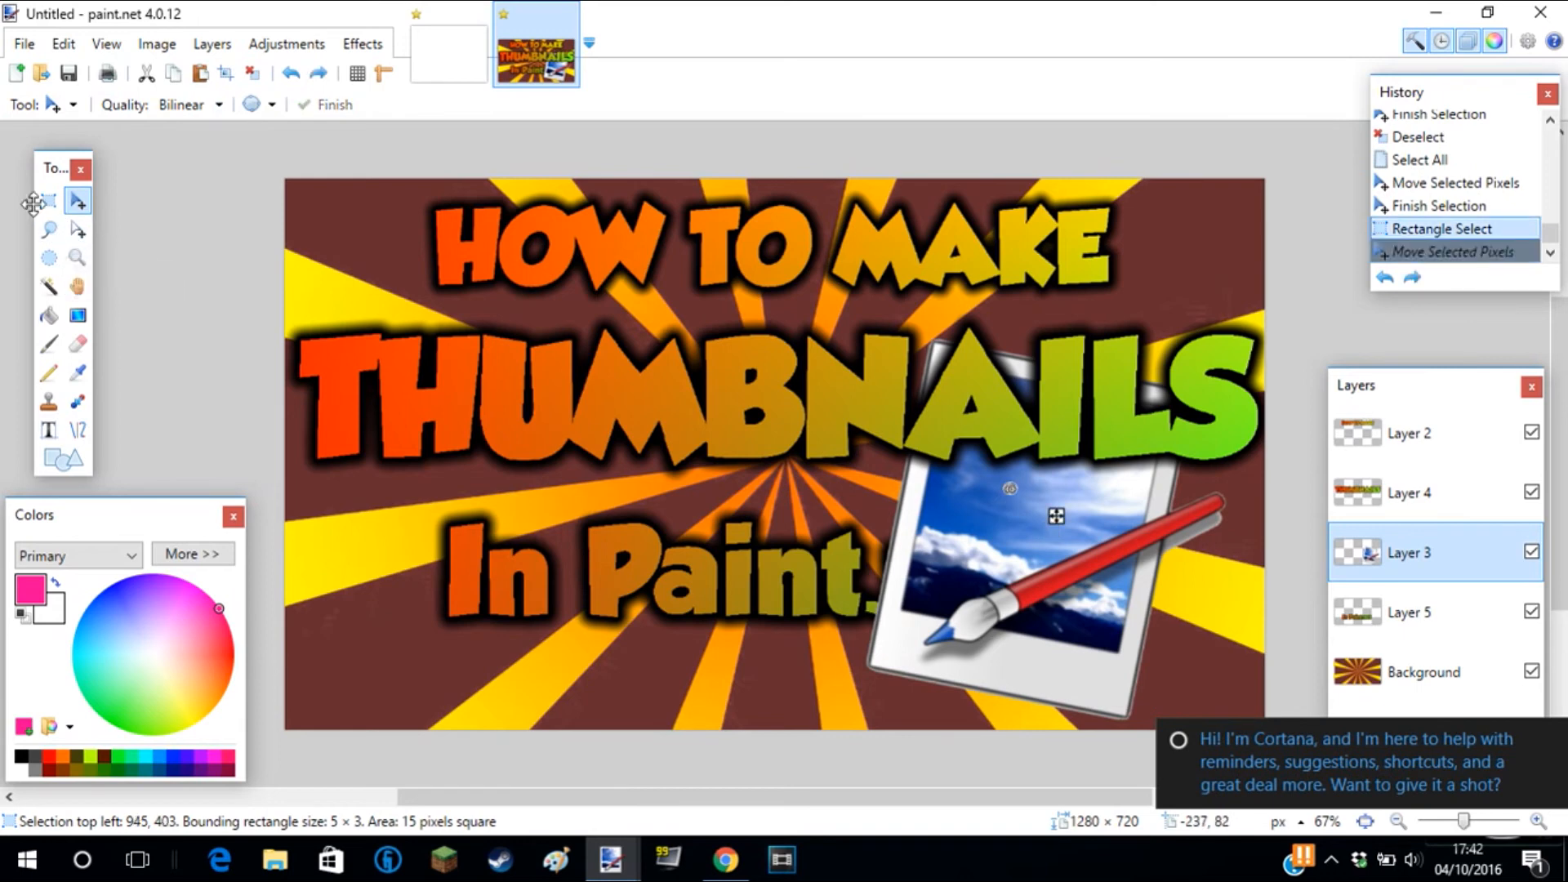
Select the logo with a rectangle about 671 × 607 pixels, shrink it to about 549 × 497 and position the selection at about 646, 224.
click(50, 201)
click(741, 365)
drag(726, 263, 1238, 728)
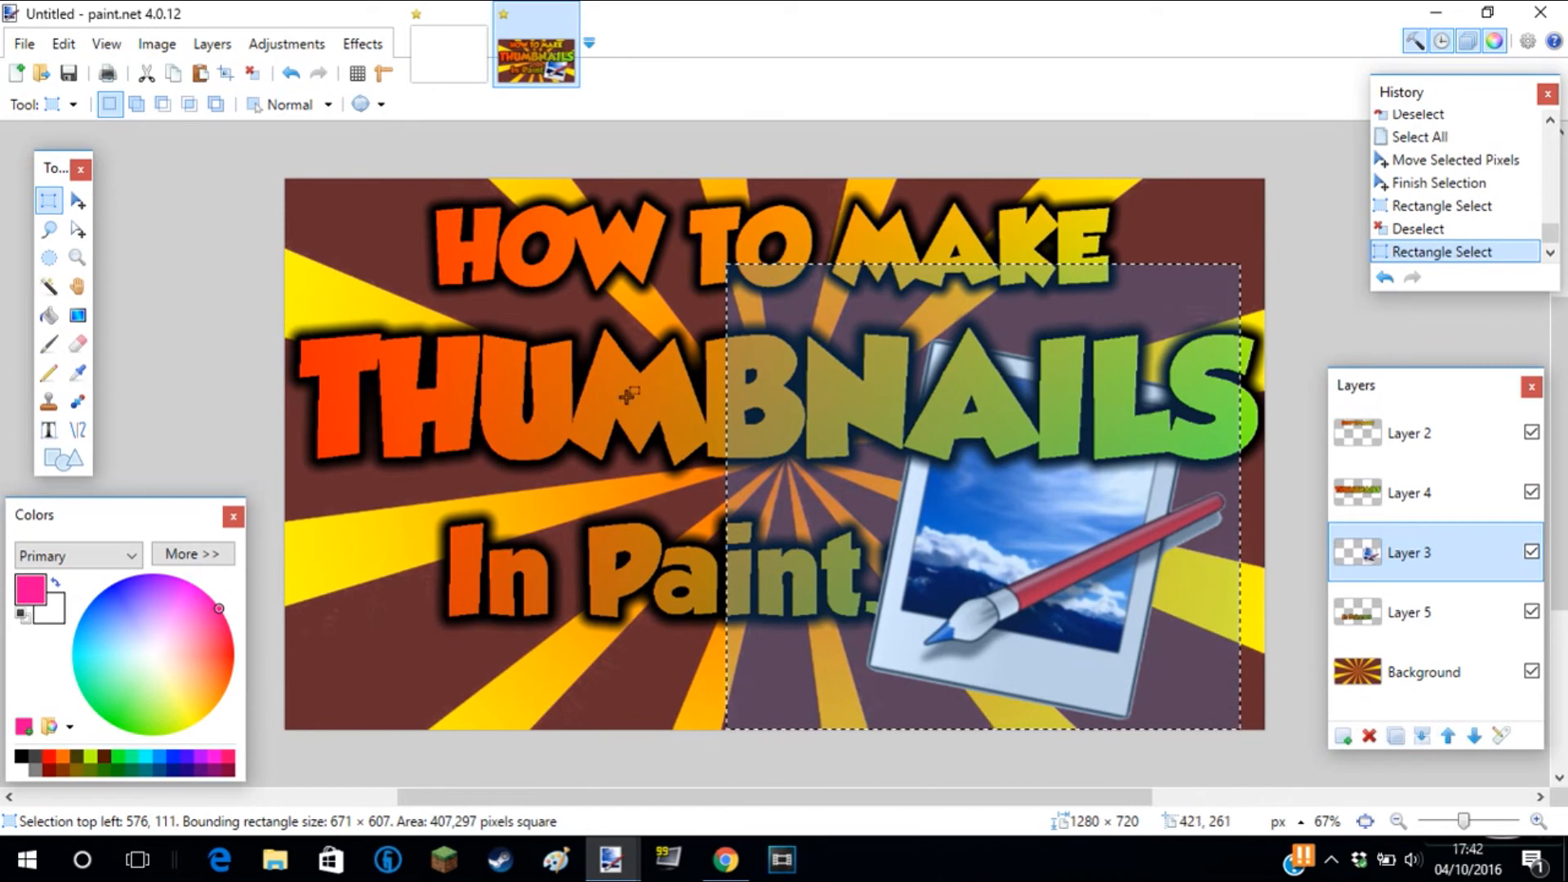
click(77, 200)
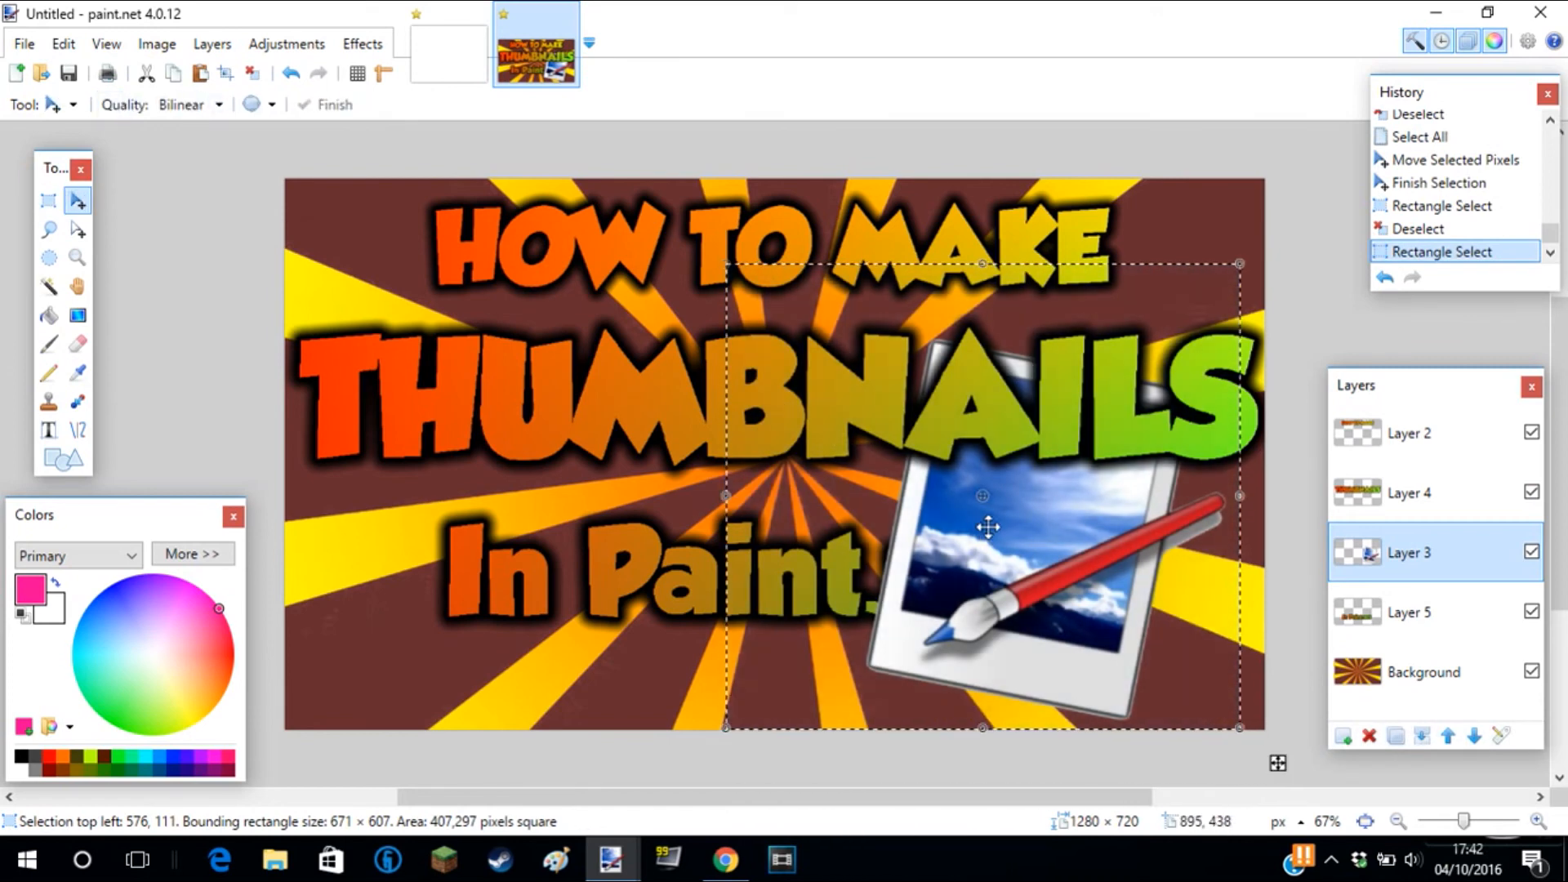
drag(1085, 583, 1080, 582)
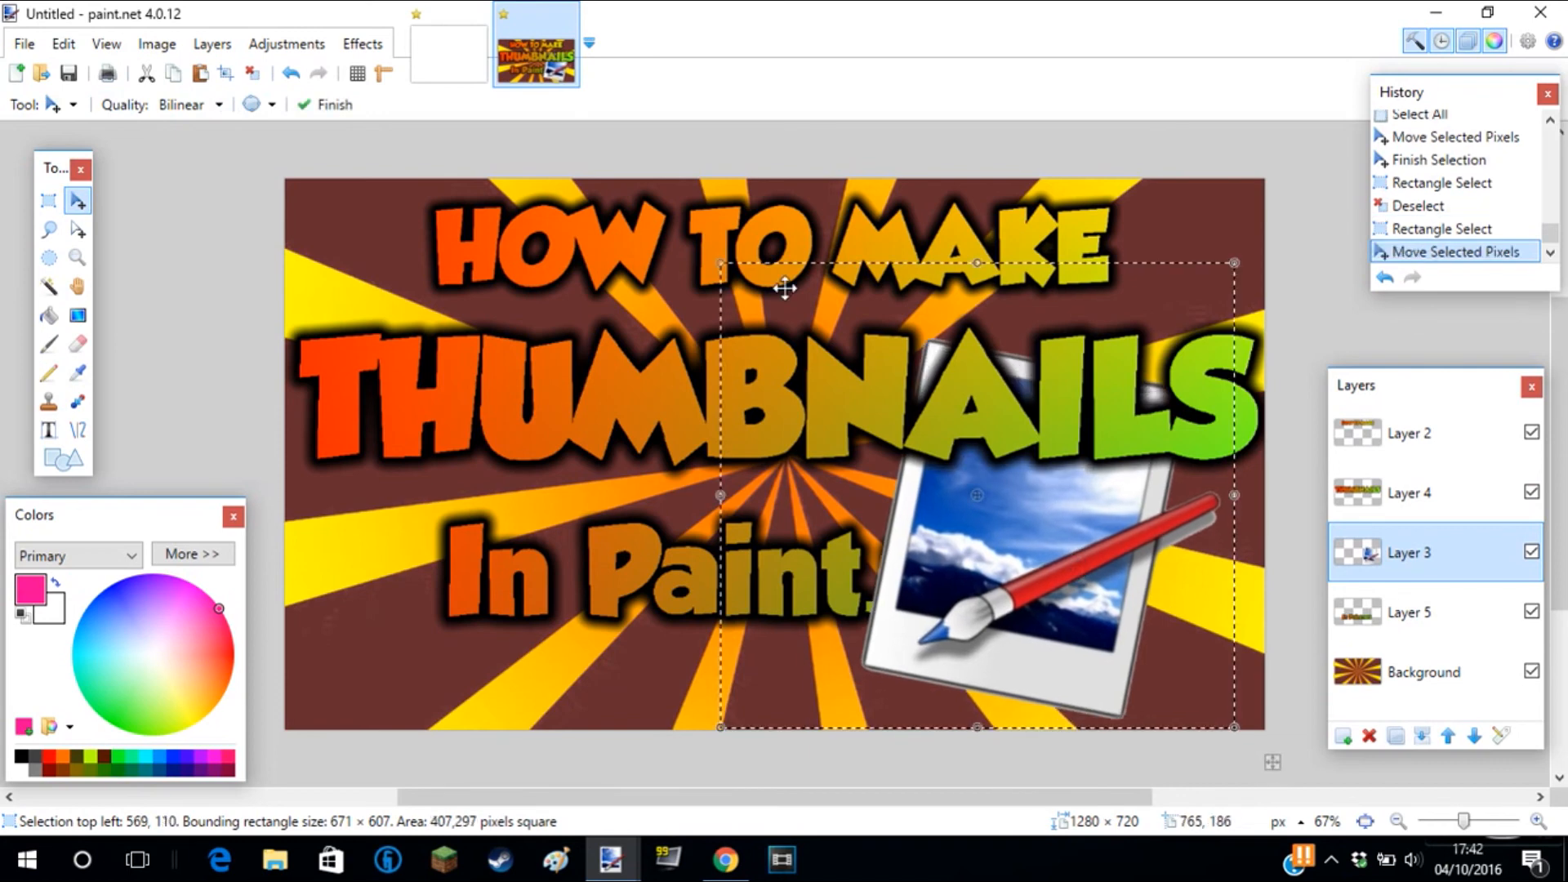
mouse_move(720, 263)
mouse_down()
mouse_move(802, 337)
mouse_move(802, 314)
mouse_up()
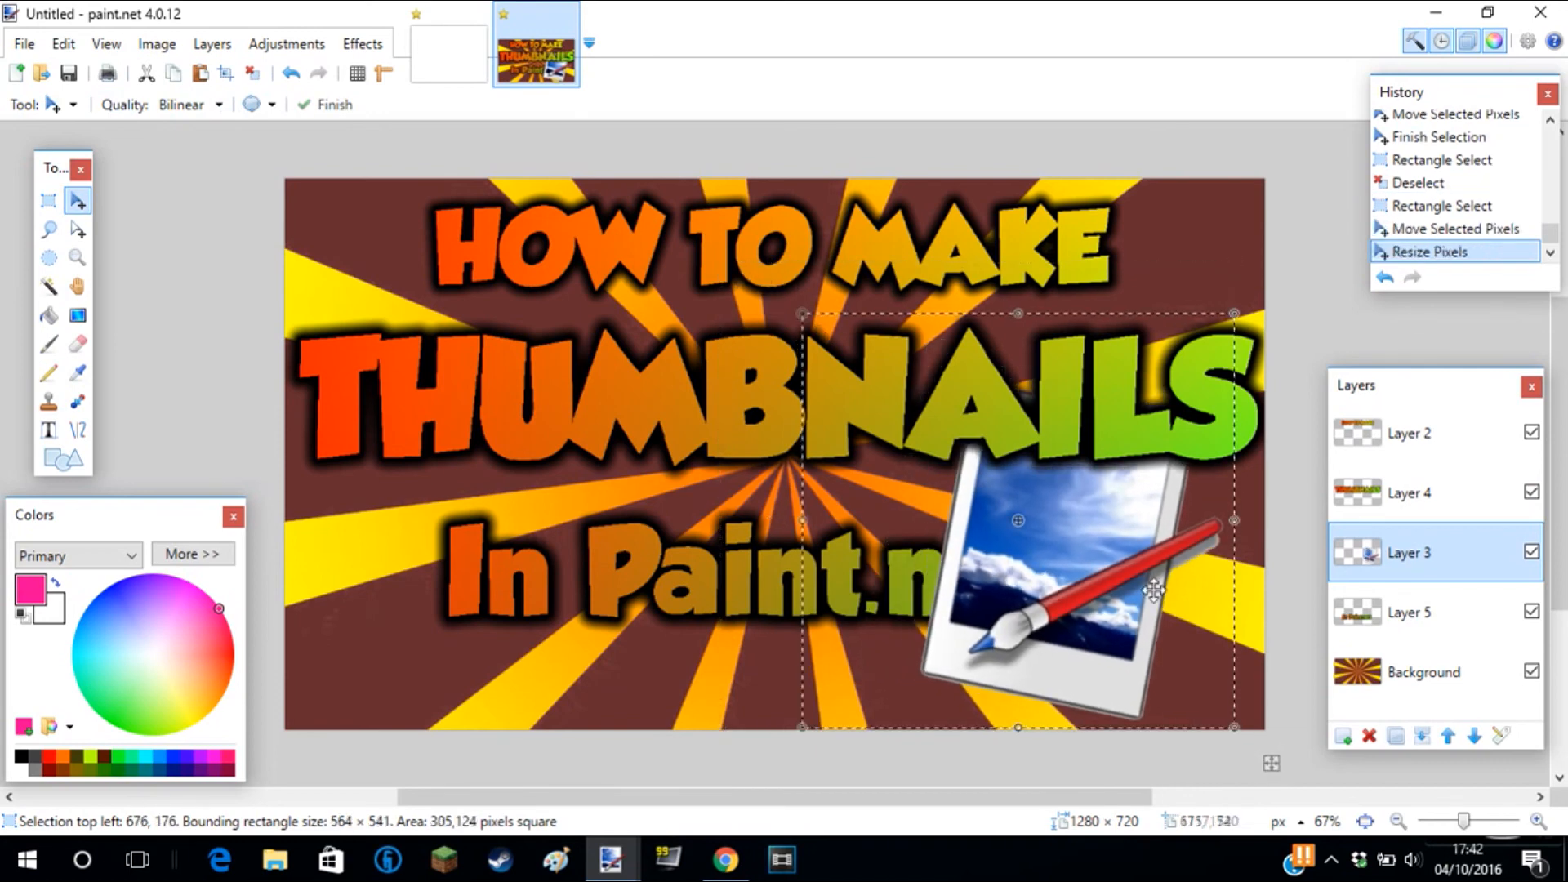
key(ctrl+z)
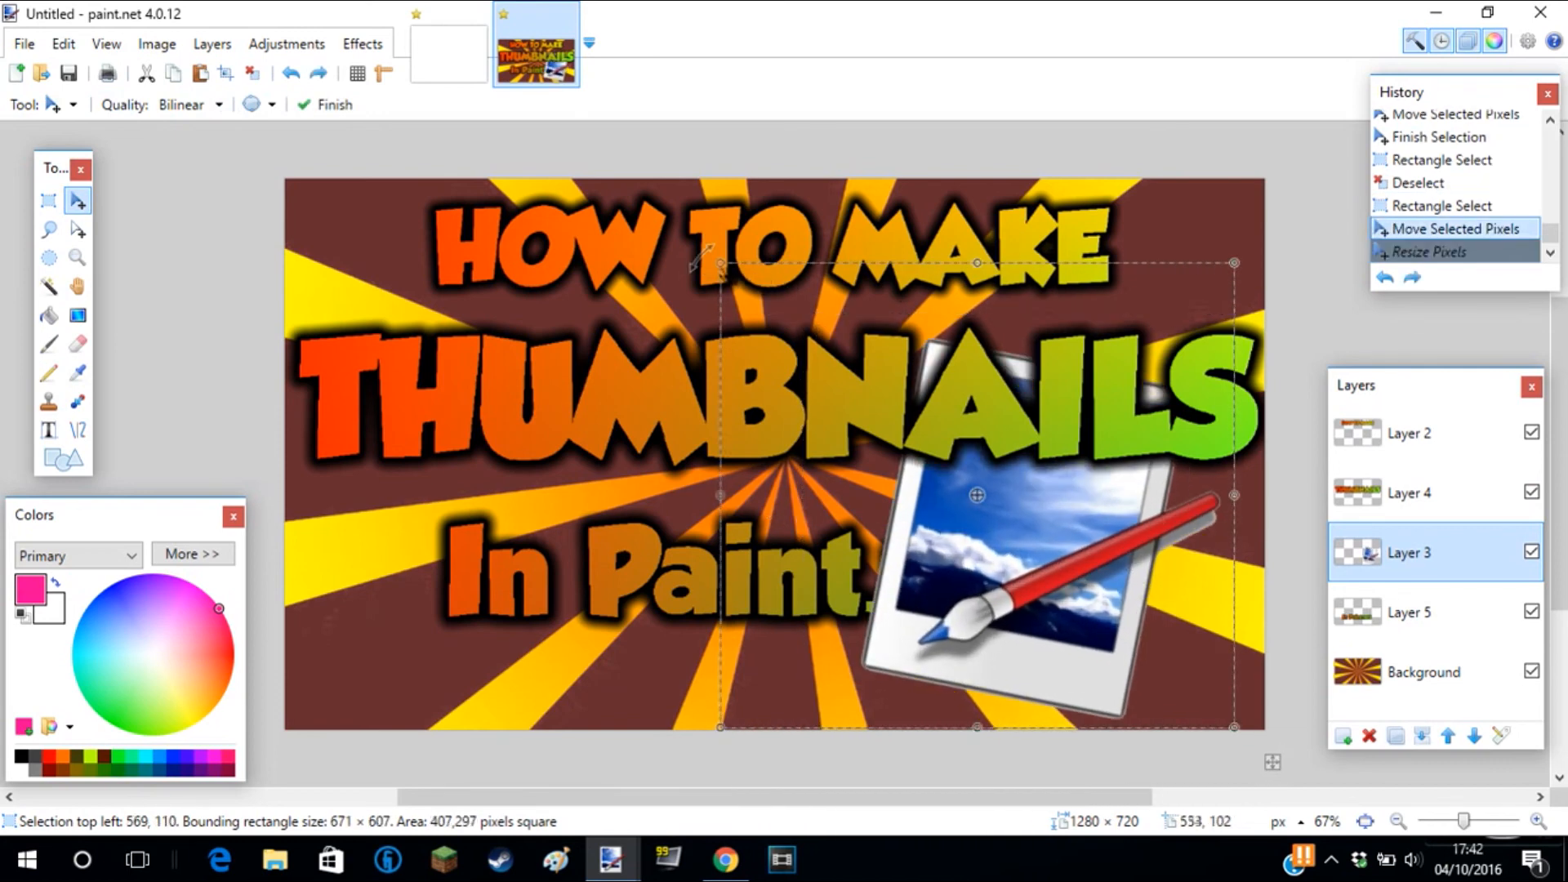
drag(719, 263, 815, 340)
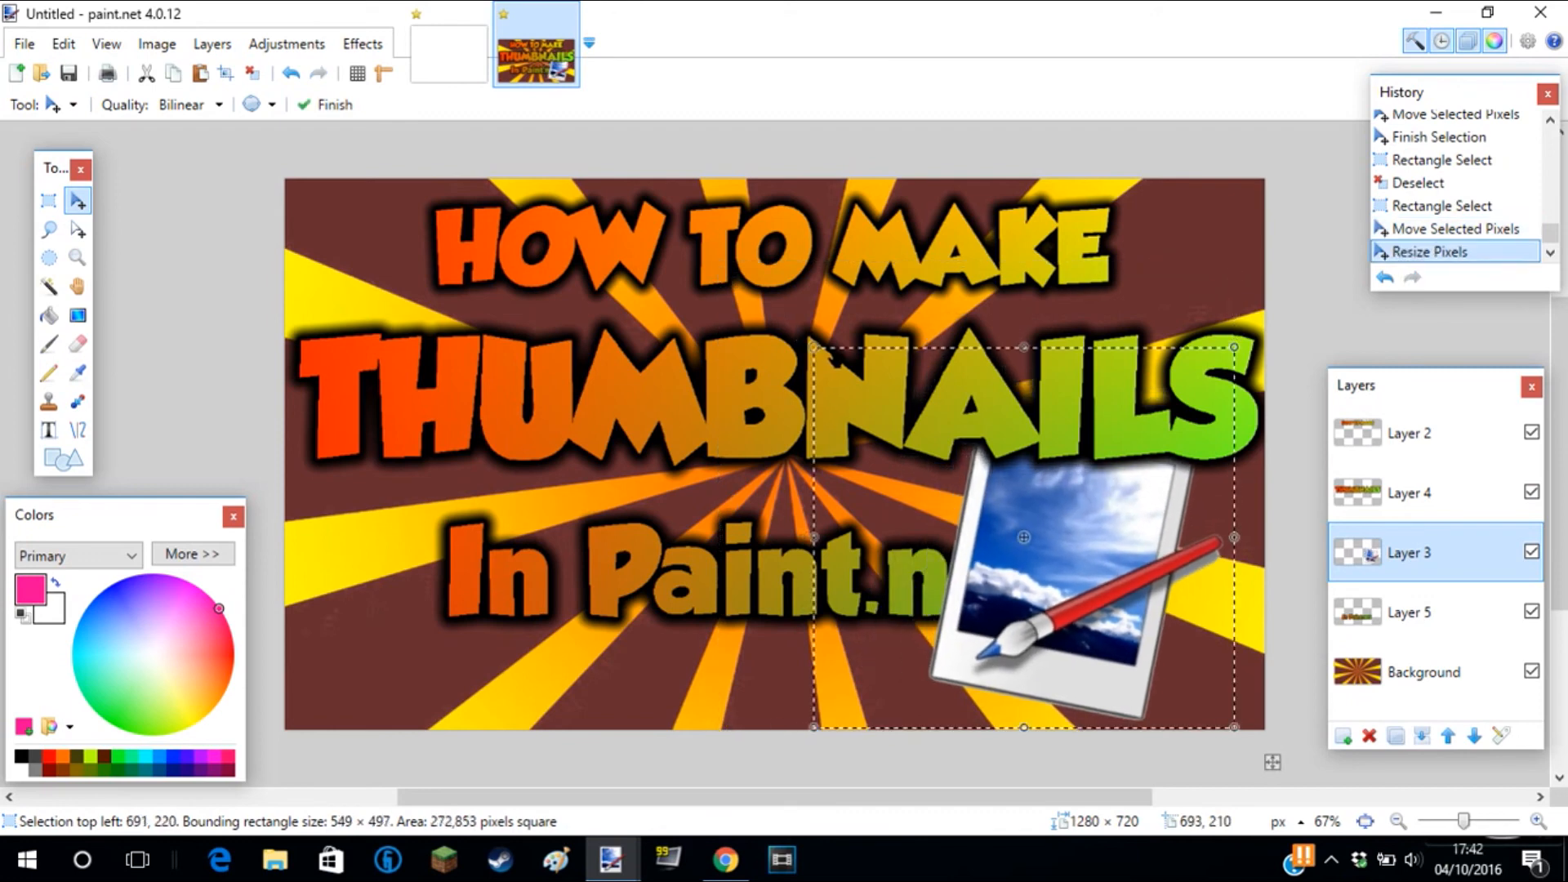
mouse_move(1062, 488)
mouse_down()
mouse_move(1047, 514)
mouse_move(1029, 494)
mouse_up()
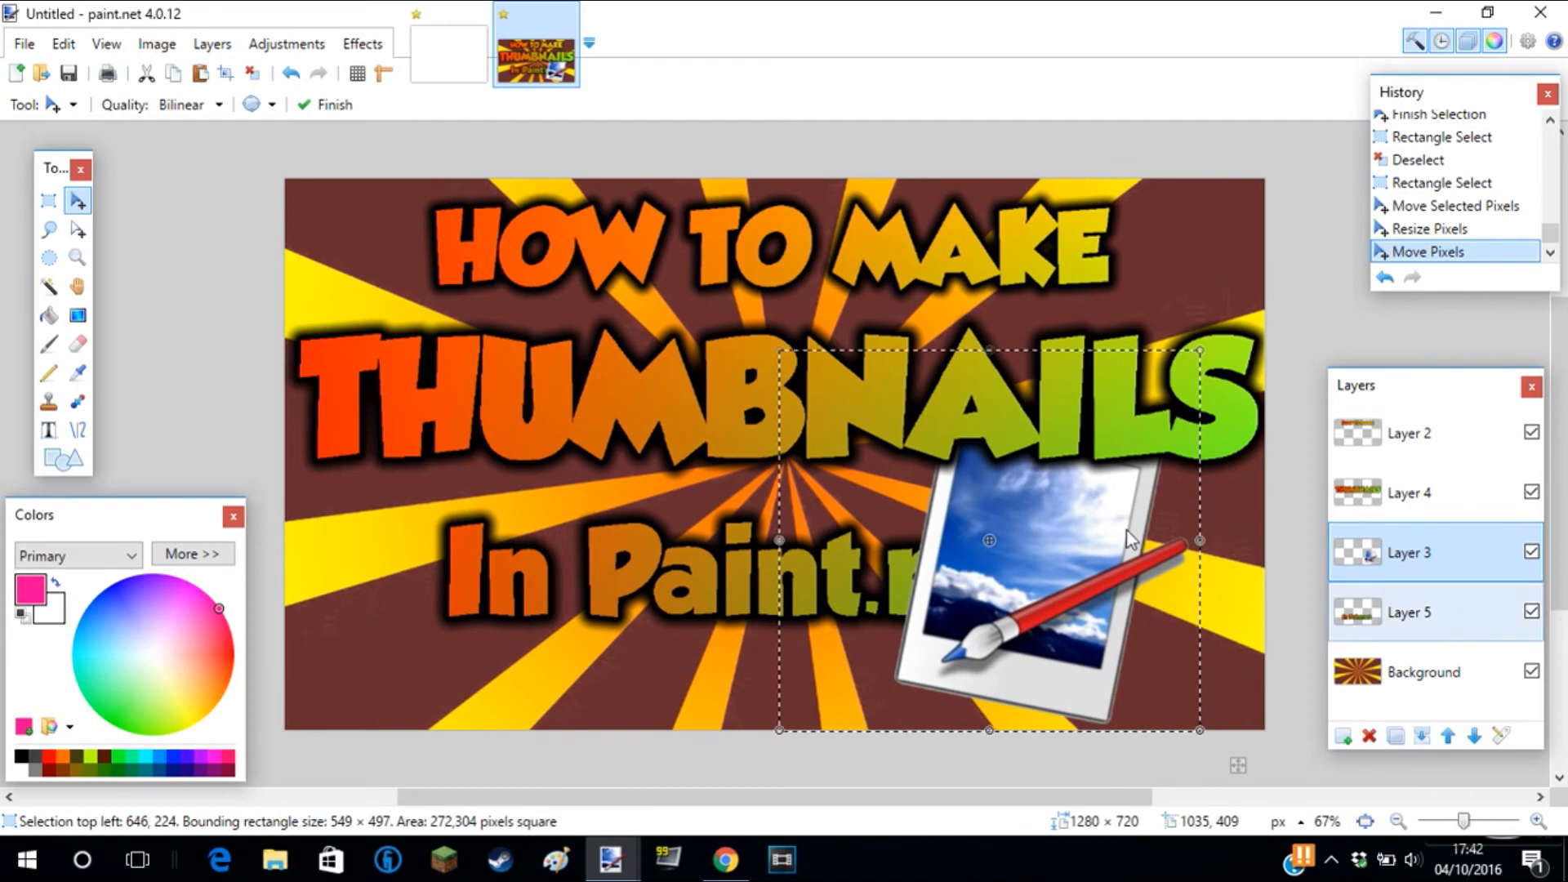
Select all of the "In Paint.net" layer, shrink it to about 1161 × 653 pixels, place it at about -103, -3 beside the logo, and deselect.
click(1463, 622)
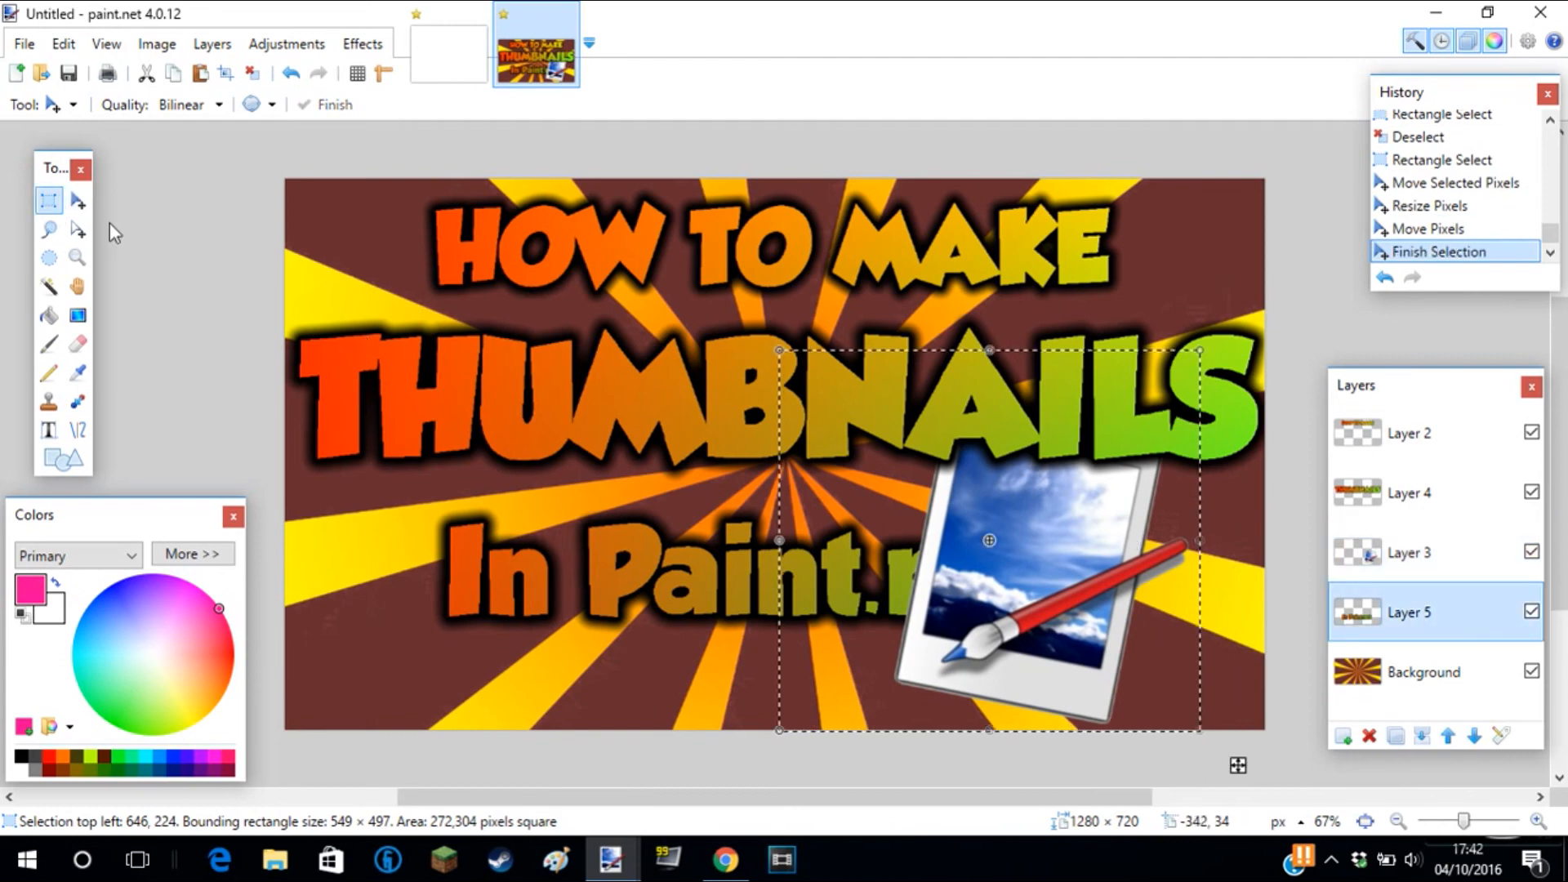
click(222, 238)
key(ctrl+a)
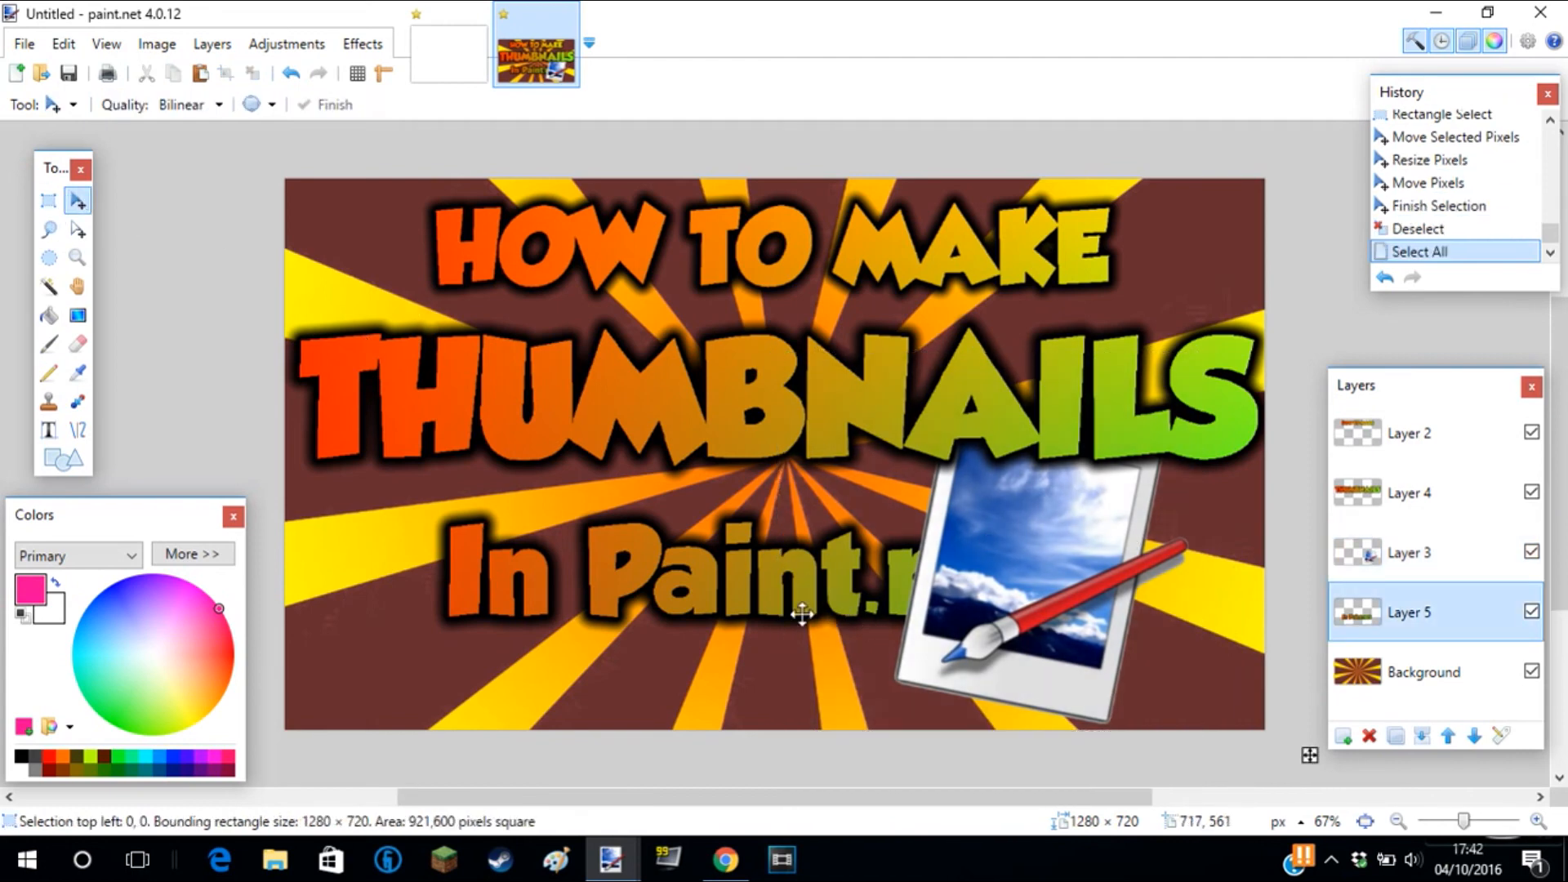
drag(802, 616, 728, 585)
click(920, 616)
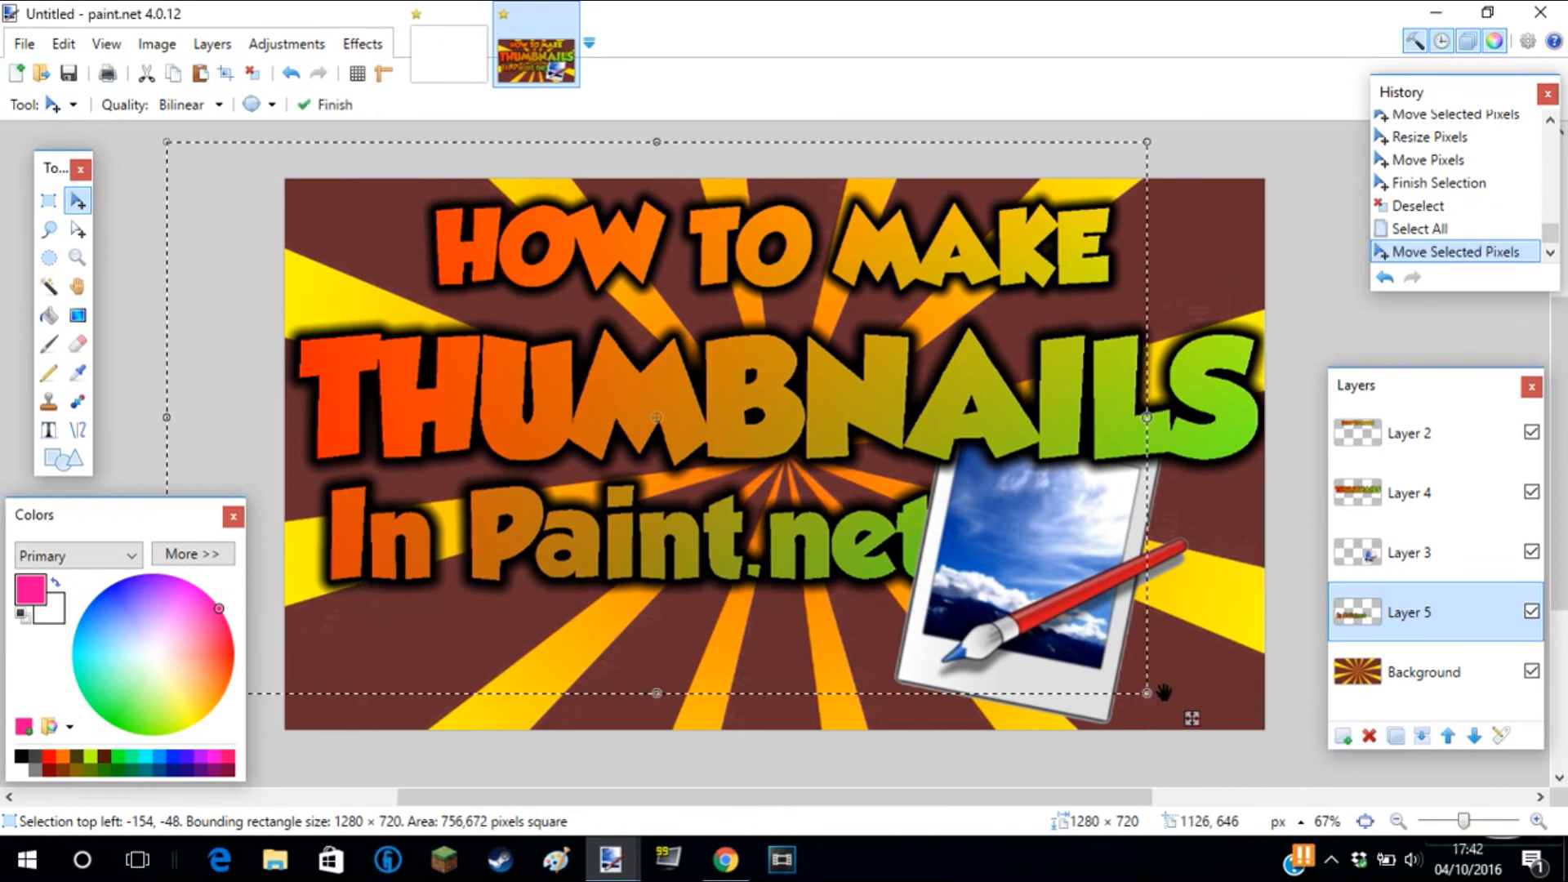
drag(1168, 713, 1062, 663)
drag(815, 531, 842, 556)
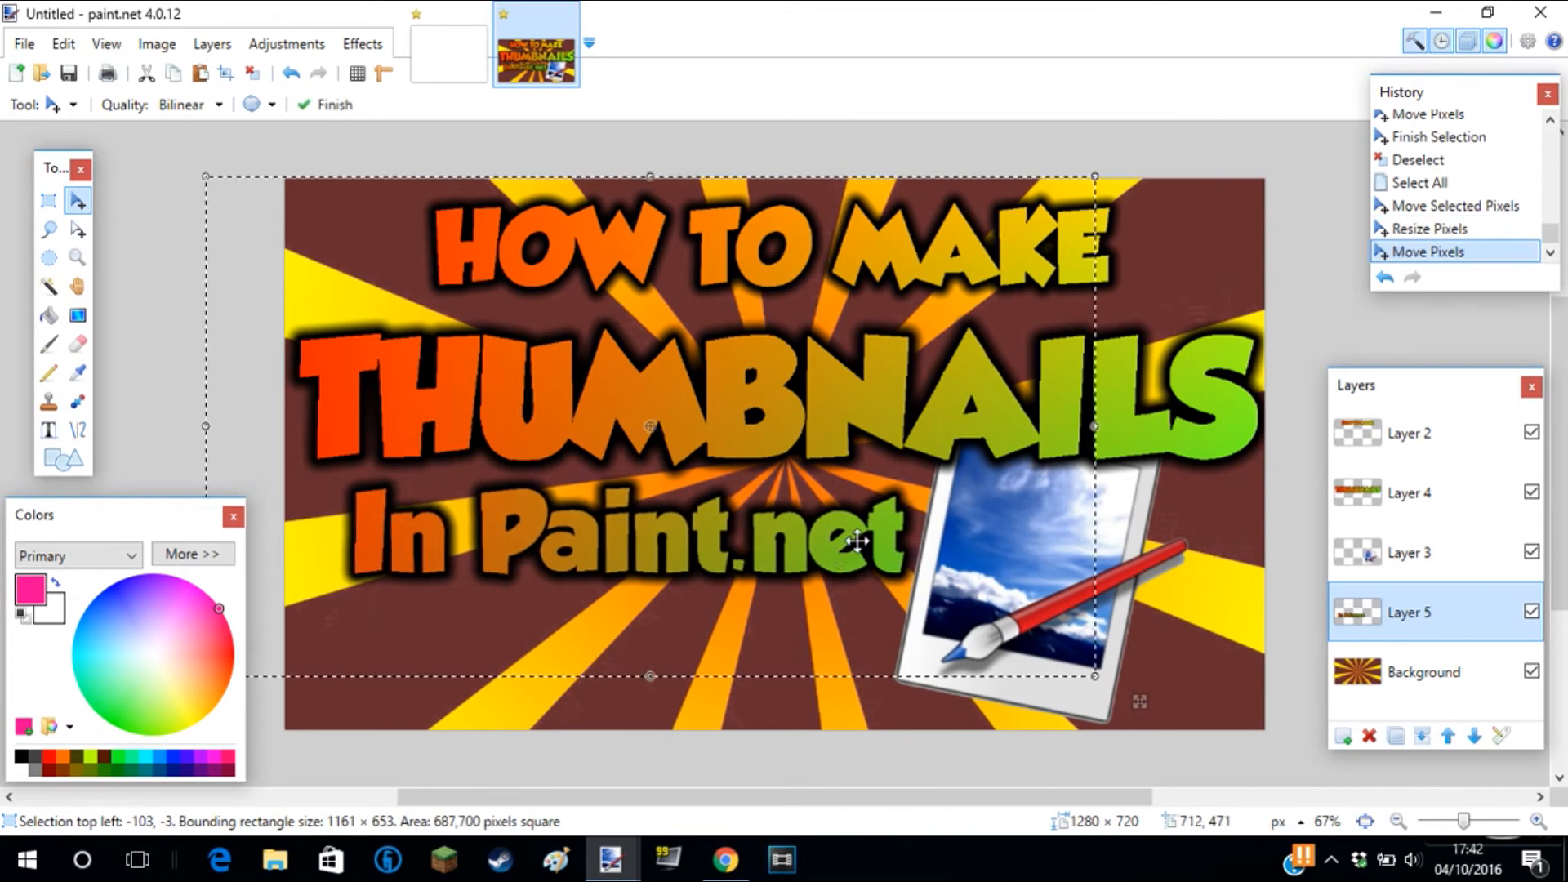
click(49, 229)
click(598, 349)
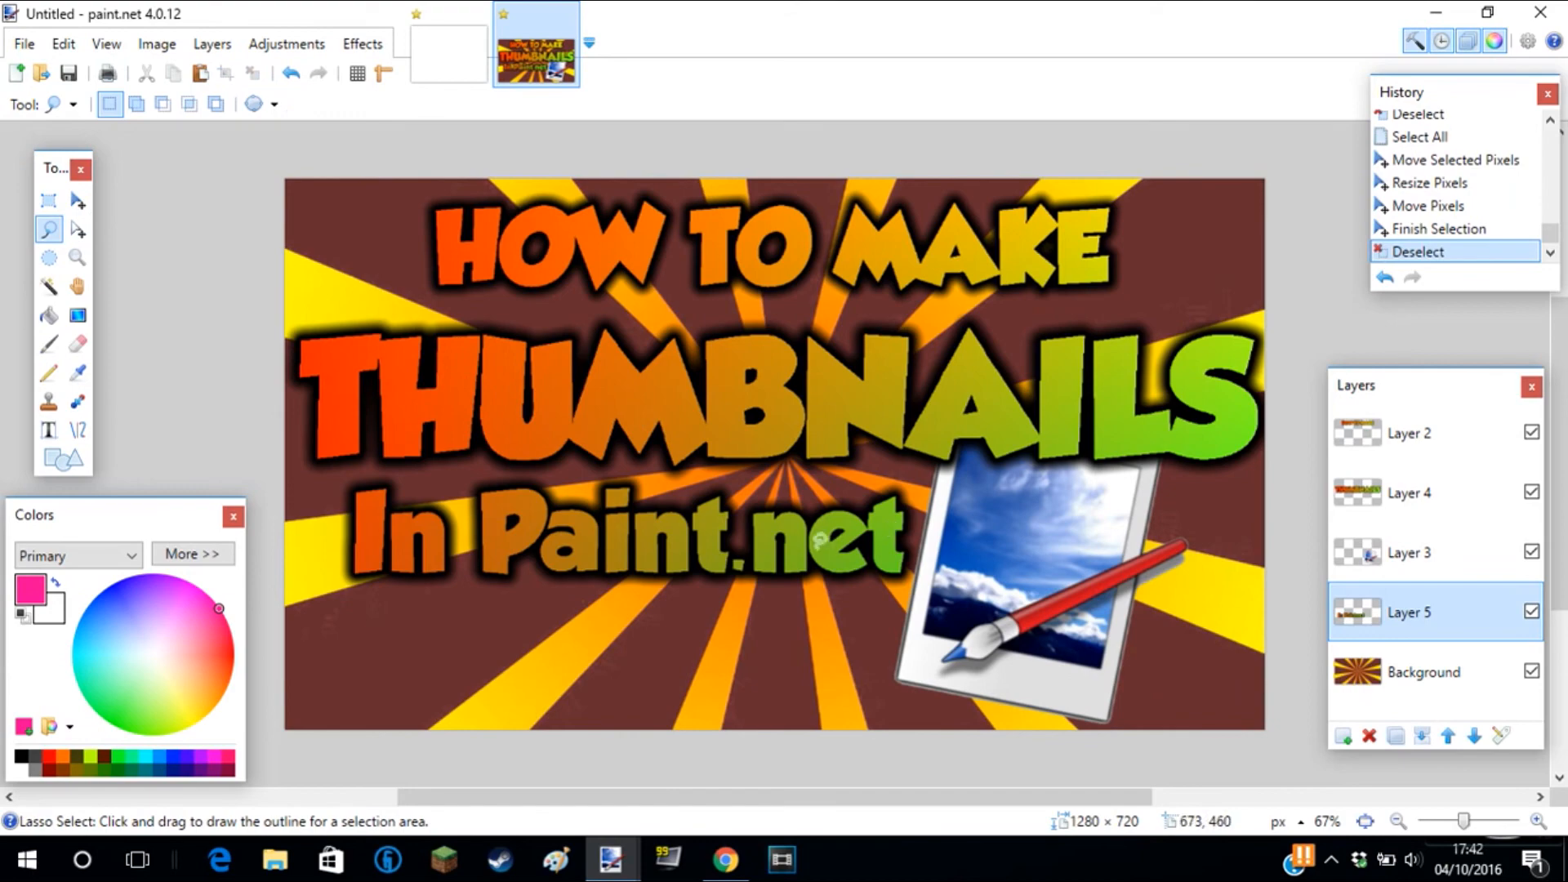
Switch to Chrome and run a Google image search for "minecraft .png" in a new tab.
click(724, 860)
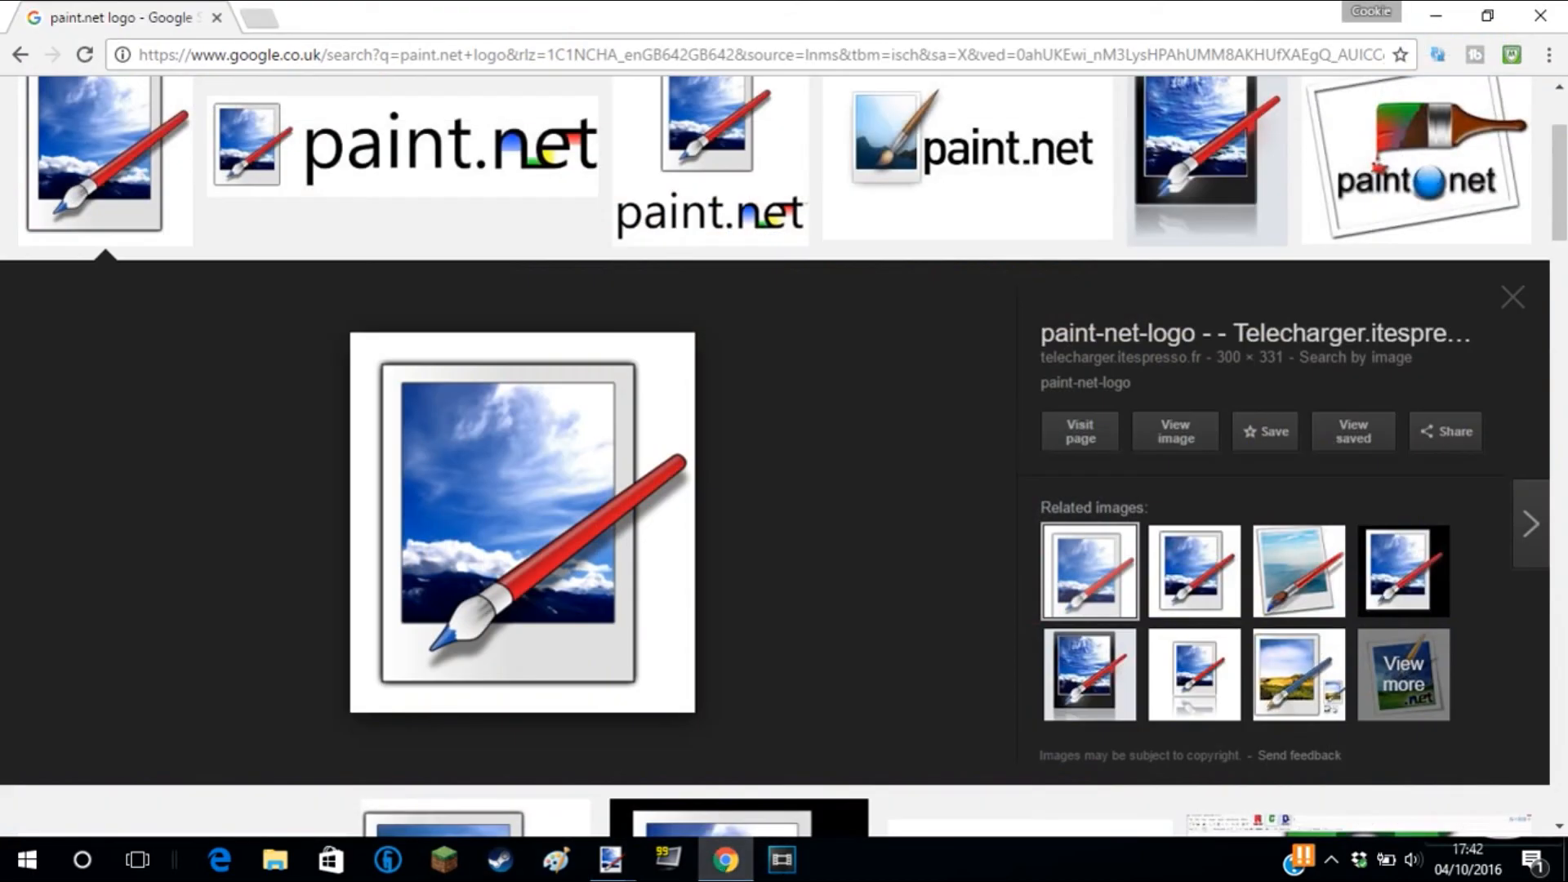
click(255, 18)
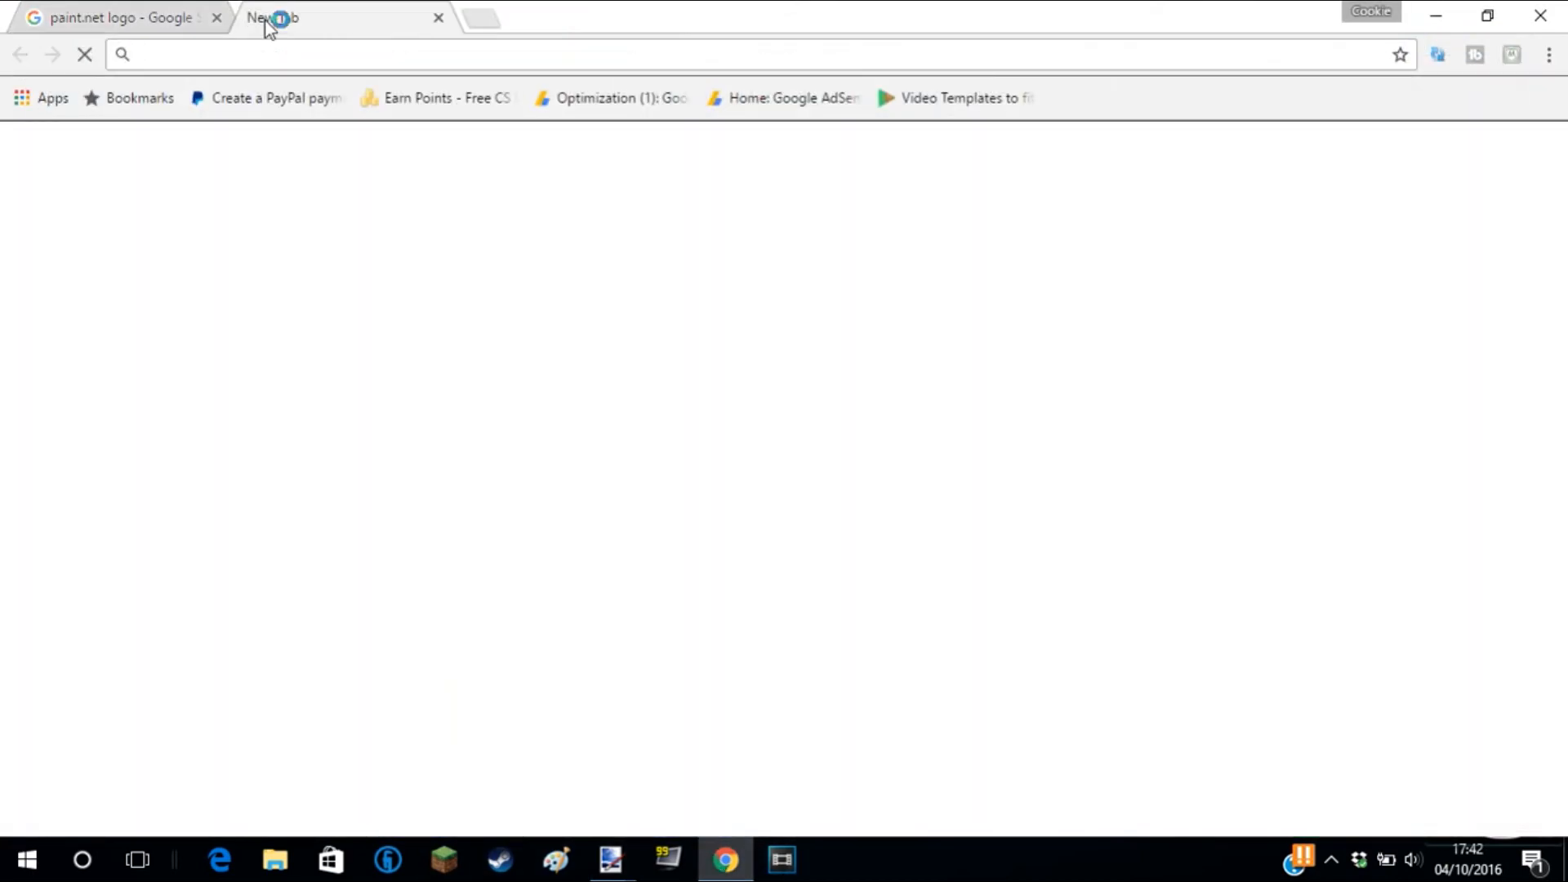
text(minecraft )
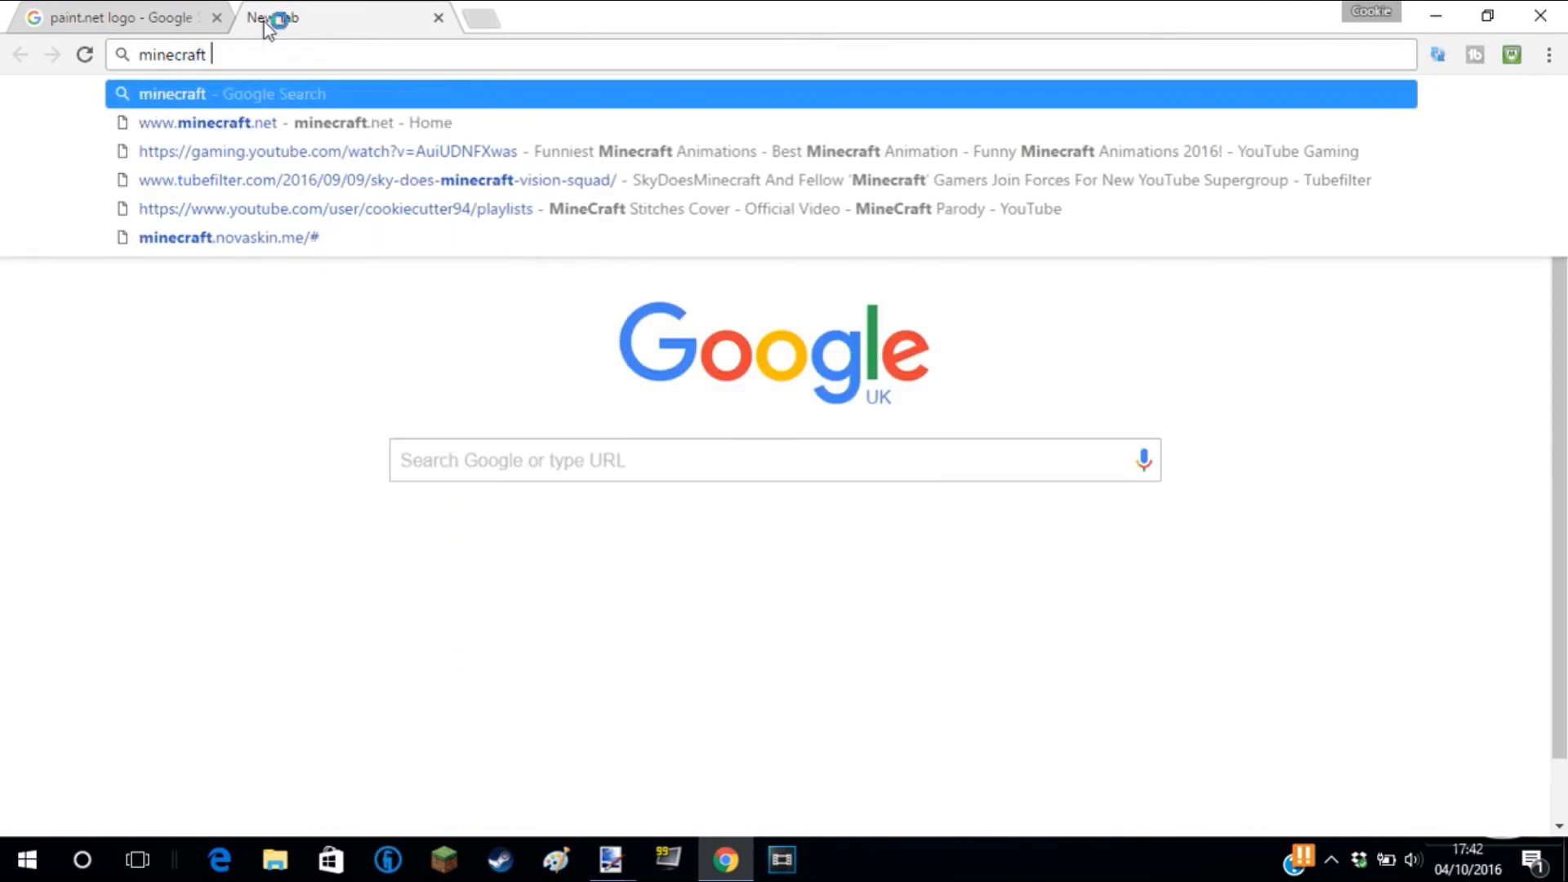
text(.png)
key(Return)
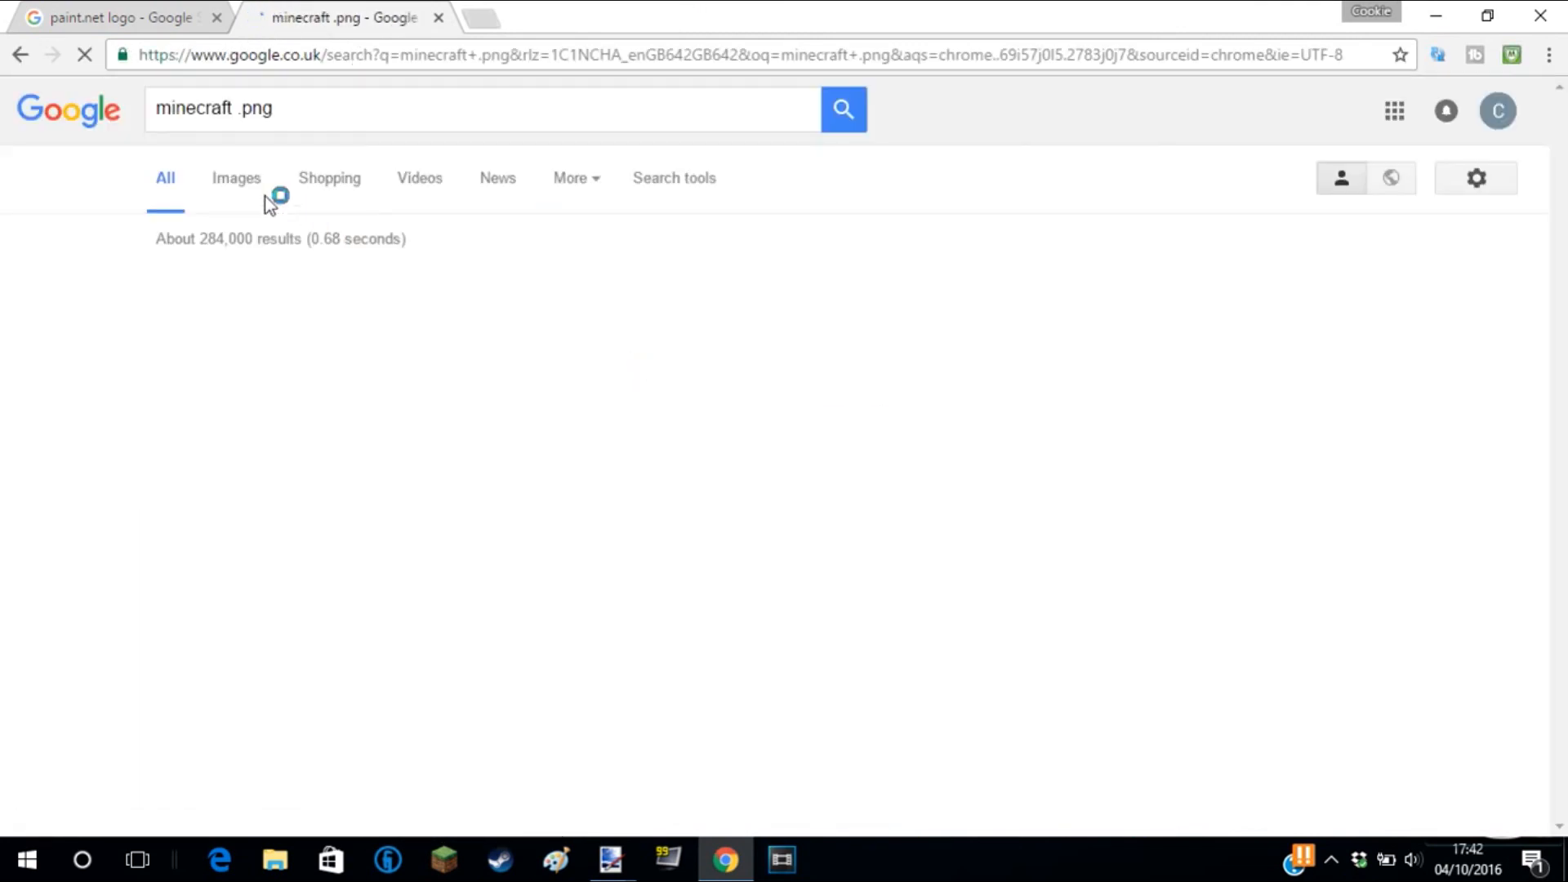
click(255, 196)
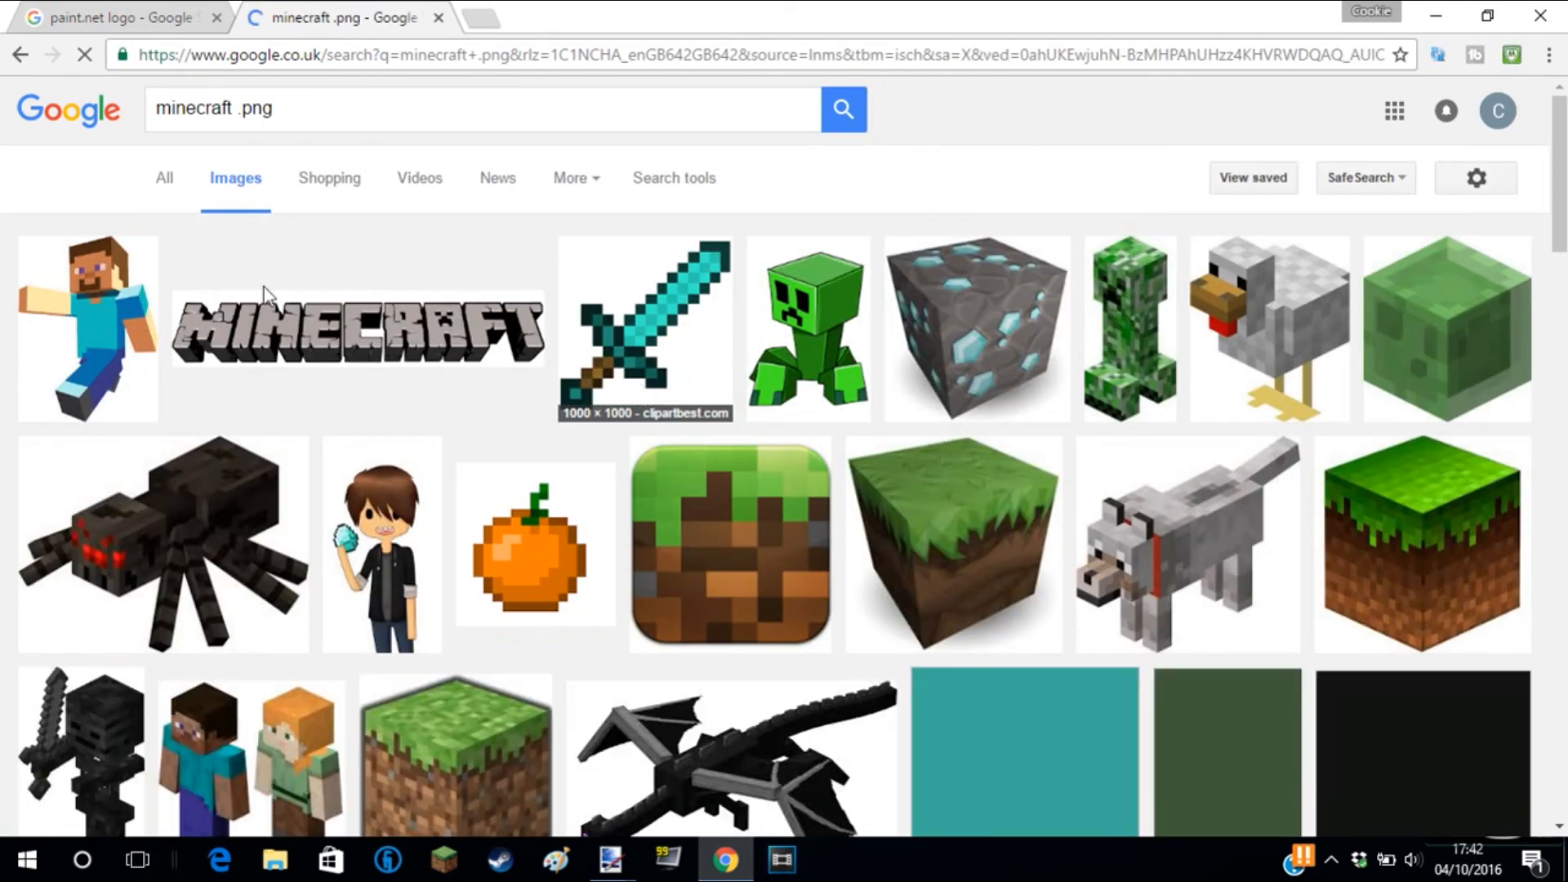
Open the waving Steve (Minecraft).png result, copy the image and switch back to paint.net.
click(107, 347)
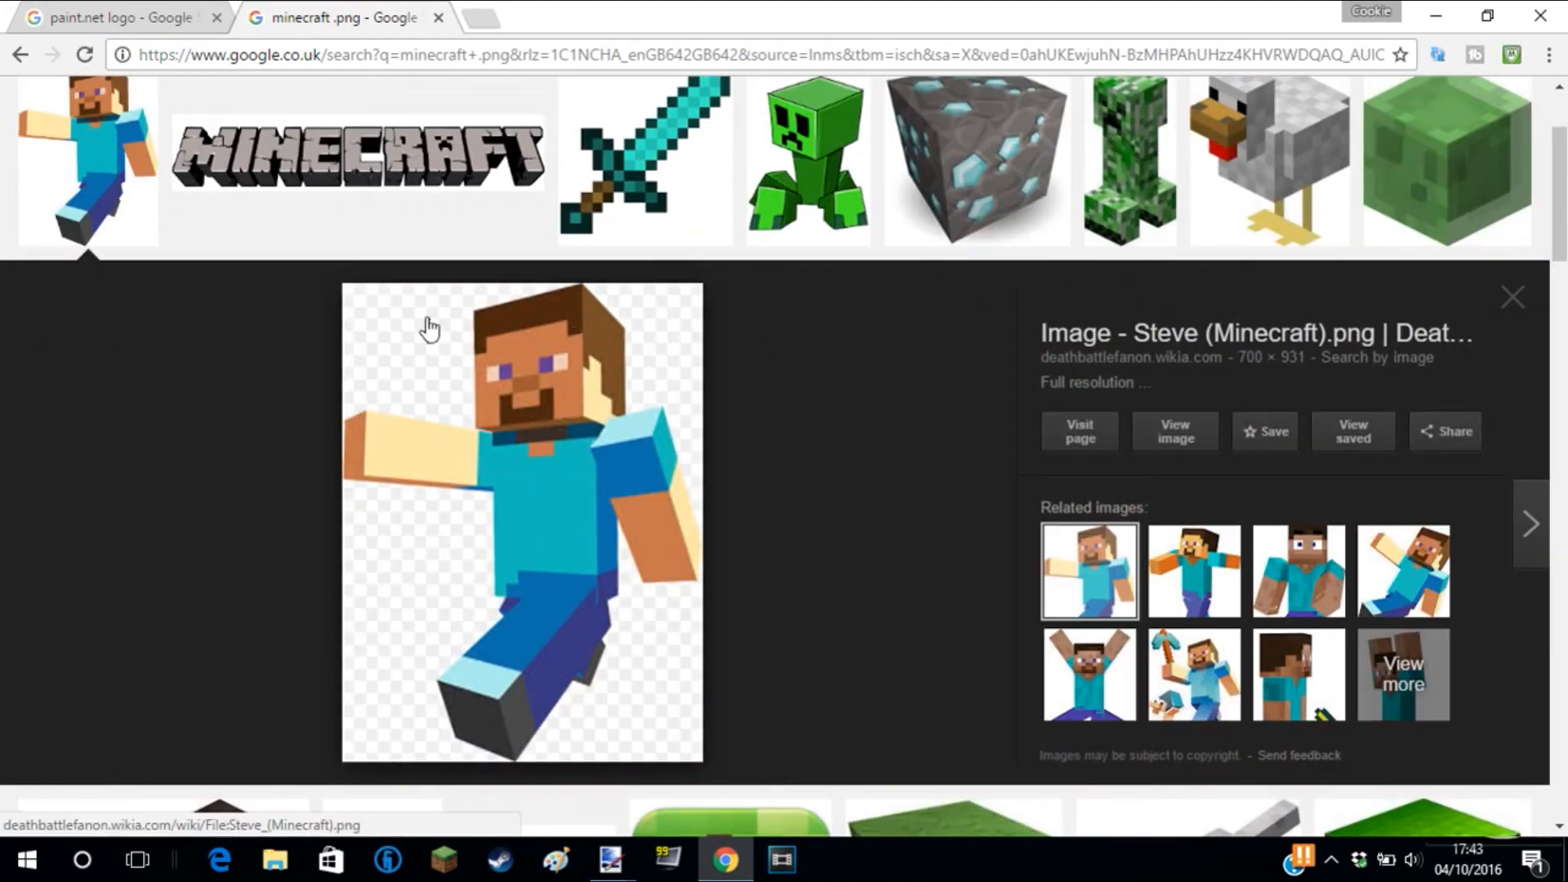
right_click(404, 378)
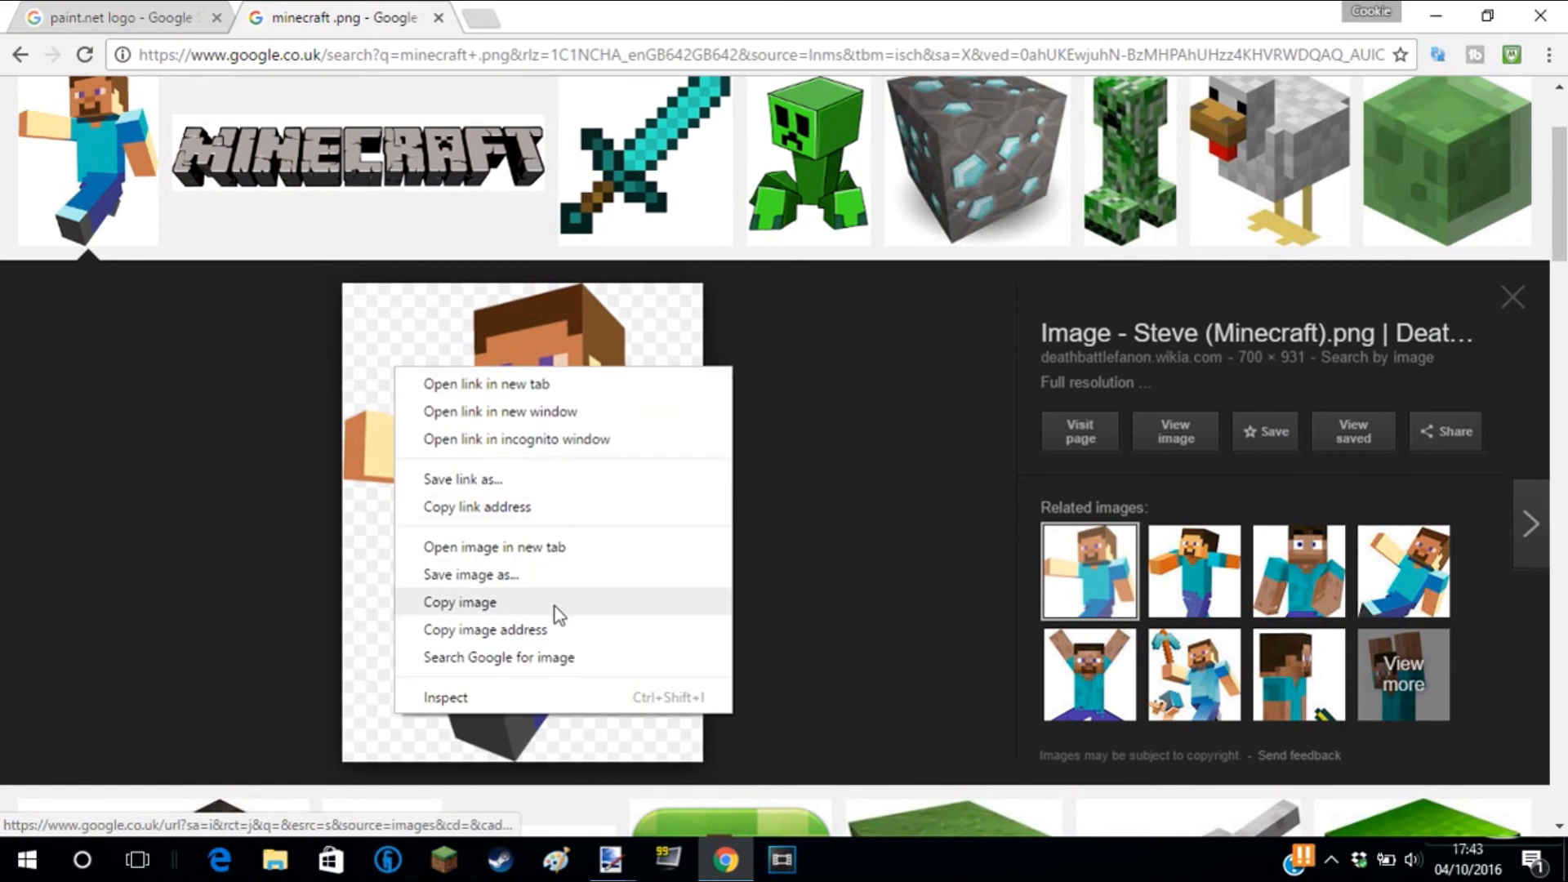
click(555, 606)
mouse_move(623, 872)
click(687, 761)
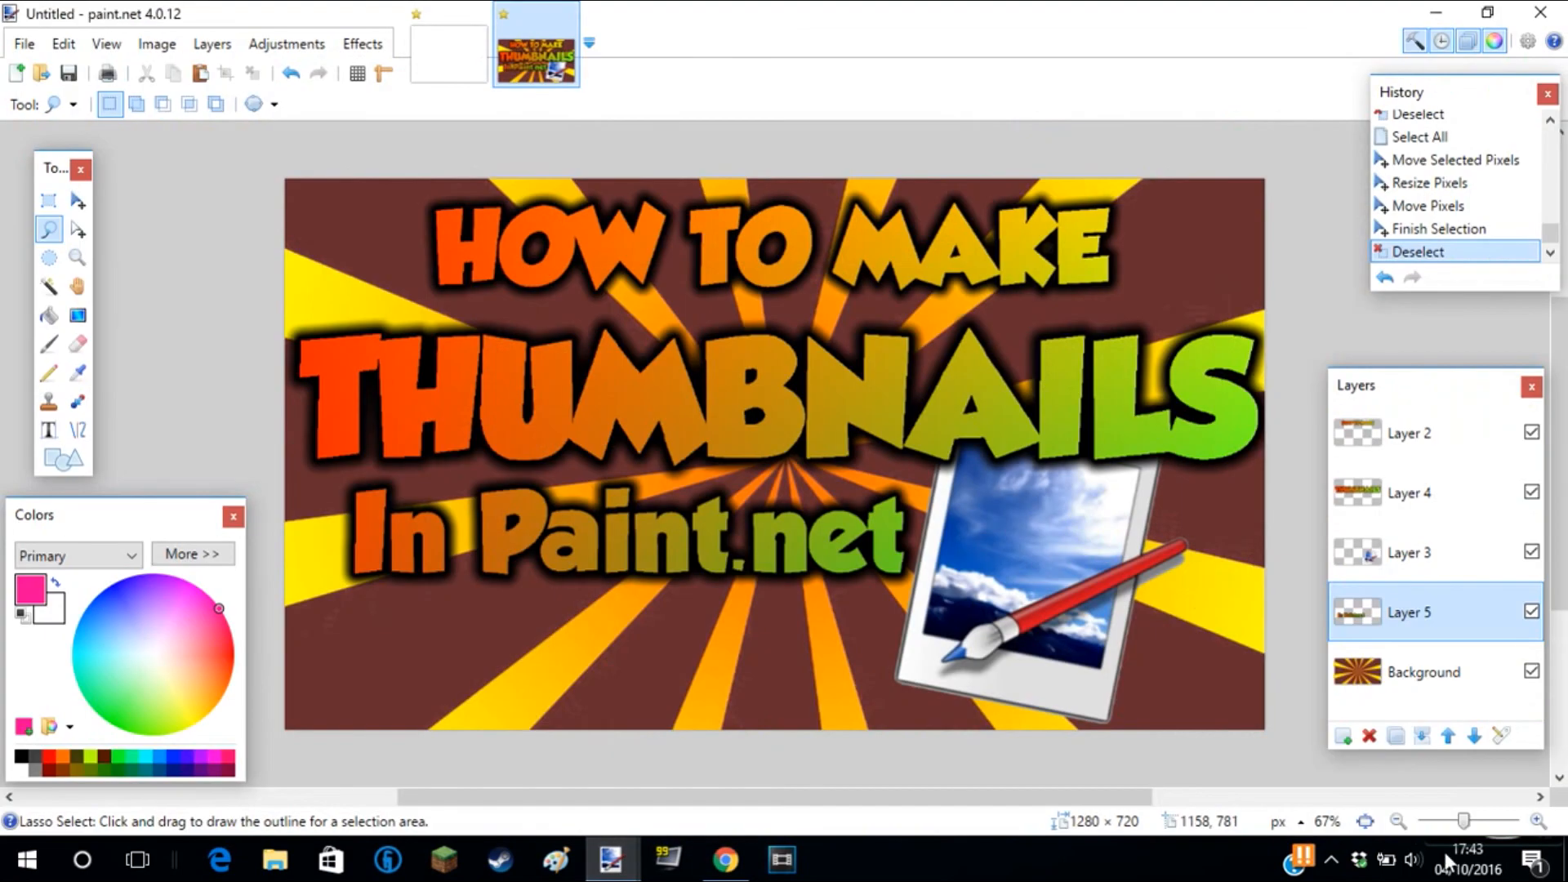
Paste the Steve image onto a new layer above the "In Paint.net" layer, keeping the canvas size.
click(1342, 737)
key(ctrl+v)
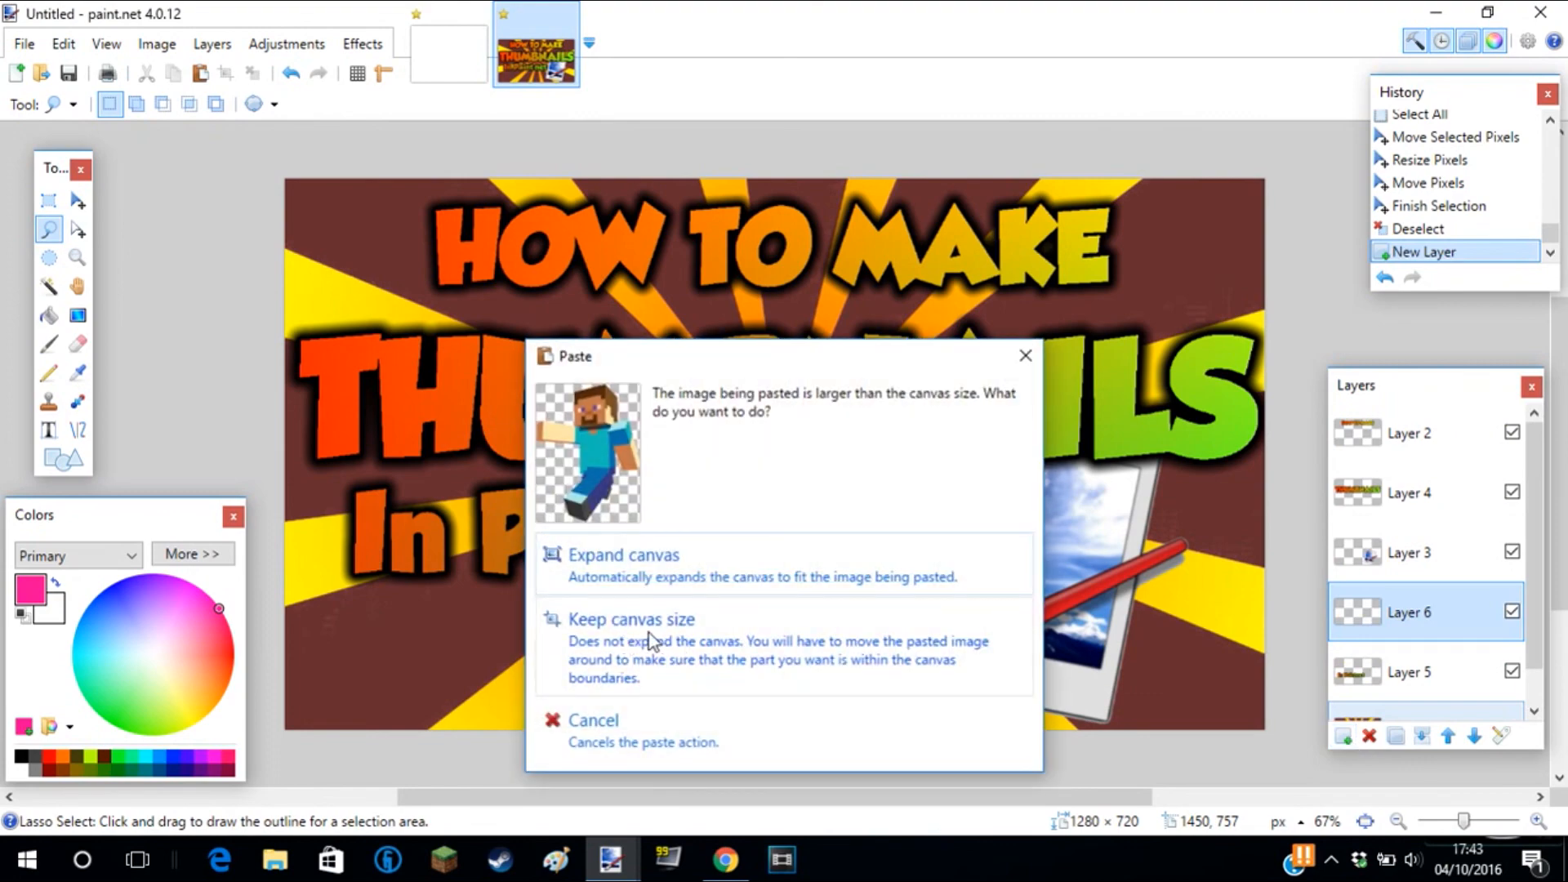
click(651, 640)
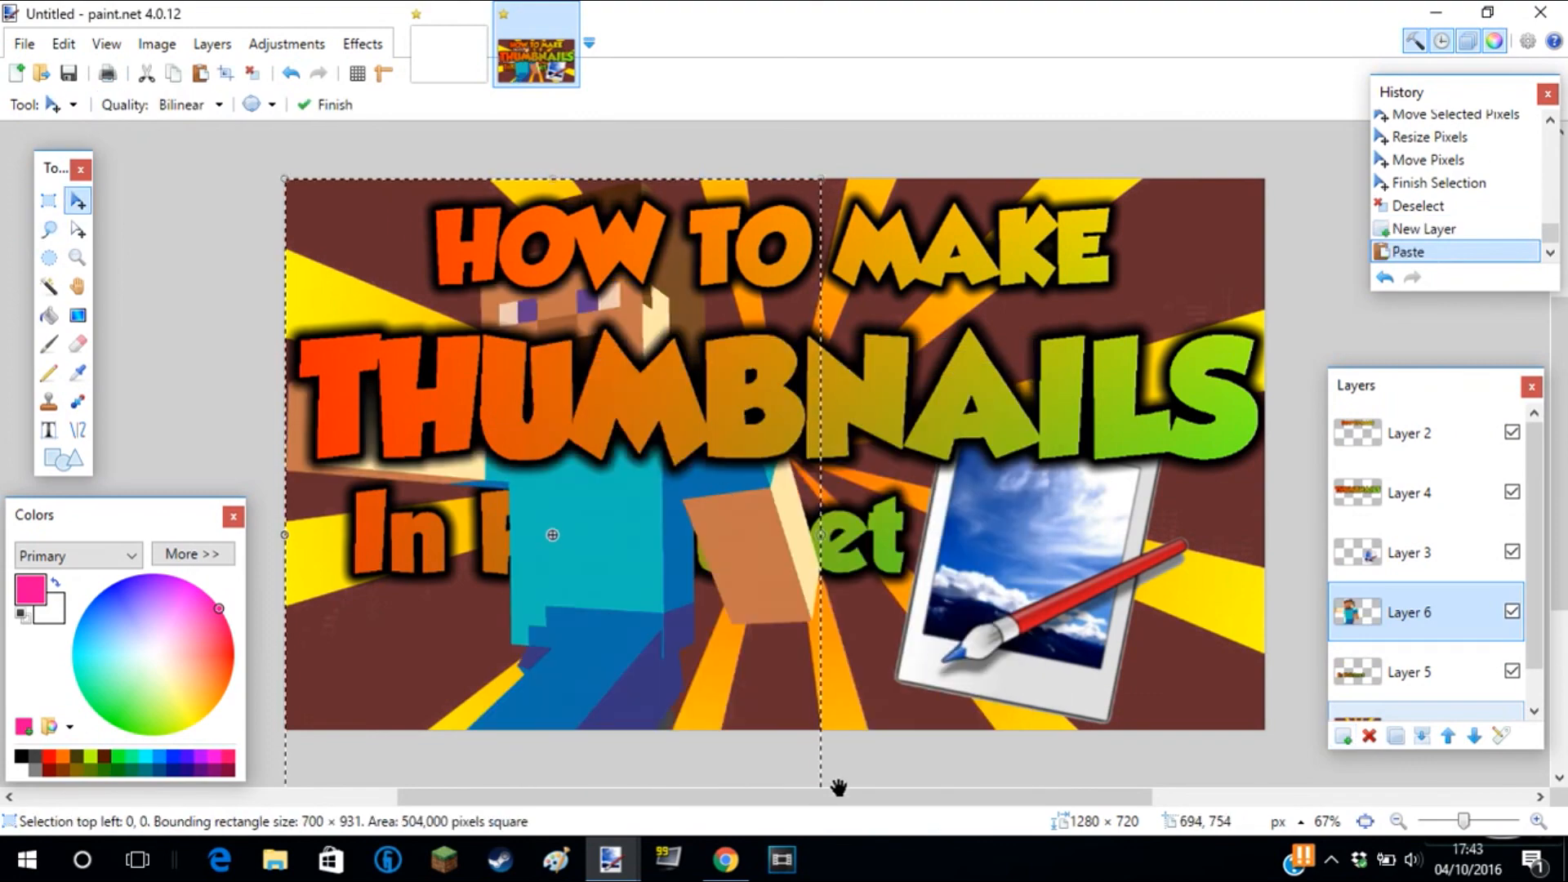
Shrink the pasted Steve figure, rotate it to about -37.5° and move it down past the canvas's lower edge.
scroll(809, 261, down, 3)
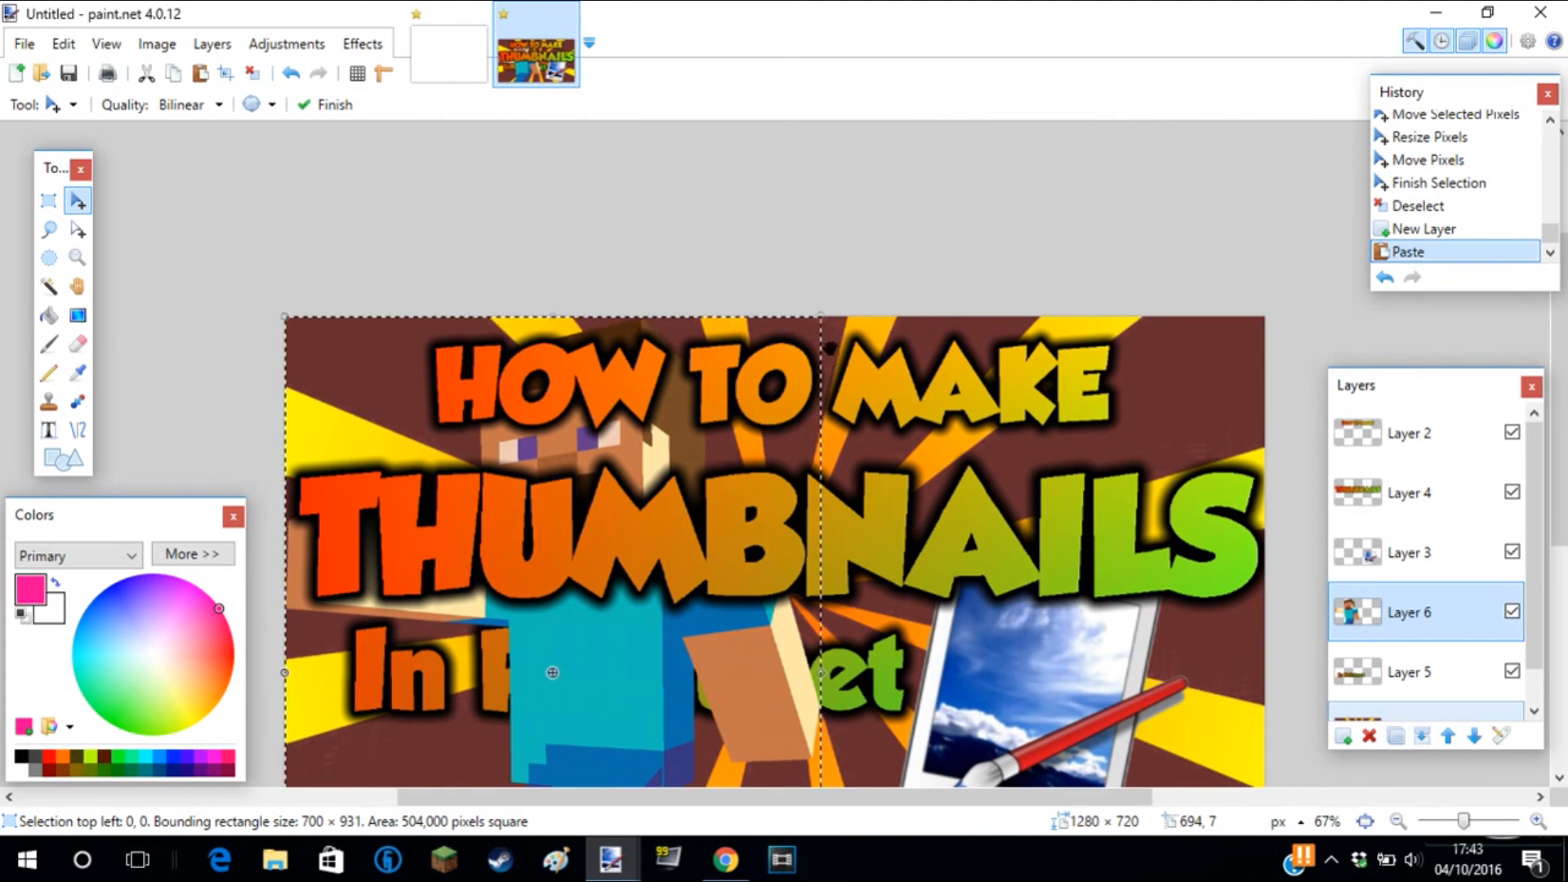
drag(819, 320, 563, 542)
scroll(739, 445, down, 3)
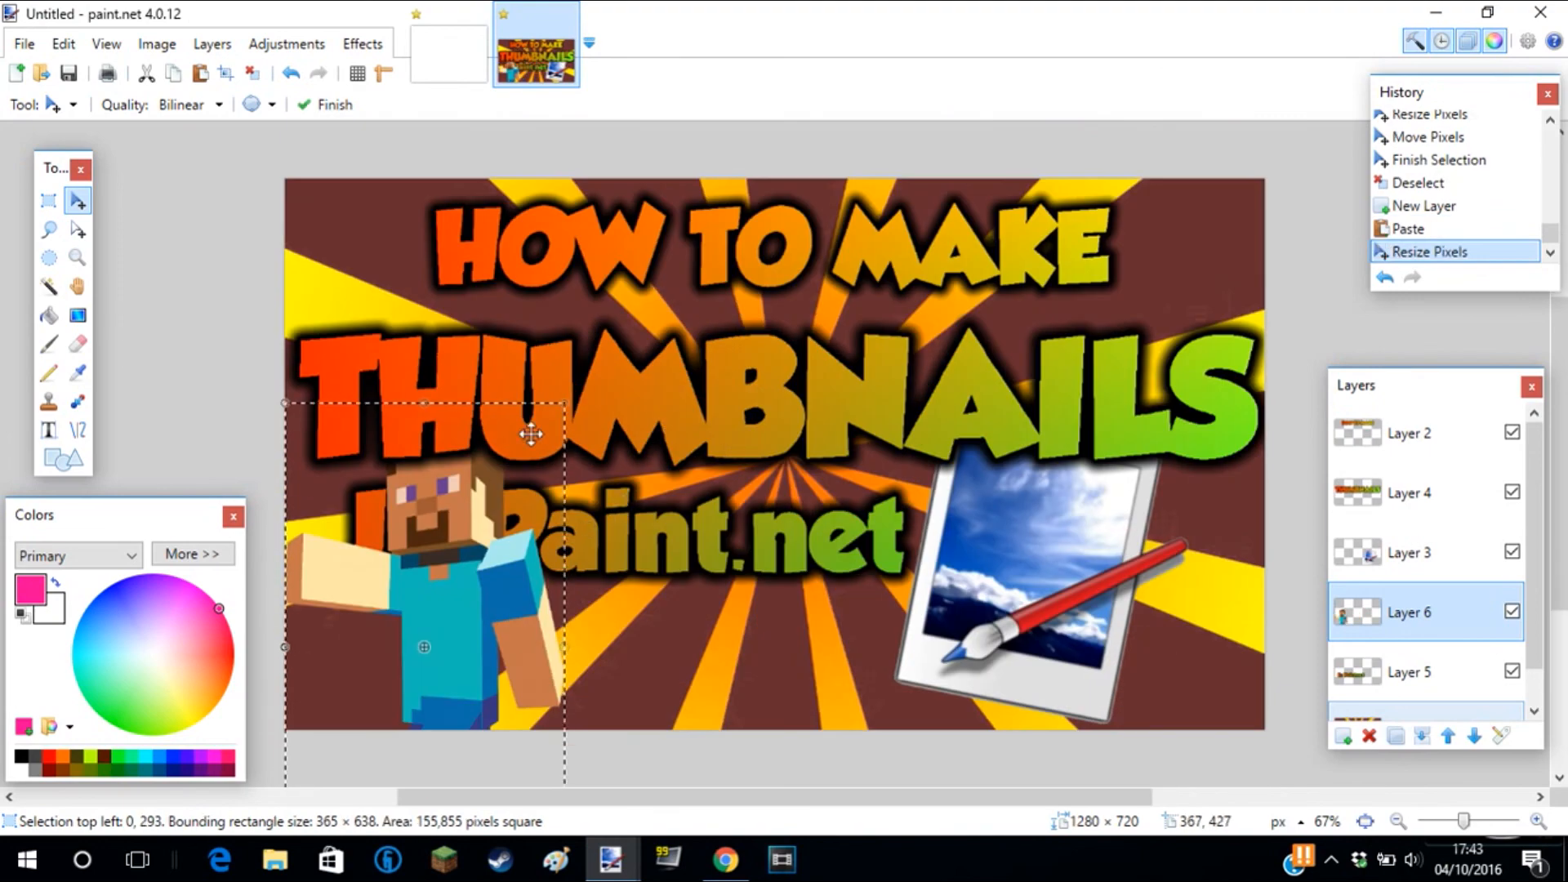
drag(565, 404, 513, 589)
drag(454, 682, 839, 531)
drag(932, 399, 1093, 497)
drag(775, 625, 989, 791)
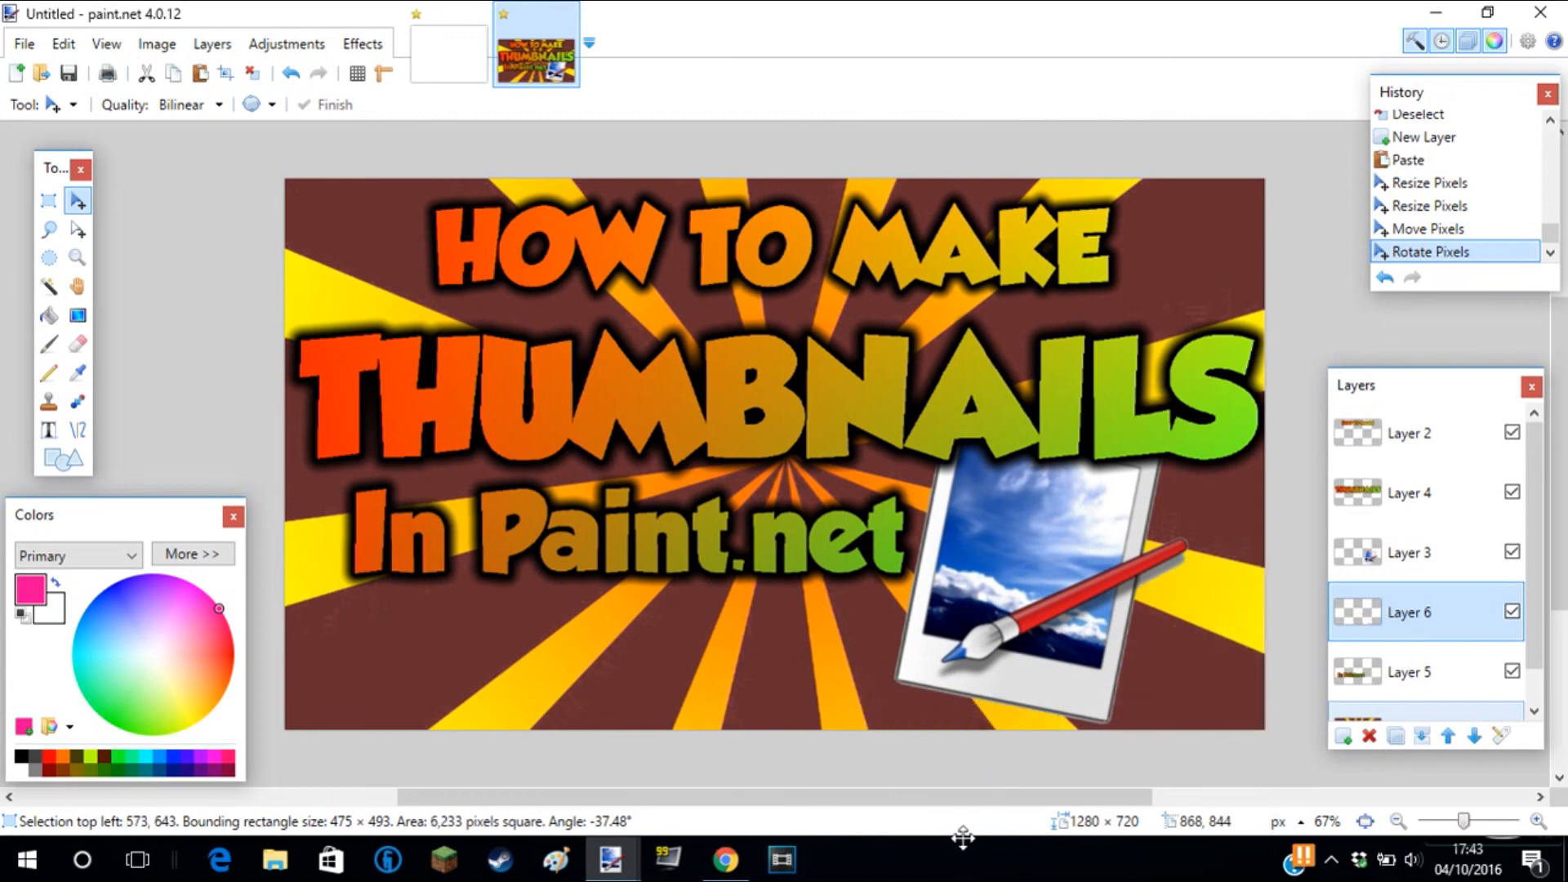